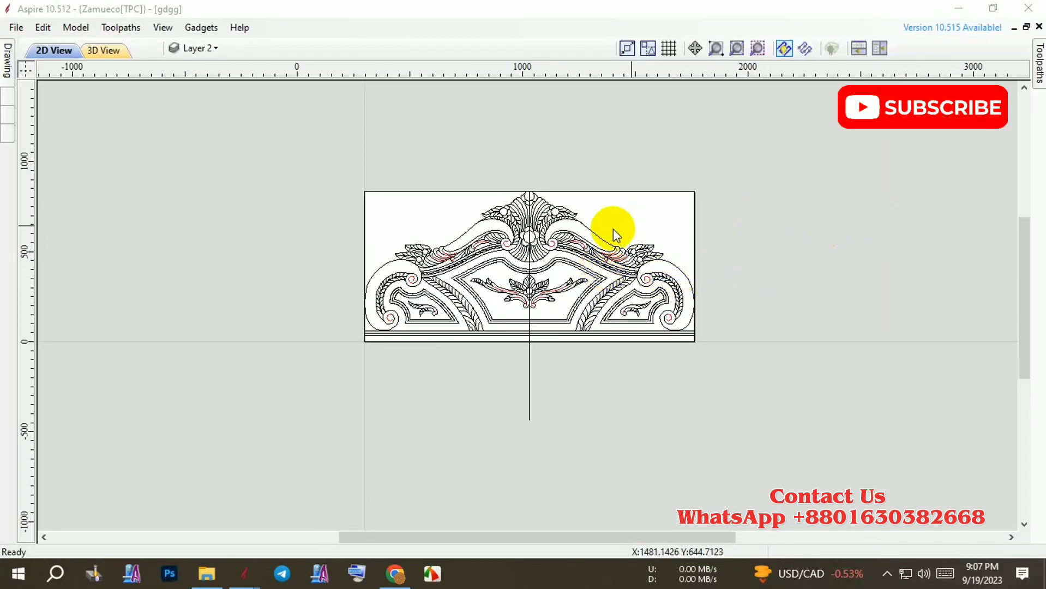
# Select the entire headboard drawing and drag a copy directly below the original
pyautogui.scroll(2, 612, 229)
pyautogui.scroll(1, 399, 168)
pyautogui.scroll(-2, 399, 168)
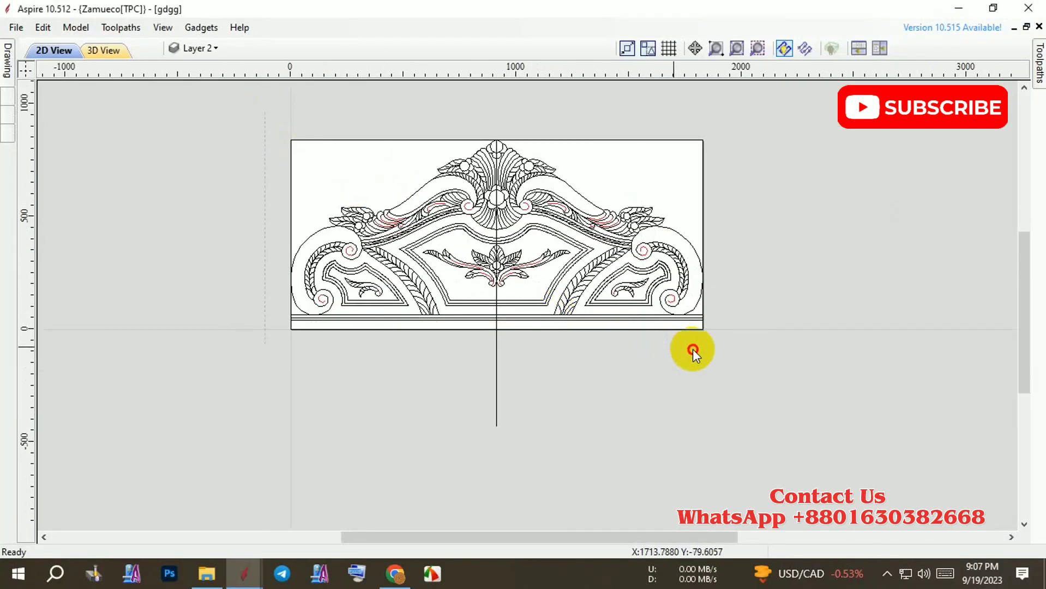
pyautogui.moveTo(265, 113); pyautogui.dragTo(709, 344)
pyautogui.scroll(-1, 542, 210)
pyautogui.moveTo(543, 210)
pyautogui.mouseDown()
pyautogui.moveTo(519, 431)
pyautogui.moveTo(517, 402)
pyautogui.mouseUp()
# Check that the copy shares the vertical centre line, then clear the selection
pyautogui.scroll(-3, 550, 274)
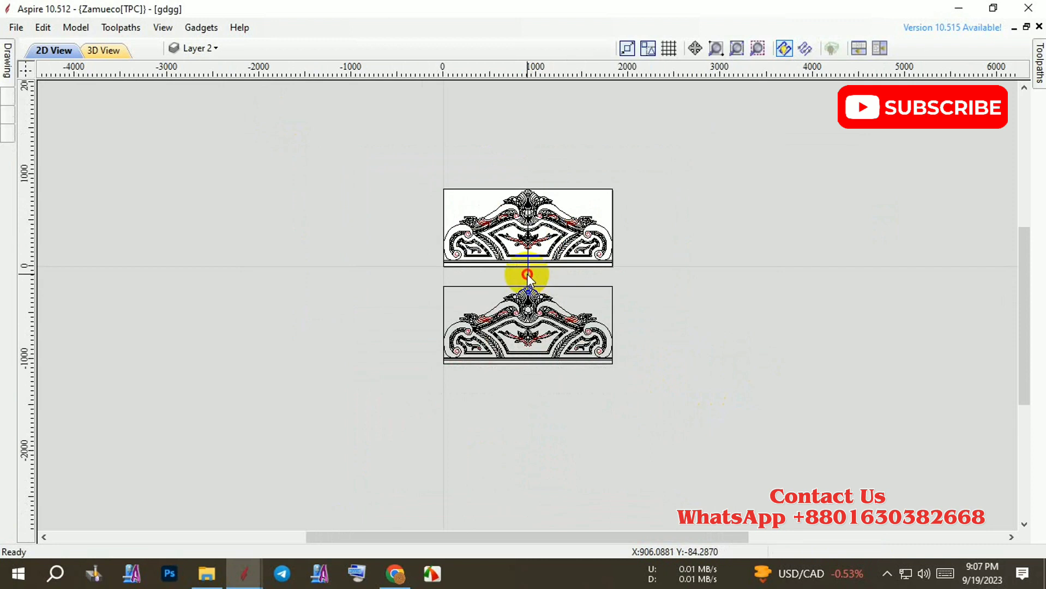
pyautogui.click(527, 273)
pyautogui.scroll(2, 526, 274)
pyautogui.scroll(-1, 526, 281)
pyautogui.scroll(1, 526, 330)
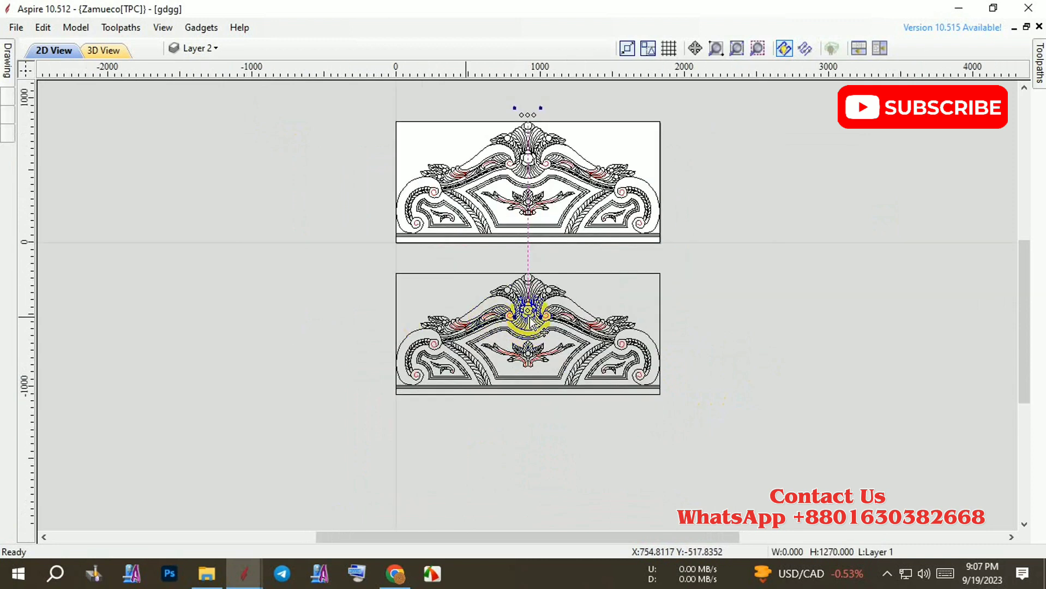
pyautogui.scroll(1, 527, 315)
pyautogui.click(495, 449)
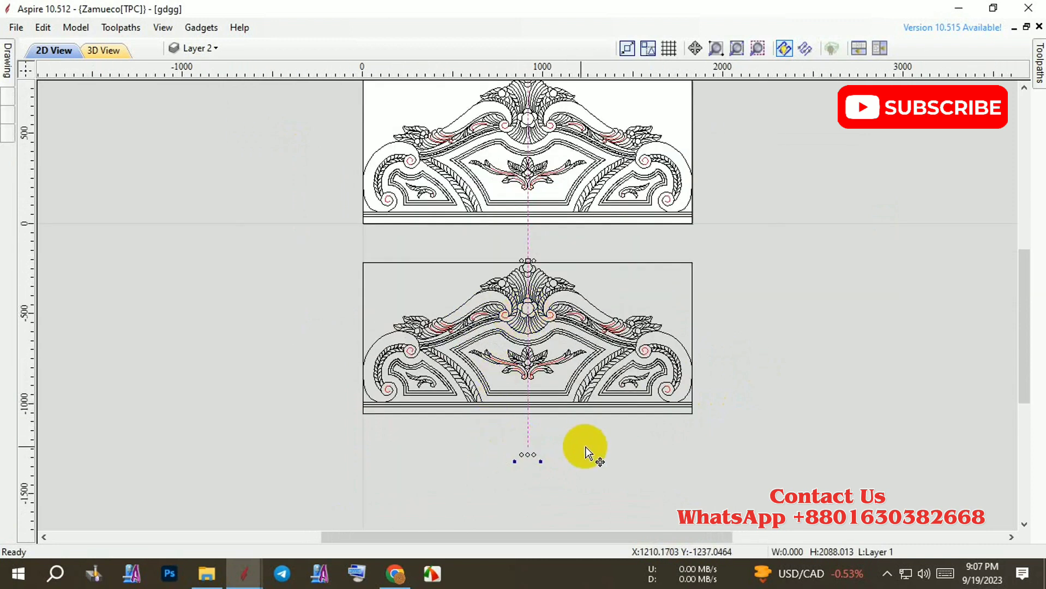
pyautogui.scroll(1, 605, 419)
pyautogui.scroll(1, 553, 373)
pyautogui.scroll(1, 685, 287)
pyautogui.scroll(2, 685, 288)
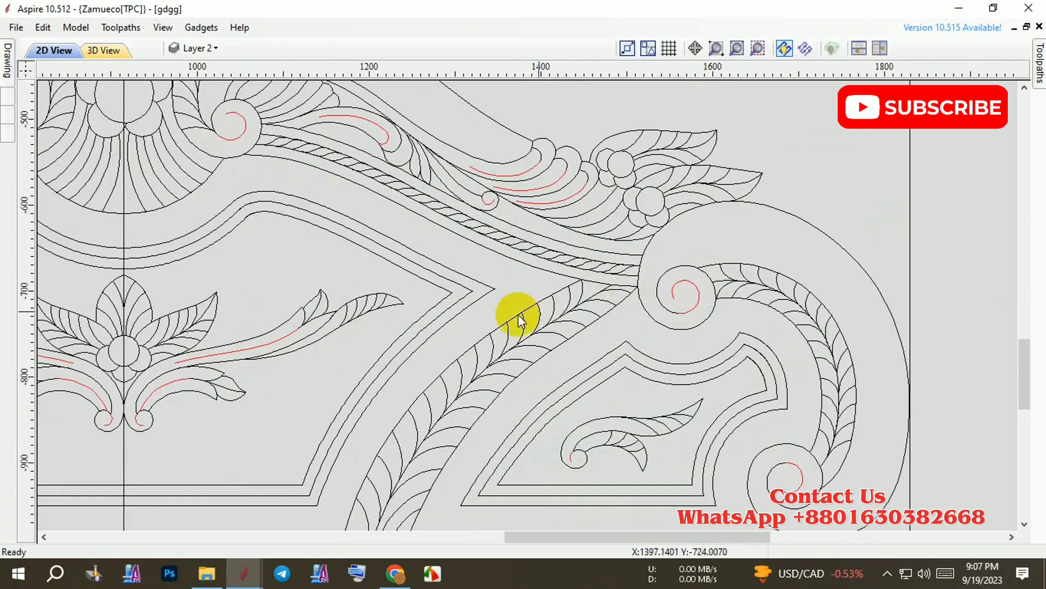
pyautogui.click(8, 60)
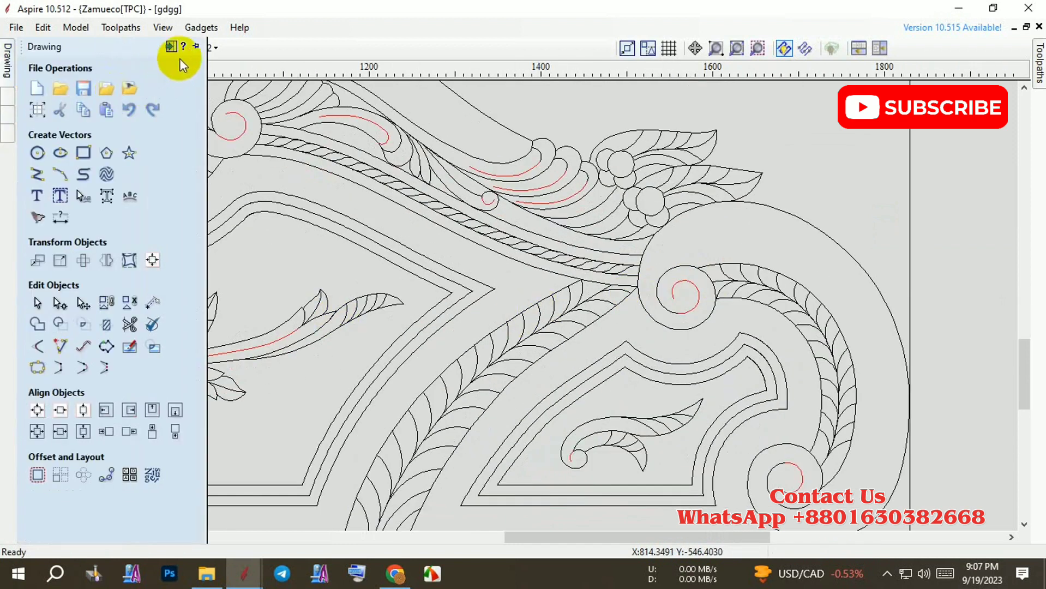
# Zoom in on the right corner scroll panel and end the active trim
pyautogui.scroll(3, 829, 284)
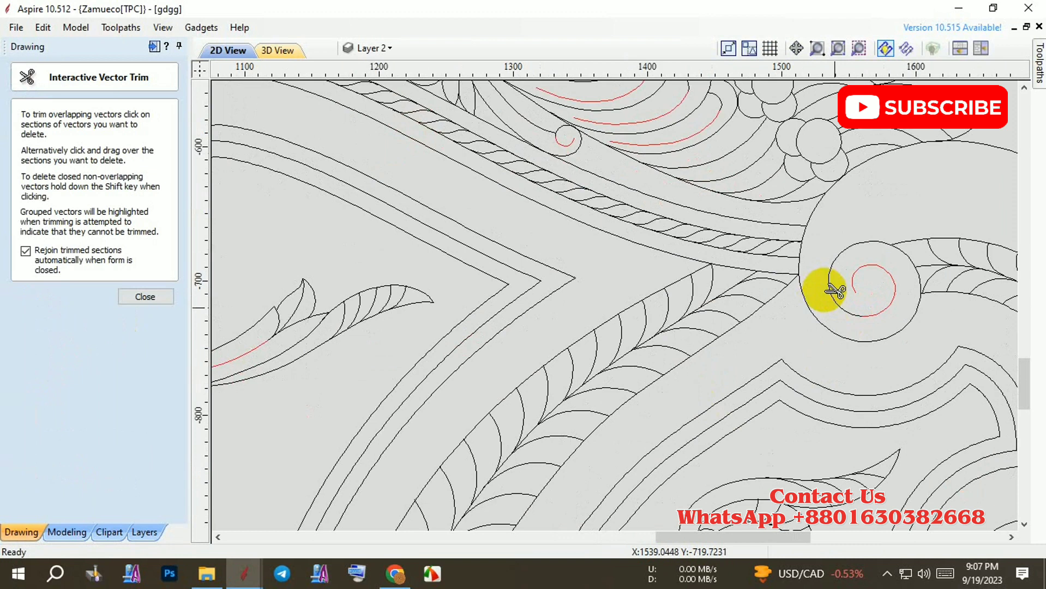
pyautogui.scroll(3, 747, 245)
pyautogui.scroll(2, 743, 246)
pyautogui.scroll(-3, 709, 229)
pyautogui.scroll(-2, 671, 218)
pyautogui.scroll(4, 812, 232)
pyautogui.scroll(-2, 670, 224)
pyautogui.scroll(-2, 759, 439)
pyautogui.scroll(2, 823, 338)
pyautogui.scroll(1, 873, 274)
pyautogui.scroll(-2, 867, 274)
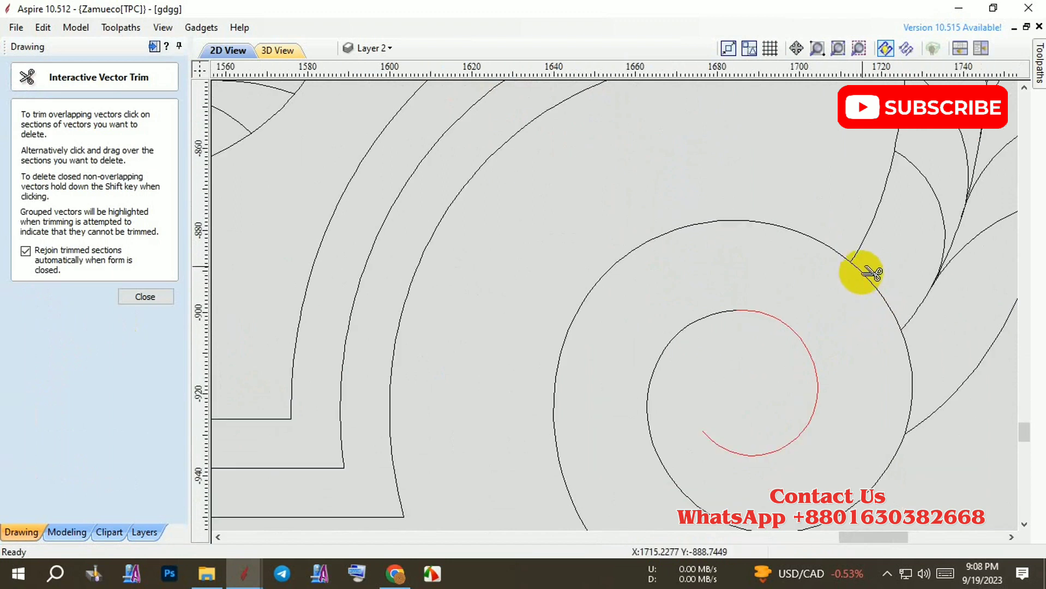
pyautogui.scroll(-1, 835, 281)
pyautogui.scroll(1, 829, 354)
pyautogui.scroll(1, 840, 413)
pyautogui.press('Escape')
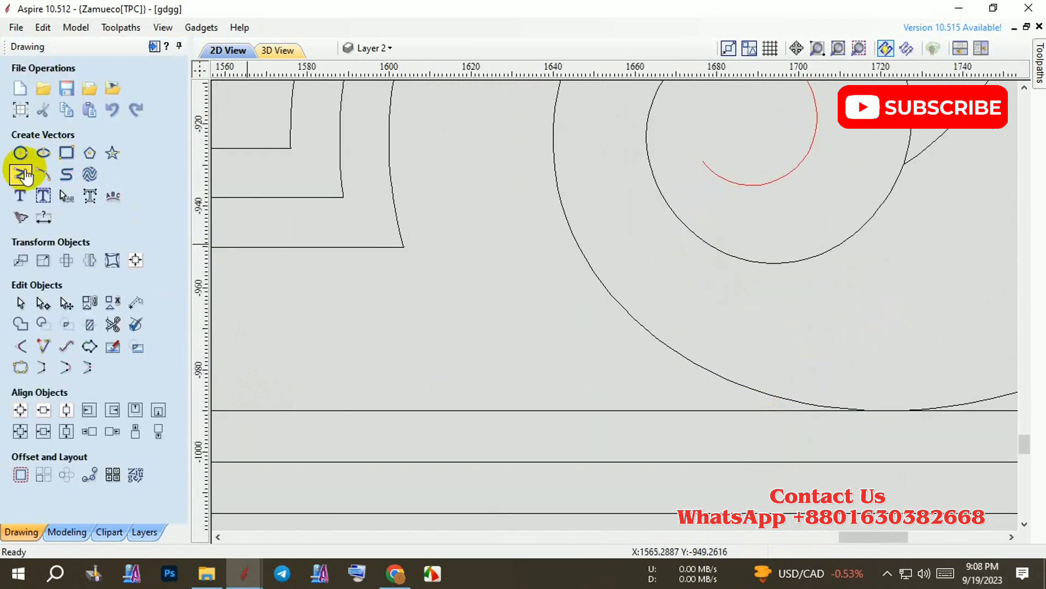
# Draw a three-point closing polyline along the bottom of the right corner panel
pyautogui.click(22, 174)
pyautogui.click(820, 437)
pyautogui.click(944, 437)
pyautogui.click(969, 342)
pyautogui.rightClick(968, 342)
# Trim away the overlapping excess of the new line with Interactive Vector Trim
pyautogui.click(98, 323)
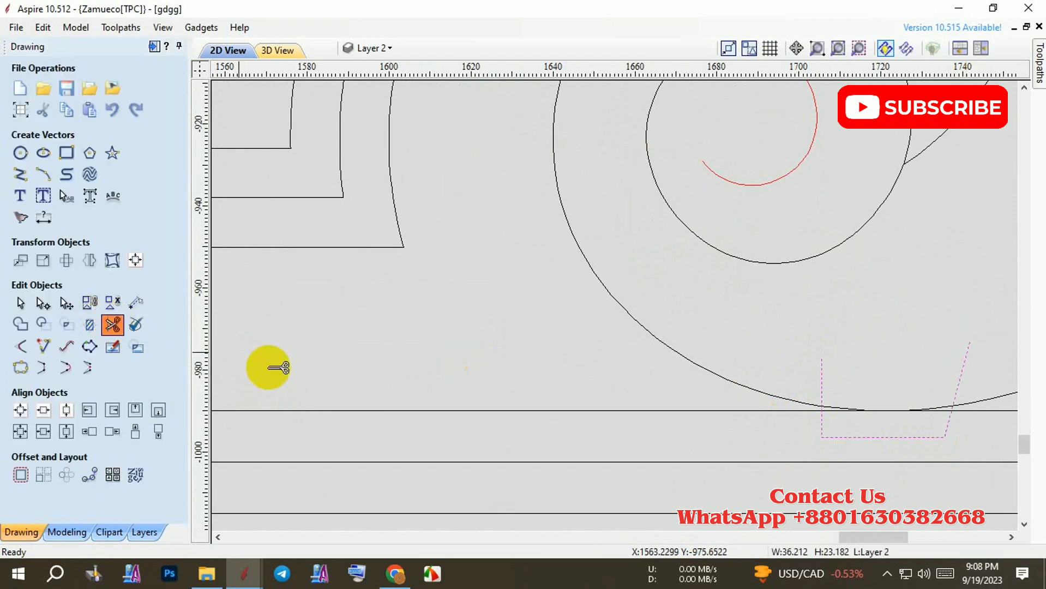
pyautogui.scroll(2, 823, 411)
pyautogui.click(812, 439)
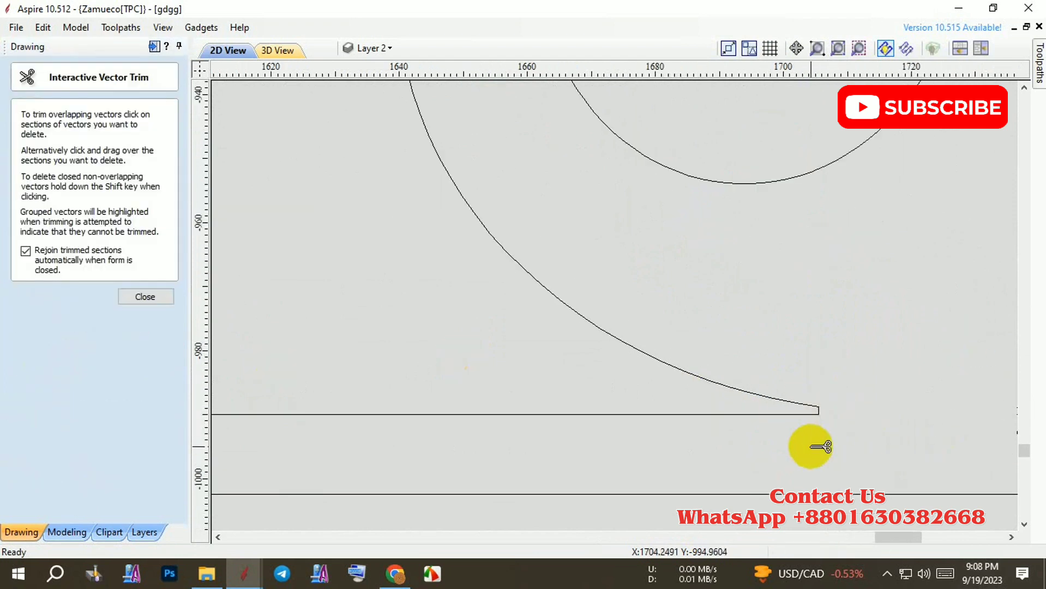
pyautogui.scroll(-2, 835, 415)
pyautogui.scroll(-2, 583, 385)
pyautogui.scroll(2, 384, 413)
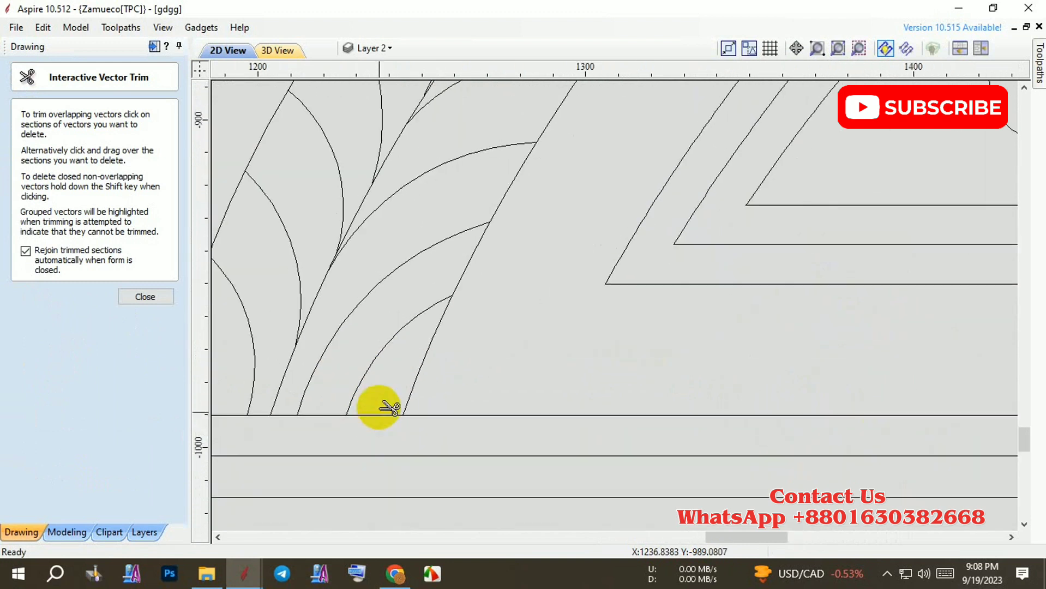
pyautogui.press('Escape')
# Select the now-closed right corner panel outline
pyautogui.scroll(-3, 414, 398)
pyautogui.click(416, 397)
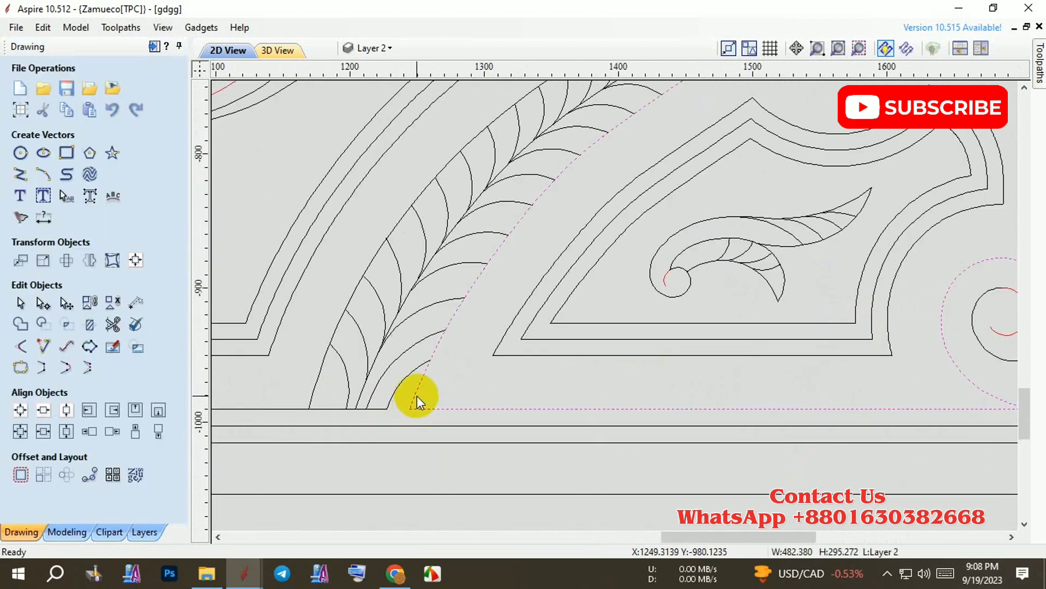
pyautogui.scroll(-2, 567, 415)
pyautogui.scroll(2, 644, 263)
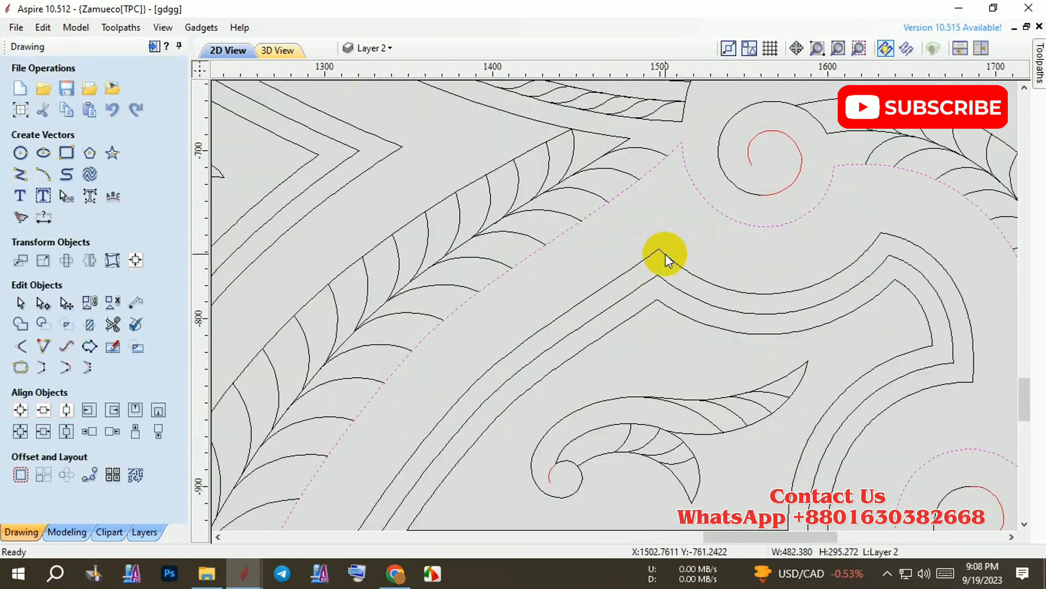
pyautogui.scroll(-1, 665, 259)
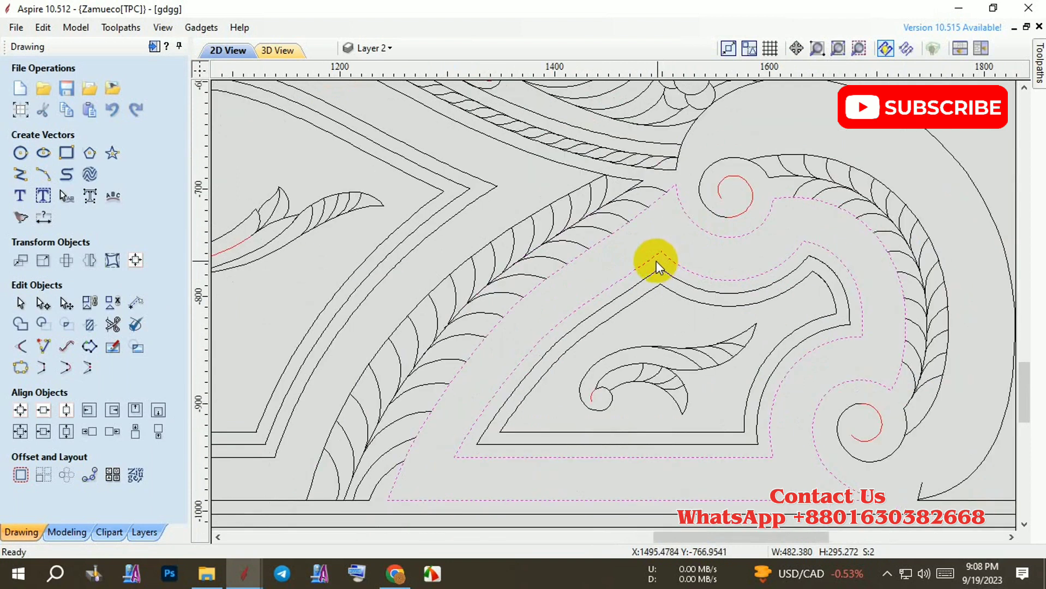
# Send the corner outline to a new blue layer 'jomin', then deselect it
pyautogui.rightClick(668, 255)
pyautogui.moveTo(724, 531)
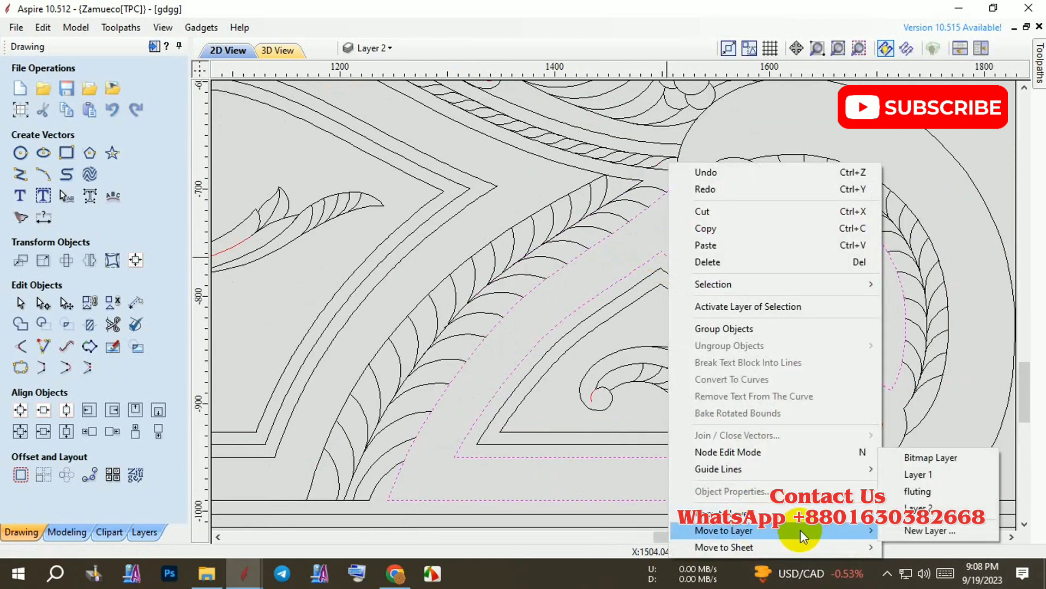
pyautogui.click(906, 530)
pyautogui.write('jomin')
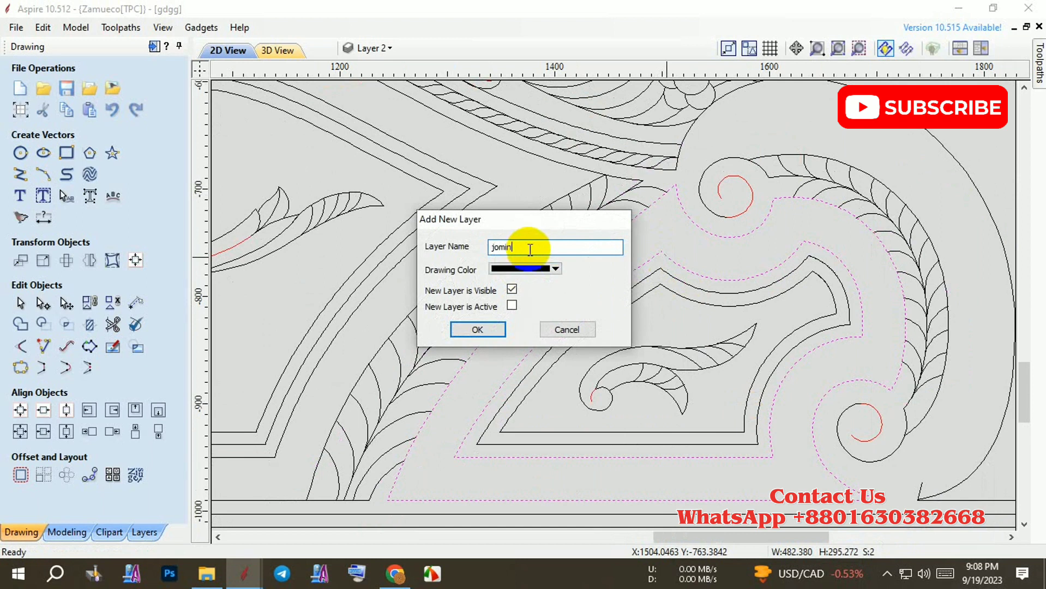
pyautogui.click(523, 272)
pyautogui.click(564, 333)
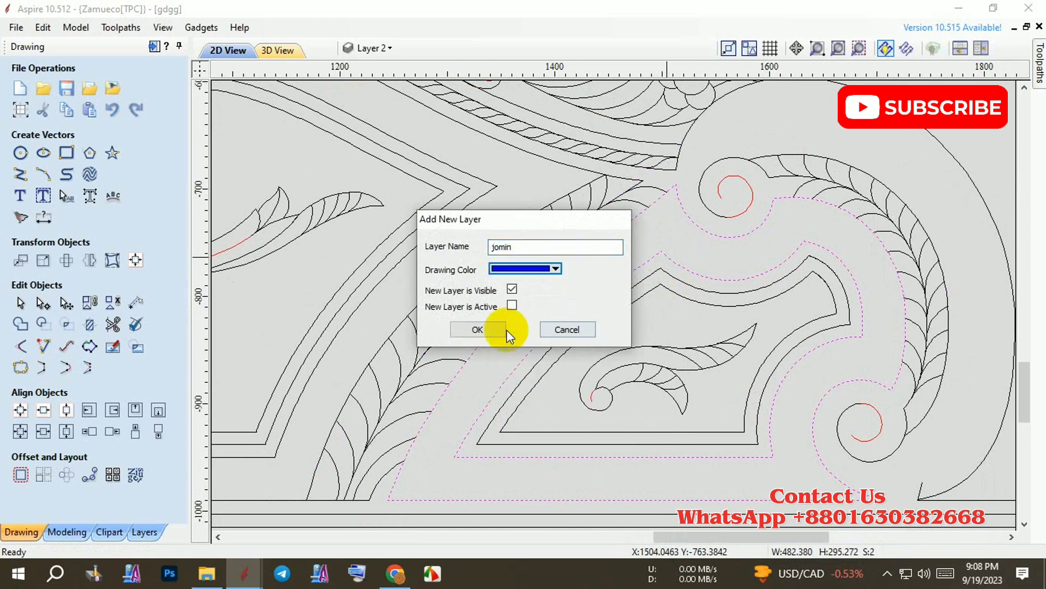
pyautogui.press('Return')
pyautogui.click(649, 264)
pyautogui.scroll(-2, 493, 266)
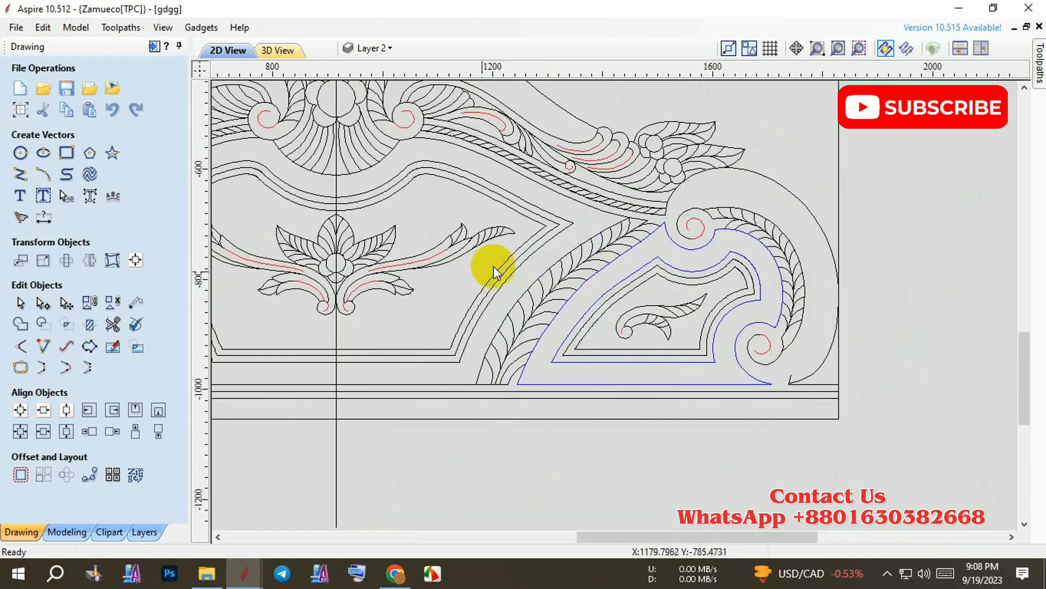
pyautogui.scroll(1, 542, 257)
pyautogui.scroll(2, 698, 196)
pyautogui.scroll(2, 698, 196)
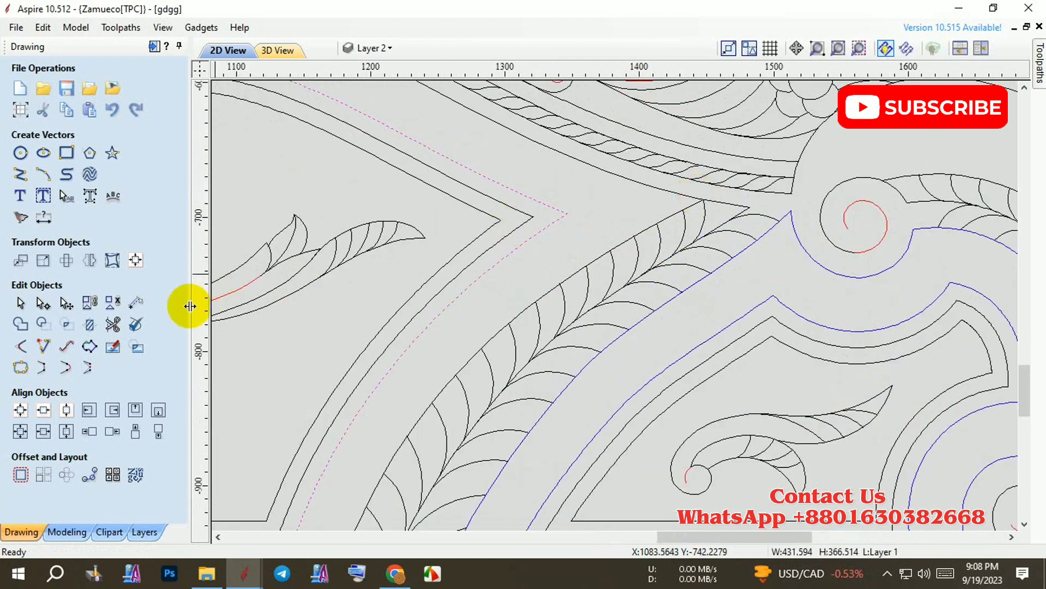
# Trim the overlapping vectors around the central leaf panel
pyautogui.click(112, 325)
pyautogui.scroll(2, 709, 202)
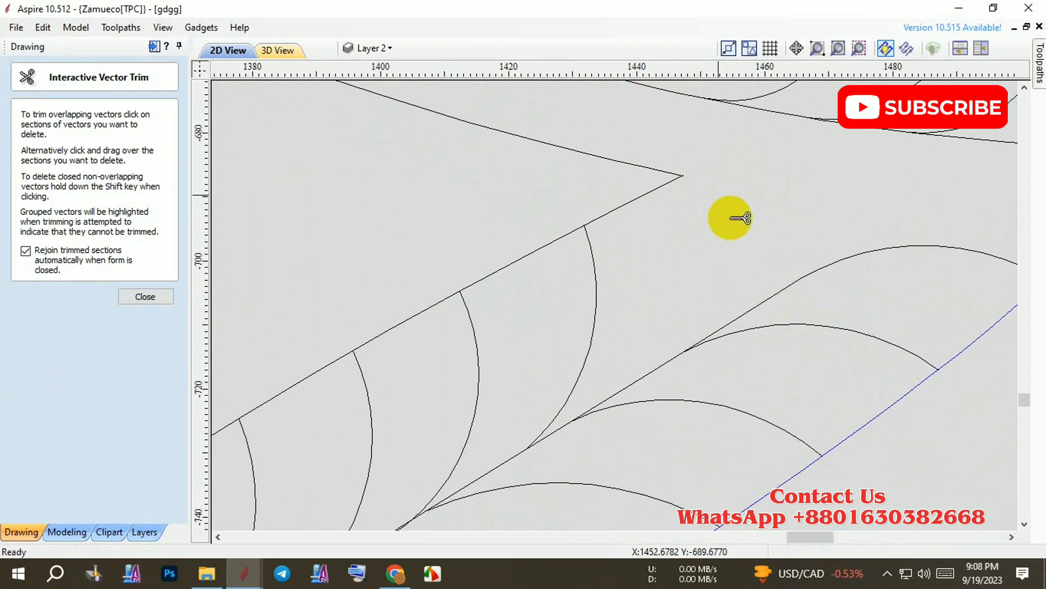
pyautogui.scroll(2, 715, 211)
pyautogui.scroll(2, 725, 207)
pyautogui.scroll(-1, 747, 210)
pyautogui.scroll(-3, 731, 191)
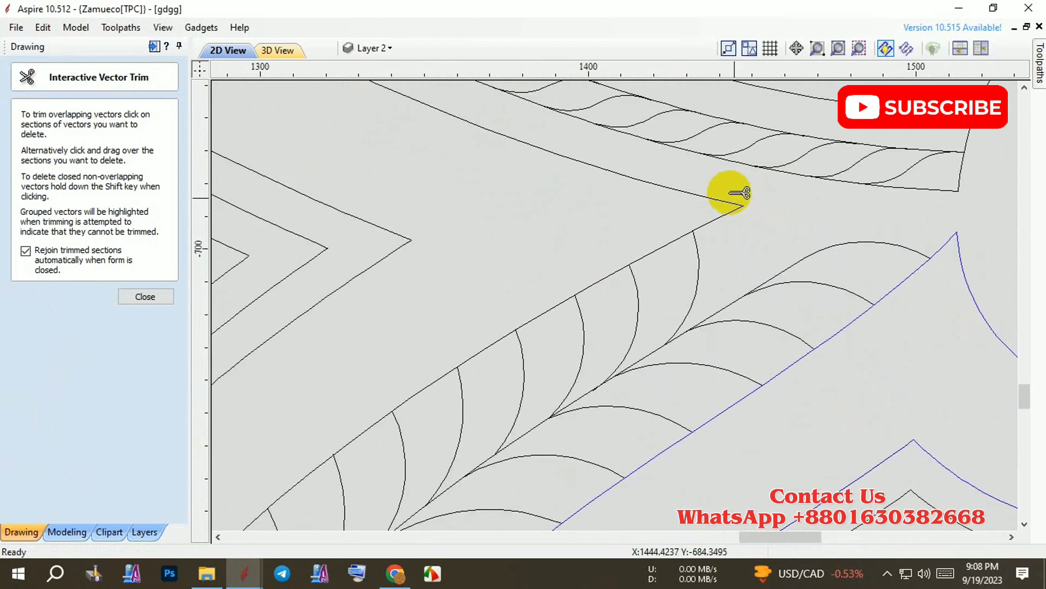
pyautogui.scroll(-3, 598, 332)
pyautogui.scroll(2, 596, 370)
pyautogui.scroll(1, 595, 370)
pyautogui.scroll(-3, 443, 350)
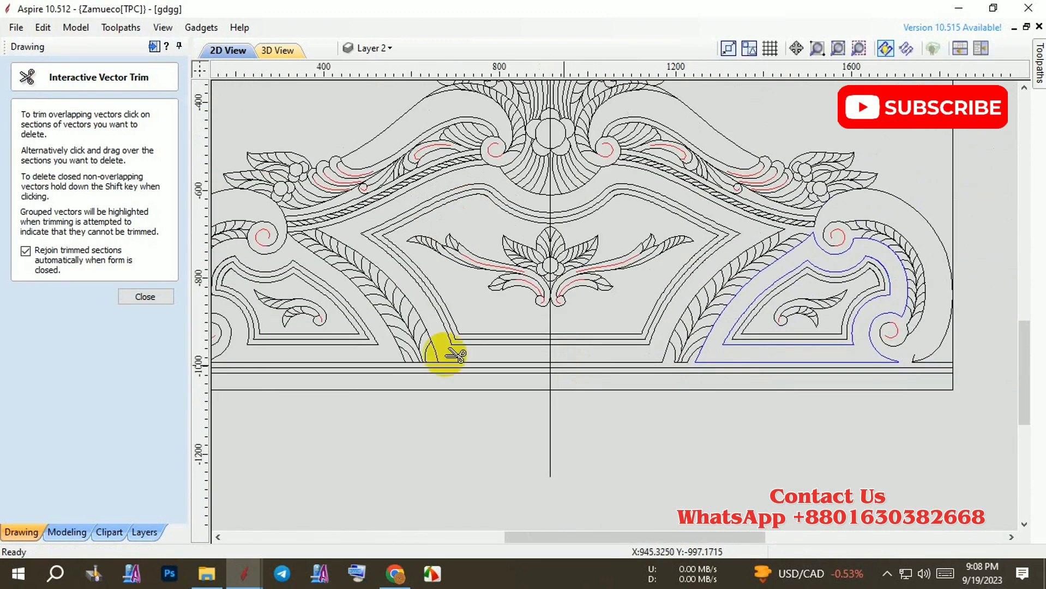
pyautogui.scroll(2, 448, 367)
pyautogui.scroll(1, 467, 359)
pyautogui.scroll(-3, 419, 221)
pyautogui.scroll(-1, 345, 168)
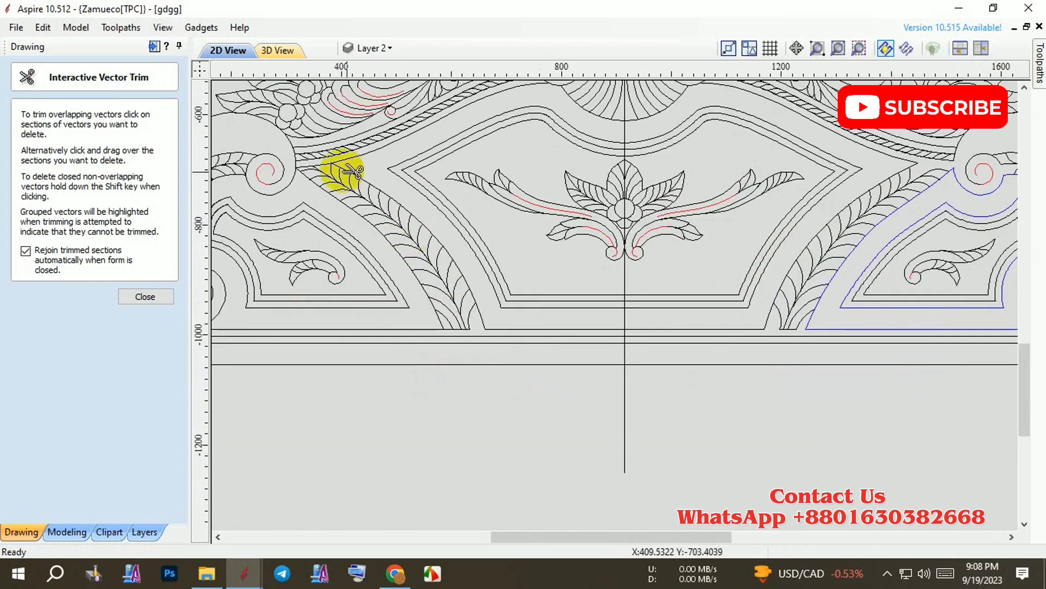
pyautogui.scroll(3, 296, 145)
pyautogui.scroll(1, 340, 220)
pyautogui.scroll(-2, 343, 280)
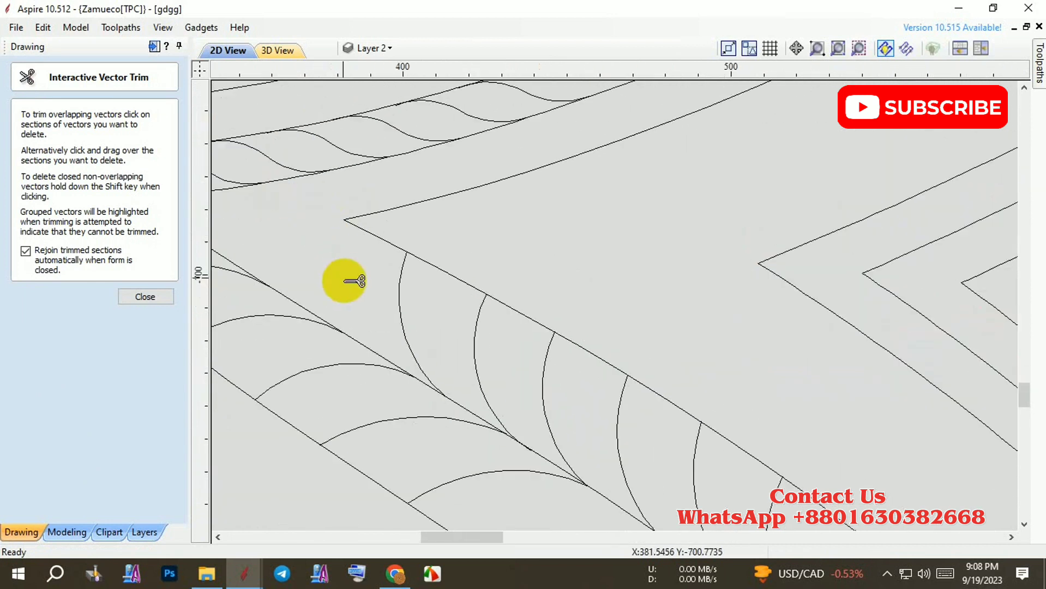
pyautogui.scroll(-2, 611, 182)
pyautogui.scroll(2, 590, 178)
pyautogui.scroll(1, 586, 190)
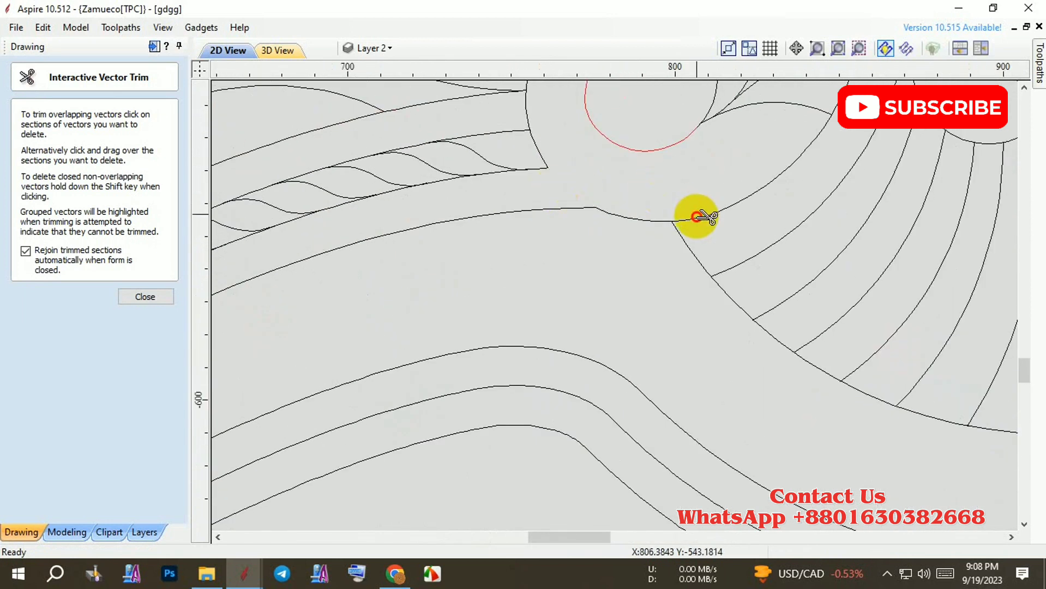
pyautogui.scroll(-2, 626, 203)
pyautogui.press('Escape')
# Review the central panel's closed inner border outline and clear the selection
pyautogui.scroll(-1, 711, 260)
pyautogui.scroll(2, 711, 261)
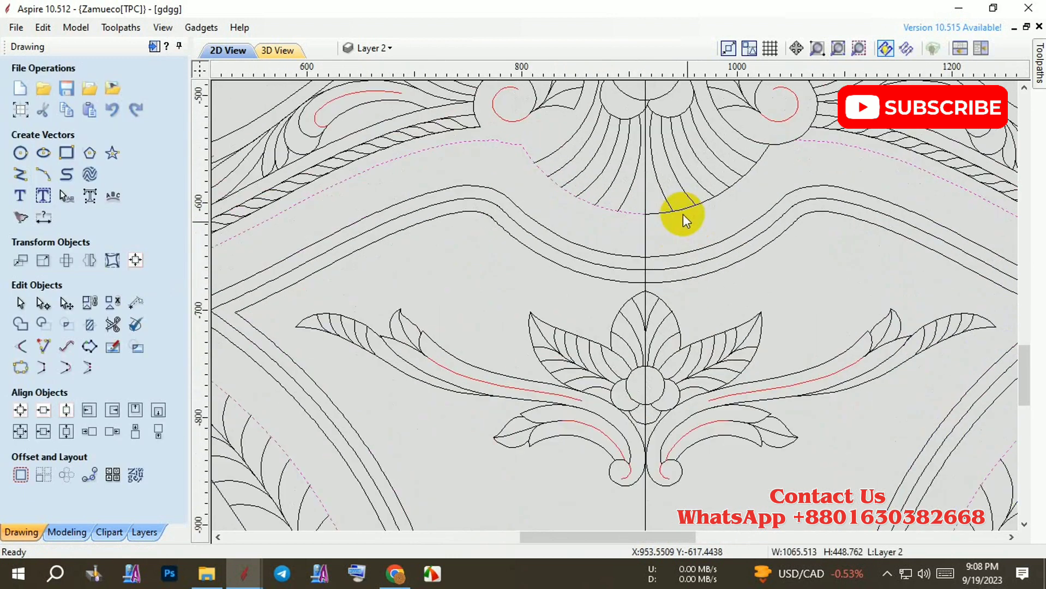
pyautogui.scroll(2, 684, 214)
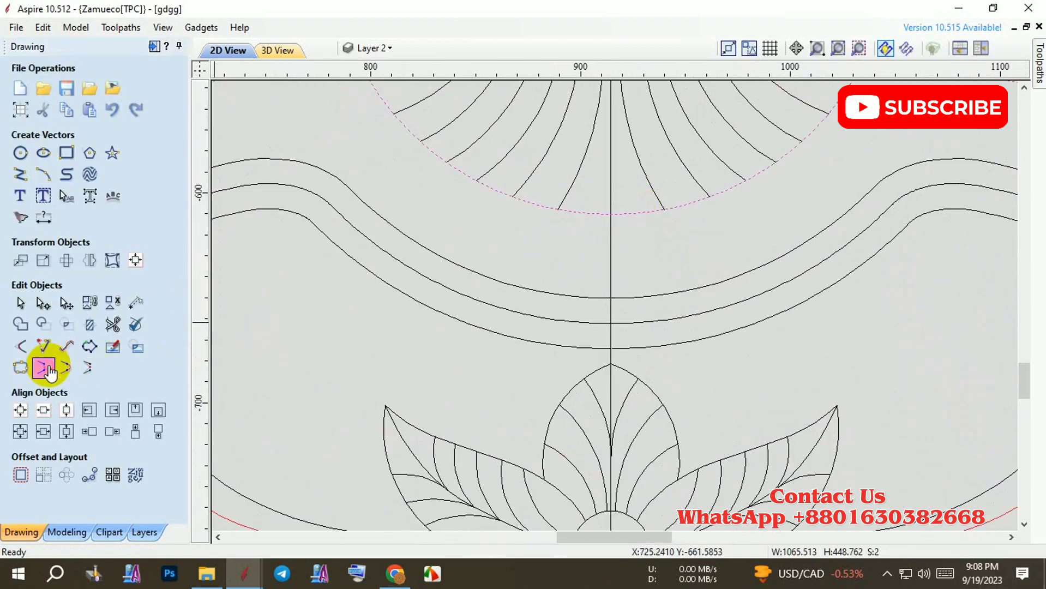
pyautogui.scroll(-3, 579, 195)
pyautogui.scroll(-1, 671, 354)
pyautogui.scroll(2, 736, 311)
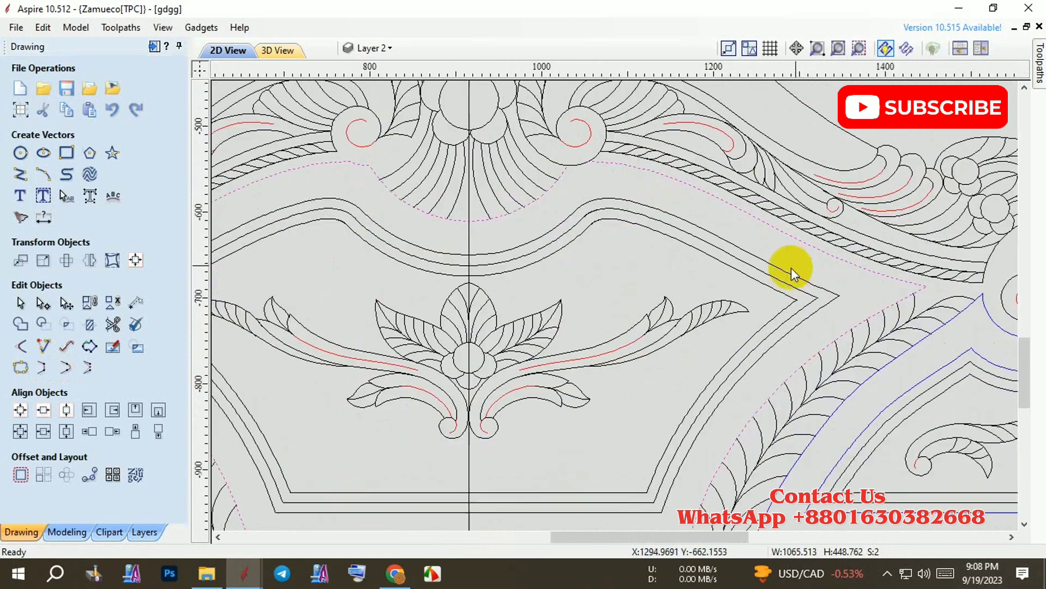
pyautogui.scroll(1, 452, 218)
pyautogui.click(498, 246)
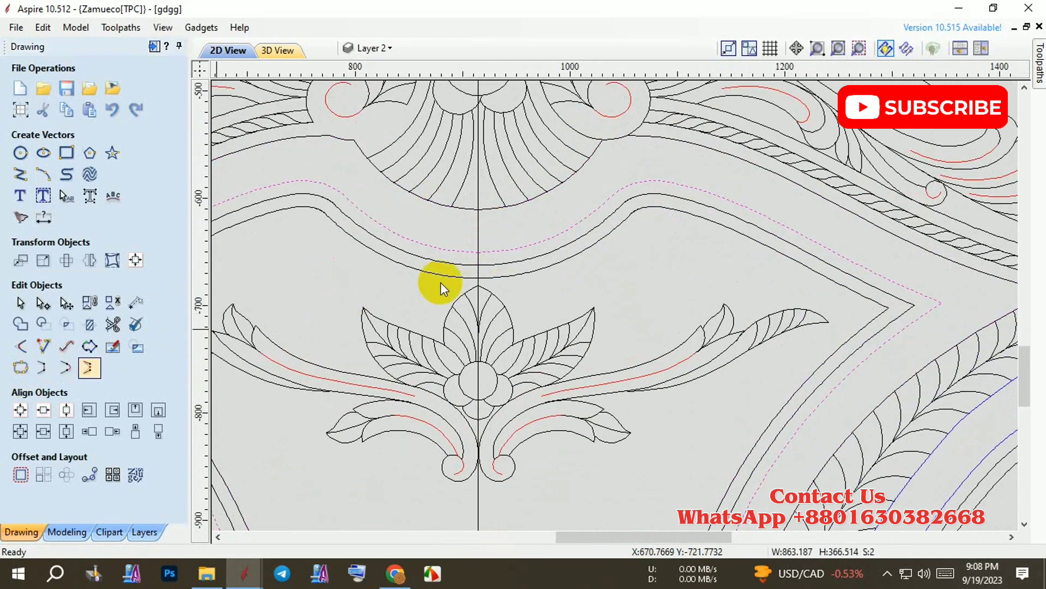
pyautogui.scroll(-2, 504, 246)
# Move both inner border outlines of the central panel onto the jomin layer
pyautogui.rightClick(443, 427)
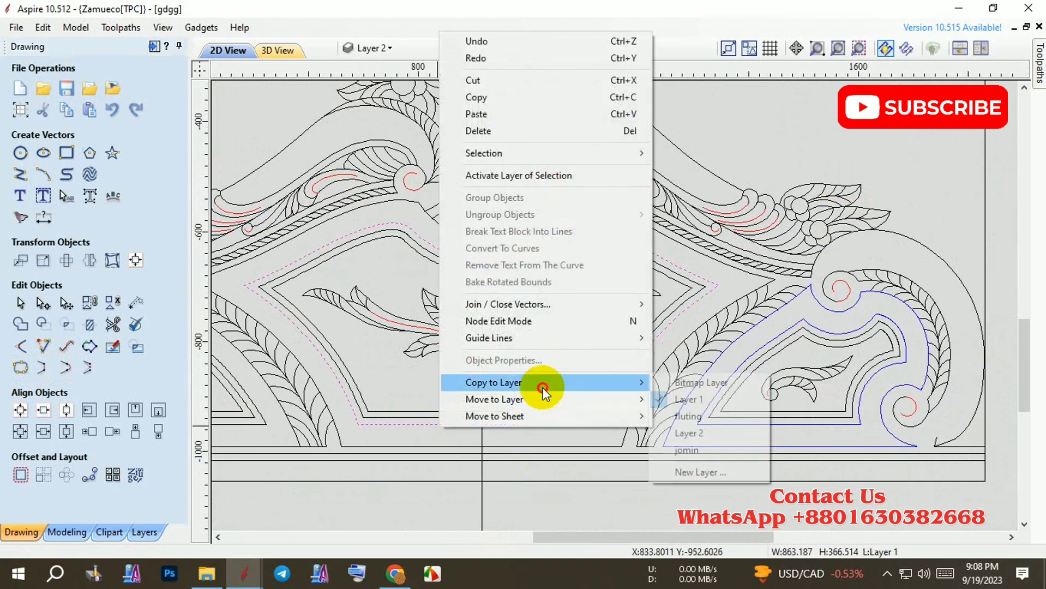
pyautogui.moveTo(494, 400)
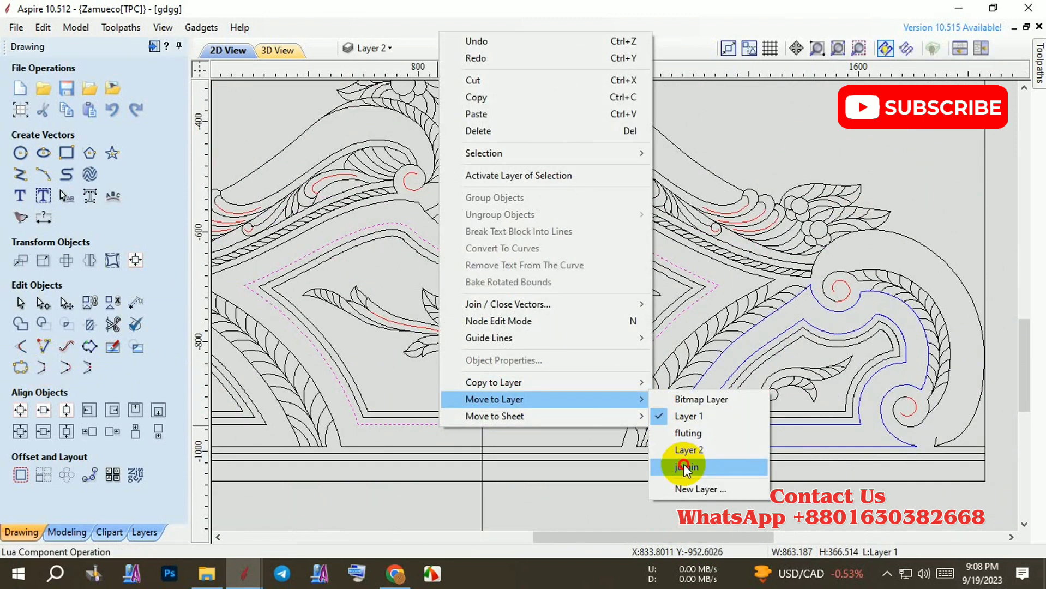
pyautogui.click(686, 466)
pyautogui.click(363, 446)
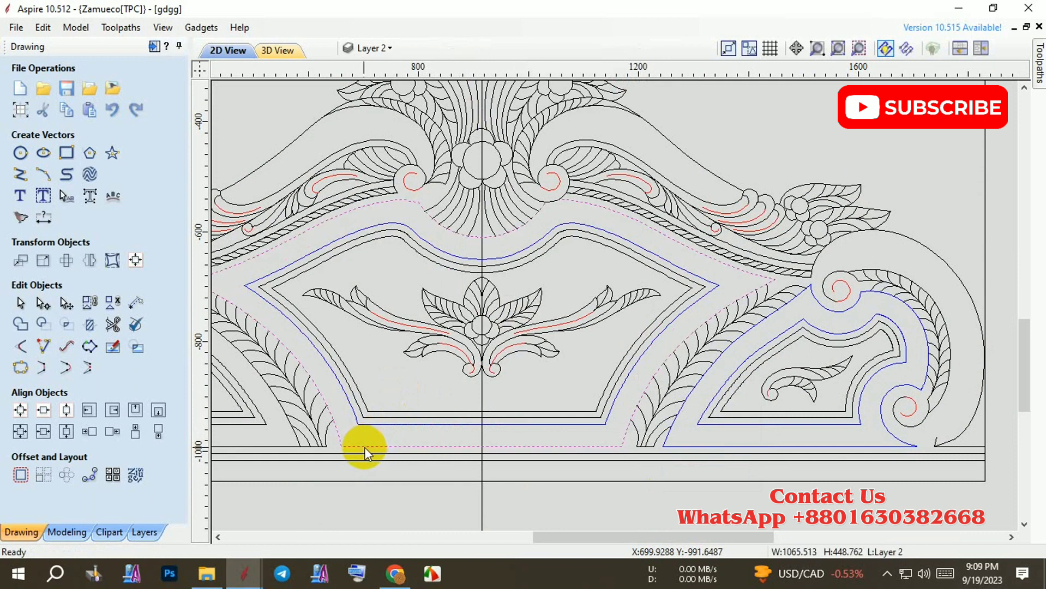
pyautogui.rightClick(364, 447)
pyautogui.click(603, 487)
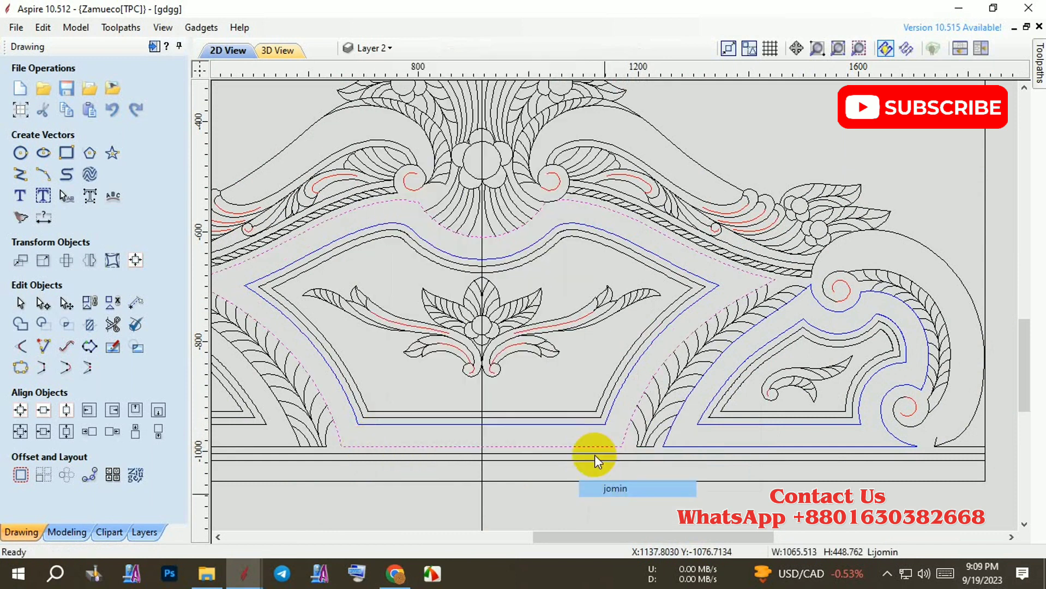
# Zoom out to the whole design and select the right-side scroll outline
pyautogui.scroll(-2, 388, 306)
pyautogui.scroll(-2, 327, 327)
pyautogui.scroll(1, 327, 327)
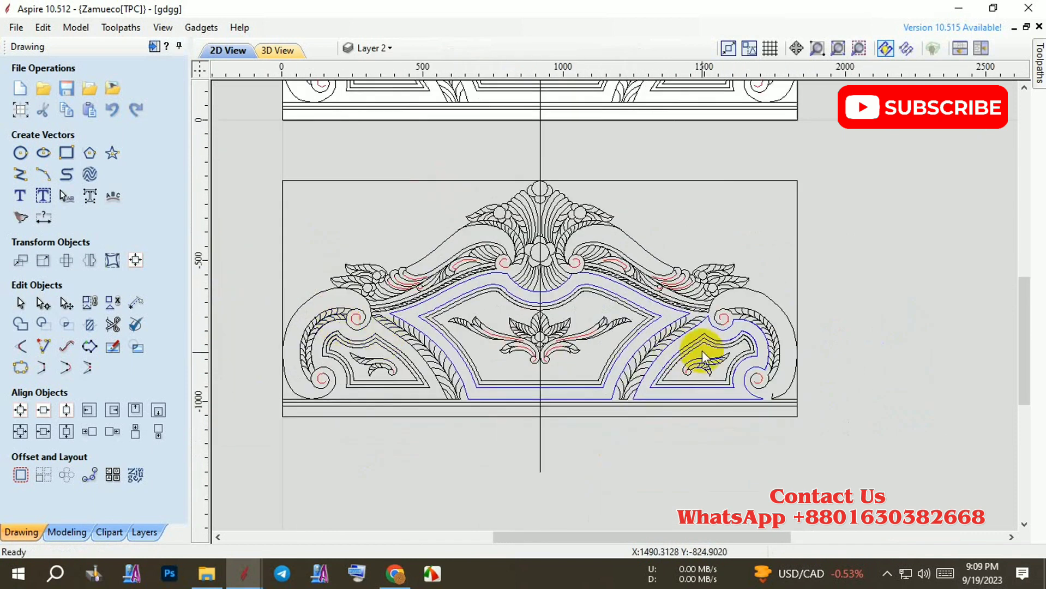
pyautogui.scroll(2, 705, 343)
pyautogui.scroll(1, 705, 338)
pyautogui.click(704, 328)
# Mirror a copy of the right-side blue outlines onto the left side
pyautogui.keyDown('shift'); pyautogui.click(685, 296); pyautogui.keyUp('shift')
pyautogui.scroll(-3, 528, 338)
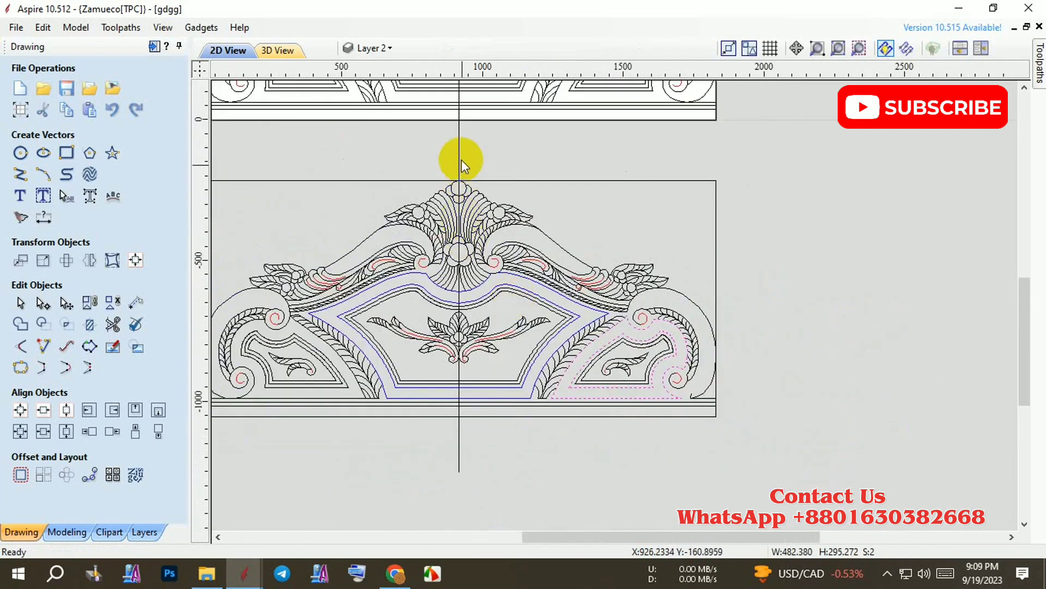
pyautogui.click(93, 262)
pyautogui.click(119, 316)
pyautogui.scroll(1, 286, 331)
pyautogui.scroll(1, 279, 338)
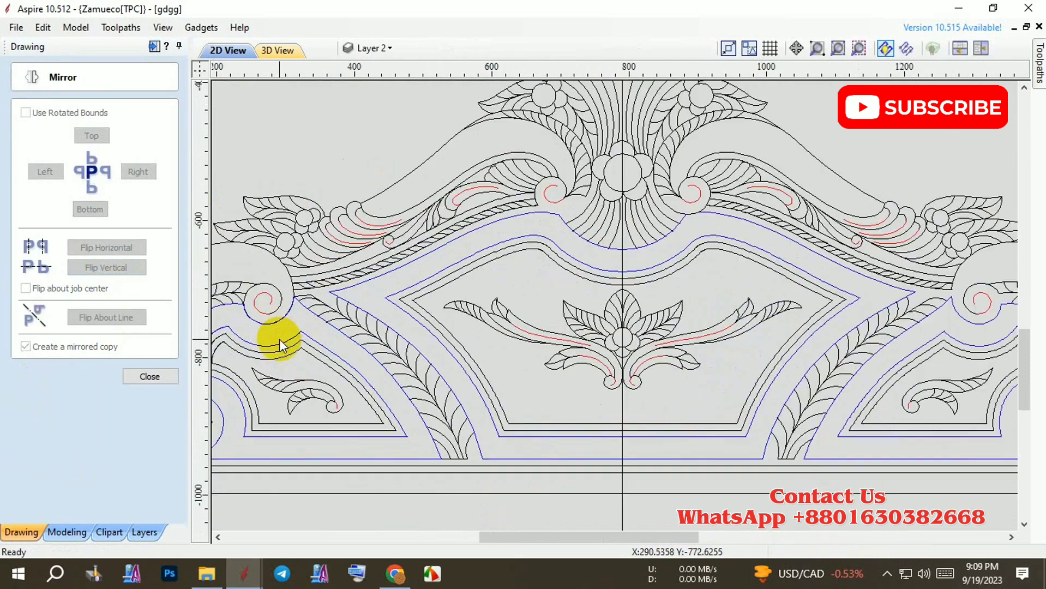
pyautogui.scroll(1, 279, 338)
pyautogui.click(271, 326)
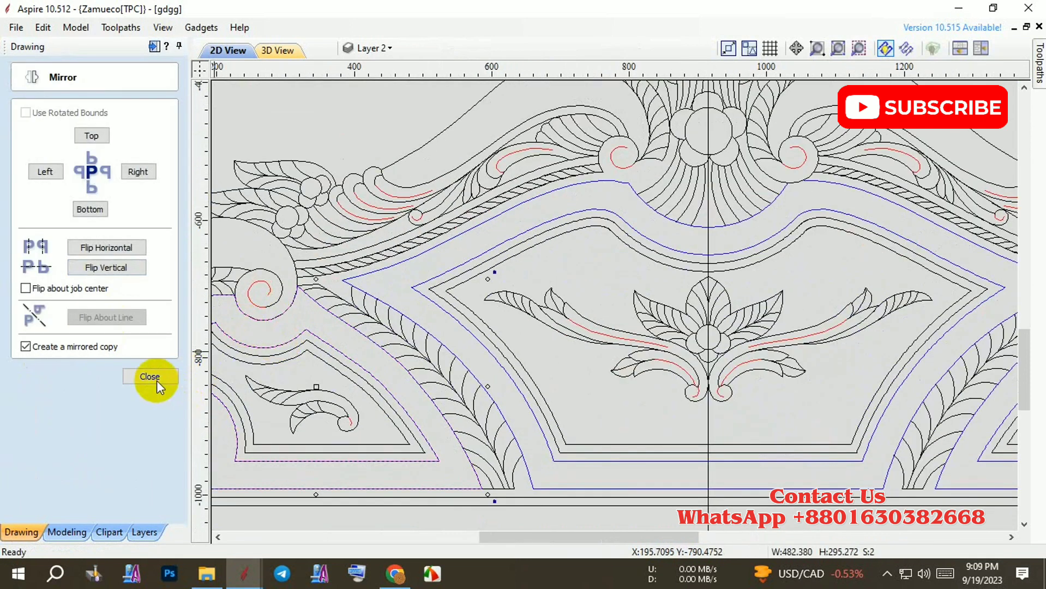
pyautogui.click(157, 381)
# Select the centre border outlines and right blue outline, then deselect everything
pyautogui.keyDown('shift'); pyautogui.click(410, 317); pyautogui.keyUp('shift')
pyautogui.keyDown('shift'); pyautogui.click(427, 299); pyautogui.keyUp('shift')
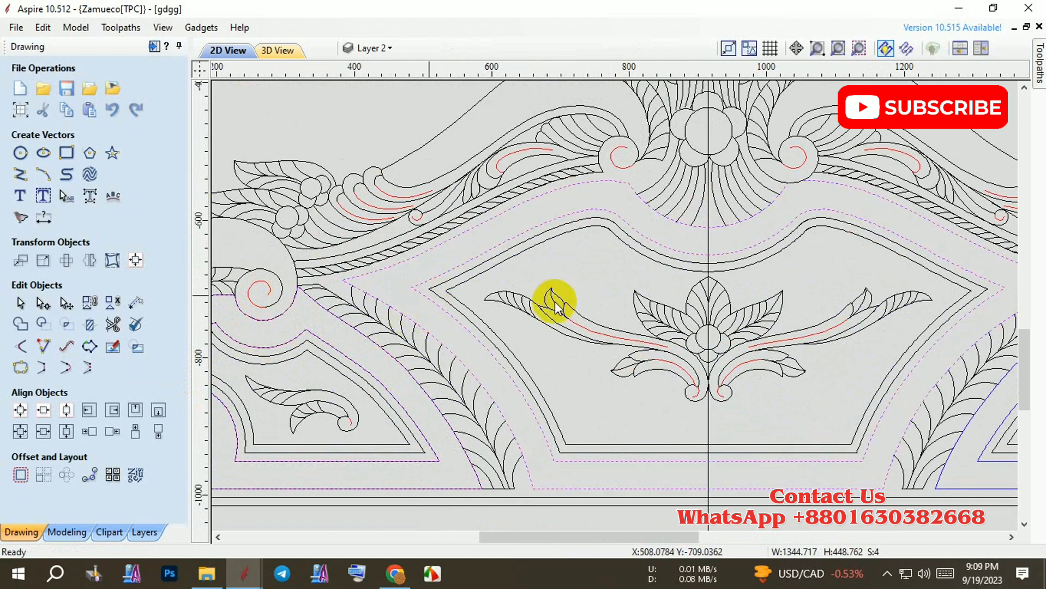
pyautogui.scroll(-2, 555, 303)
pyautogui.scroll(1, 788, 322)
pyautogui.scroll(1, 784, 302)
pyautogui.keyDown('shift'); pyautogui.click(772, 294); pyautogui.keyUp('shift')
pyautogui.scroll(-1, 772, 294)
pyautogui.scroll(-1, 751, 303)
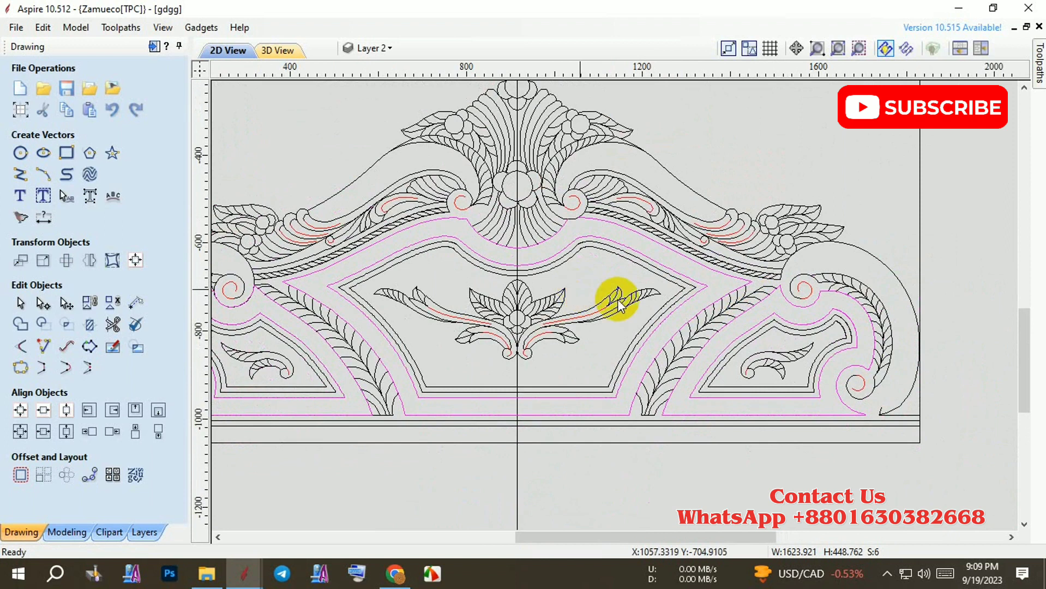
pyautogui.scroll(-2, 580, 290)
pyautogui.click(646, 218)
pyautogui.scroll(1, 645, 217)
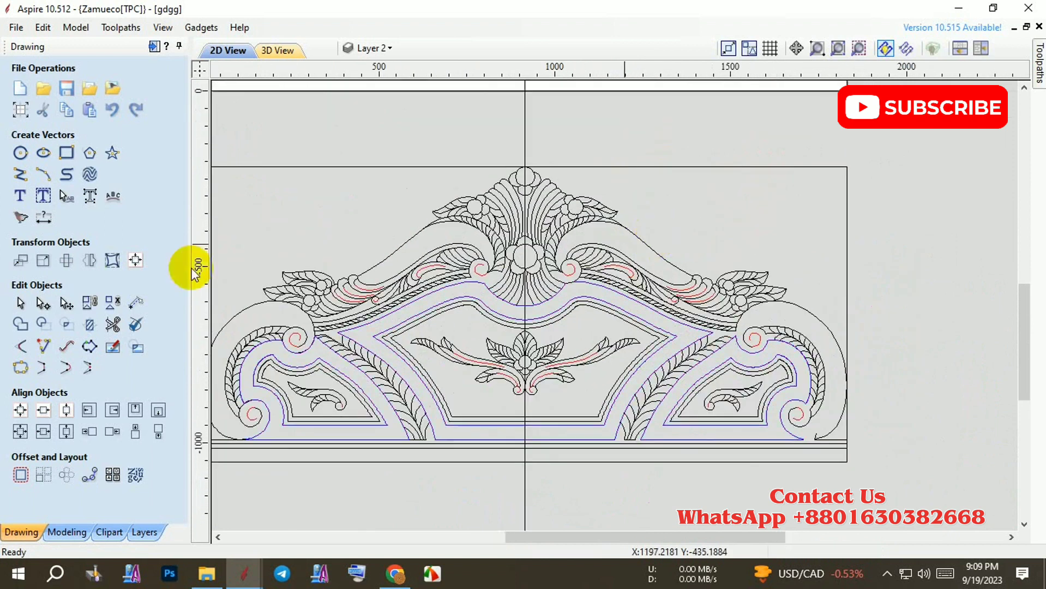
# Trim the leaf's midline and the short overlapping curves near the right scroll
pyautogui.click(95, 339)
pyautogui.scroll(3, 735, 327)
pyautogui.scroll(2, 749, 270)
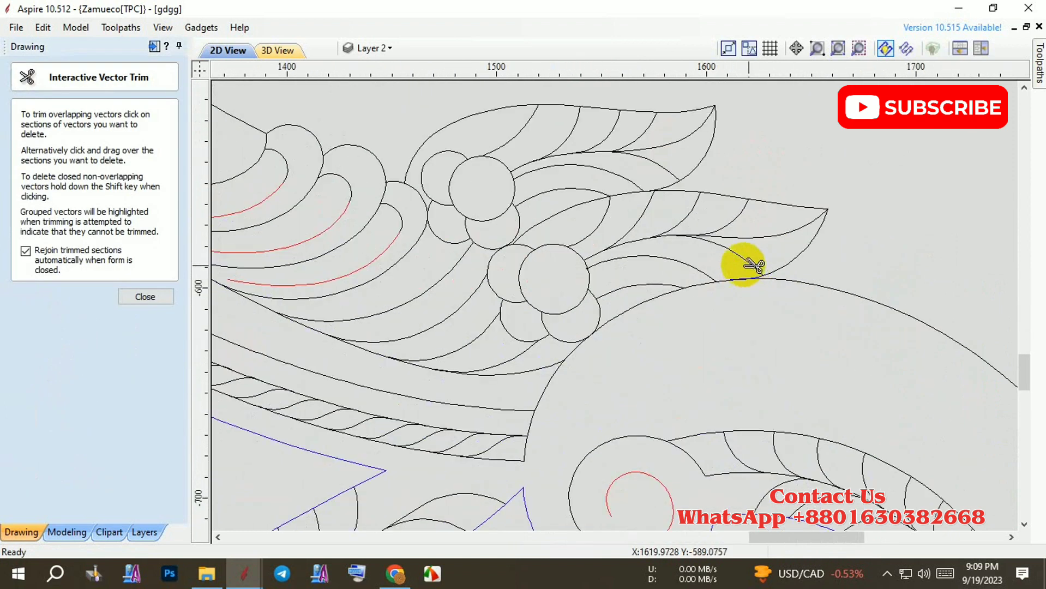
pyautogui.scroll(1, 743, 275)
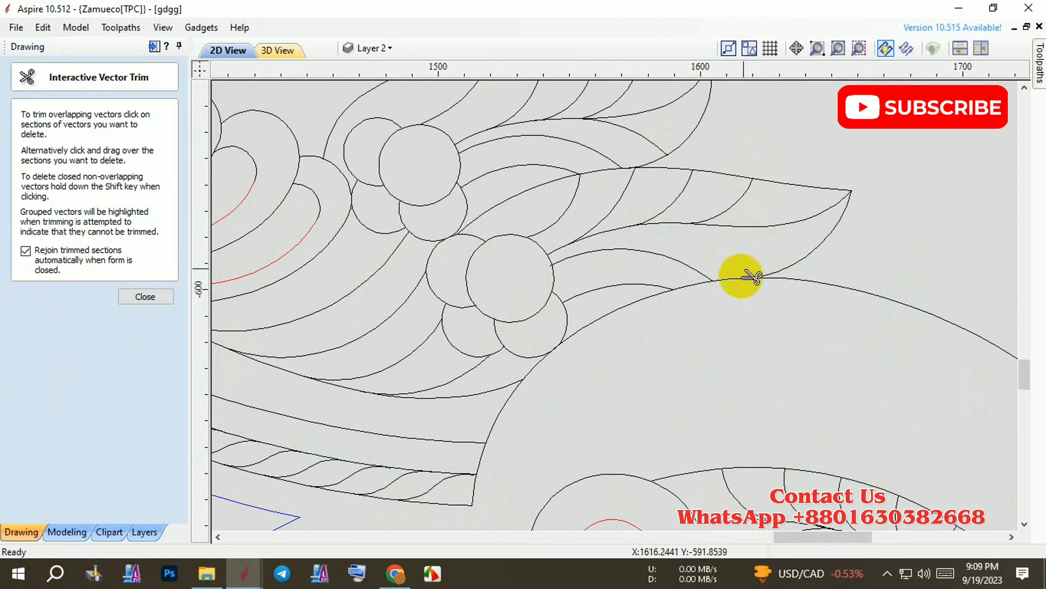
pyautogui.scroll(2, 742, 273)
pyautogui.scroll(-2, 742, 294)
pyautogui.click(751, 266)
pyautogui.click(654, 251)
pyautogui.scroll(1, 644, 226)
pyautogui.scroll(1, 643, 185)
pyautogui.scroll(1, 653, 214)
pyautogui.scroll(-5, 578, 257)
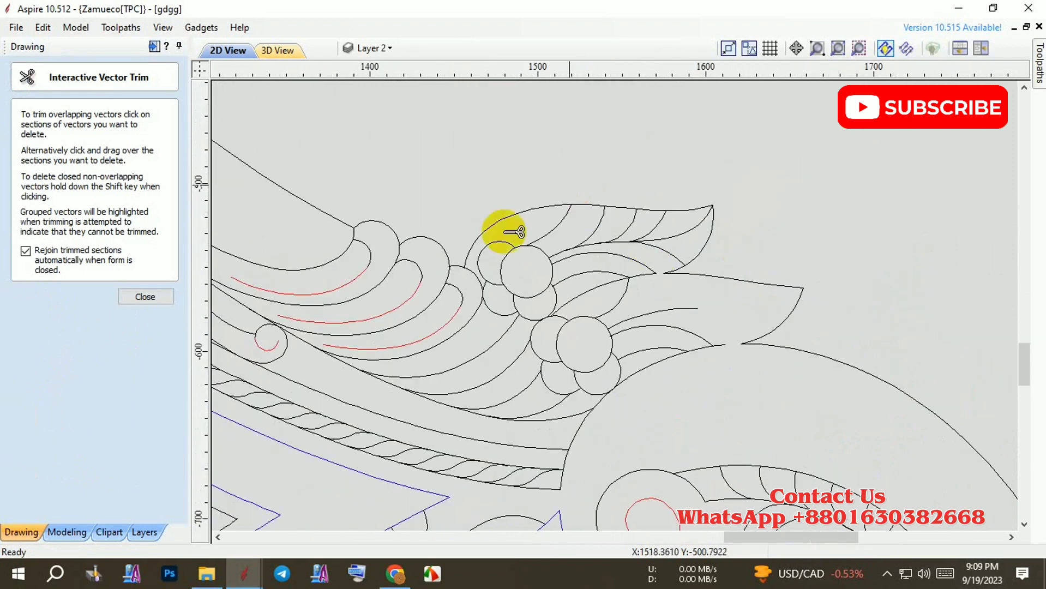
pyautogui.scroll(4, 488, 250)
pyautogui.click(480, 319)
pyautogui.scroll(-1, 479, 319)
pyautogui.scroll(1, 432, 311)
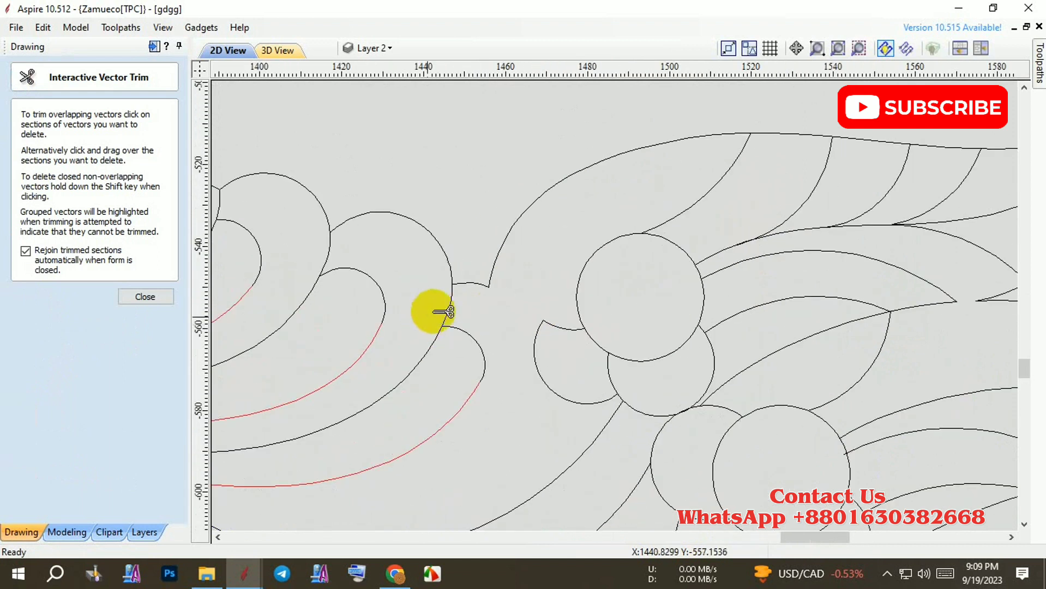
pyautogui.scroll(-1, 578, 297)
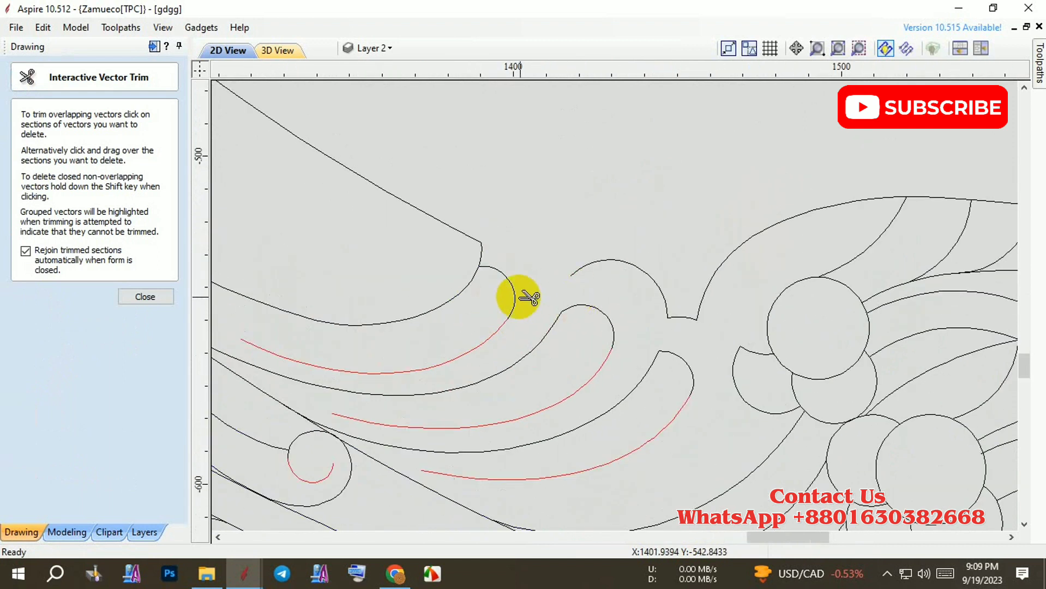
pyautogui.hotkey('ctrl', 'z')
# Try Extend Vectors on two curves, then cancel without changes
pyautogui.click(41, 345)
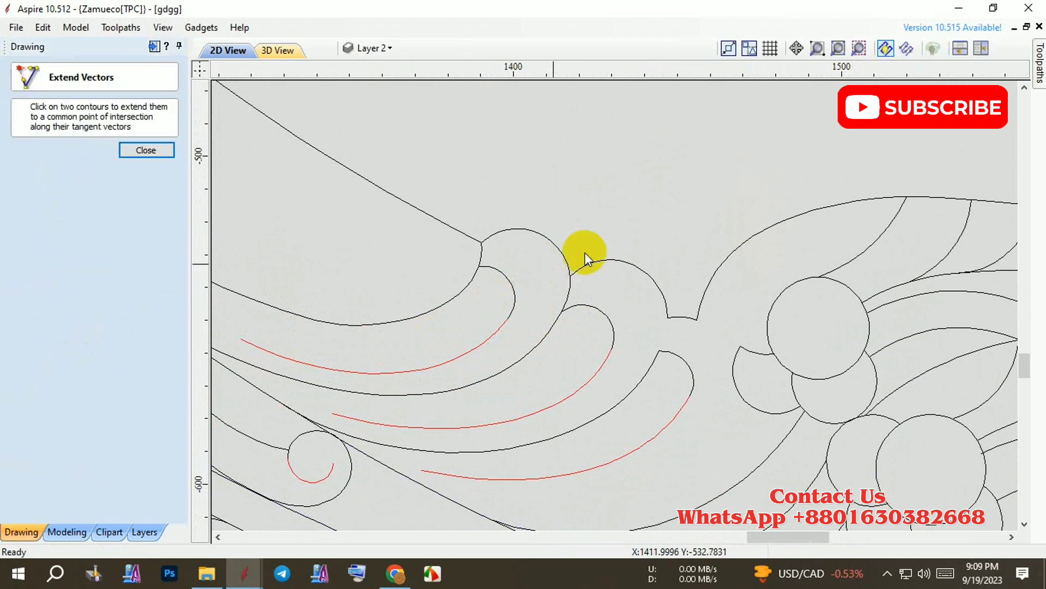
pyautogui.scroll(2, 584, 253)
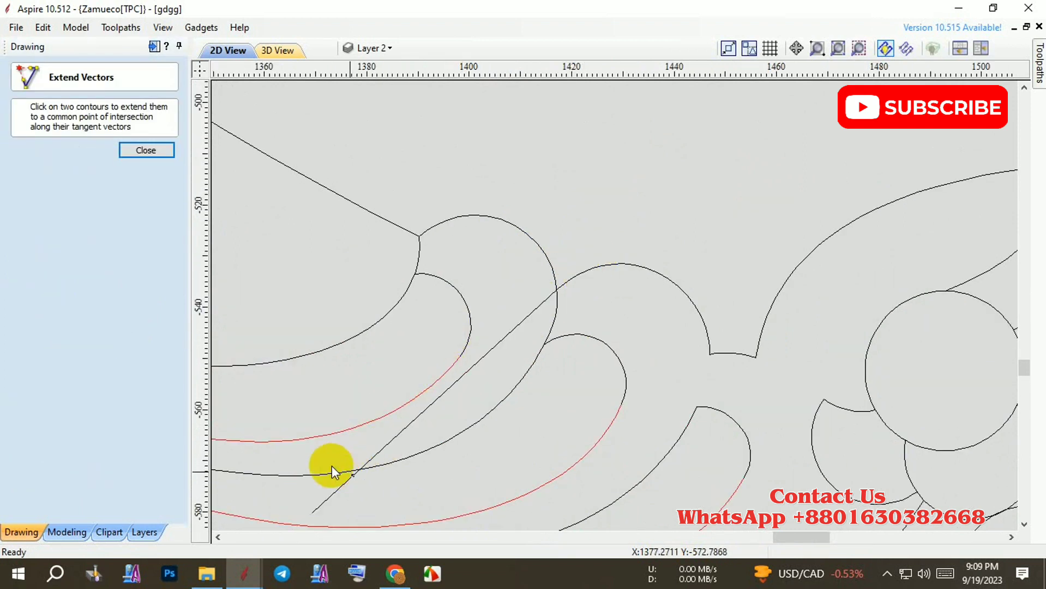
pyautogui.press('Escape')
pyautogui.scroll(2, 518, 309)
# Trim the diagonal line, the arc piece, the leaf curve overlap and the petal-junction segment
pyautogui.click(551, 311)
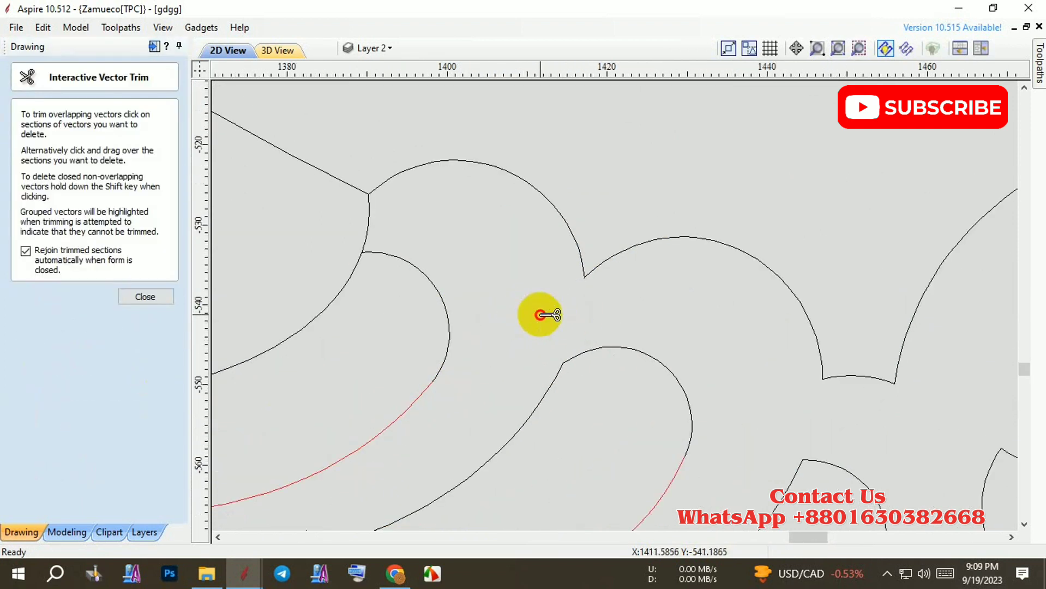
pyautogui.click(365, 223)
pyautogui.scroll(-2, 677, 369)
pyautogui.scroll(-2, 491, 246)
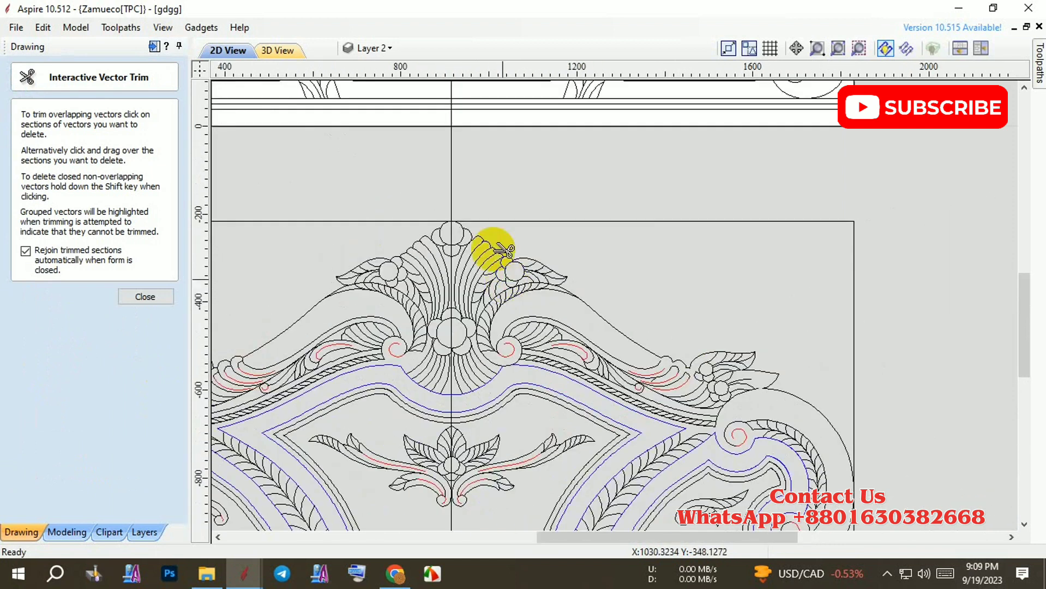
pyautogui.scroll(2, 654, 375)
pyautogui.scroll(1, 621, 365)
pyautogui.click(678, 366)
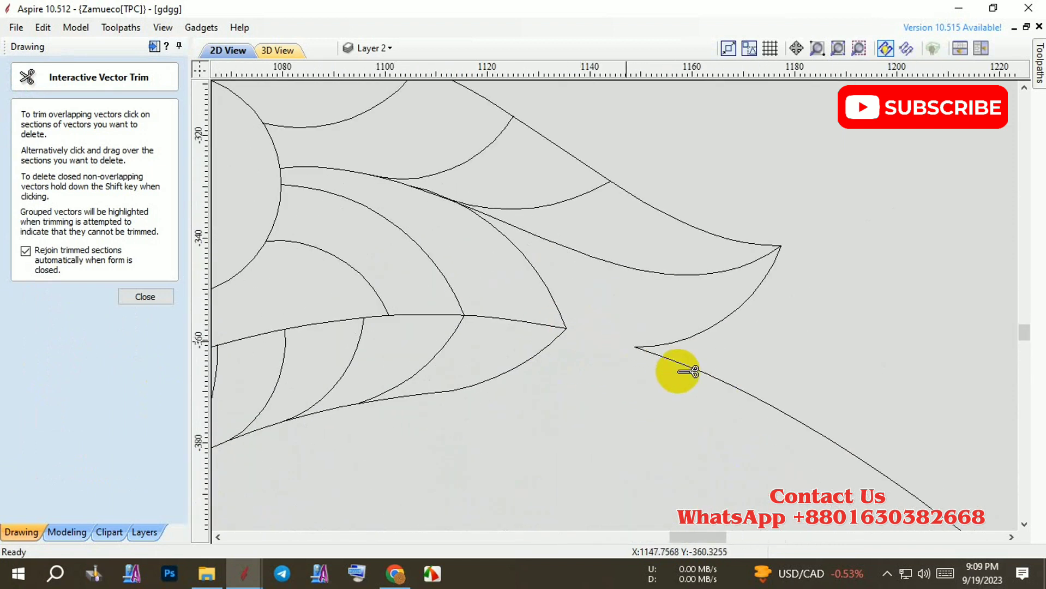
pyautogui.scroll(-1, 545, 273)
pyautogui.scroll(2, 507, 299)
pyautogui.click(504, 299)
pyautogui.scroll(-2, 491, 291)
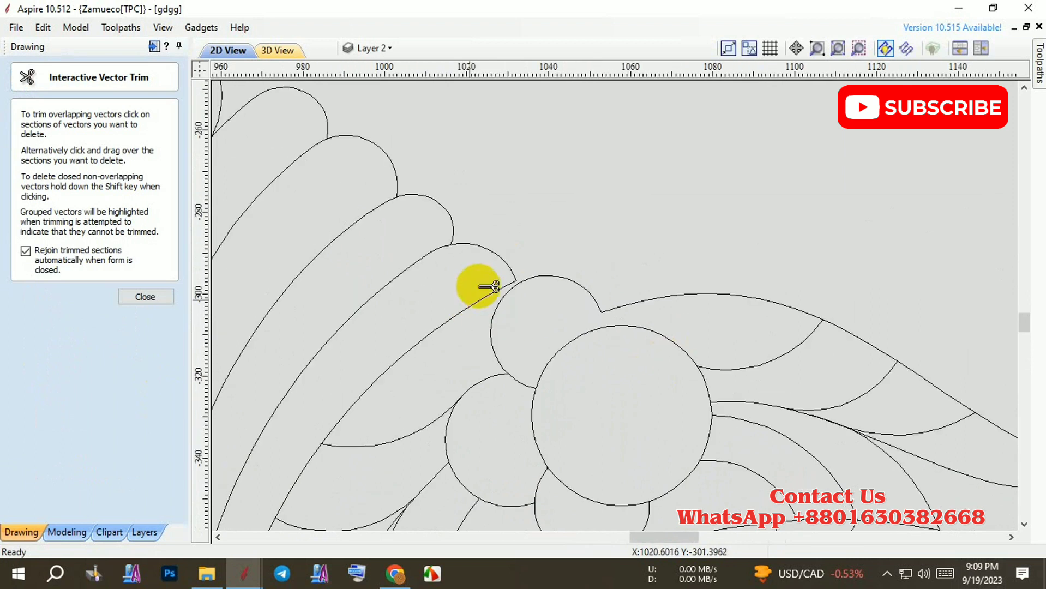
pyautogui.scroll(2, 483, 285)
pyautogui.click(145, 296)
# Draw a short helper line from the petal junction
pyautogui.click(20, 174)
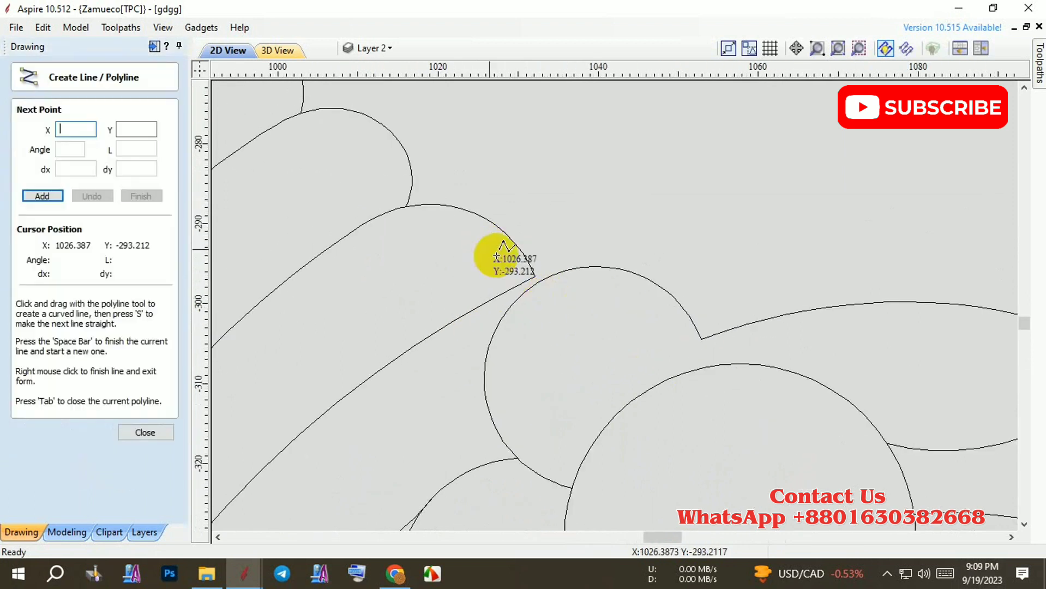
pyautogui.scroll(2, 496, 253)
pyautogui.click(803, 374)
pyautogui.rightClick(803, 374)
# Trim the lower-left line, the helper line and the lines crossing the flower
pyautogui.click(105, 322)
pyautogui.click(507, 320)
pyautogui.click(700, 341)
pyautogui.scroll(-2, 579, 361)
pyautogui.scroll(1, 525, 303)
pyautogui.scroll(-1, 529, 314)
pyautogui.click(519, 314)
pyautogui.click(439, 261)
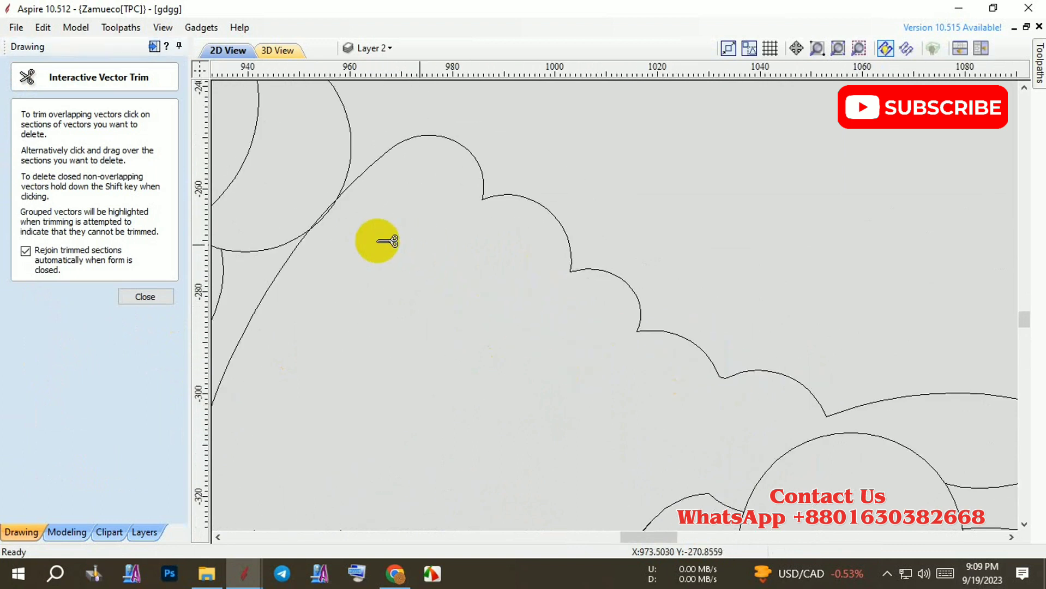
pyautogui.scroll(1, 332, 220)
pyautogui.click(322, 212)
pyautogui.scroll(-3, 478, 276)
pyautogui.scroll(1, 502, 292)
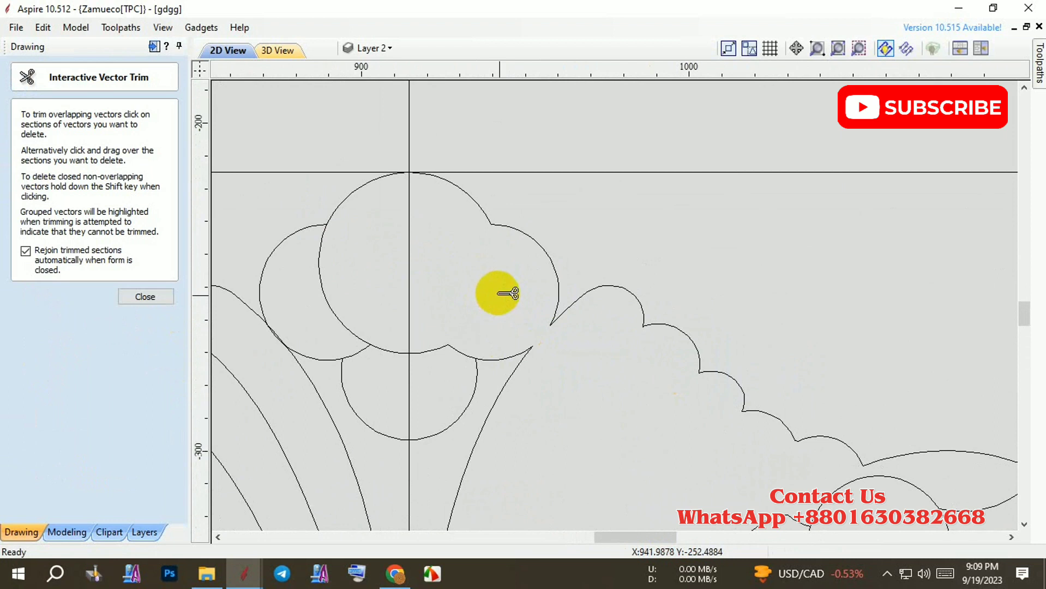
pyautogui.scroll(-1, 447, 288)
pyautogui.press('Escape')
# Select the flower crest outline and switch to node editing
pyautogui.click(526, 304)
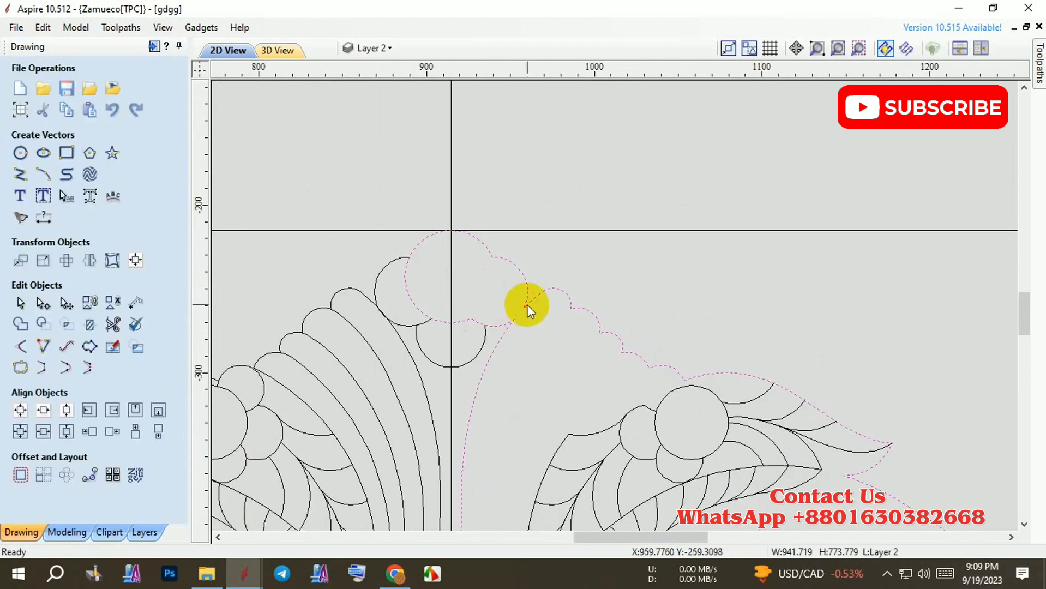
pyautogui.scroll(1, 526, 304)
pyautogui.scroll(1, 527, 304)
pyautogui.press('n')
pyautogui.scroll(1, 527, 303)
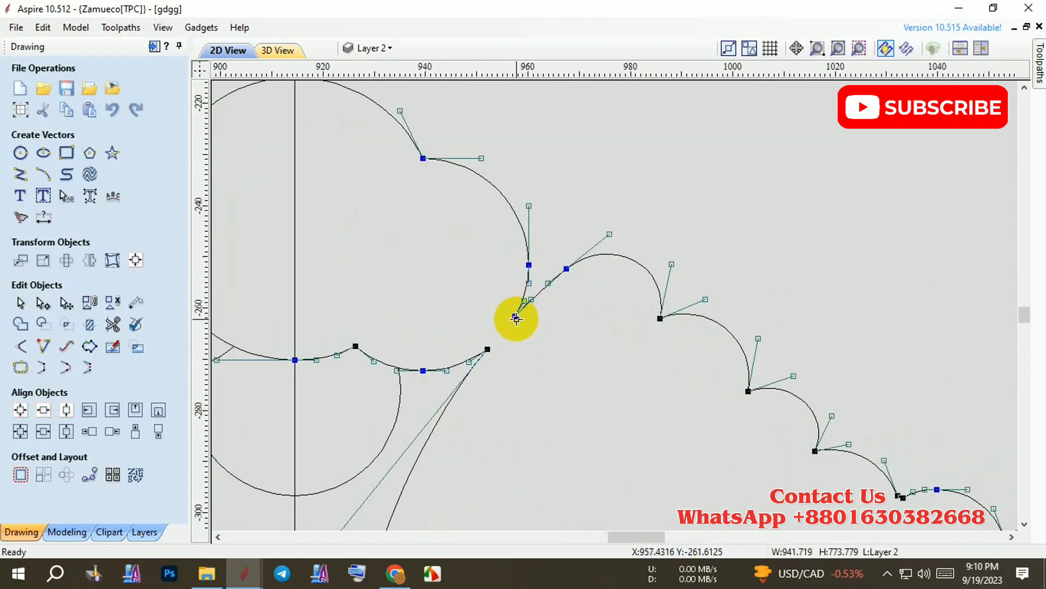
pyautogui.scroll(-3, 516, 318)
# Mirror a copy of the scalloped wavy line across the vertical centre line
pyautogui.click(545, 299)
pyautogui.keyDown('shift'); pyautogui.click(401, 156); pyautogui.keyUp('shift')
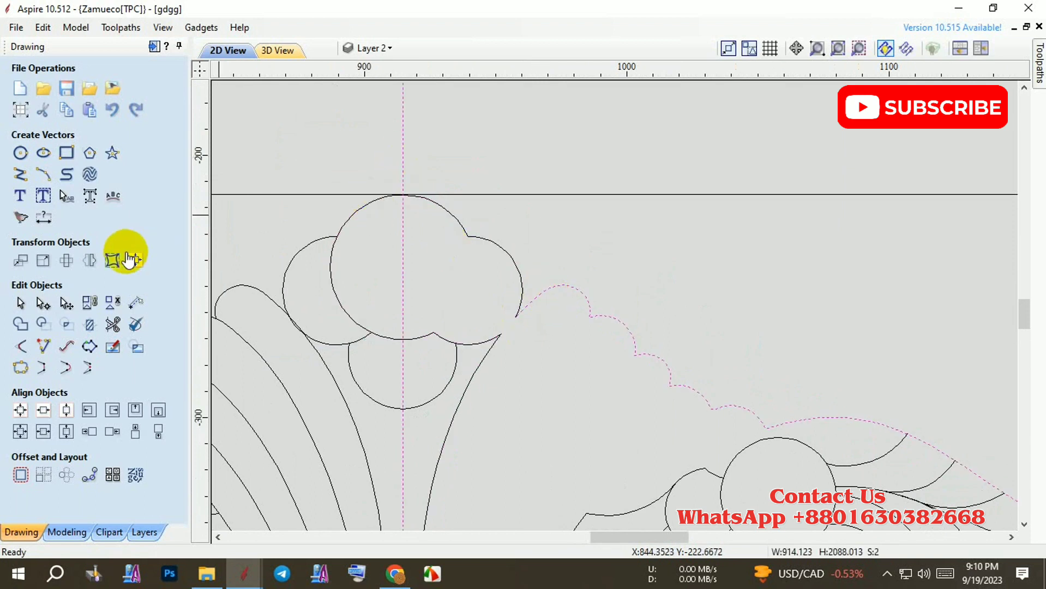
pyautogui.click(92, 260)
pyautogui.click(107, 317)
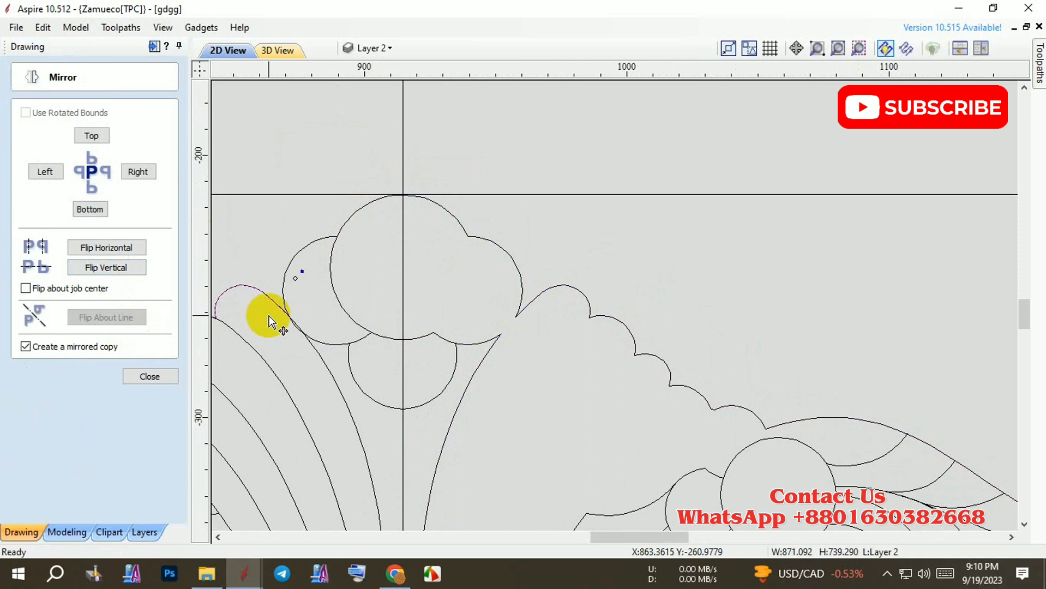
pyautogui.scroll(4, 278, 319)
pyautogui.scroll(2, 423, 341)
# Select the outer outline curve on its own and create a mirrored copy
pyautogui.click(477, 401)
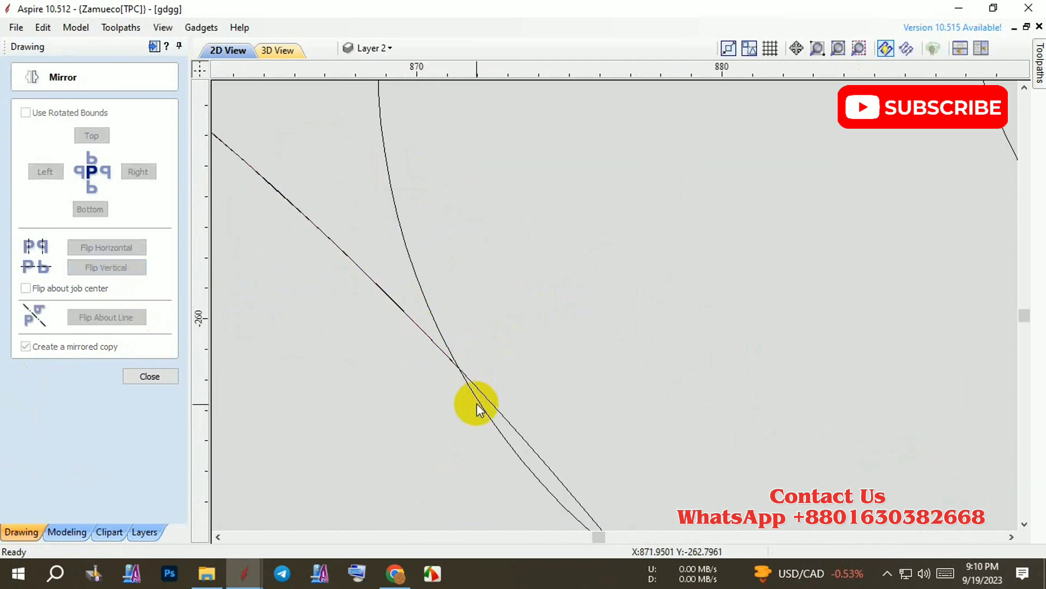
pyautogui.click(485, 401)
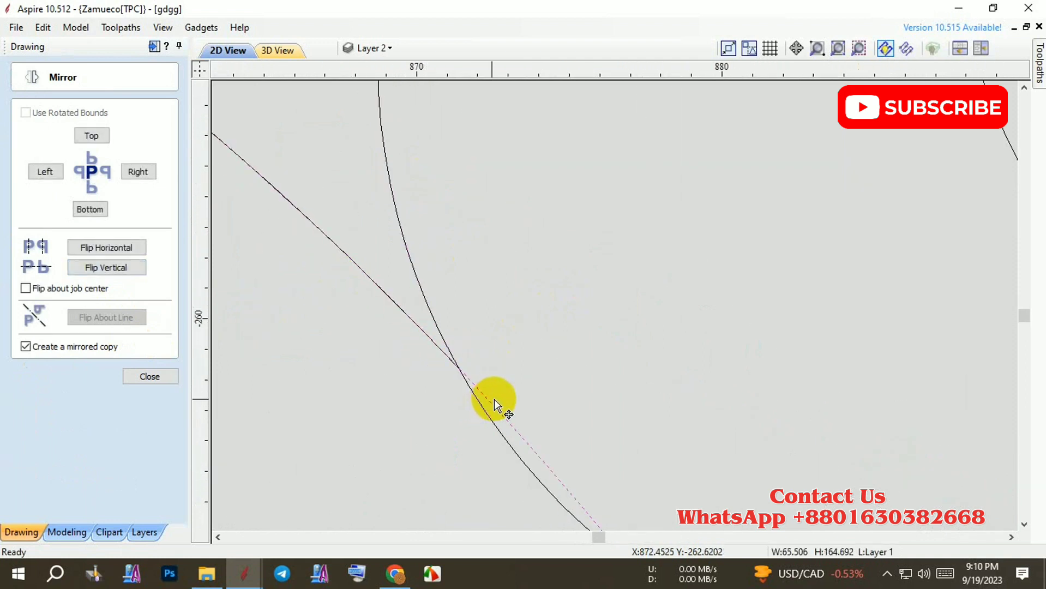
pyautogui.scroll(-2, 495, 403)
pyautogui.click(136, 376)
# Trim the overlapping arc section at the top centre
pyautogui.click(118, 336)
pyautogui.click(513, 420)
pyautogui.scroll(-2, 525, 350)
pyautogui.scroll(-1, 556, 329)
pyautogui.press('Escape')
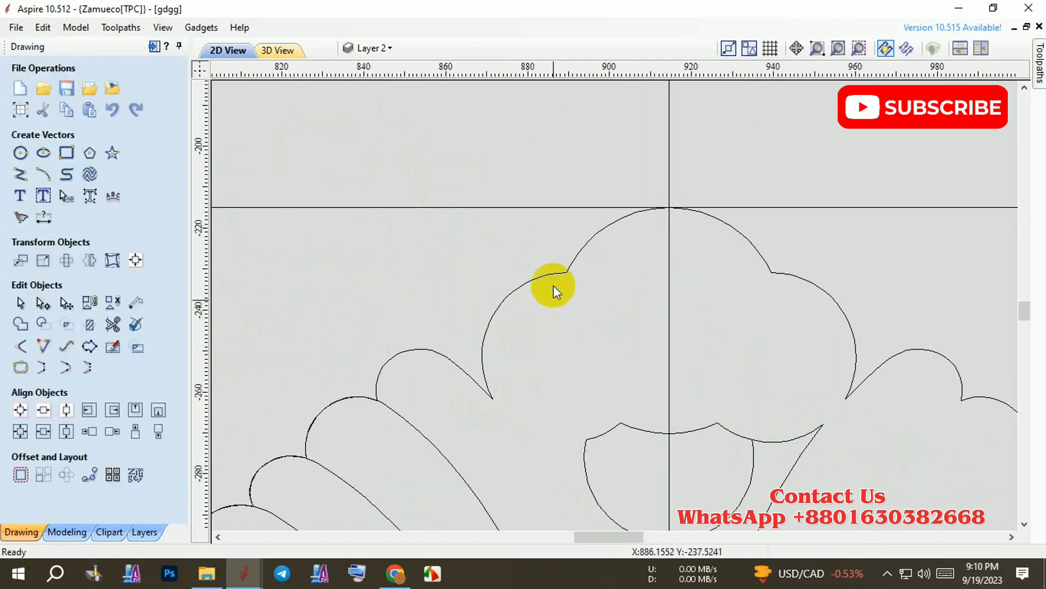
pyautogui.scroll(-1, 553, 274)
pyautogui.scroll(-2, 479, 303)
# Draw a horizontal line from the outline arc to the board's left edge
pyautogui.scroll(-2, 501, 240)
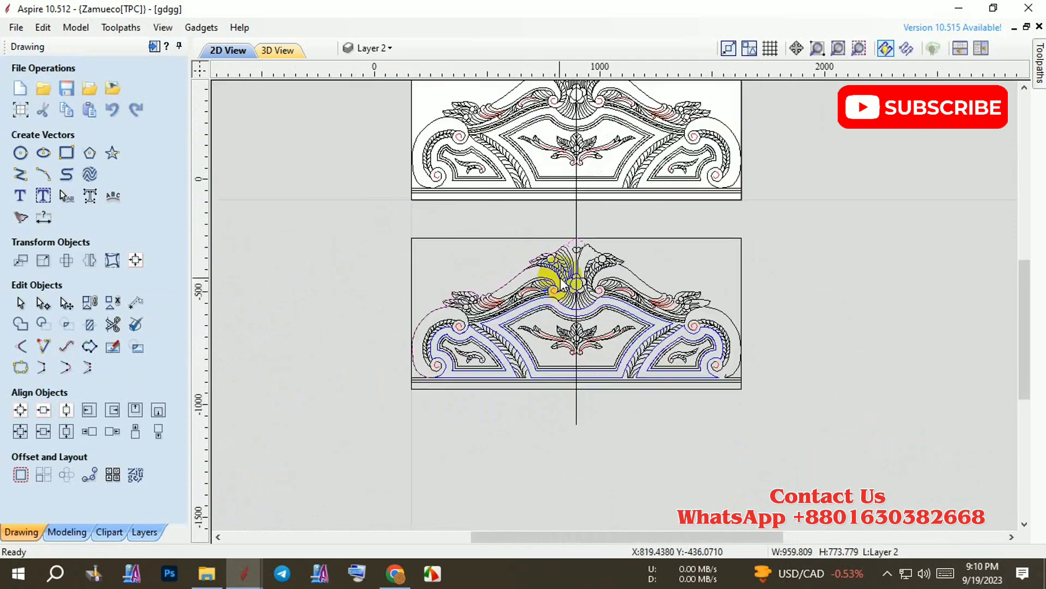
pyautogui.scroll(2, 553, 276)
pyautogui.scroll(3, 600, 191)
pyautogui.scroll(3, 578, 202)
pyautogui.scroll(3, 548, 235)
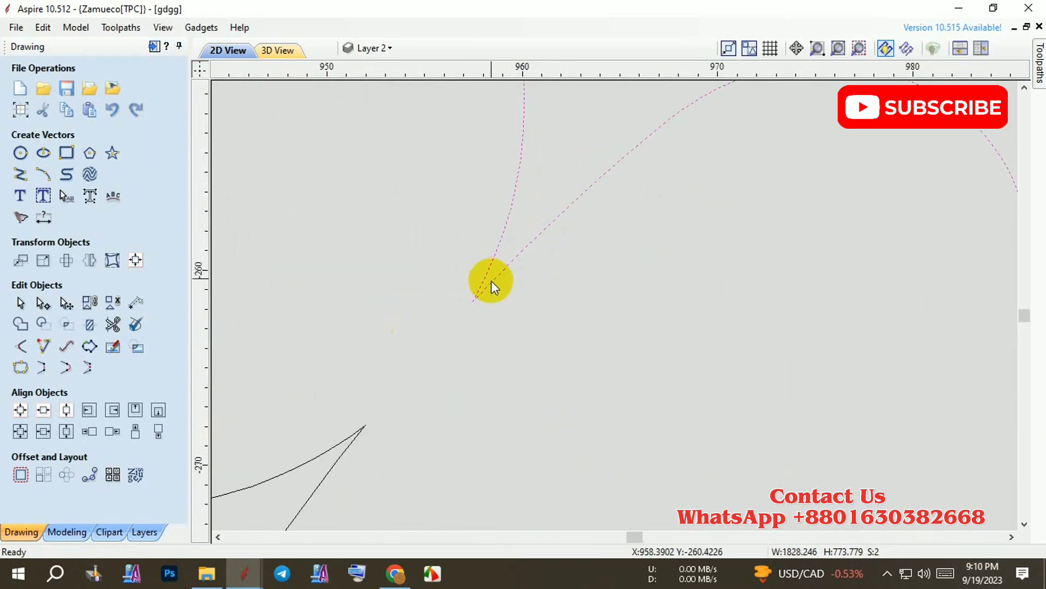
pyautogui.scroll(-3, 528, 260)
pyautogui.scroll(-3, 578, 216)
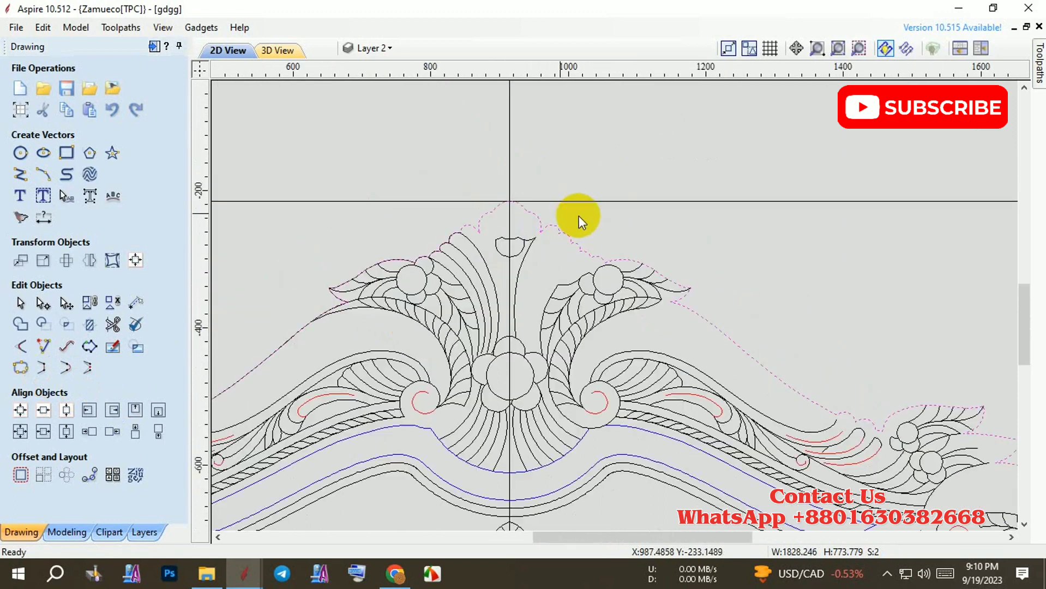
pyautogui.scroll(-2, 725, 256)
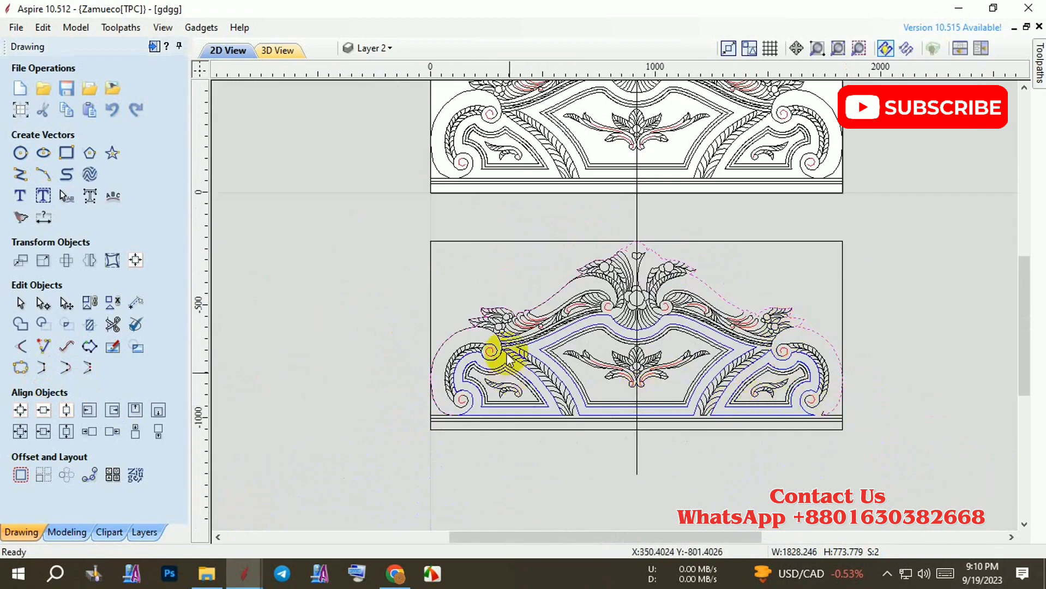
pyautogui.scroll(2, 507, 360)
pyautogui.scroll(2, 381, 431)
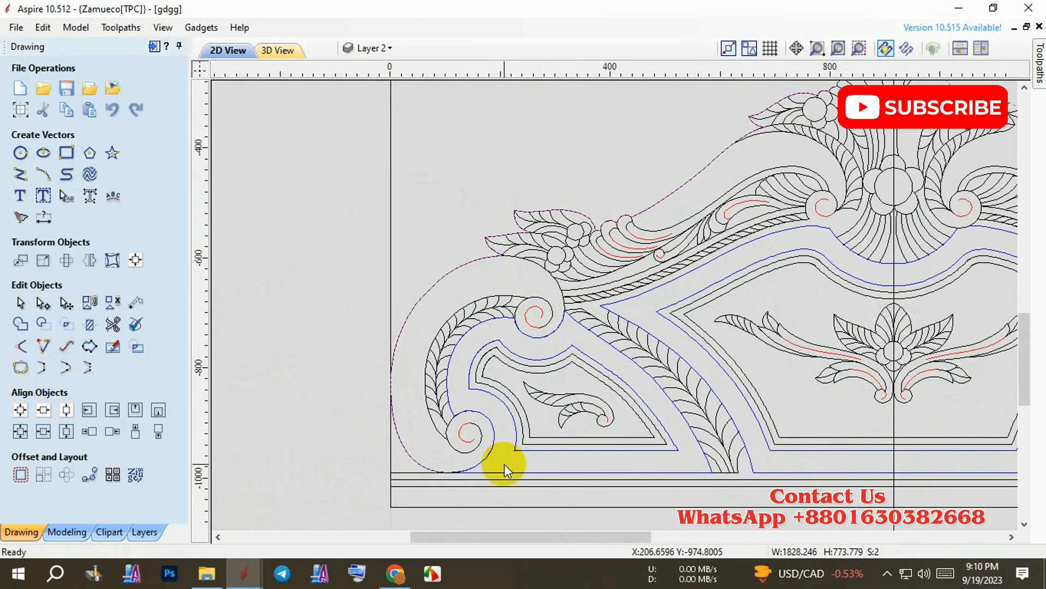
pyautogui.scroll(2, 504, 464)
pyautogui.scroll(1, 398, 486)
pyautogui.scroll(1, 417, 484)
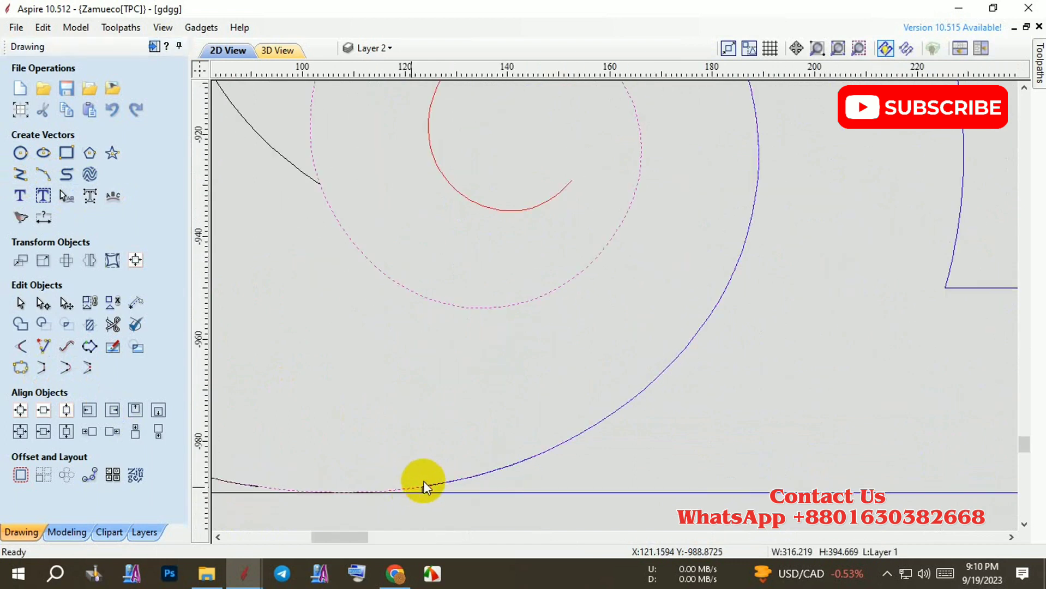
pyautogui.scroll(-3, 485, 467)
pyautogui.scroll(-2, 549, 449)
pyautogui.click(20, 174)
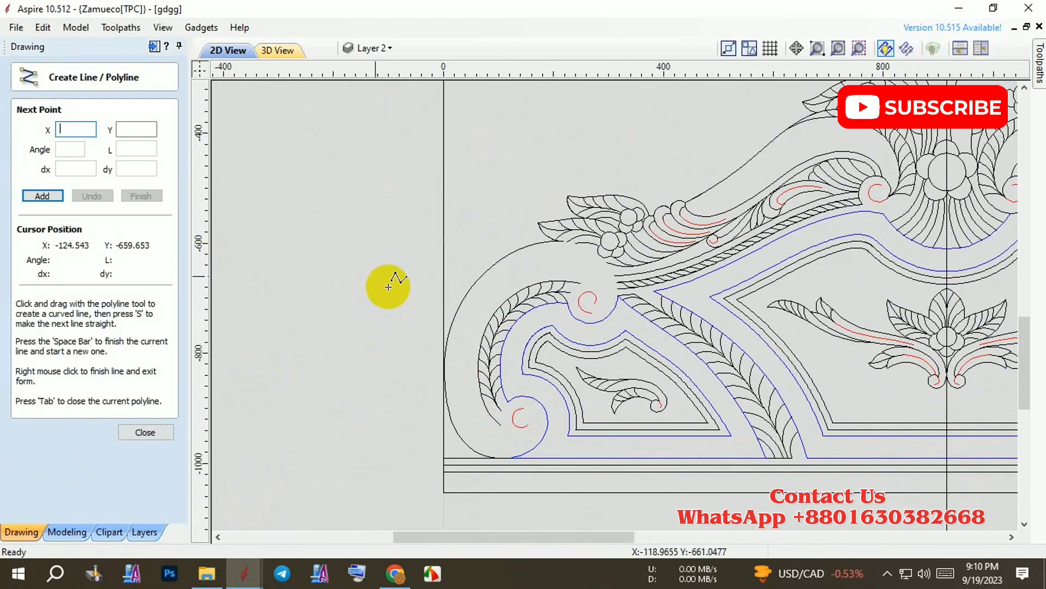
pyautogui.scroll(2, 488, 325)
pyautogui.click(490, 328)
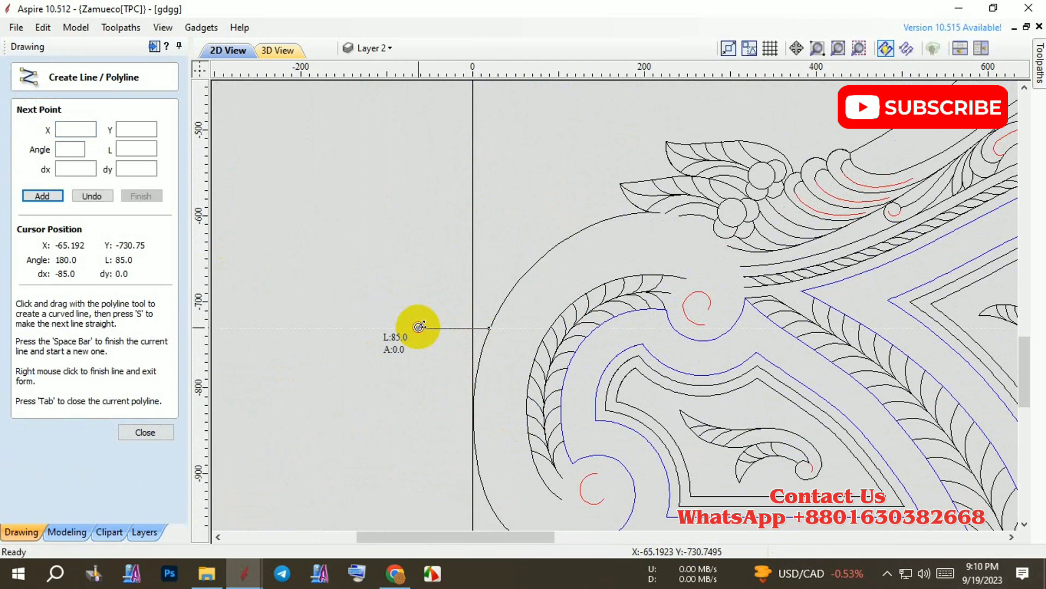
pyautogui.rightClick(419, 326)
# Trim away the arc below the new left closing line
pyautogui.click(128, 327)
pyautogui.scroll(1, 436, 327)
pyautogui.scroll(1, 437, 327)
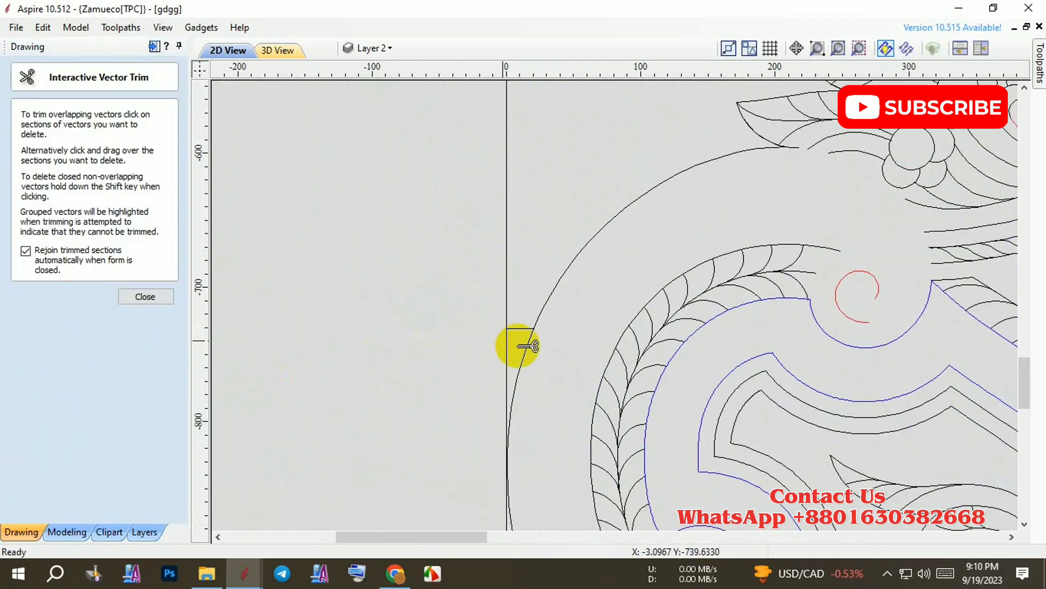
pyautogui.click(538, 349)
pyautogui.press('Escape')
pyautogui.scroll(-3, 491, 327)
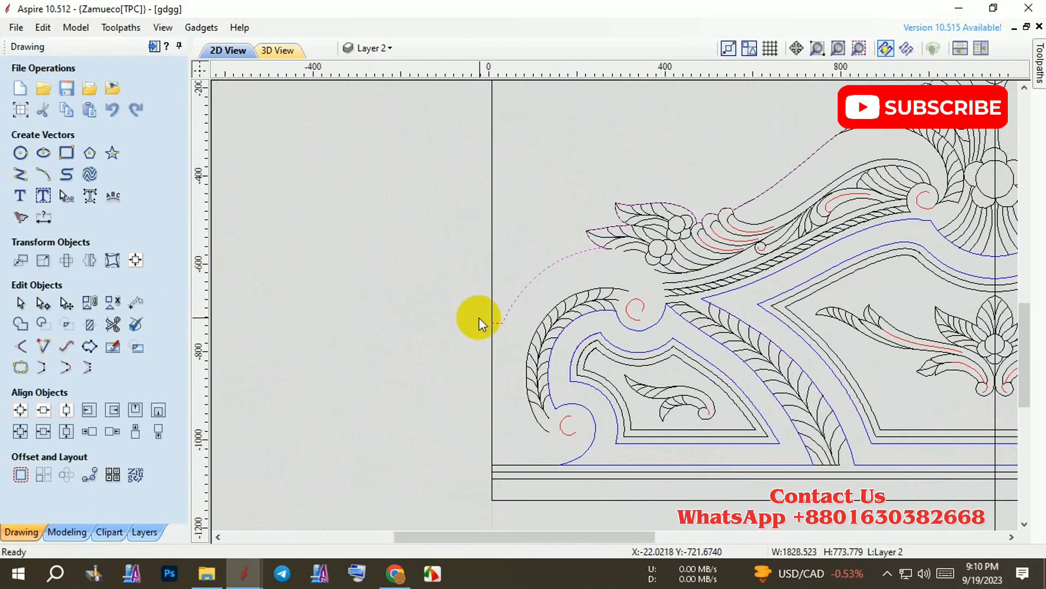
pyautogui.scroll(-5, 654, 316)
pyautogui.scroll(2, 654, 327)
pyautogui.scroll(1, 327, 259)
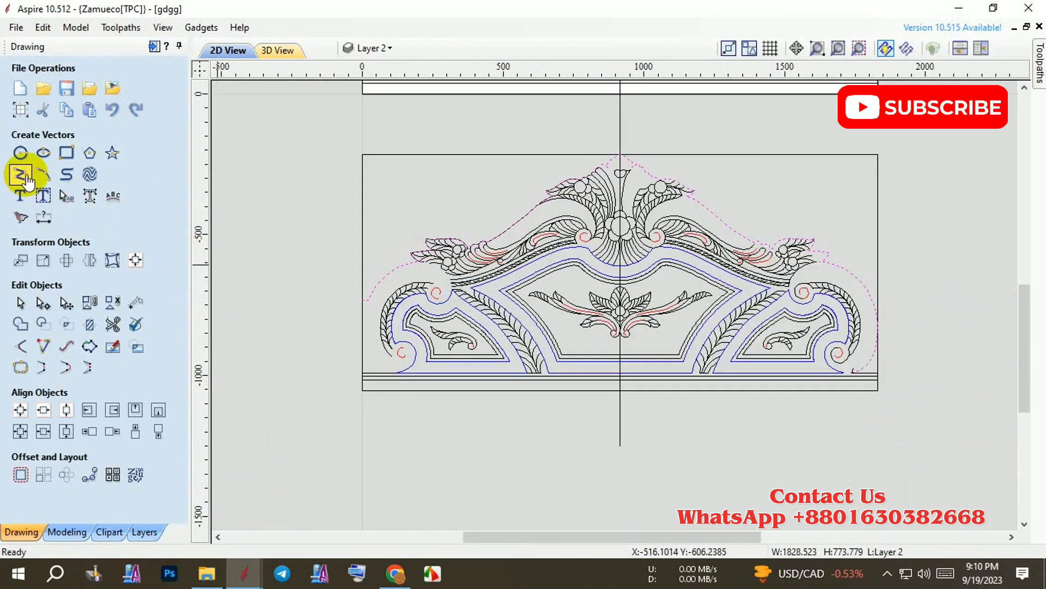
# Draw a short closing line at the board's right edge
pyautogui.scroll(2, 901, 321)
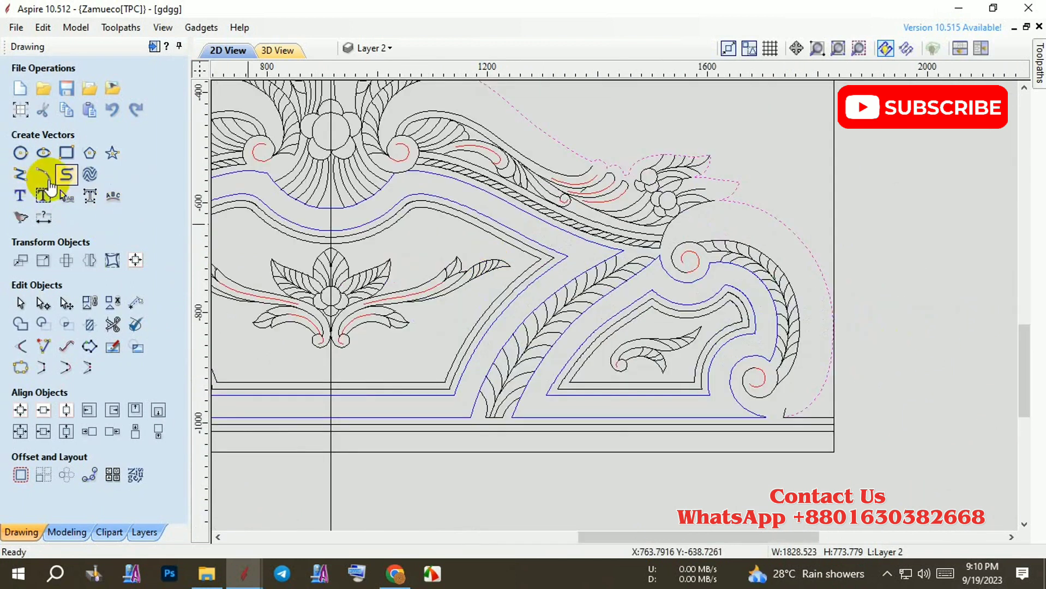
pyautogui.click(19, 174)
pyautogui.scroll(2, 993, 281)
pyautogui.scroll(1, 965, 264)
pyautogui.scroll(1, 938, 250)
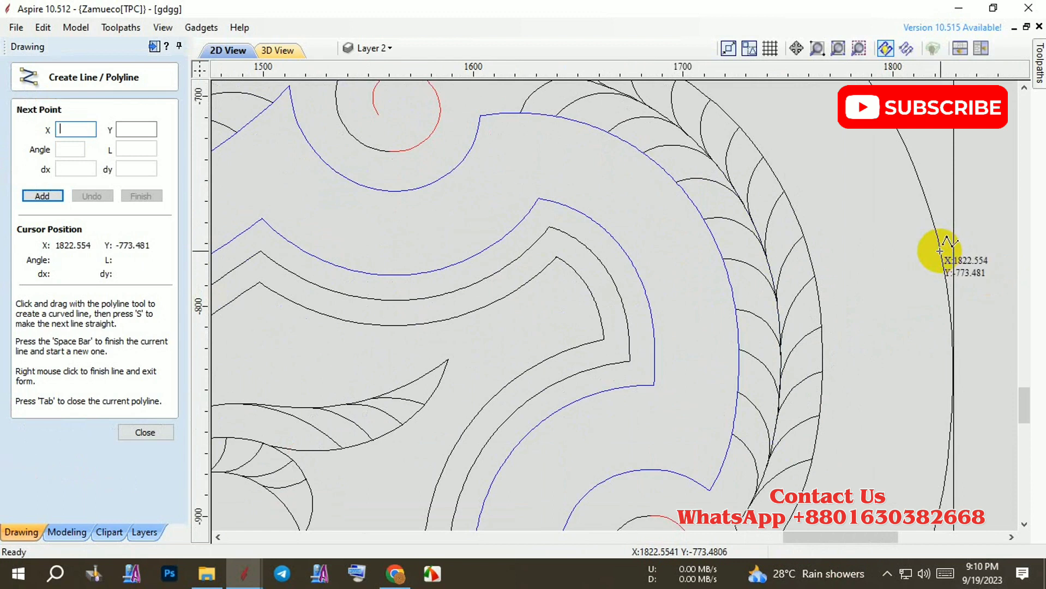
pyautogui.scroll(-1, 961, 252)
pyautogui.scroll(2, 981, 252)
pyautogui.rightClick(980, 251)
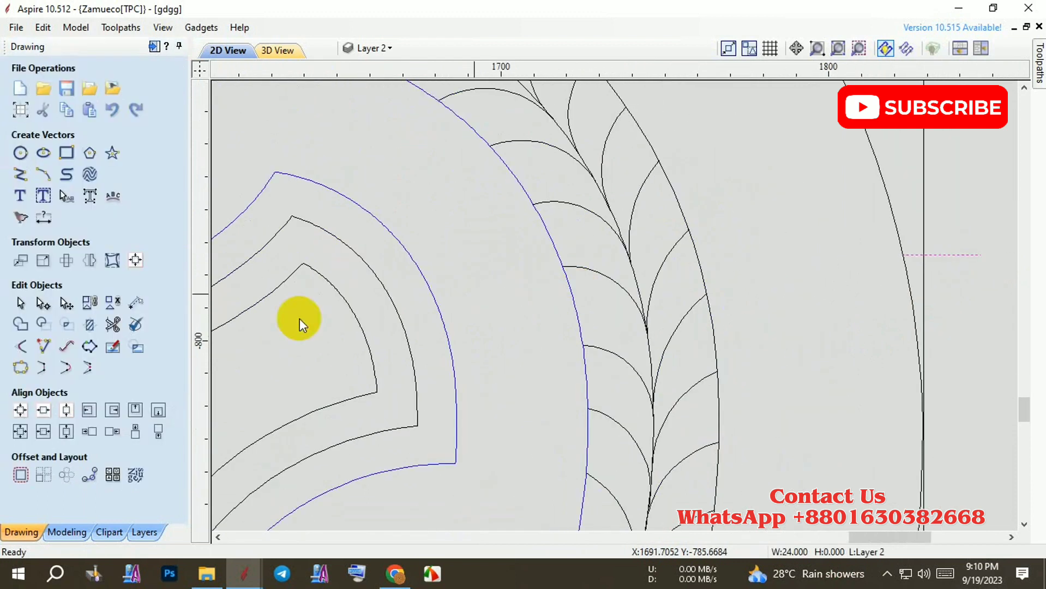
# Trim the arc below the right closing line and the remaining stray segment
pyautogui.click(113, 324)
pyautogui.moveTo(905, 278); pyautogui.dragTo(927, 277)
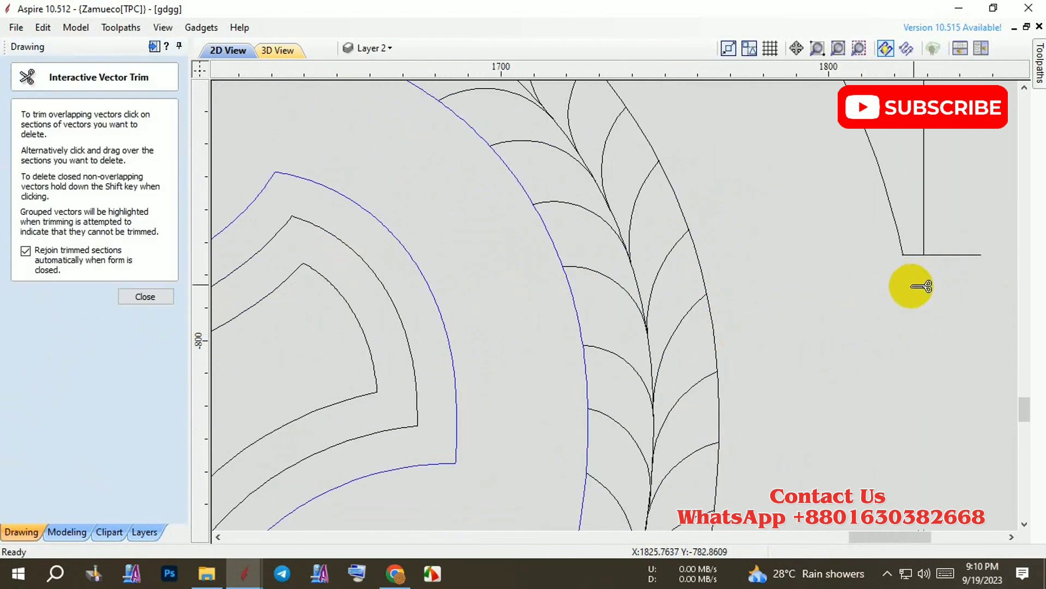
pyautogui.click(920, 284)
pyautogui.scroll(-2, 918, 273)
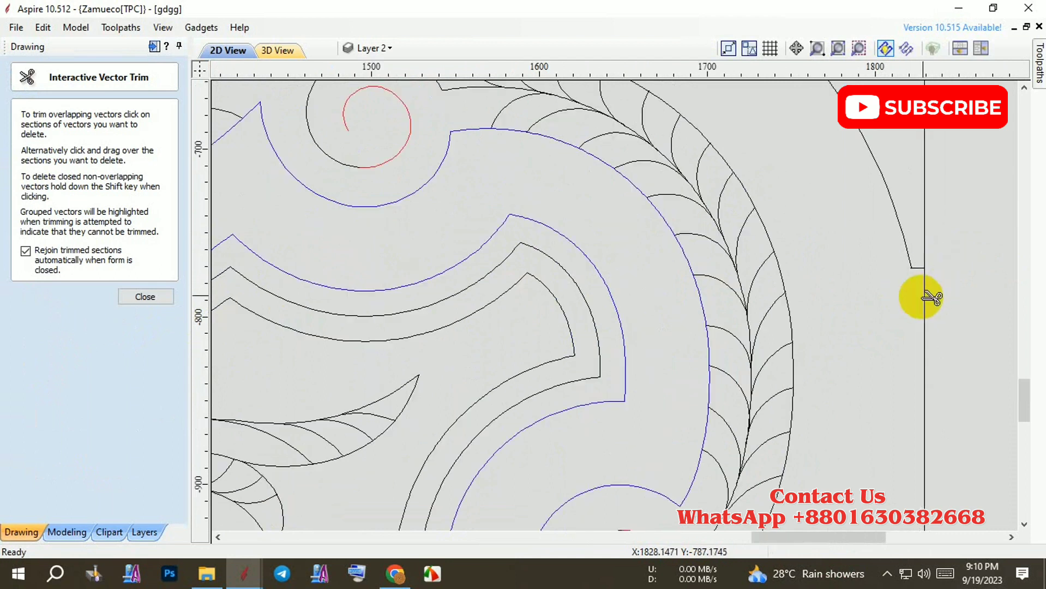
pyautogui.scroll(-1, 918, 271)
pyautogui.rightClick(918, 271)
# Select the trimmed outline arc together with the short closing line
pyautogui.click(912, 287)
pyautogui.scroll(-3, 911, 289)
pyautogui.scroll(3, 918, 280)
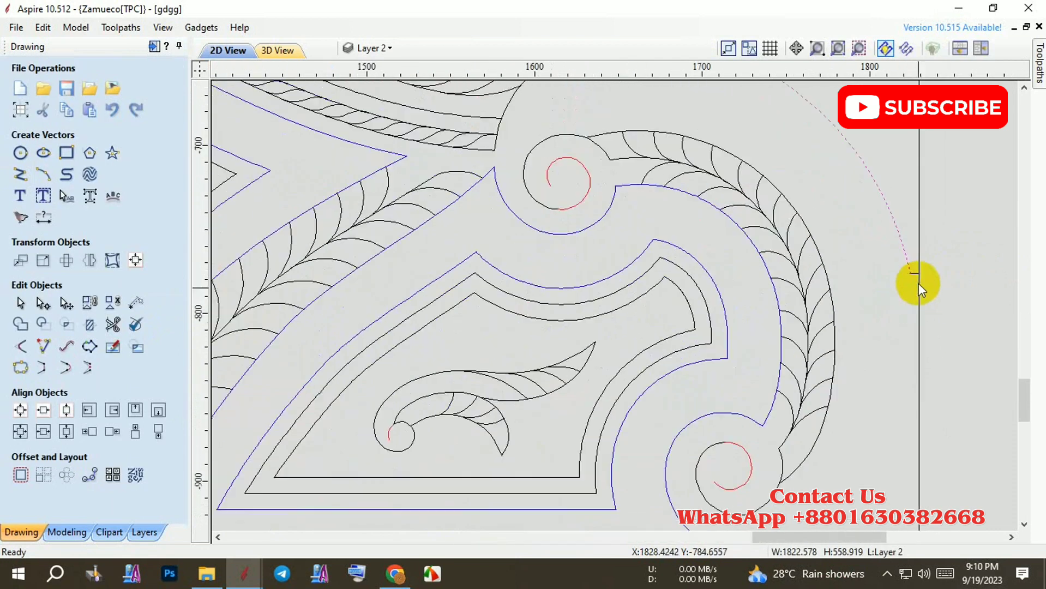
pyautogui.scroll(2, 906, 263)
pyautogui.scroll(2, 882, 261)
pyautogui.click(908, 272)
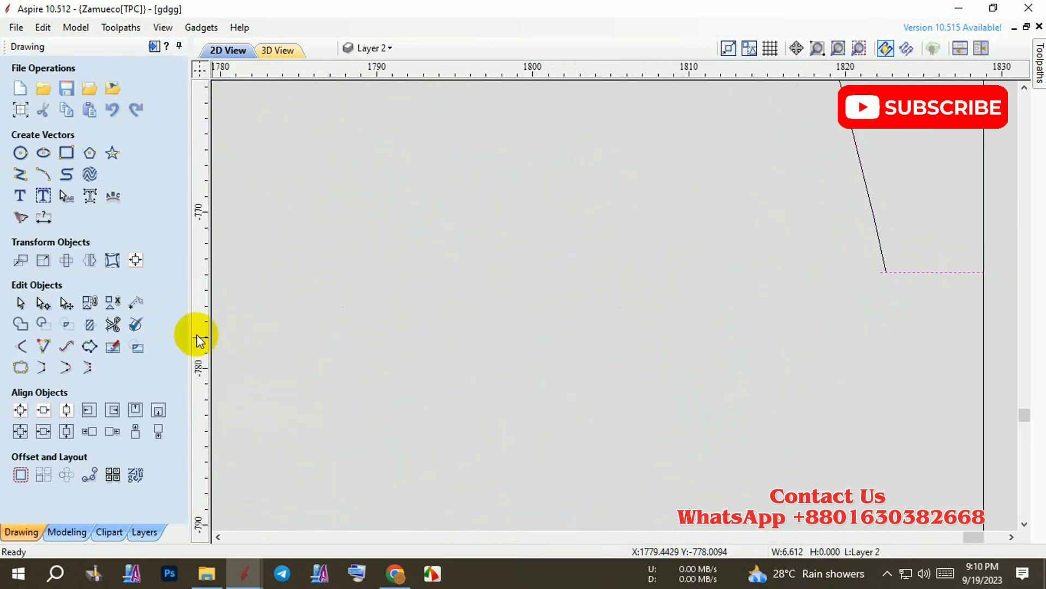
# Trim the closing line's overhang past the arc
pyautogui.click(135, 325)
pyautogui.scroll(1, 915, 273)
pyautogui.click(843, 271)
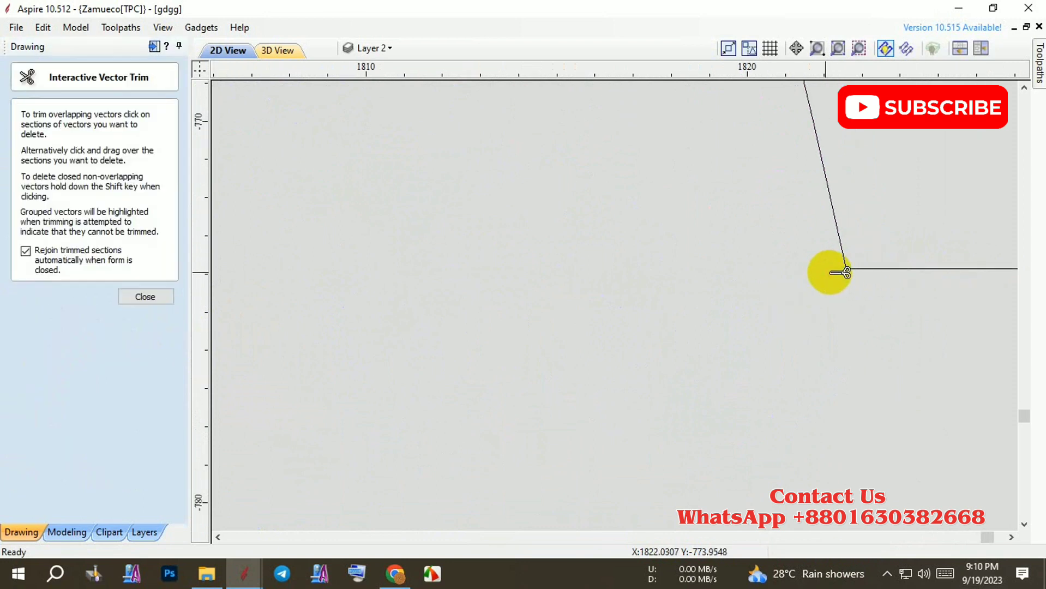
pyautogui.rightClick(858, 269)
pyautogui.scroll(-2, 879, 252)
pyautogui.scroll(-2, 895, 295)
pyautogui.scroll(-2, 867, 353)
pyautogui.scroll(1, 861, 359)
pyautogui.scroll(-2, 812, 357)
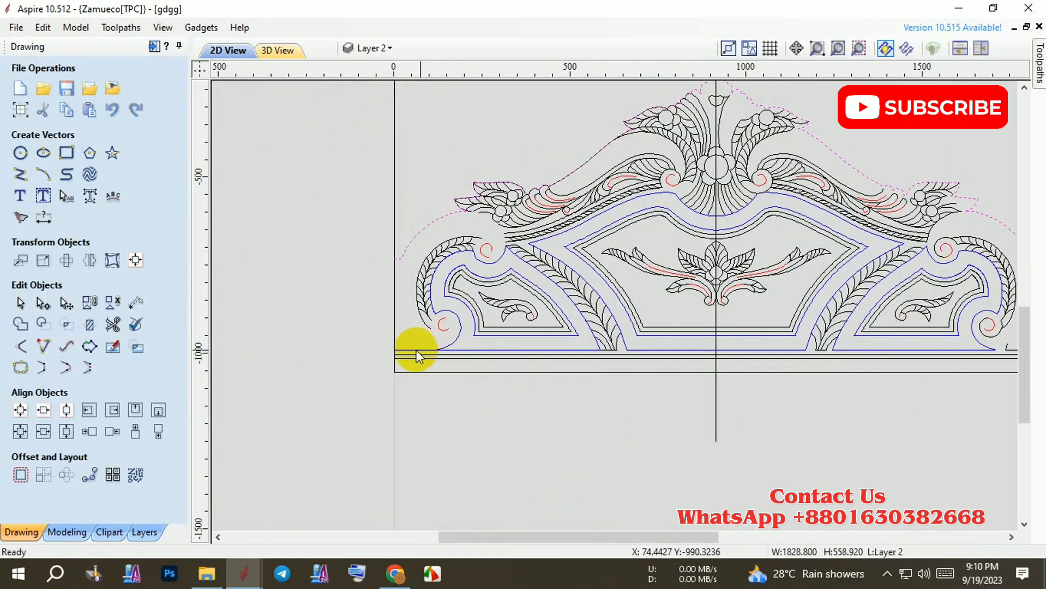
# Join the outer crest outline and the bottom line into one closed vector
pyautogui.click(419, 356)
pyautogui.scroll(2, 569, 362)
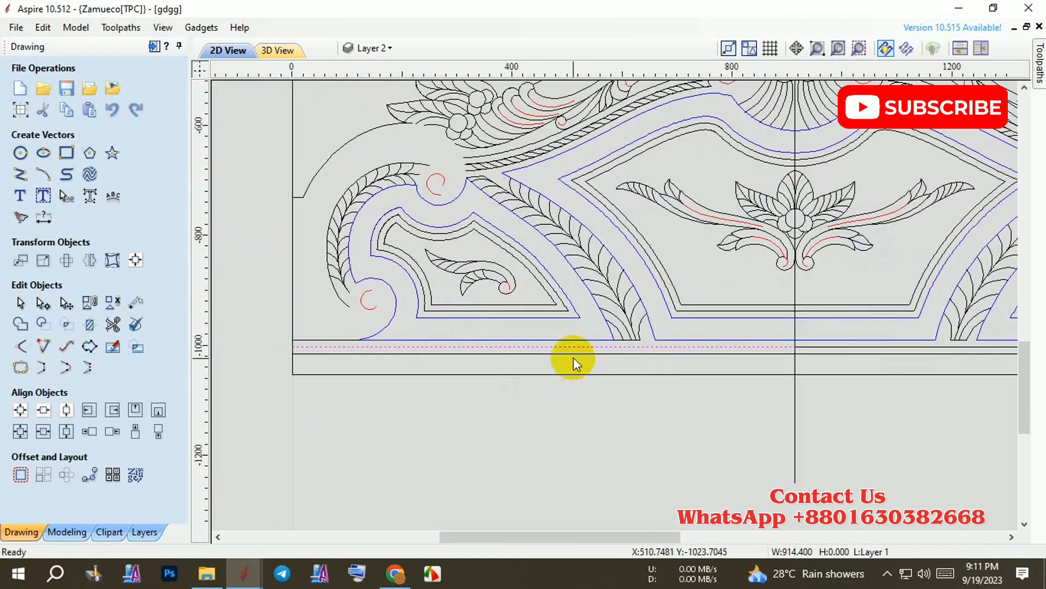
pyautogui.scroll(-2, 573, 353)
pyautogui.scroll(-2, 505, 356)
pyautogui.click(647, 353)
pyautogui.scroll(2, 650, 355)
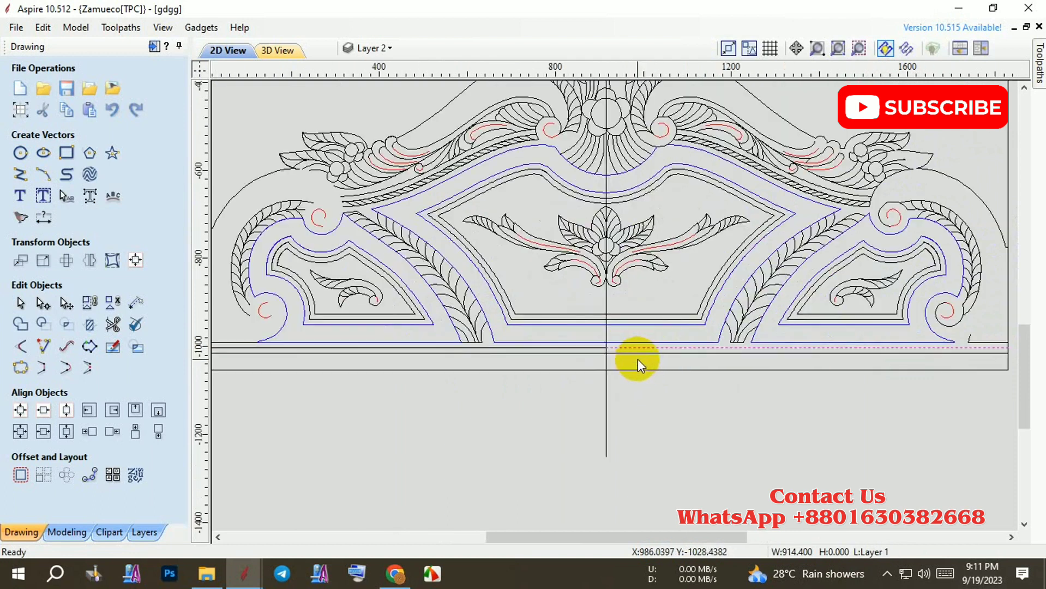
pyautogui.click(641, 356)
pyautogui.click(635, 353)
pyautogui.scroll(-2, 638, 353)
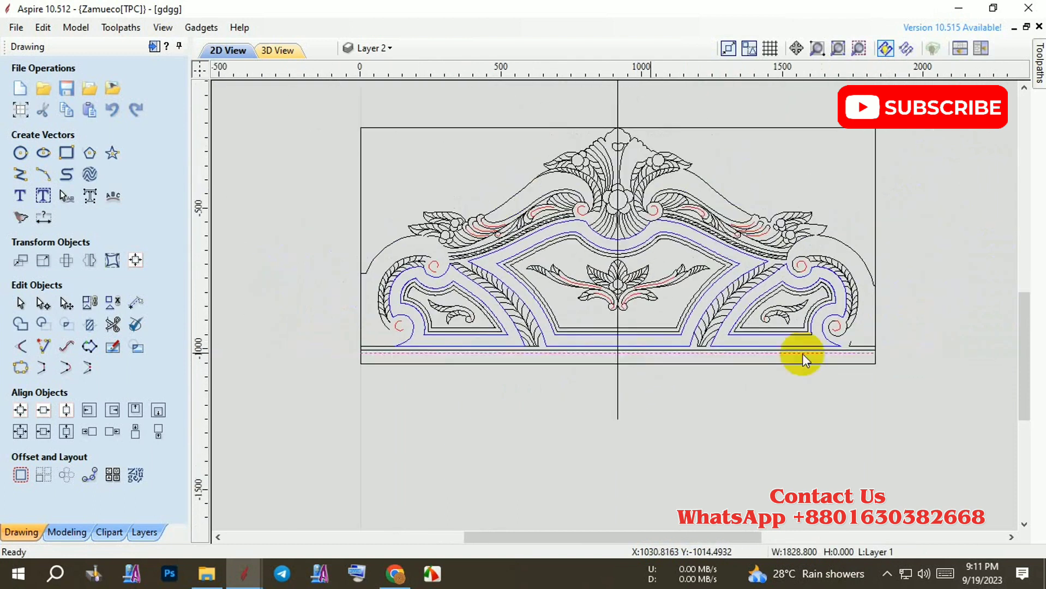
pyautogui.scroll(1, 845, 256)
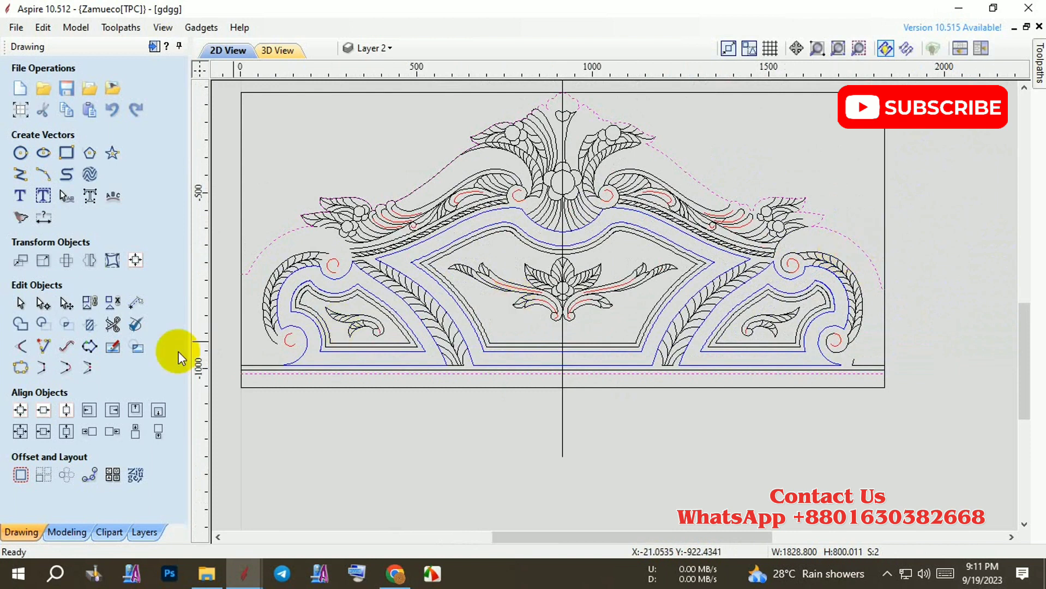
pyautogui.click(53, 374)
# Move the joined outline aside and centre it over the upper headboard design
pyautogui.scroll(-2, 447, 280)
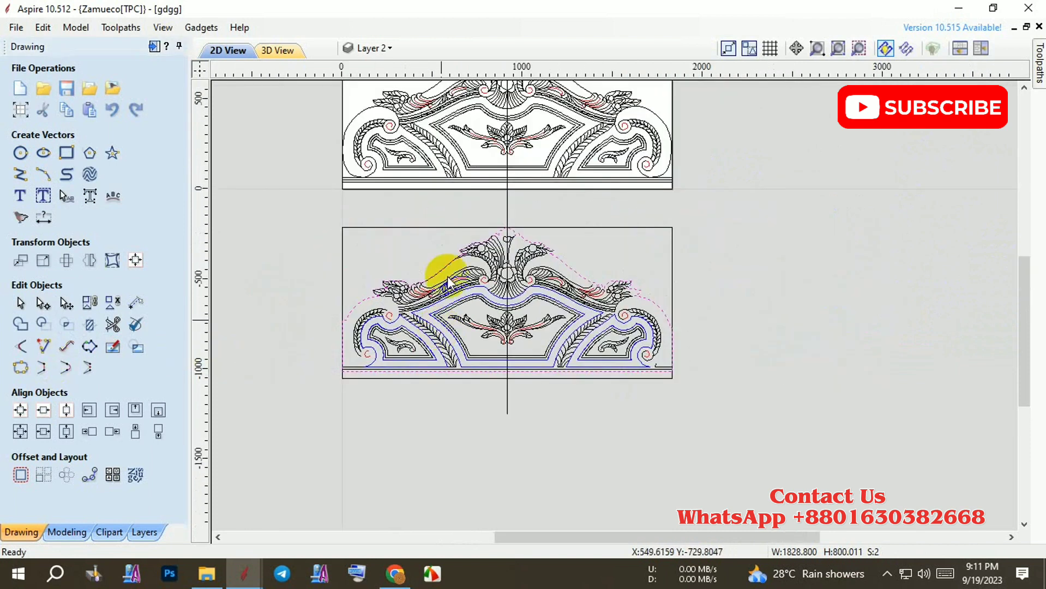
pyautogui.click(444, 229)
pyautogui.scroll(-1, 443, 229)
pyautogui.moveTo(444, 229)
pyautogui.mouseDown()
pyautogui.moveTo(756, 209)
pyautogui.moveTo(736, 235)
pyautogui.mouseUp()
pyautogui.scroll(-2, 747, 217)
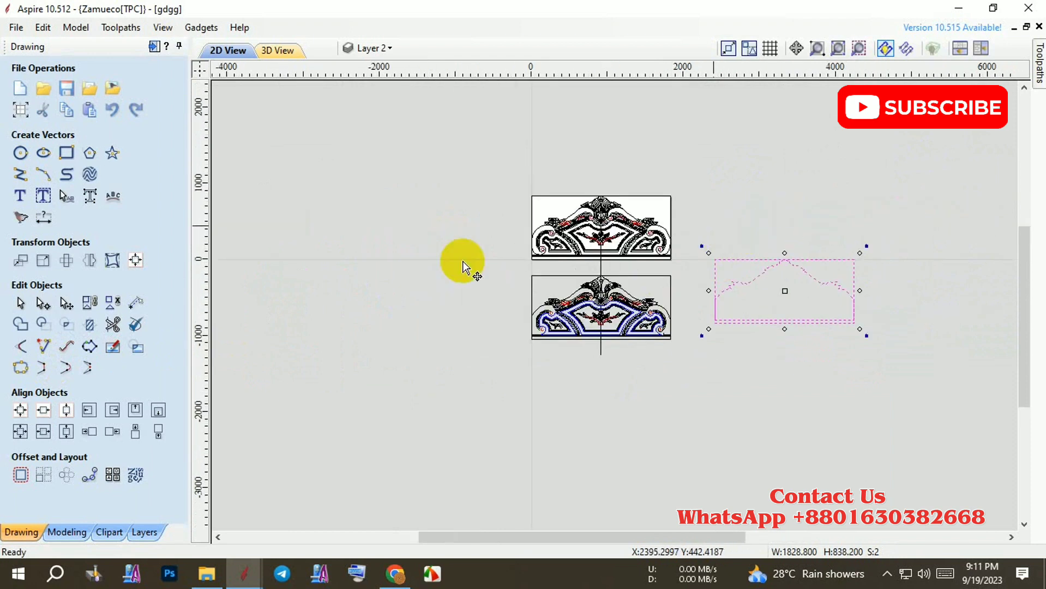
pyautogui.click(20, 408)
pyautogui.scroll(1, 625, 175)
pyautogui.scroll(1, 600, 142)
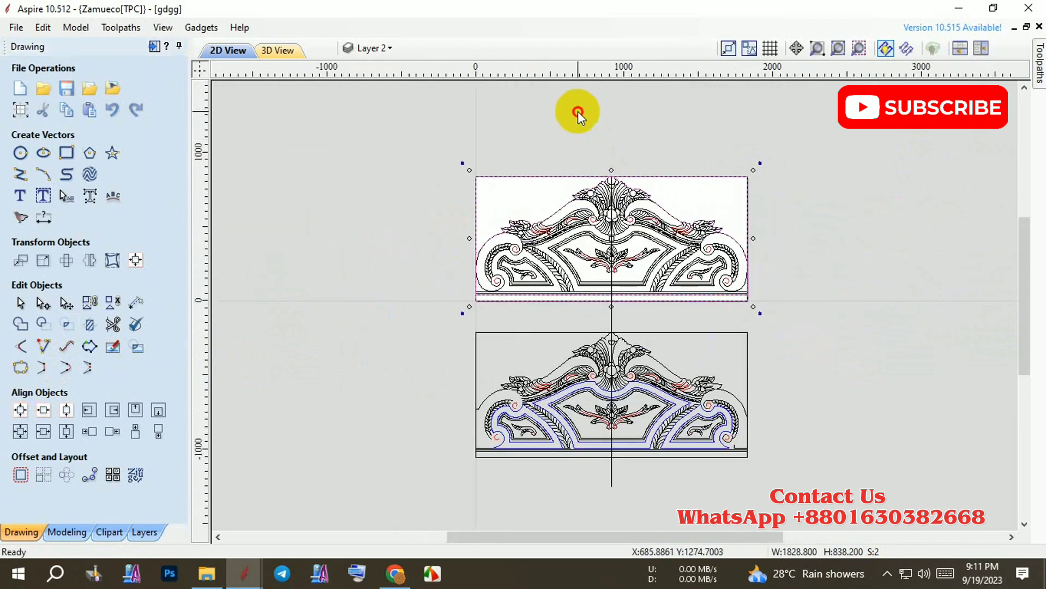
pyautogui.click(572, 110)
pyautogui.scroll(2, 560, 214)
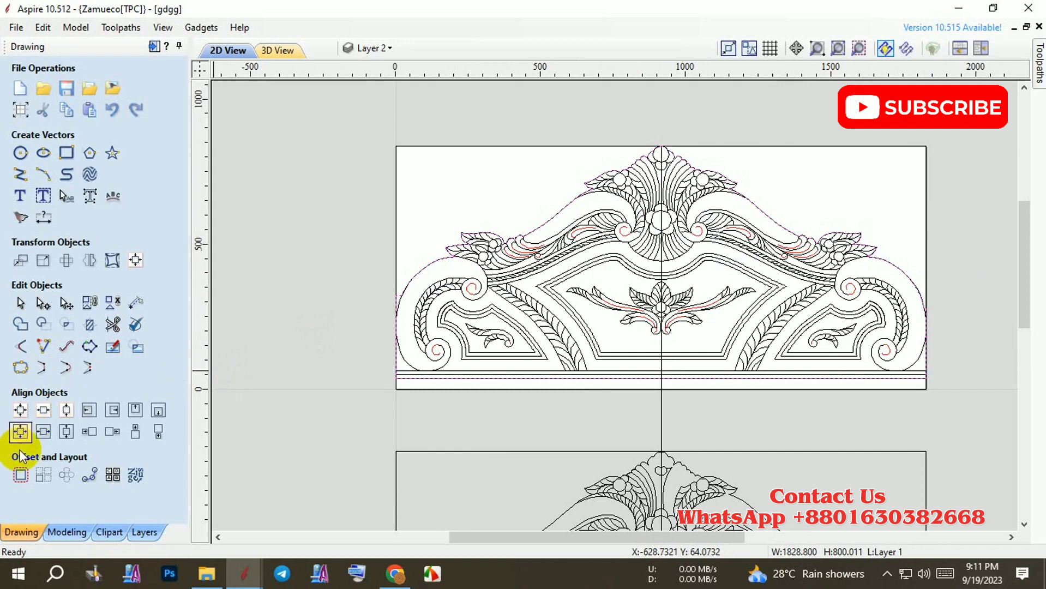
# Offset the crest outline 6.0 mm outward and close the offset form
pyautogui.click(20, 474)
pyautogui.click(63, 286)
pyautogui.scroll(1, 439, 222)
pyautogui.scroll(1, 431, 245)
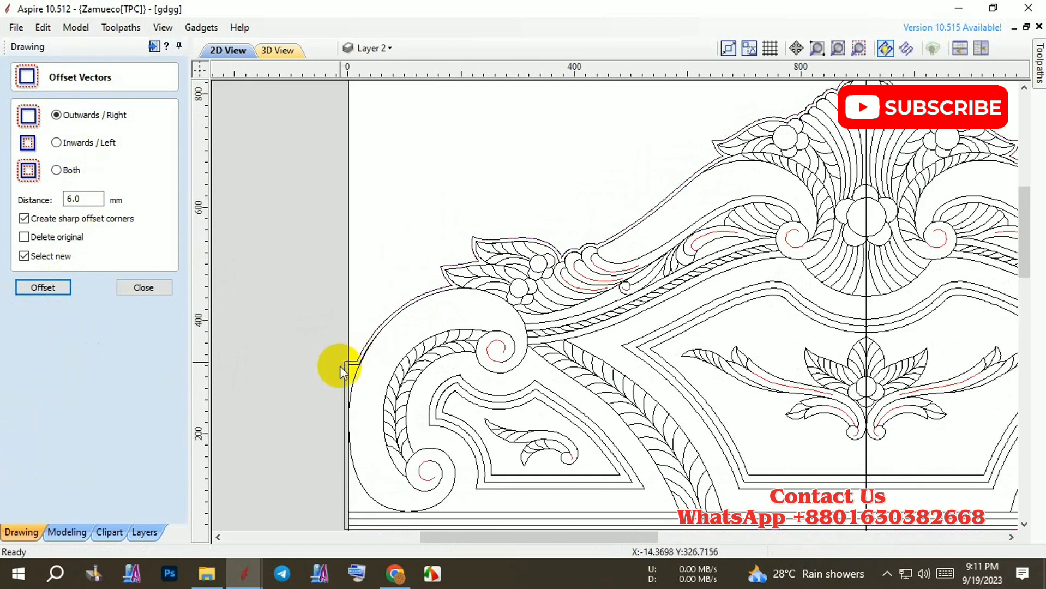
pyautogui.click(143, 288)
pyautogui.scroll(1, 337, 389)
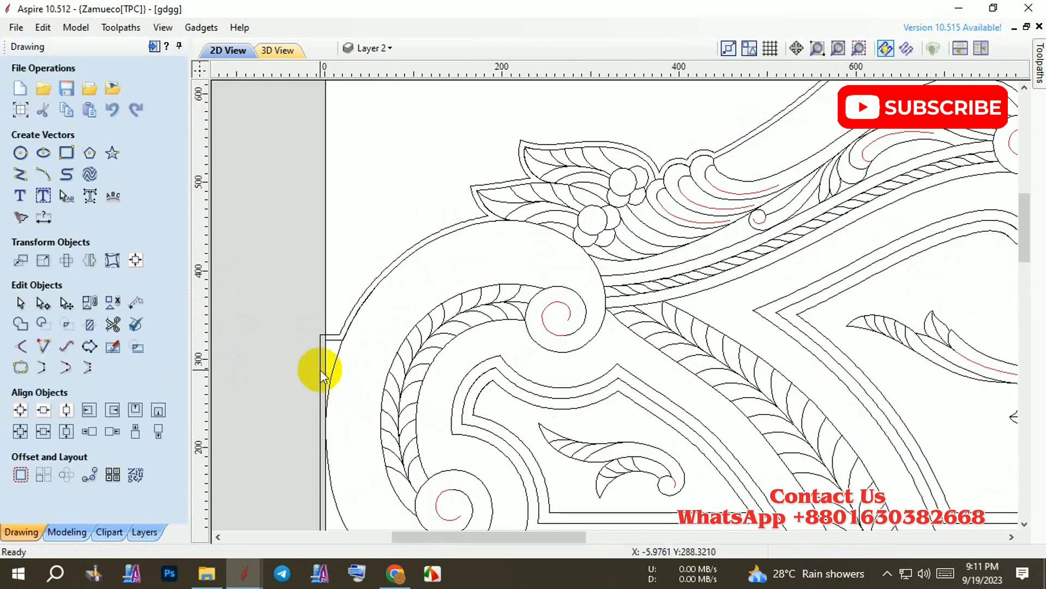
pyautogui.scroll(1, 321, 373)
# Select the upper headboard's complete outer outline
pyautogui.click(320, 369)
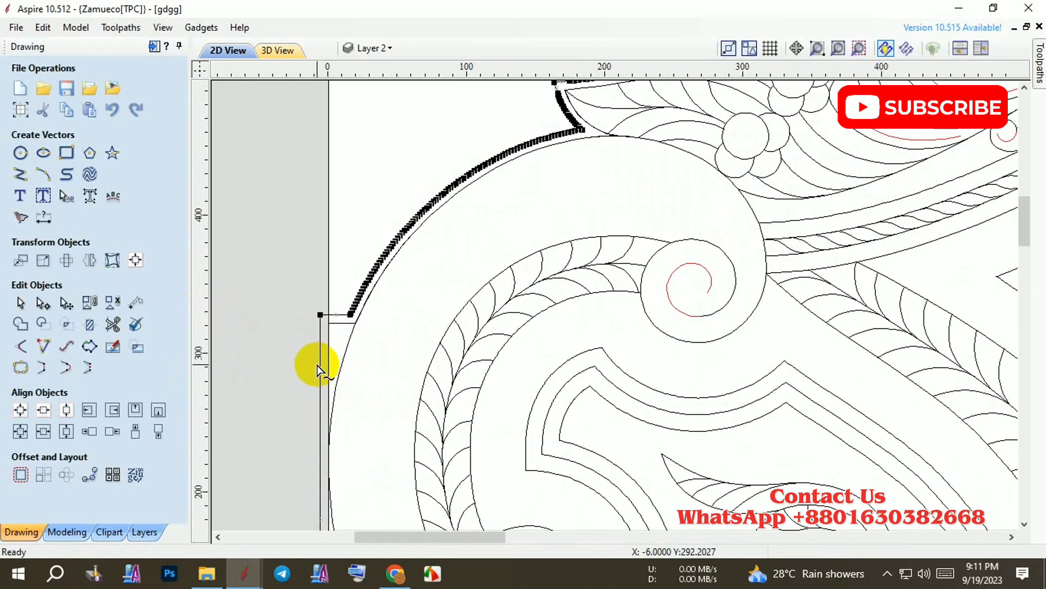
pyautogui.scroll(-1, 319, 371)
pyautogui.scroll(-2, 299, 339)
pyautogui.scroll(1, 882, 385)
pyautogui.scroll(1, 882, 355)
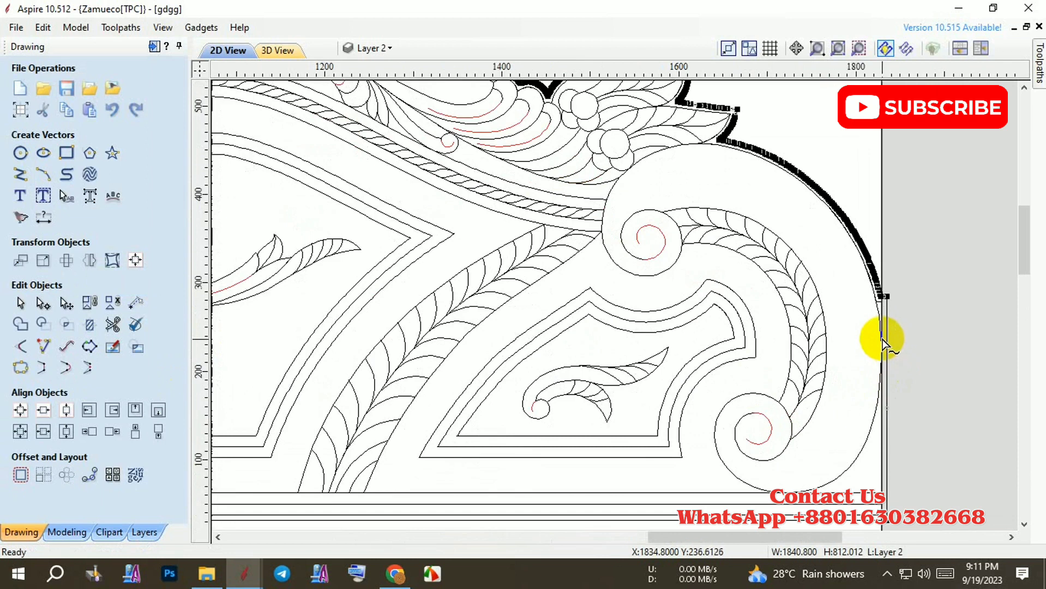
pyautogui.click(887, 338)
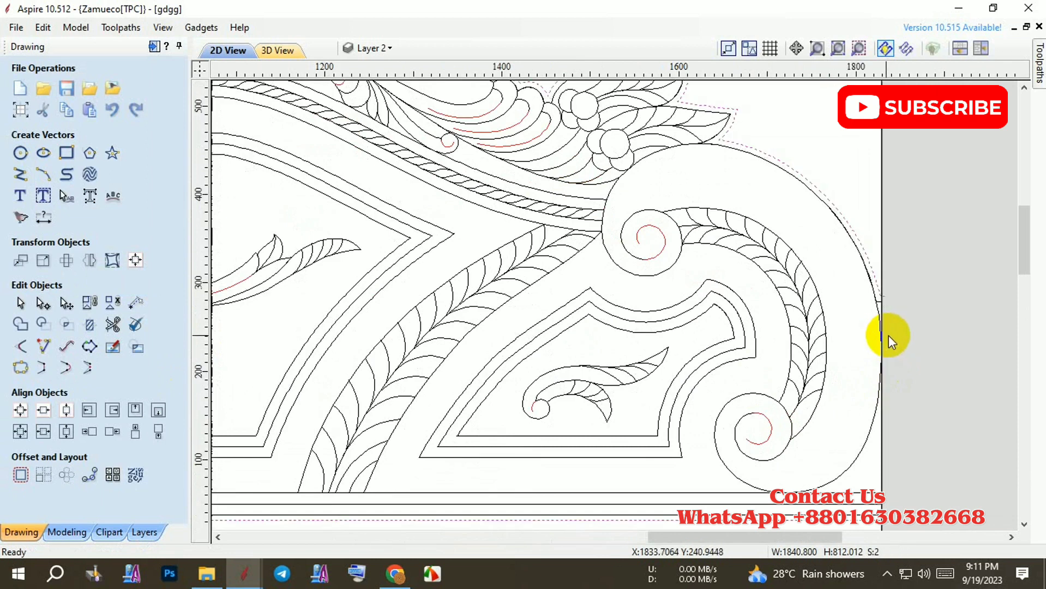
pyautogui.click(877, 287)
pyautogui.scroll(-1, 877, 287)
pyautogui.scroll(-1, 882, 287)
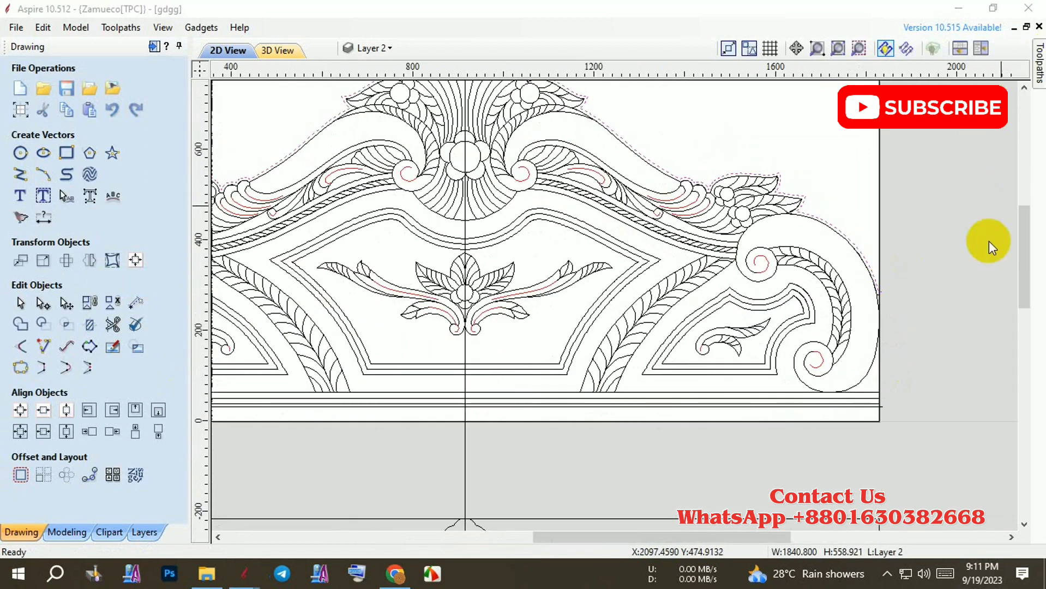
# Start a 2D profile toolpath using the 12 mm End Mill
pyautogui.click(990, 420)
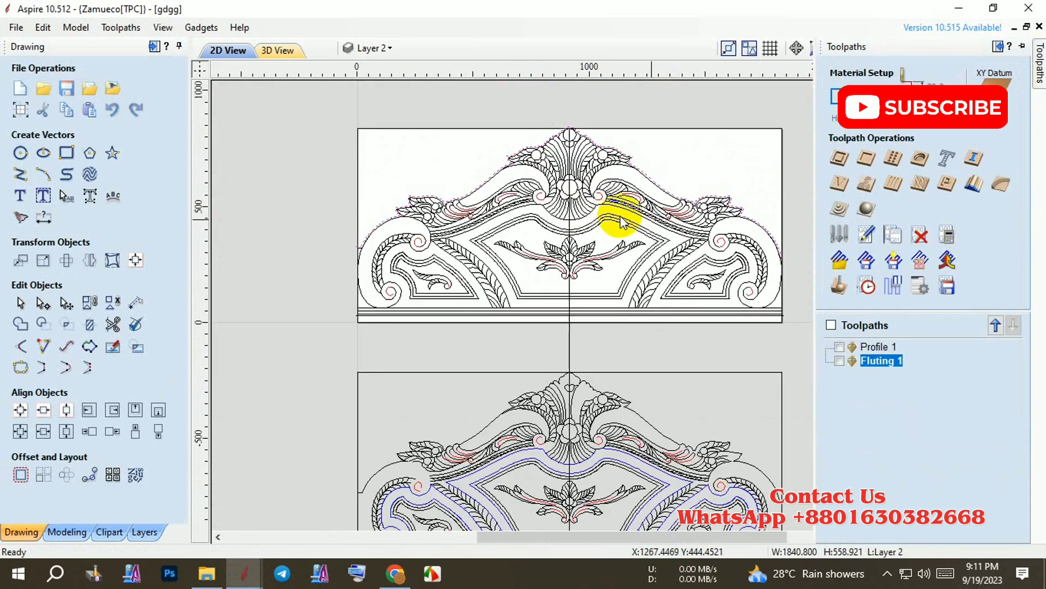
pyautogui.scroll(-1, 708, 218)
pyautogui.scroll(1, 806, 212)
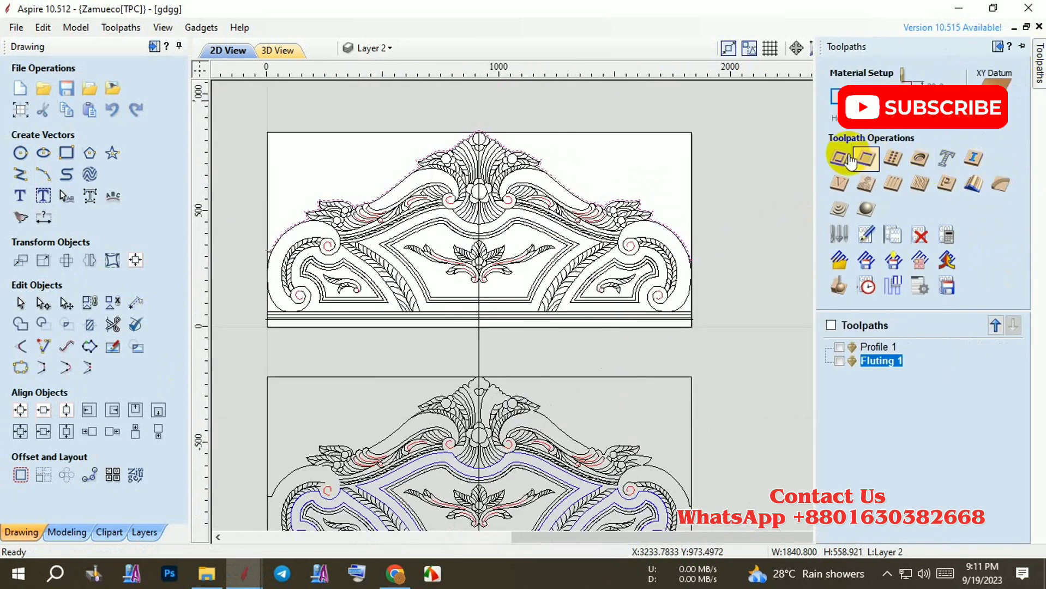
pyautogui.click(840, 158)
pyautogui.click(922, 186)
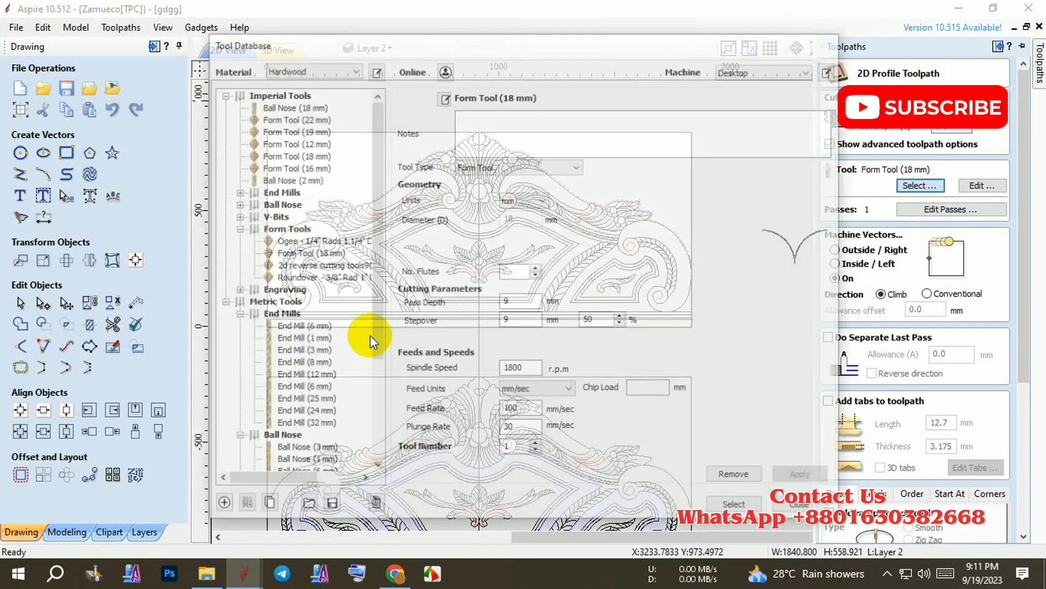
pyautogui.click(303, 376)
pyautogui.click(736, 507)
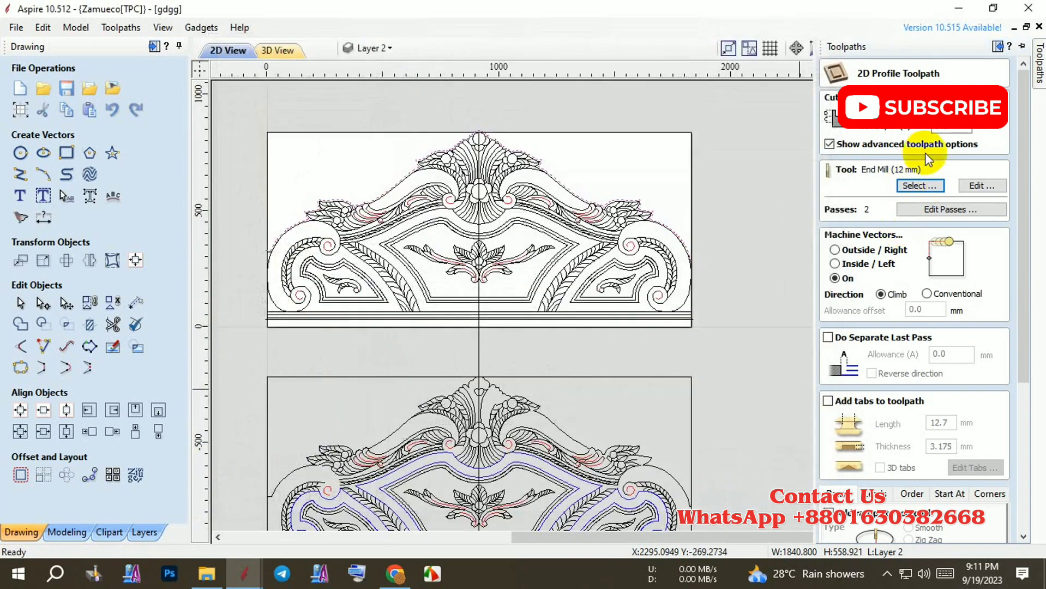
pyautogui.click(951, 129)
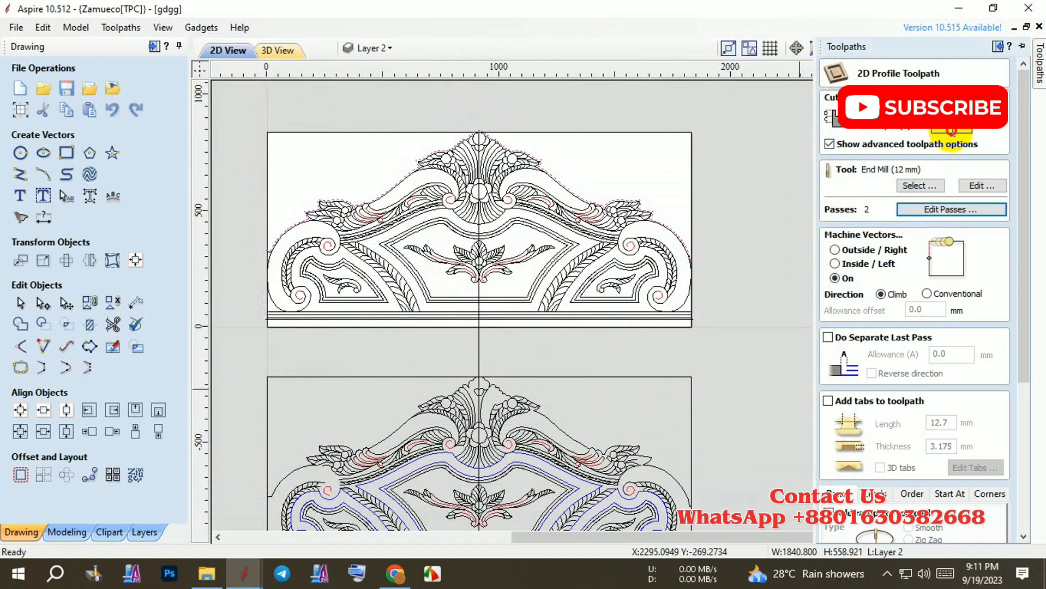
# Split the 38.1 mm profile cut into 5 passes and calculate it, accepting the cut-through warning
pyautogui.click(906, 207)
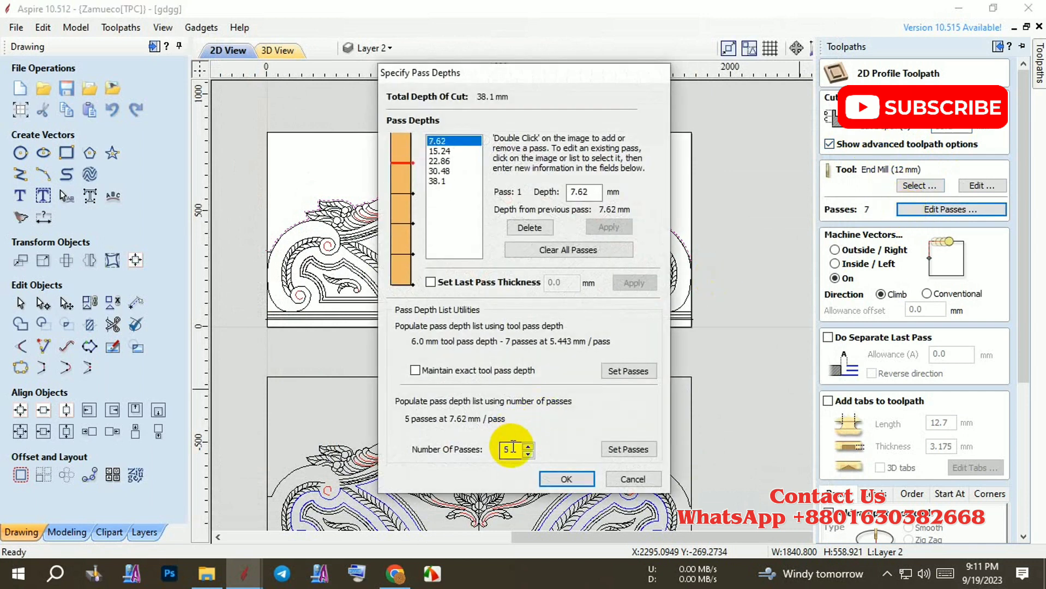
pyautogui.click(628, 448)
pyautogui.click(565, 478)
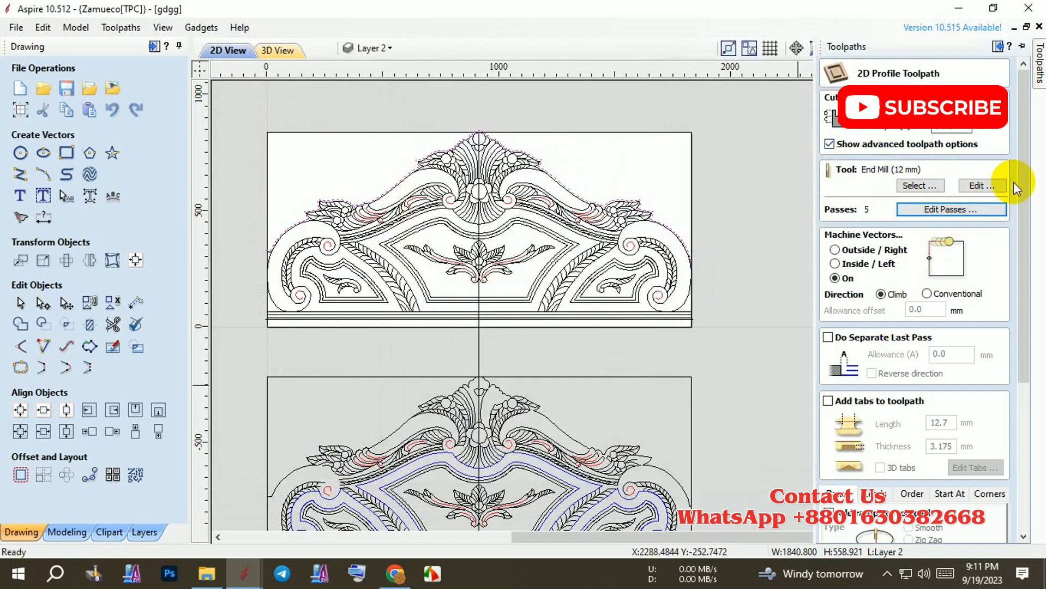
pyautogui.scroll(-5, 1018, 182)
pyautogui.click(846, 532)
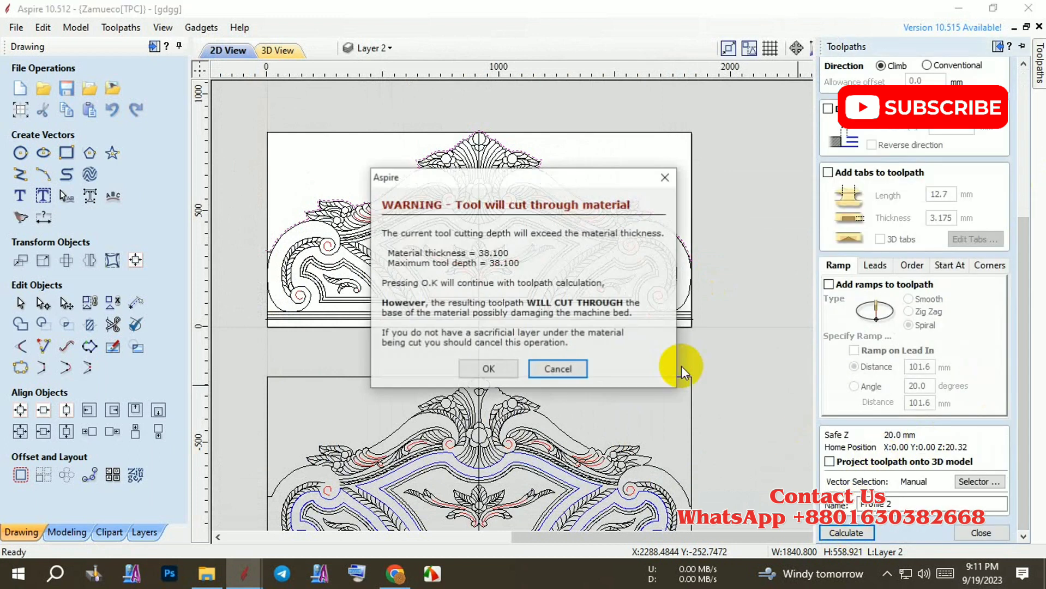
pyautogui.click(494, 371)
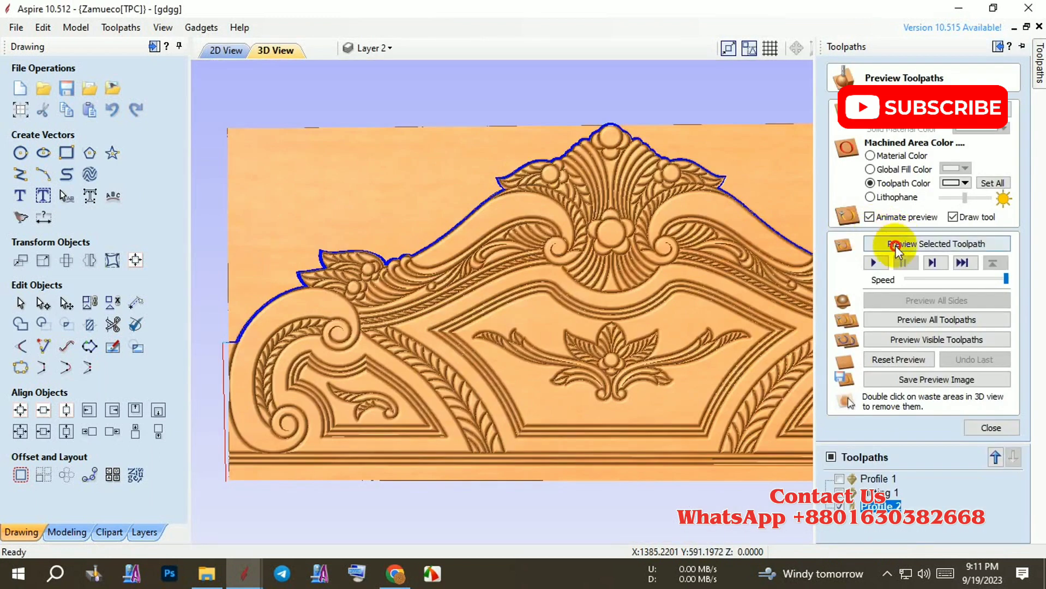
# Preview the profile cut freeing the headboard in 3D, then return to 2D view
pyautogui.click(895, 245)
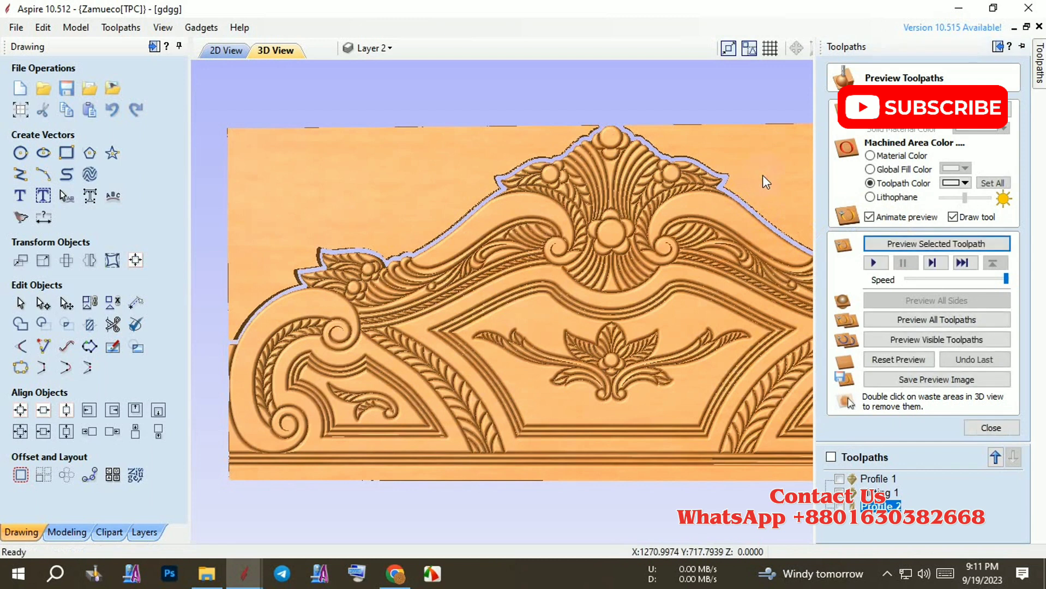
pyautogui.moveTo(572, 256)
pyautogui.mouseDown()
pyautogui.moveTo(597, 231)
pyautogui.moveTo(302, 90)
pyautogui.mouseUp()
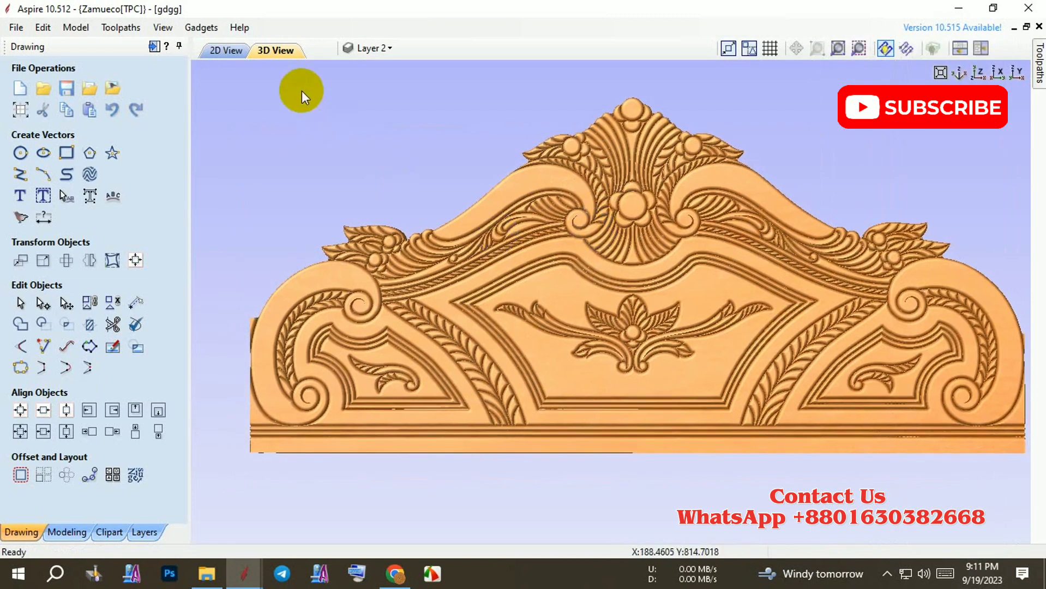
pyautogui.click(213, 48)
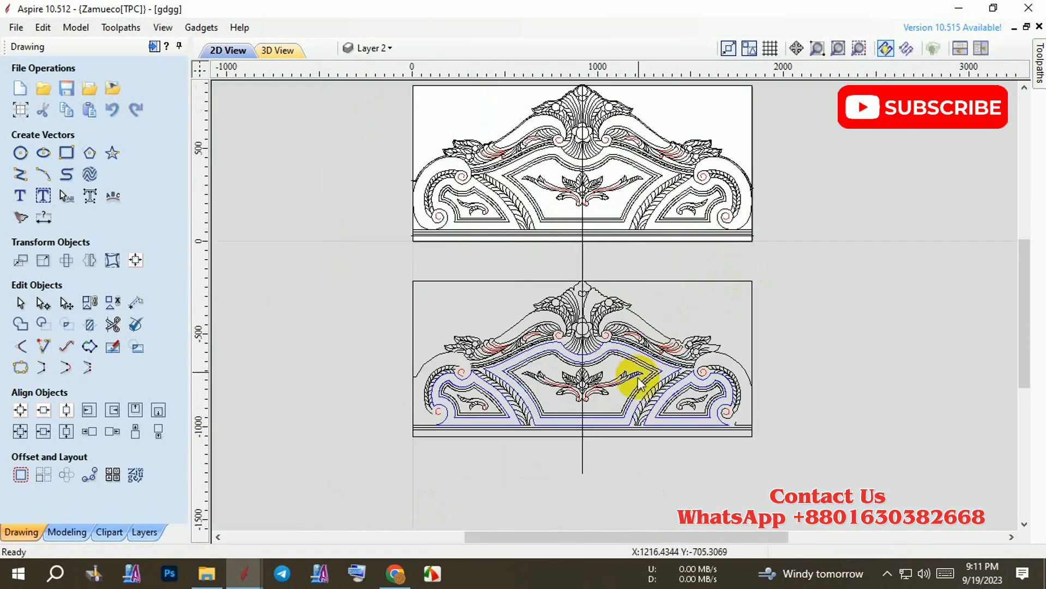
# Copy the lower drawing's blue offset outlines and align them centred on the upper headboard
pyautogui.scroll(1, 639, 384)
pyautogui.scroll(1, 642, 364)
pyautogui.click(649, 368)
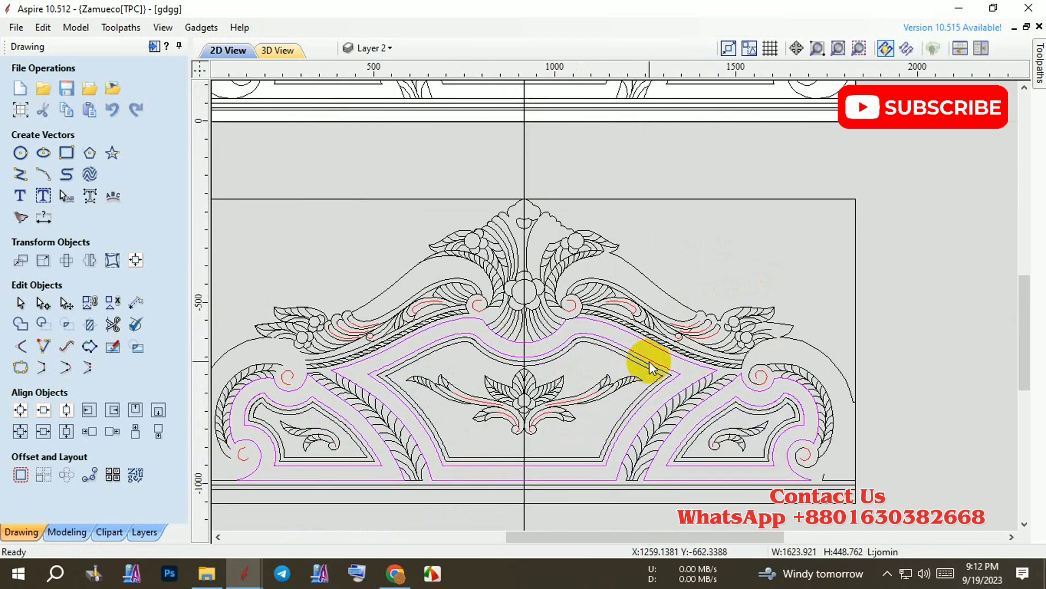
pyautogui.scroll(-1, 706, 196)
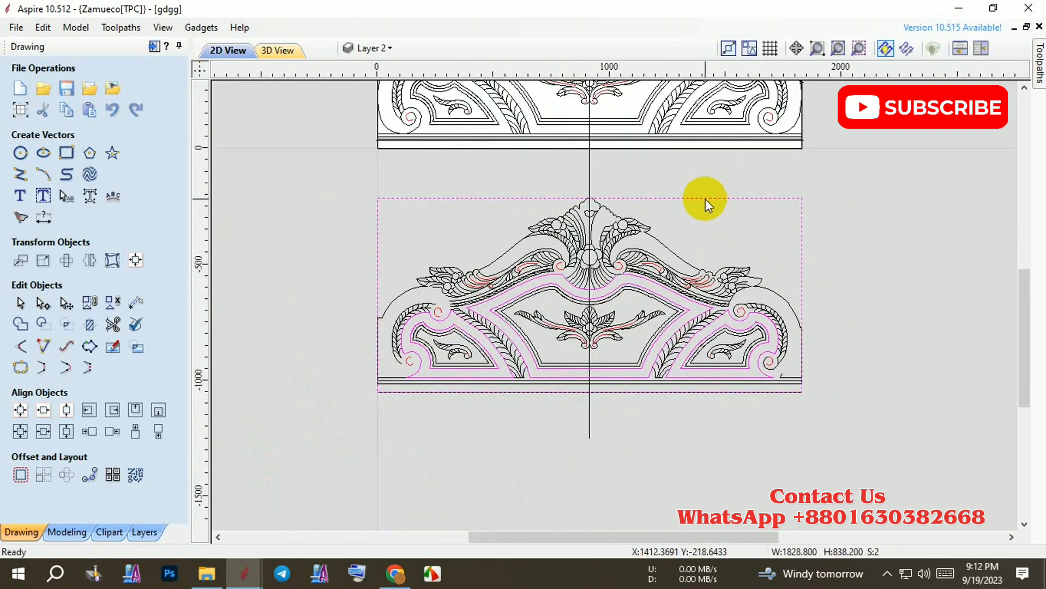
pyautogui.scroll(-1, 705, 199)
pyautogui.scroll(-1, 705, 199)
pyautogui.moveTo(705, 198); pyautogui.dragTo(967, 212)
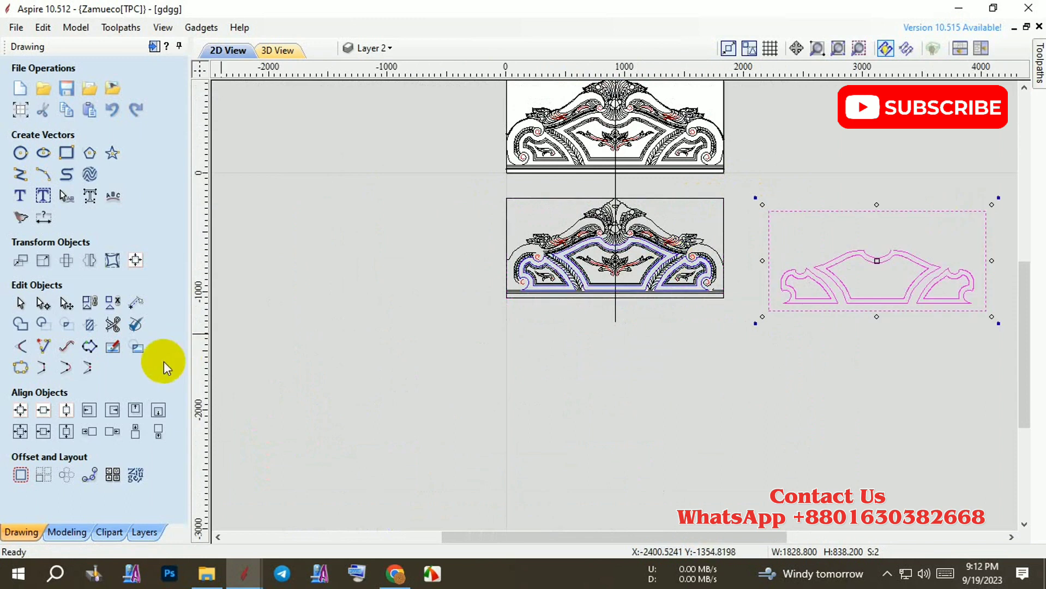
pyautogui.click(24, 412)
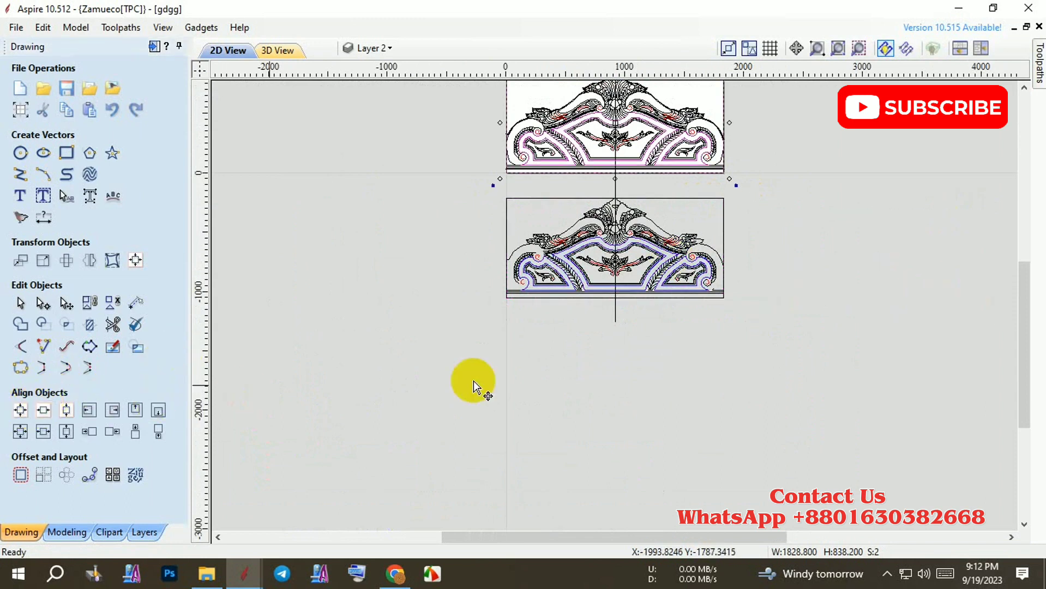
# Reselect the aligned offset outlines on the upper headboard for toolpathing
pyautogui.scroll(-1, 520, 378)
pyautogui.scroll(1, 583, 230)
pyautogui.scroll(1, 634, 248)
pyautogui.press('Escape')
pyautogui.scroll(2, 662, 219)
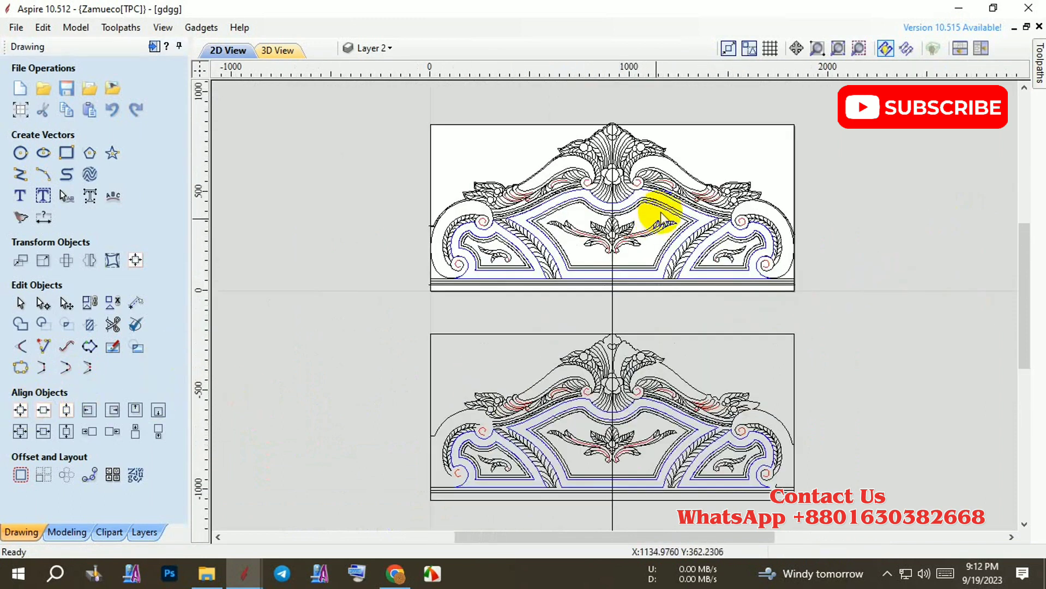
pyautogui.click(663, 209)
pyautogui.scroll(-1, 790, 299)
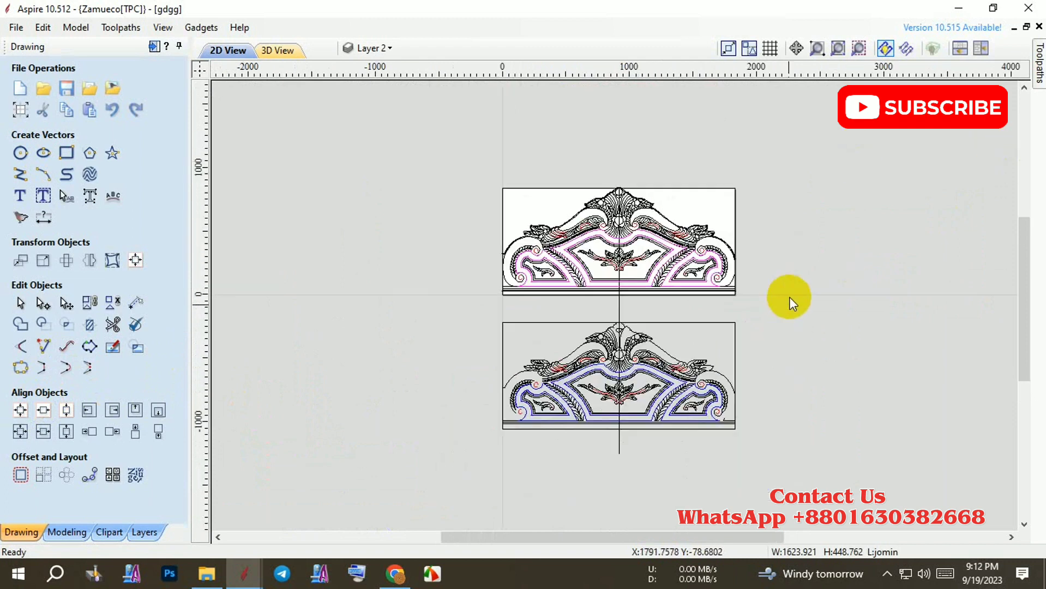
pyautogui.scroll(1, 904, 154)
pyautogui.click(1038, 82)
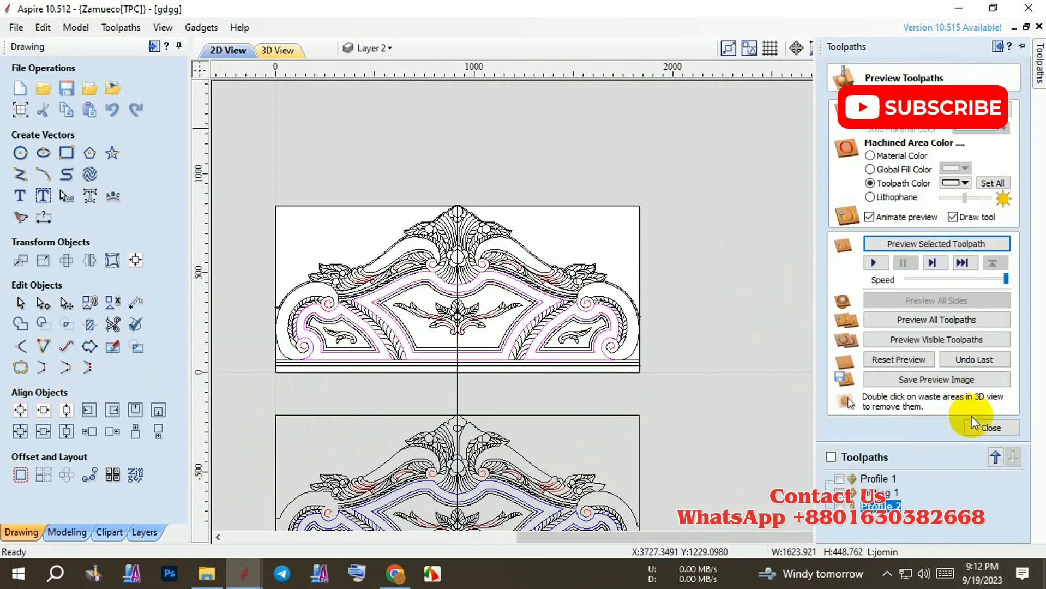
# Start a pocket toolpath with raster clearing and the profile pass run last
pyautogui.click(976, 420)
pyautogui.click(870, 174)
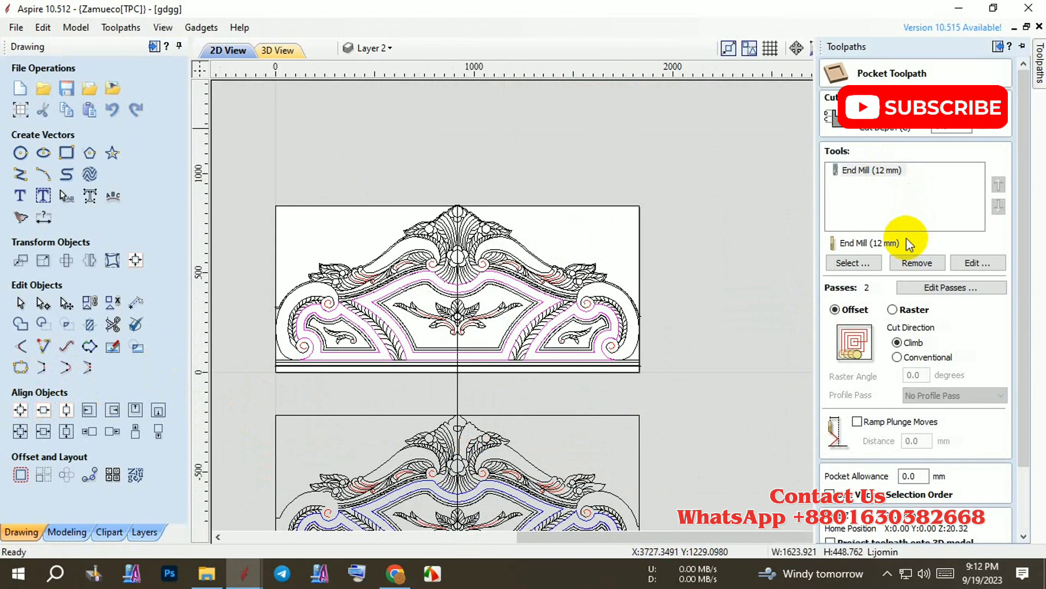
pyautogui.click(894, 309)
pyautogui.click(927, 395)
pyautogui.click(912, 429)
# Set the pocket to a single pass and calculate, dismissing the grouped-vectors and no-toolpath errors
pyautogui.click(949, 287)
pyautogui.click(527, 453)
pyautogui.click(627, 449)
pyautogui.click(566, 478)
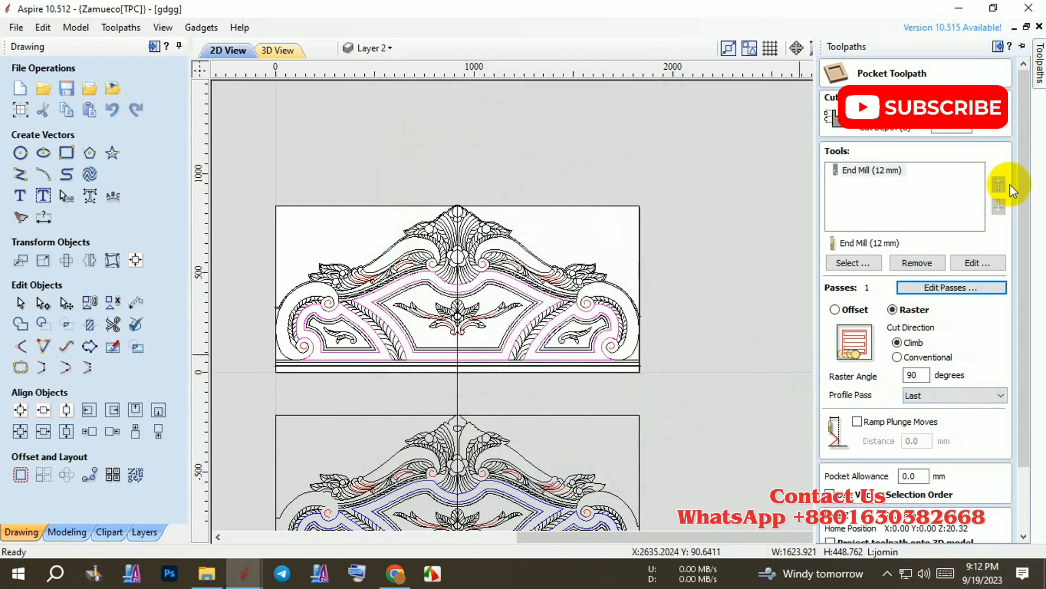
pyautogui.scroll(-3, 1019, 174)
pyautogui.click(847, 524)
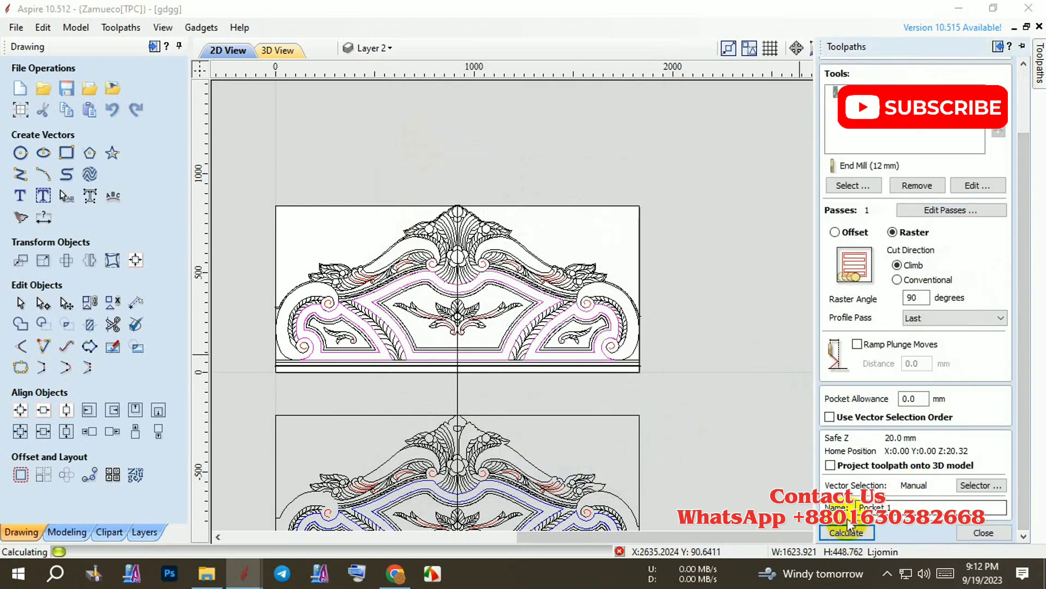
pyautogui.click(488, 344)
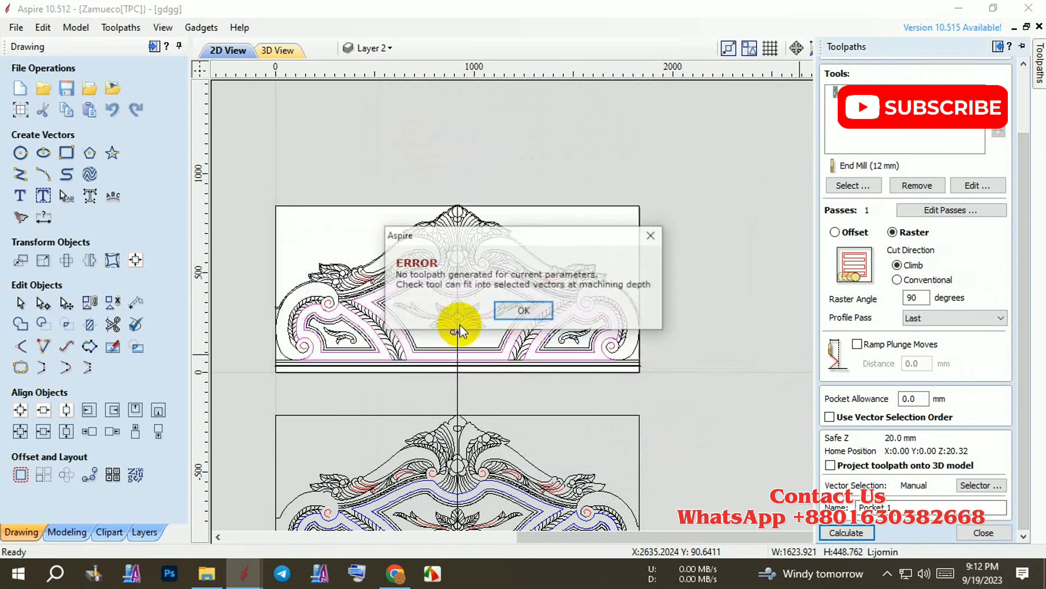
pyautogui.click(516, 311)
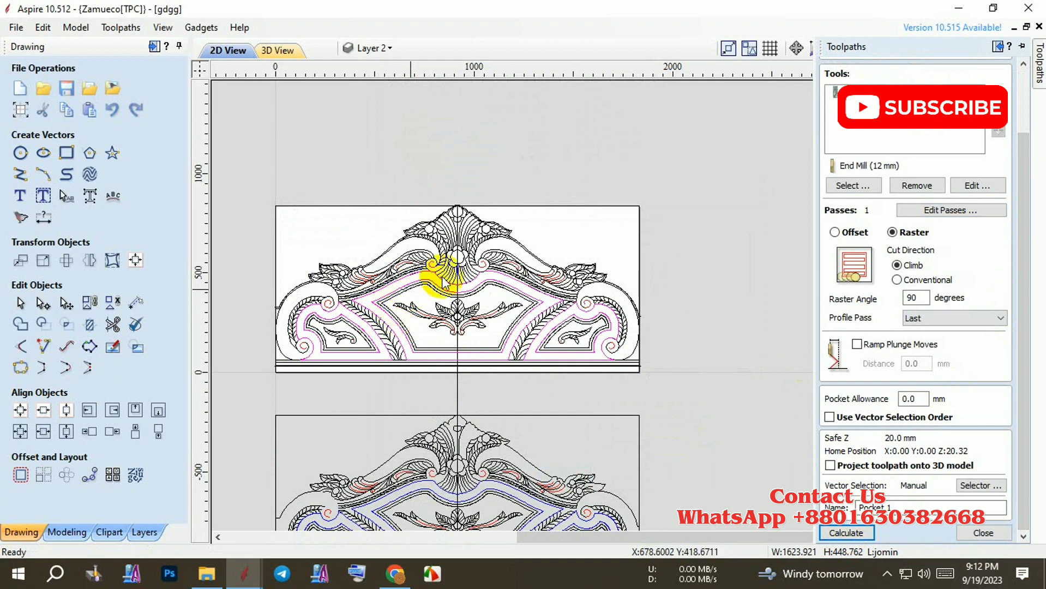
pyautogui.scroll(1, 419, 275)
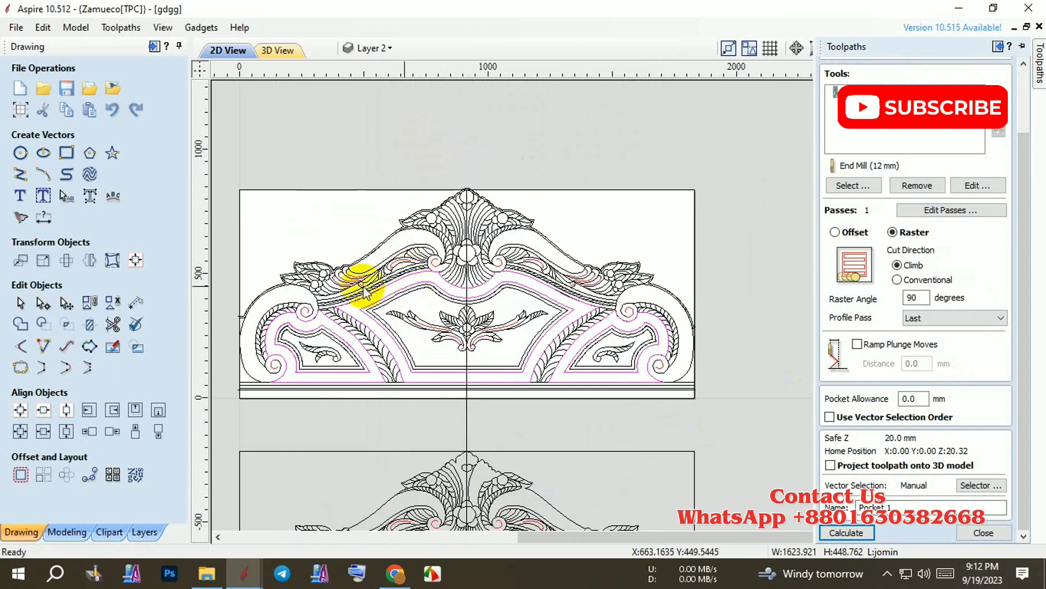
# Move the selected pocket outlines onto the jomin layer
pyautogui.click(375, 47)
pyautogui.rightClick(417, 289)
pyautogui.moveTo(473, 530)
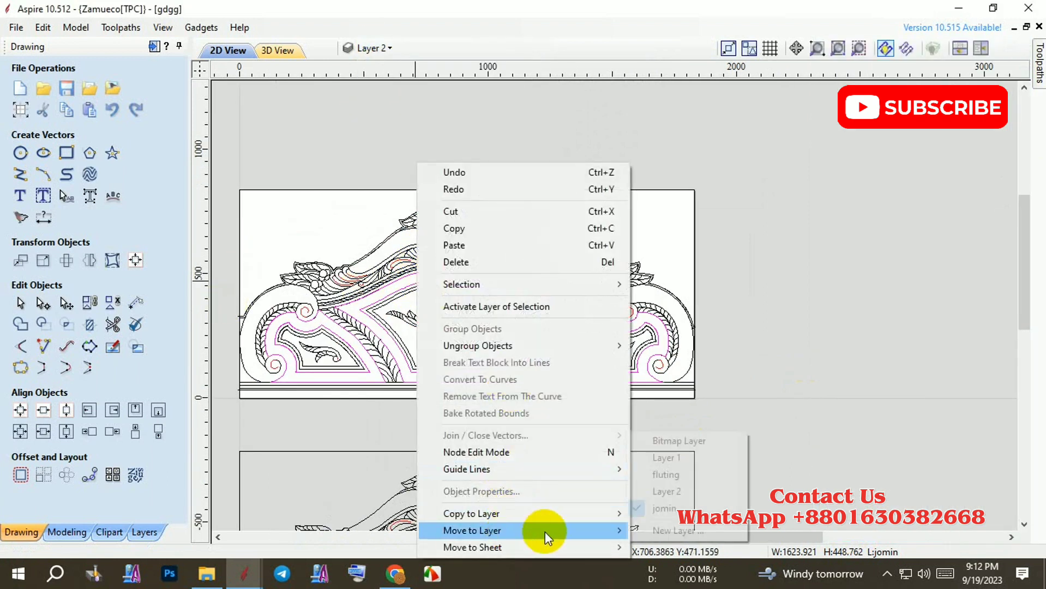
pyautogui.click(671, 510)
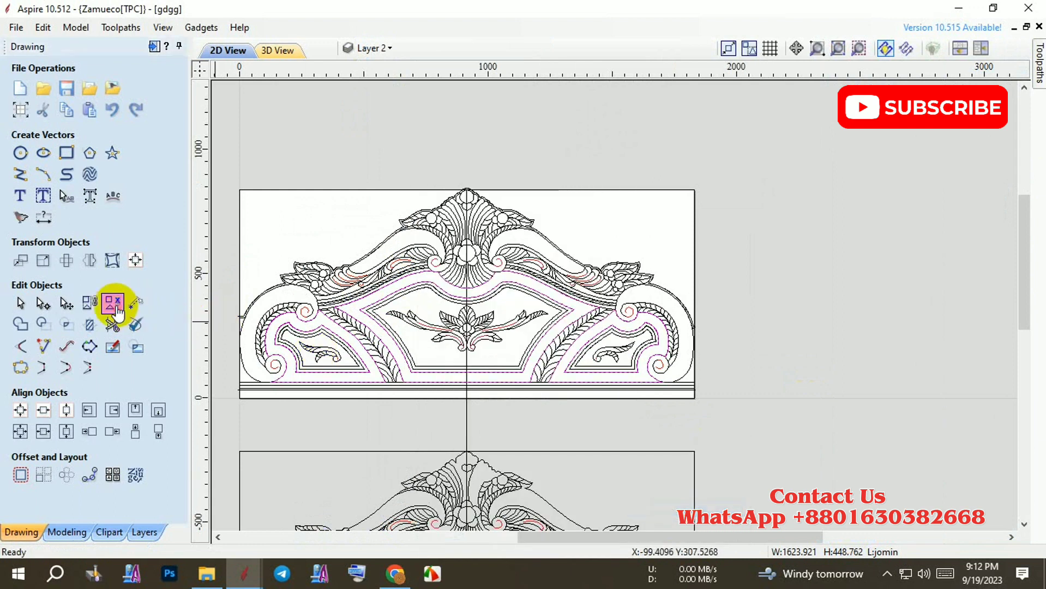
pyautogui.rightClick(376, 330)
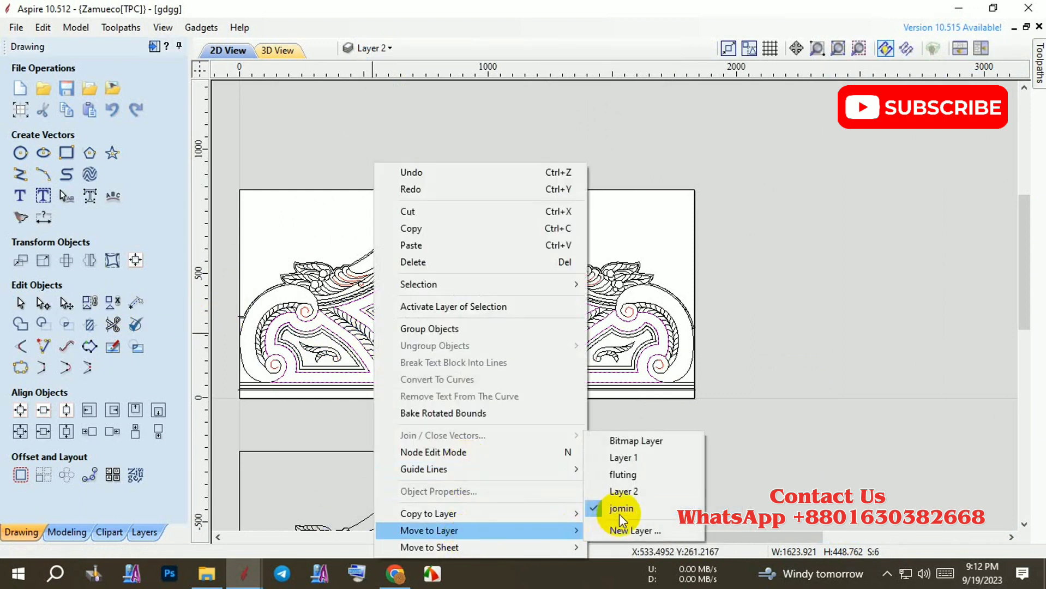
pyautogui.click(620, 510)
# Hide Layer 1, fluting and Layer 2 so only the jomin outlines remain visible
pyautogui.click(388, 49)
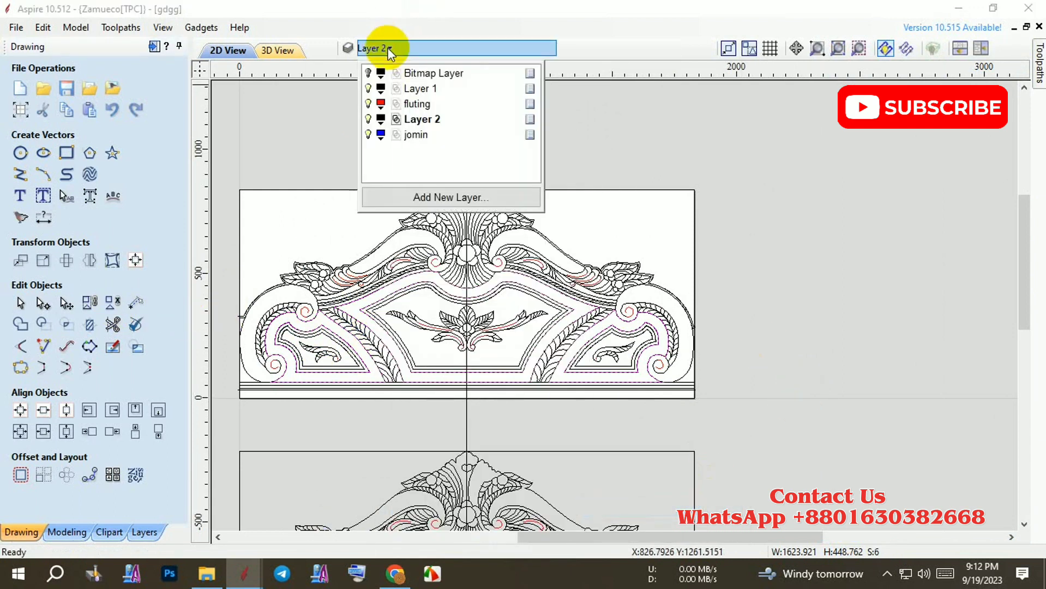
pyautogui.click(368, 88)
pyautogui.click(368, 119)
pyautogui.click(381, 256)
pyautogui.scroll(-1, 375, 275)
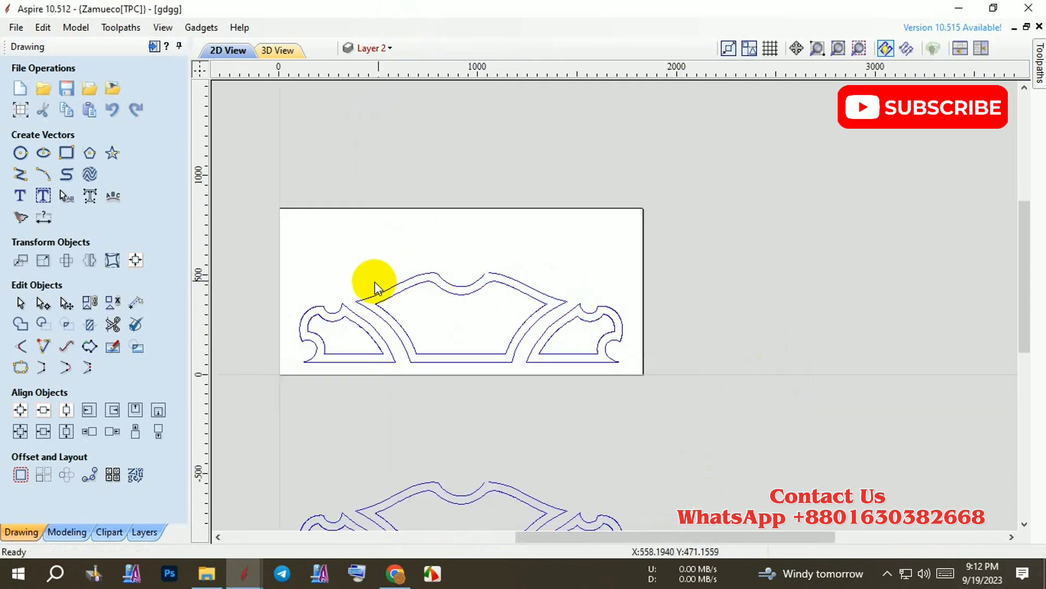
pyautogui.scroll(-1, 693, 403)
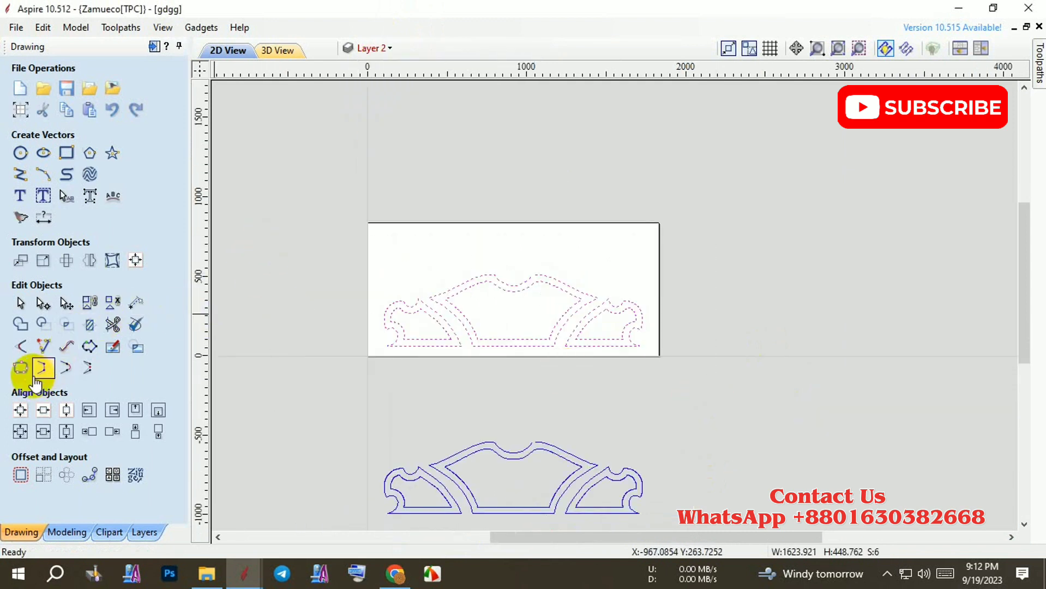
# Window-select the top panel's vectors, leaving out the open bottom line
pyautogui.click(20, 367)
pyautogui.click(389, 297)
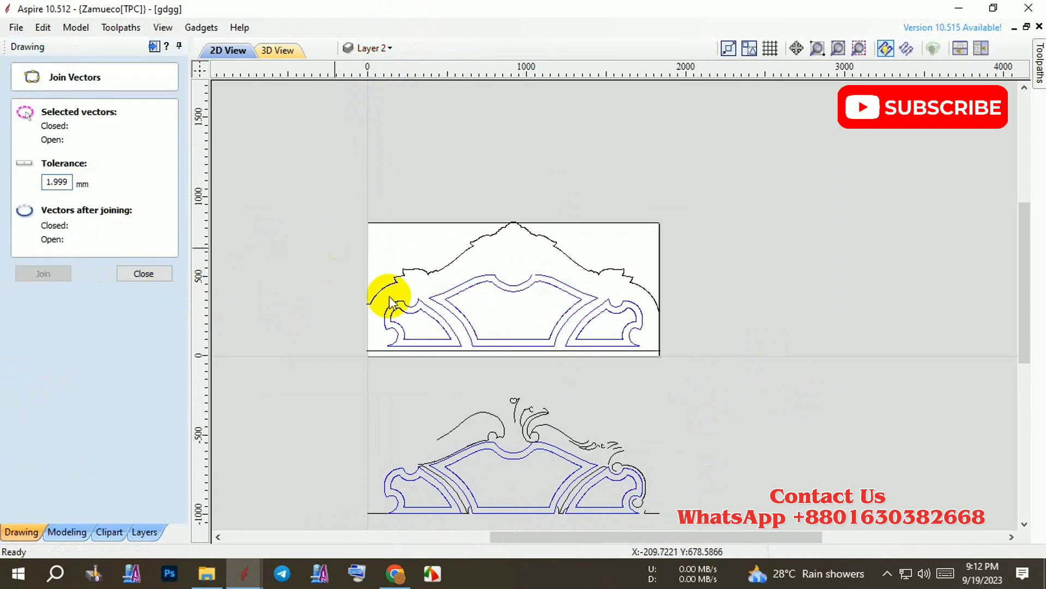
pyautogui.click(414, 305)
pyautogui.moveTo(362, 274); pyautogui.dragTo(664, 381)
pyautogui.scroll(2, 676, 352)
pyautogui.keyDown('shift'); pyautogui.click(624, 351); pyautogui.keyUp('shift')
# Recalculate the pocket, dismiss the open-vectors and no-toolpath errors, then run Vector Validator
pyautogui.click(1038, 70)
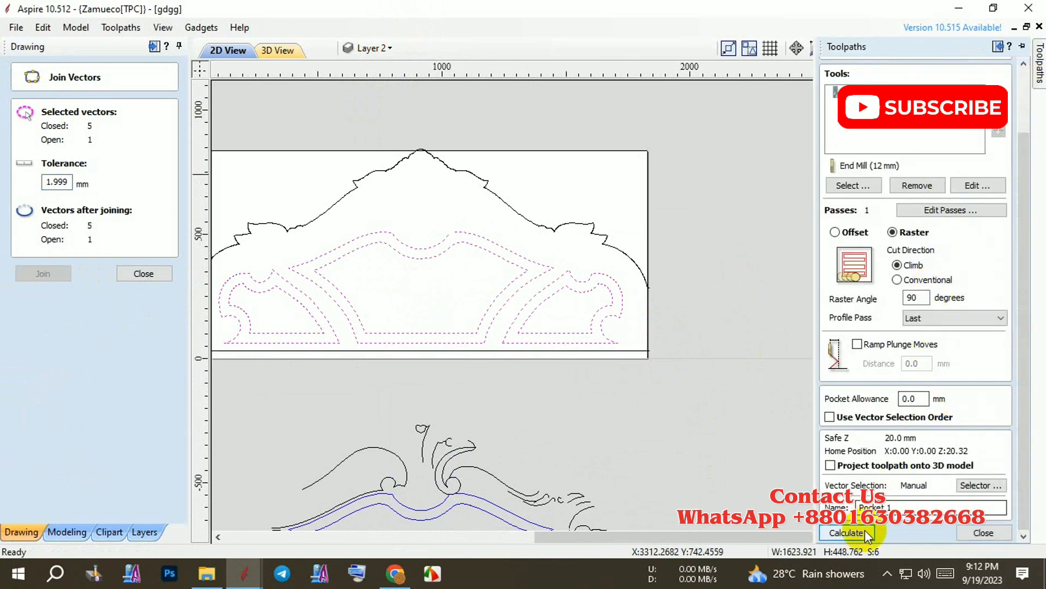
pyautogui.click(851, 532)
pyautogui.click(550, 324)
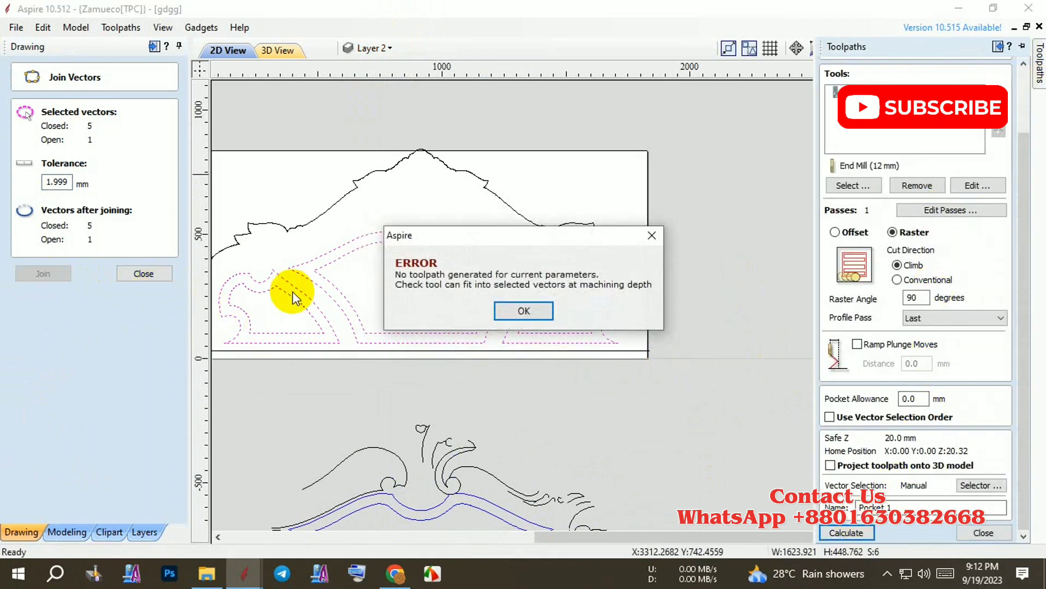
pyautogui.click(522, 312)
pyautogui.click(144, 273)
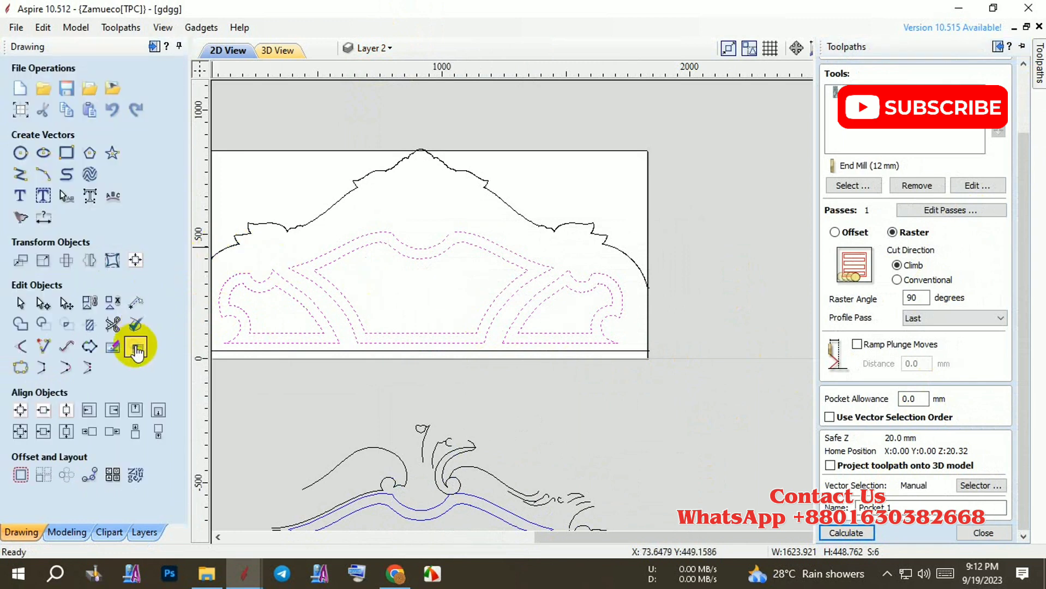
pyautogui.click(132, 328)
# Clear the selection, select the left inner outline and dismiss the vector checker
pyautogui.scroll(-2, 354, 341)
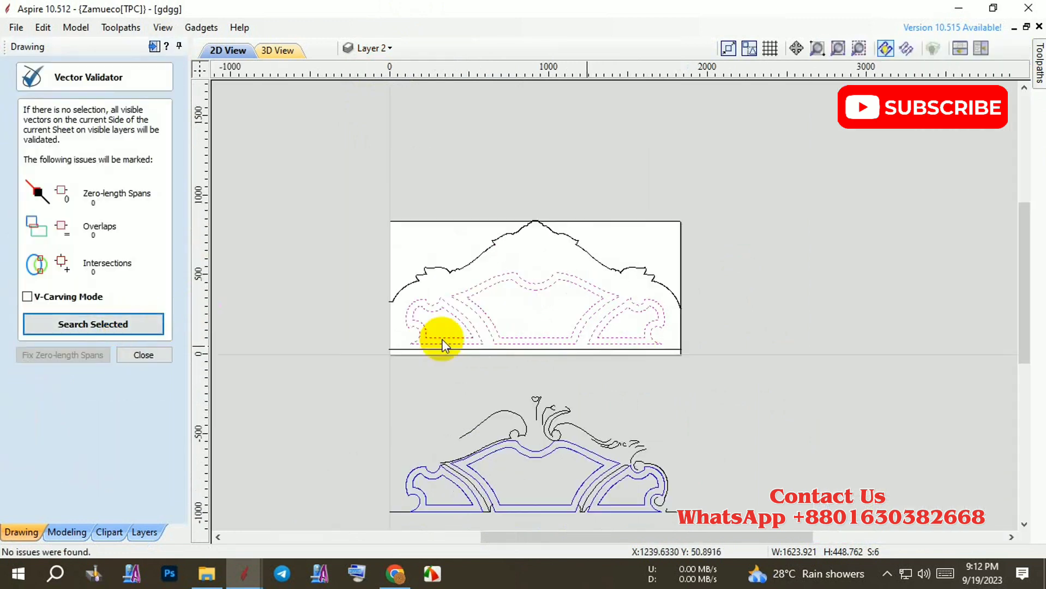
pyautogui.scroll(3, 409, 341)
pyautogui.click(440, 334)
pyautogui.click(450, 325)
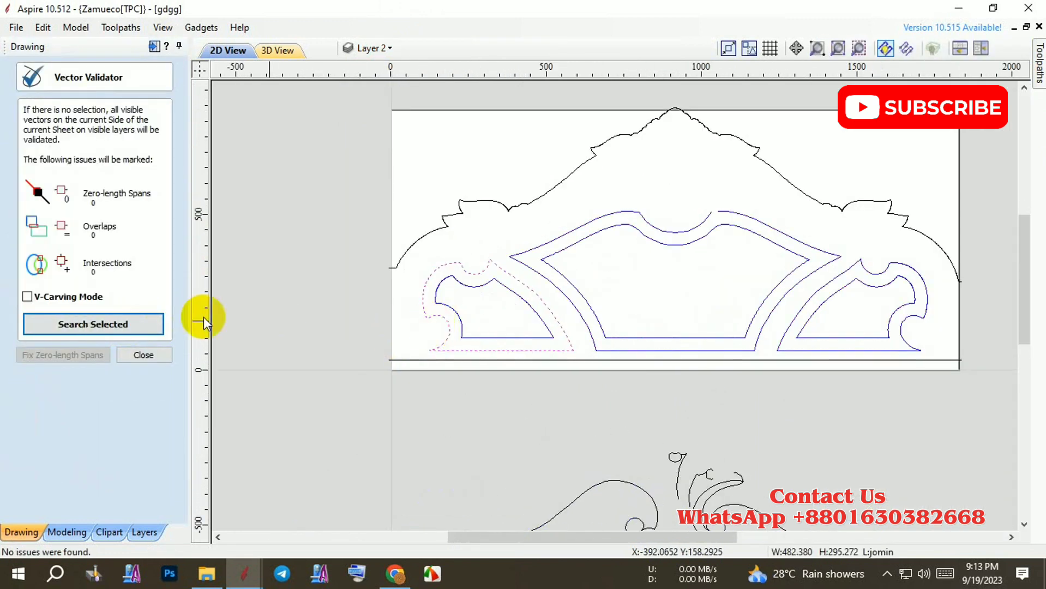
pyautogui.click(162, 353)
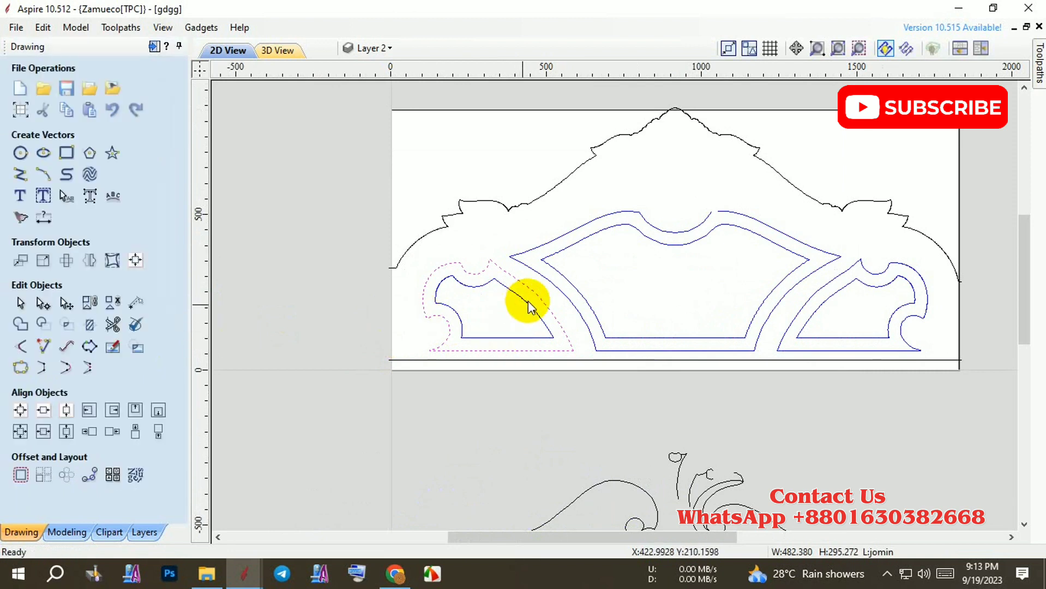
# Select only the middle outer outline of the upper panel using the Join Vectors (J) tool
pyautogui.press('j')
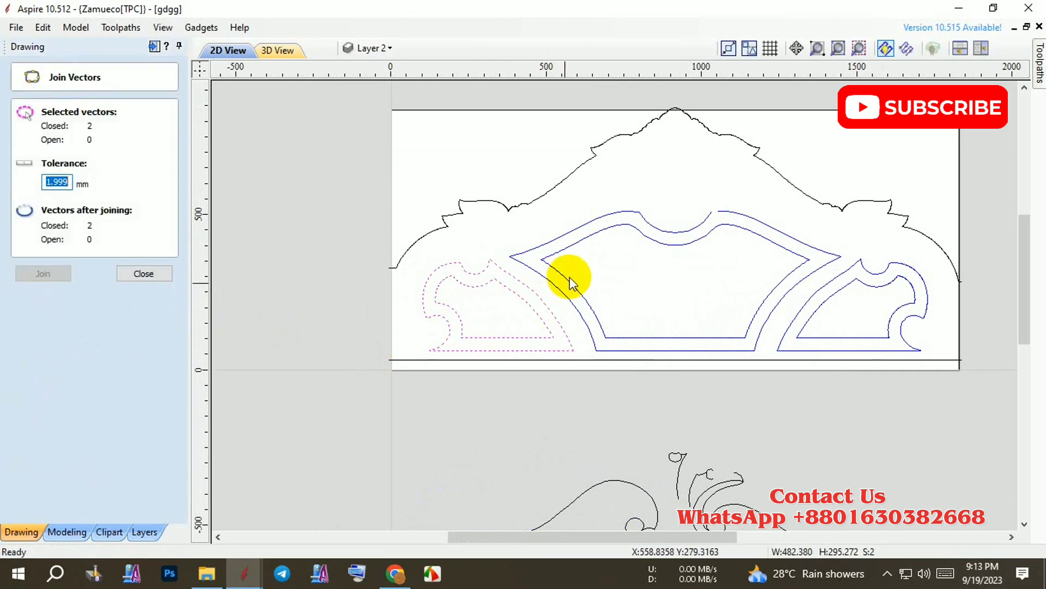
pyautogui.keyDown('shift'); pyautogui.click(575, 284); pyautogui.keyUp('shift')
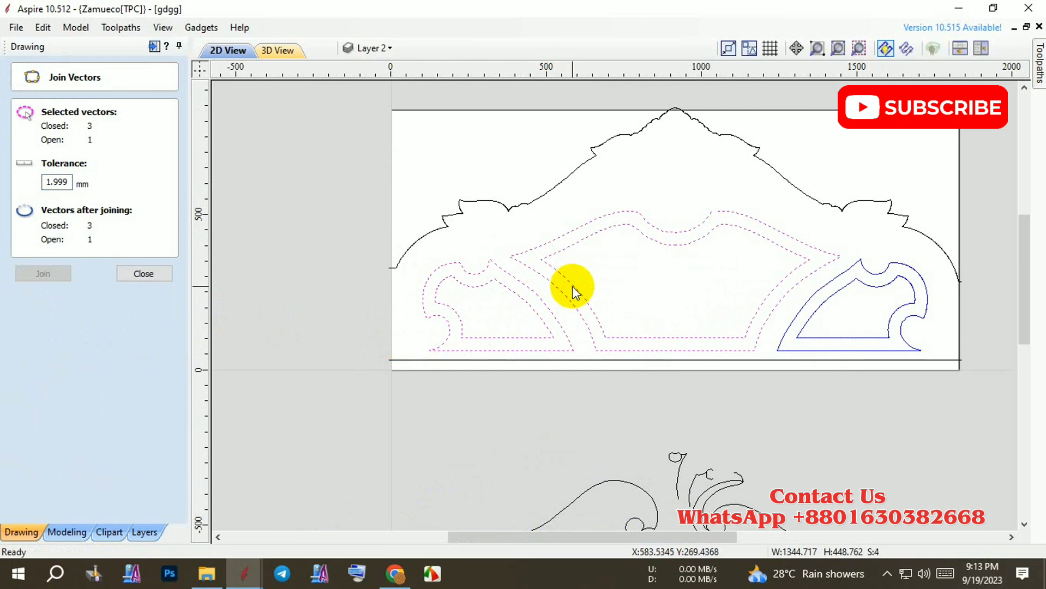
pyautogui.click(565, 294)
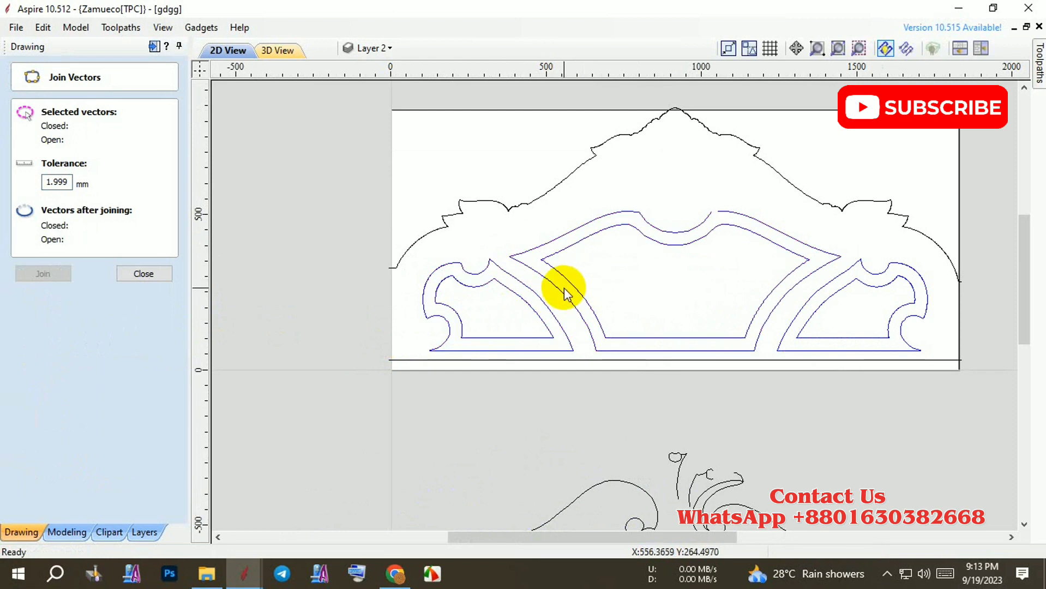
pyautogui.scroll(3, 818, 283)
pyautogui.scroll(1, 790, 251)
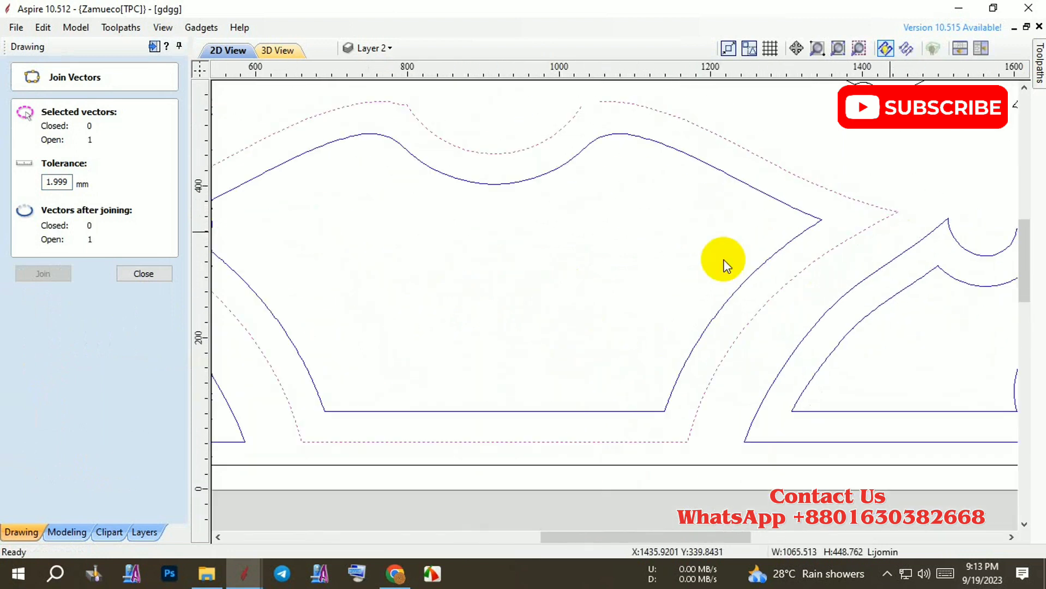
pyautogui.scroll(-2, 726, 261)
pyautogui.click(144, 275)
# Check the selected middle outline for vector problems and inspect the design
pyautogui.click(138, 329)
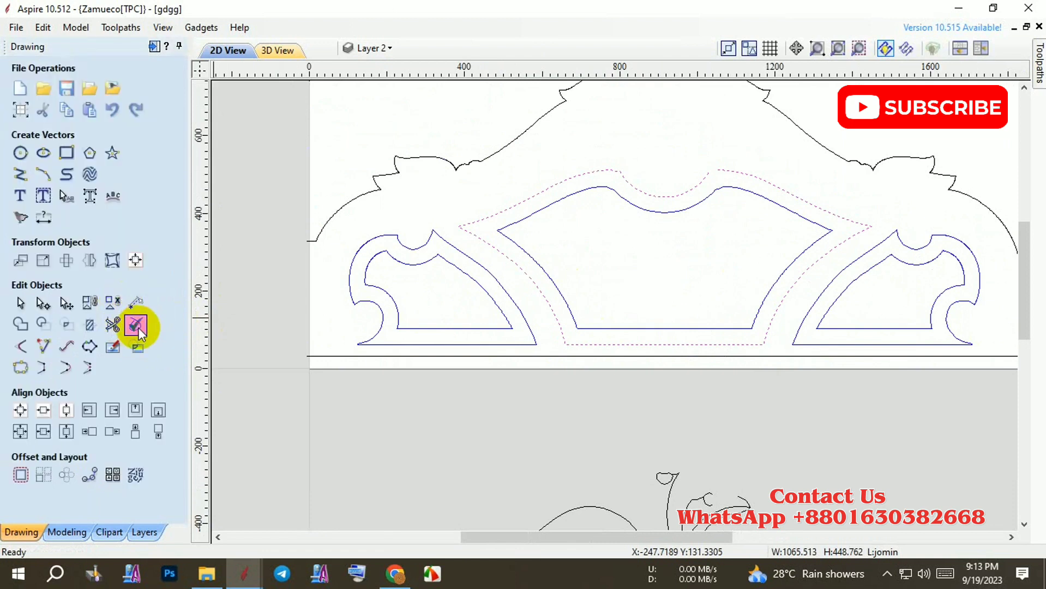
pyautogui.click(114, 324)
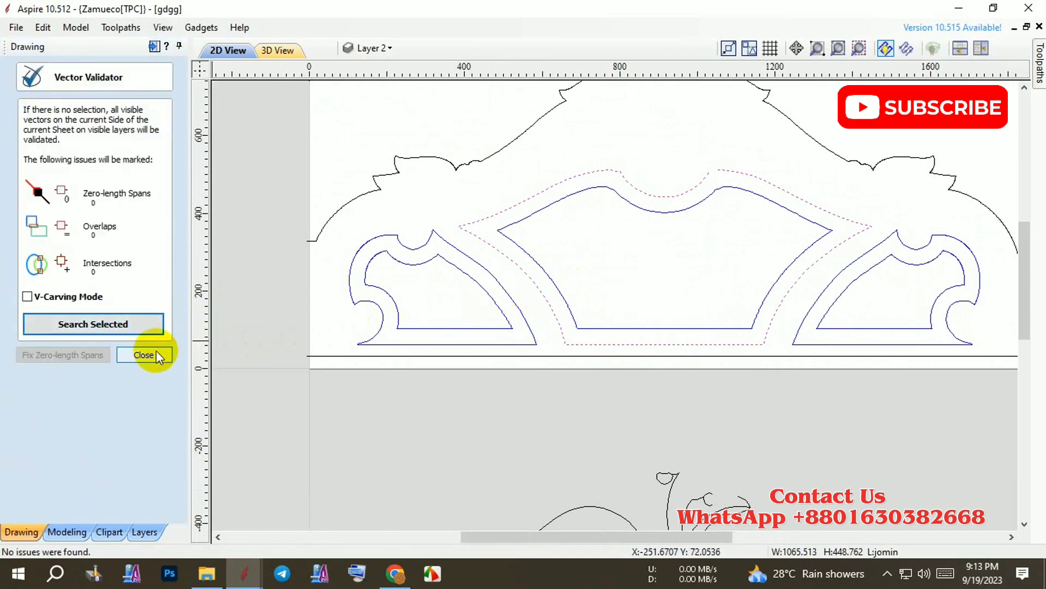
pyautogui.click(156, 355)
pyautogui.scroll(2, 544, 373)
pyautogui.scroll(2, 543, 330)
pyautogui.scroll(1, 572, 348)
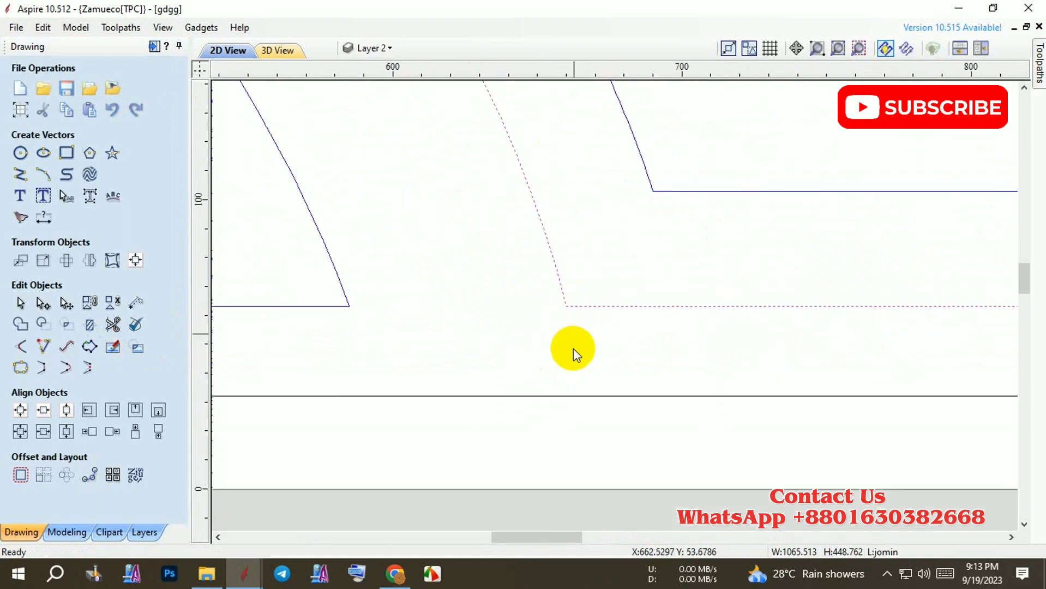
pyautogui.scroll(-3, 526, 299)
pyautogui.scroll(3, 376, 189)
pyautogui.scroll(2, 428, 245)
pyautogui.scroll(2, 390, 246)
pyautogui.scroll(-2, 365, 231)
pyautogui.scroll(-3, 304, 251)
pyautogui.scroll(-3, 312, 250)
pyautogui.scroll(-5, 311, 249)
pyautogui.scroll(3, 844, 256)
pyautogui.scroll(2, 980, 252)
pyautogui.scroll(3, 886, 249)
pyautogui.scroll(1, 885, 283)
pyautogui.scroll(3, 884, 284)
pyautogui.scroll(-3, 898, 202)
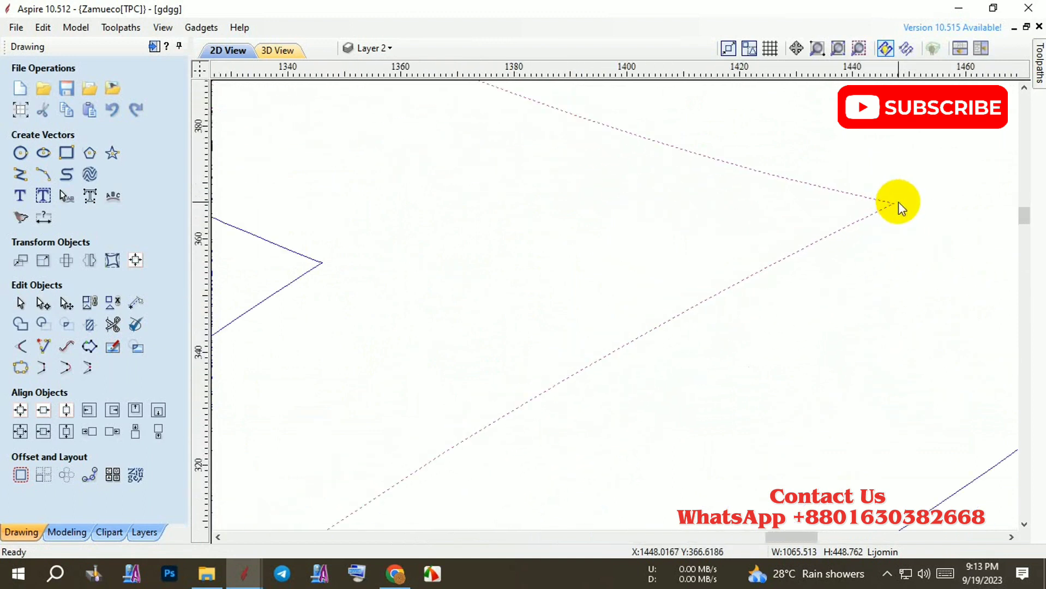
pyautogui.scroll(-6, 898, 202)
# Confirm in Join Vectors at 1.999 mm tolerance that the central outline is one closed vector
pyautogui.click(81, 368)
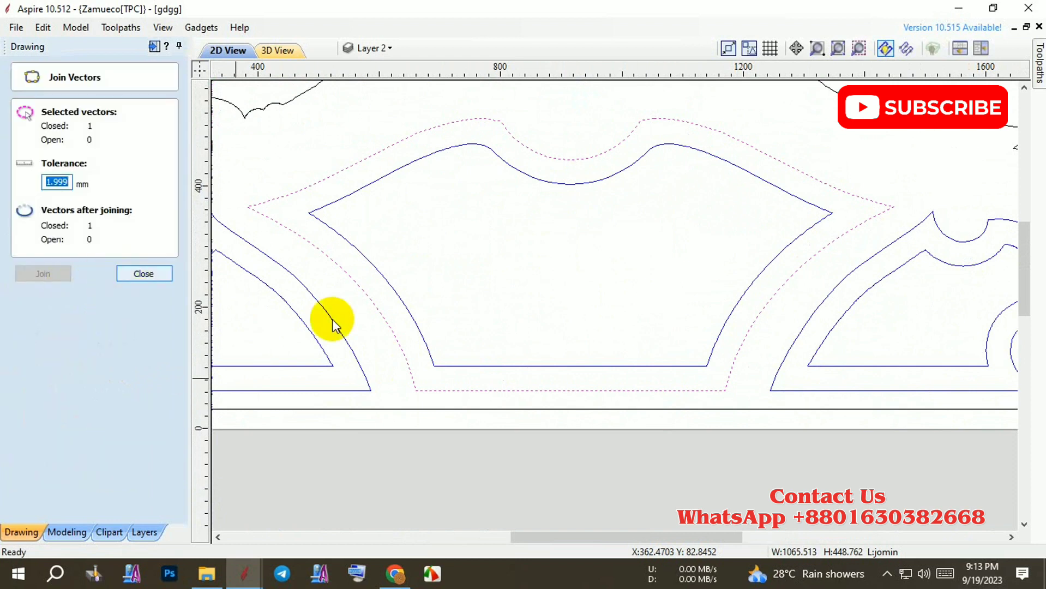
pyautogui.click(157, 275)
pyautogui.scroll(8, 543, 246)
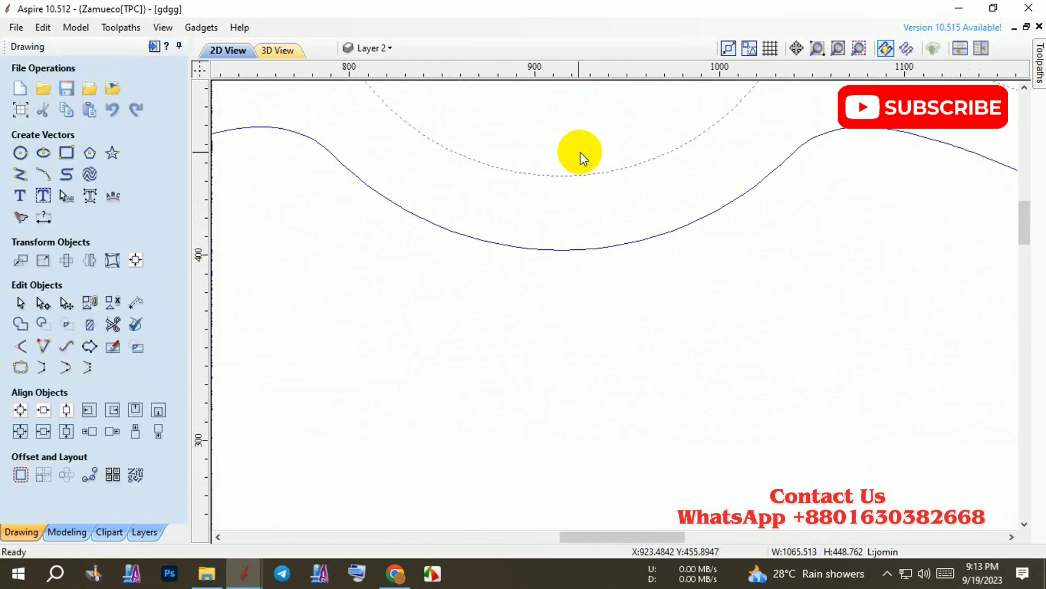
pyautogui.scroll(6, 579, 154)
pyautogui.scroll(3, 570, 247)
pyautogui.scroll(-8, 569, 247)
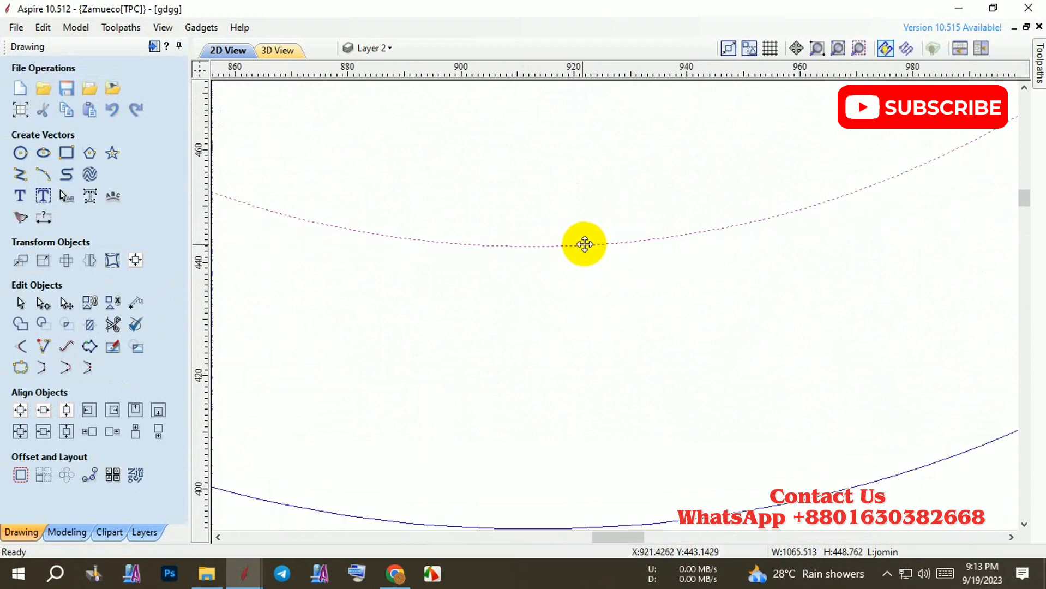
pyautogui.scroll(-9, 573, 245)
pyautogui.scroll(5, 589, 243)
pyautogui.scroll(-5, 579, 443)
pyautogui.scroll(8, 614, 308)
pyautogui.scroll(3, 630, 342)
pyautogui.scroll(-2, 630, 338)
pyautogui.scroll(-3, 627, 321)
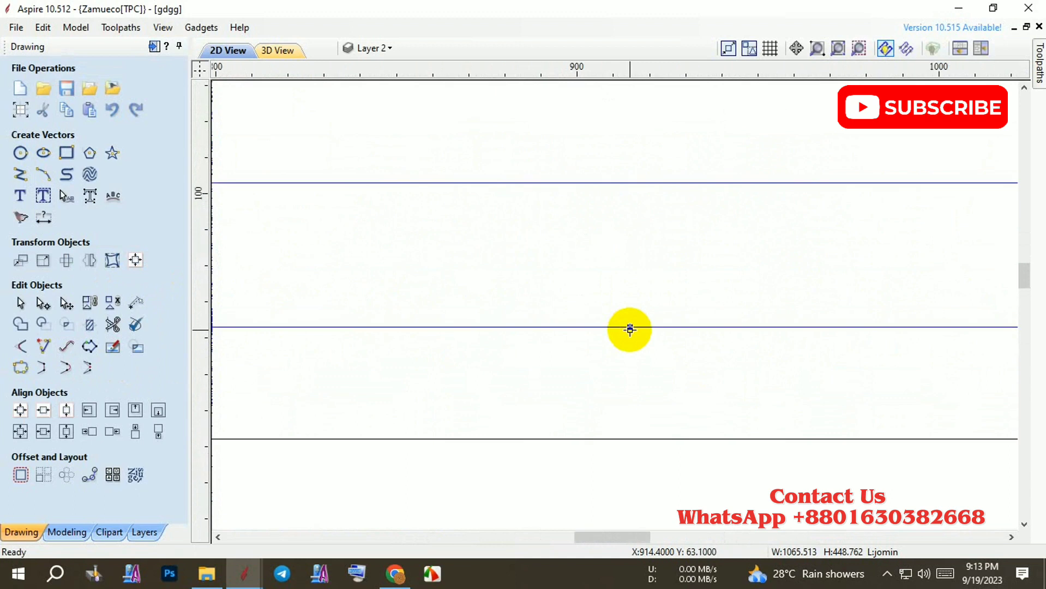
pyautogui.scroll(-4, 627, 330)
pyautogui.scroll(-4, 599, 355)
pyautogui.scroll(-3, 582, 372)
# Draw a tall vertical line left of the design and centre it on the design
pyautogui.click(21, 174)
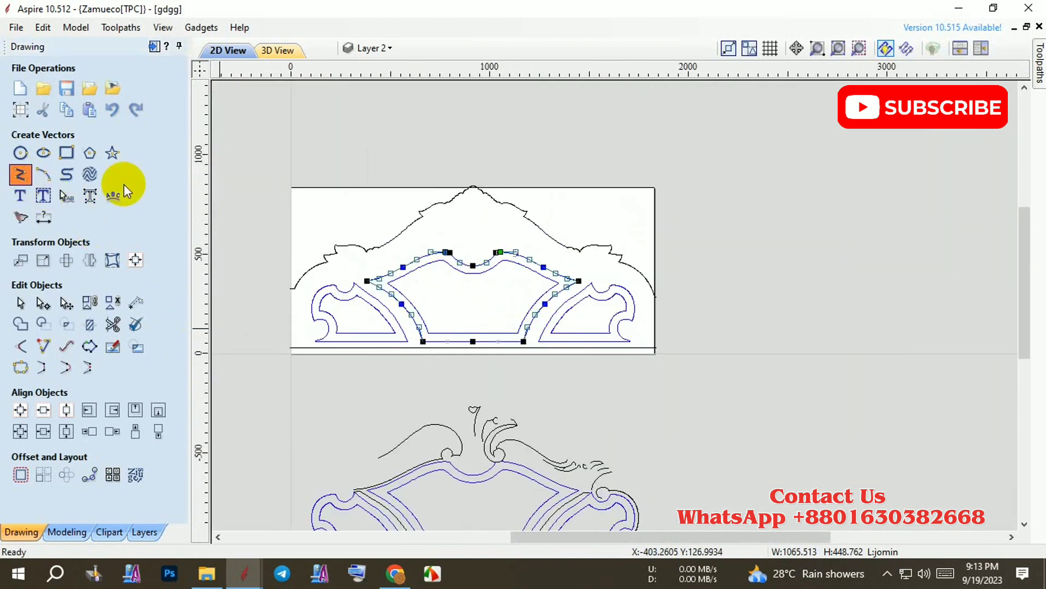
pyautogui.click(269, 151)
pyautogui.click(269, 446)
pyautogui.click(145, 431)
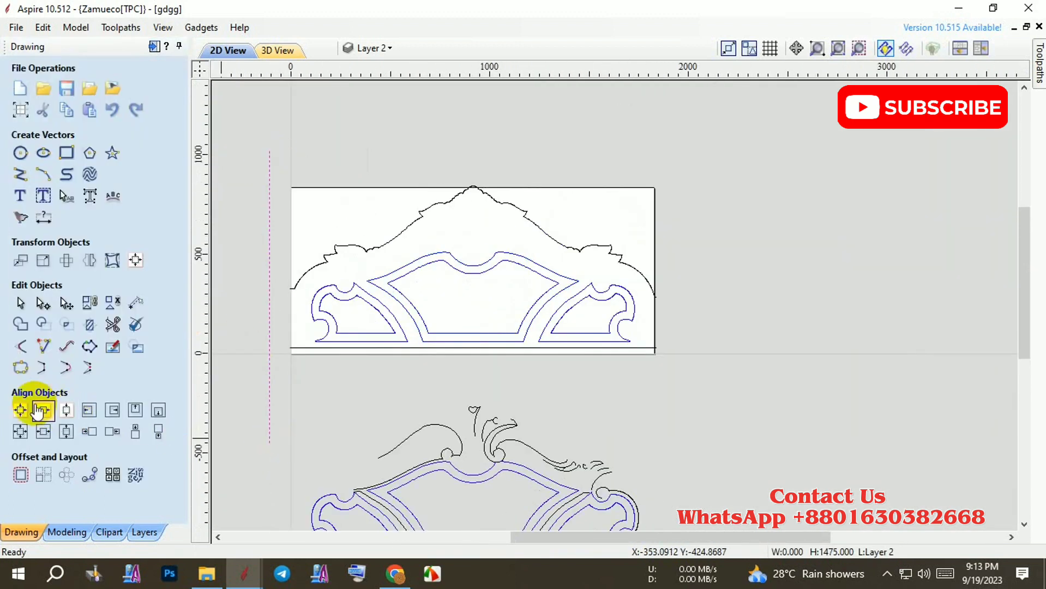
pyautogui.click(20, 410)
pyautogui.click(476, 285)
# Select the outer blue offset outline and check it with Join Vectors
pyautogui.scroll(2, 497, 278)
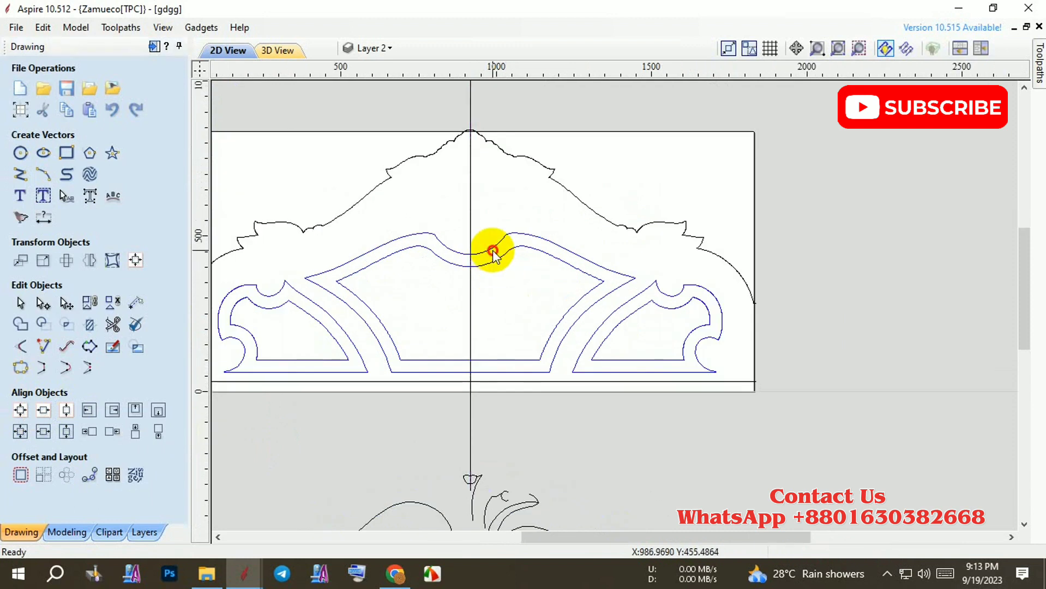
pyautogui.click(492, 251)
pyautogui.press('j')
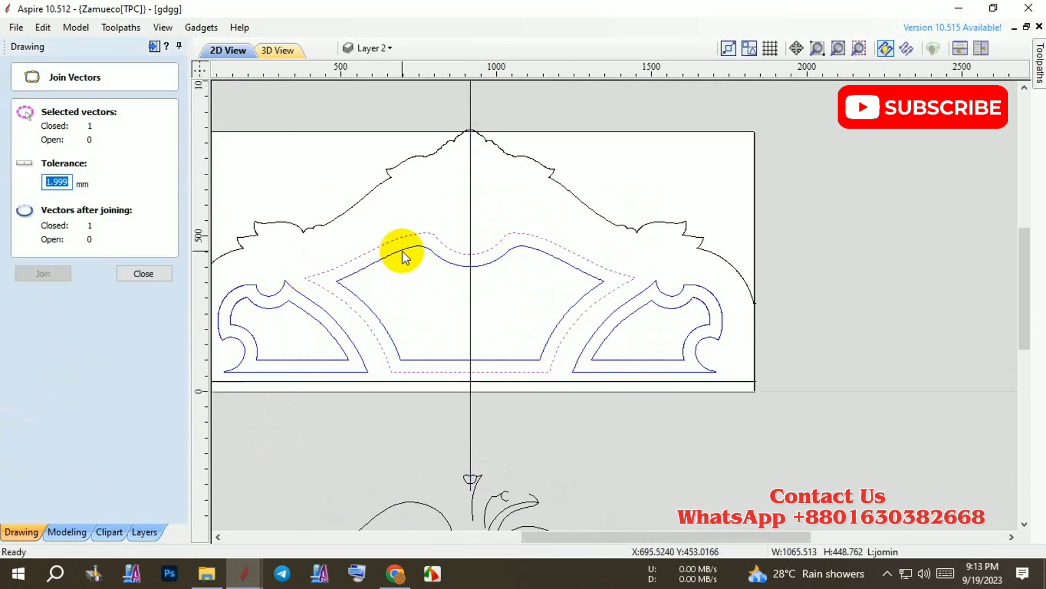
pyautogui.scroll(-2, 448, 259)
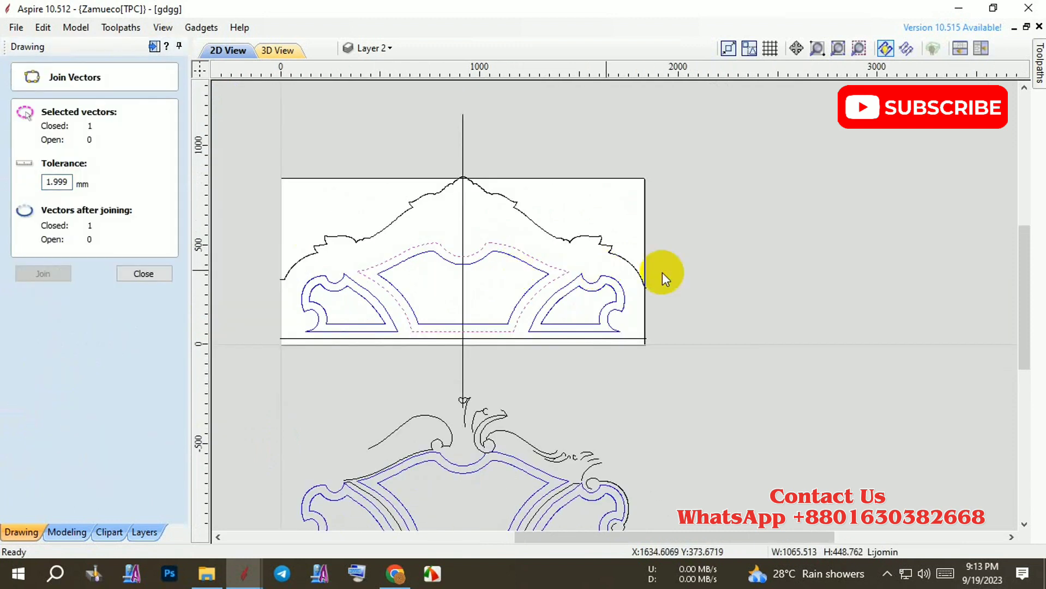
# Select the six inner panel outlines and calculate the Pocket toolpath for them
pyautogui.click(1038, 68)
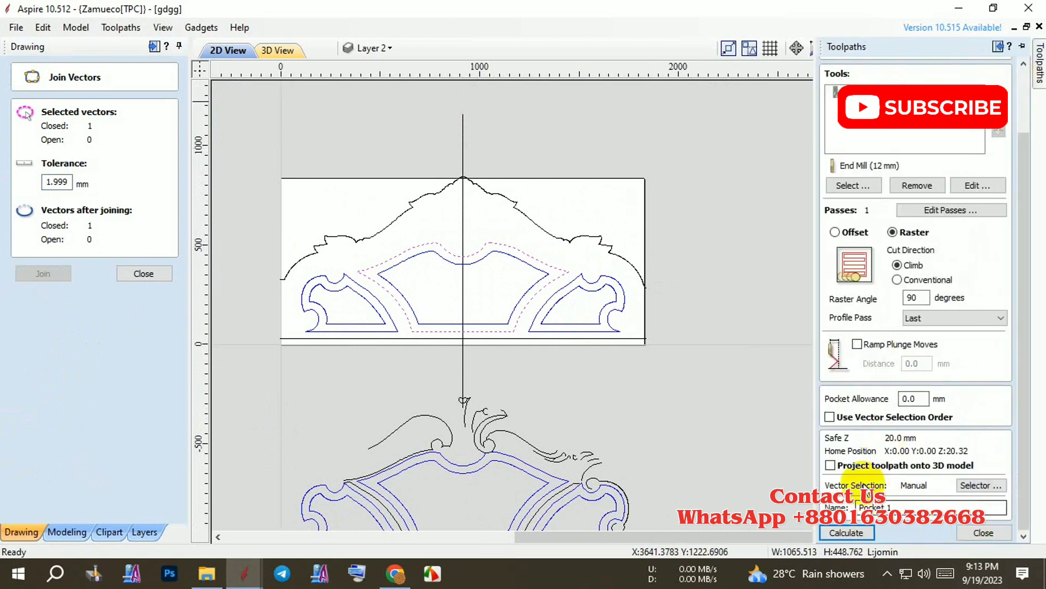
pyautogui.scroll(1, 539, 311)
pyautogui.keyDown('shift'); pyautogui.click(522, 319); pyautogui.keyUp('shift')
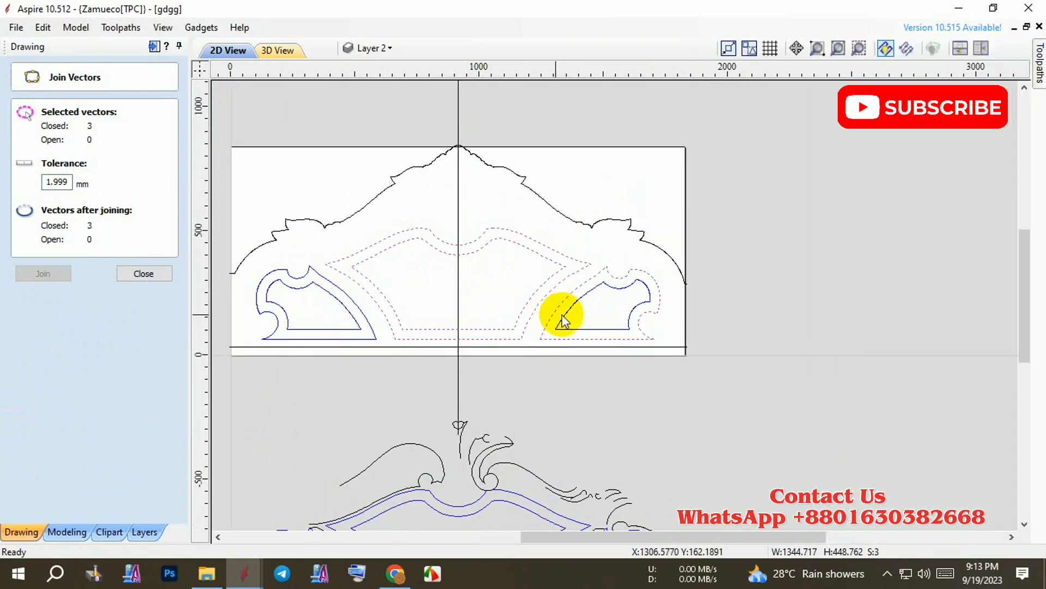
pyautogui.keyDown('shift'); pyautogui.click(572, 315); pyautogui.keyUp('shift')
pyautogui.keyDown('shift'); pyautogui.click(333, 285); pyautogui.keyUp('shift')
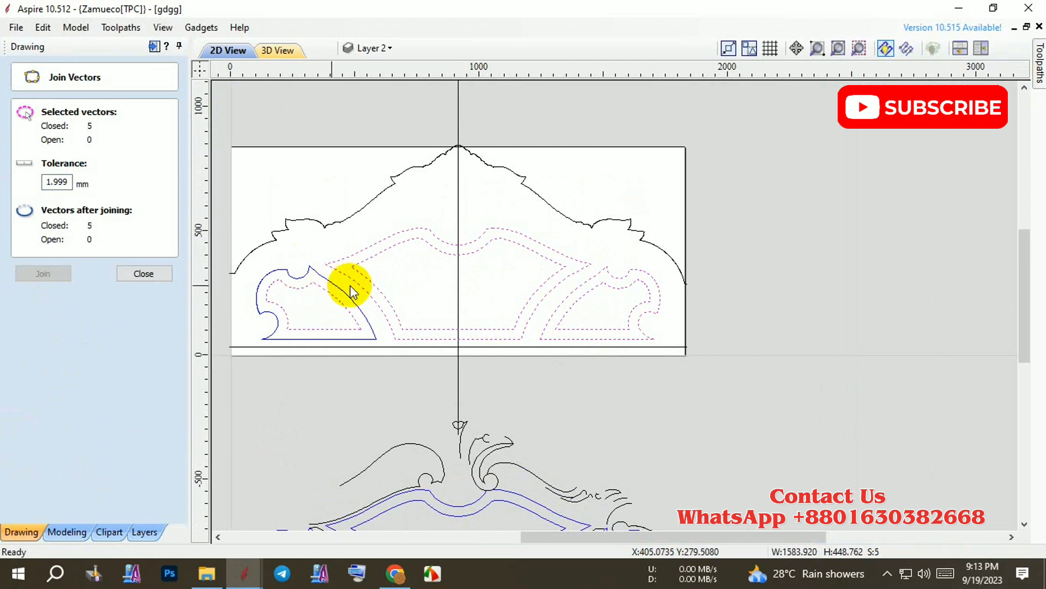
pyautogui.keyDown('shift'); pyautogui.click(351, 288); pyautogui.keyUp('shift')
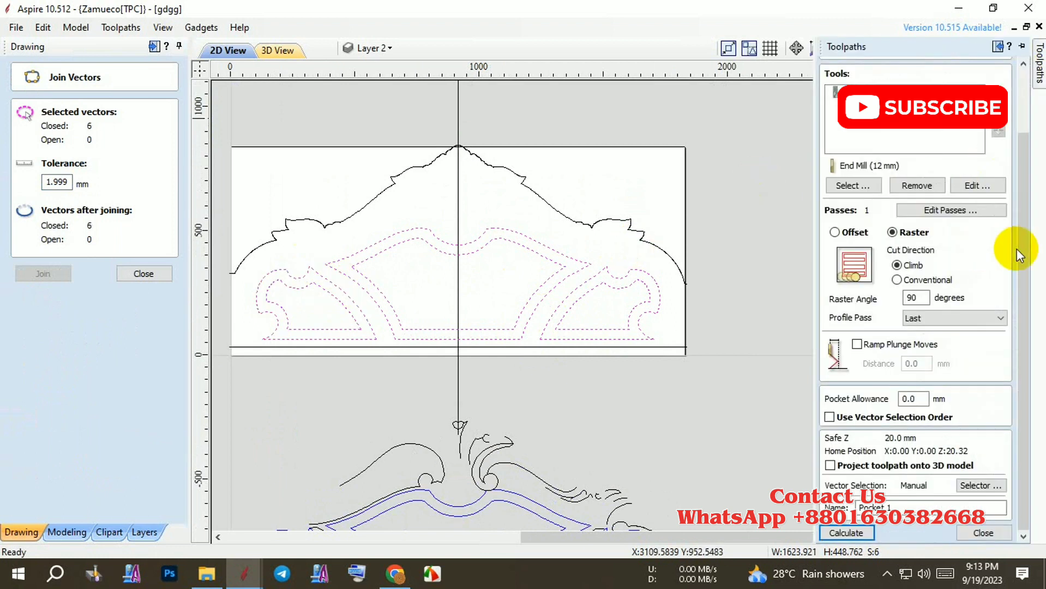
pyautogui.click(862, 530)
# Preview the pocket toolpath in 3D with the toolpath colour set to black
pyautogui.click(906, 245)
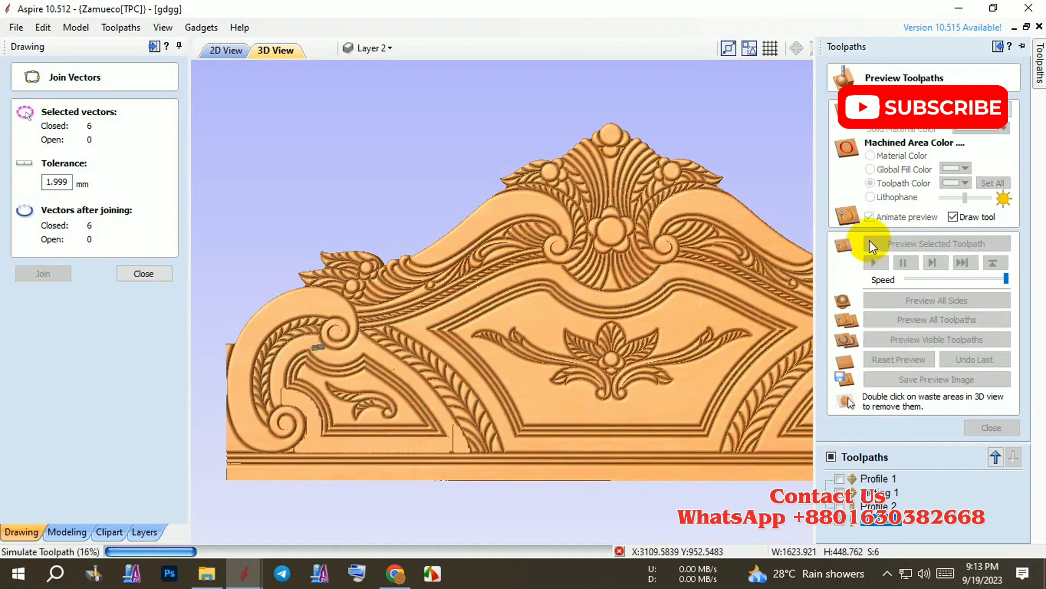
pyautogui.click(956, 183)
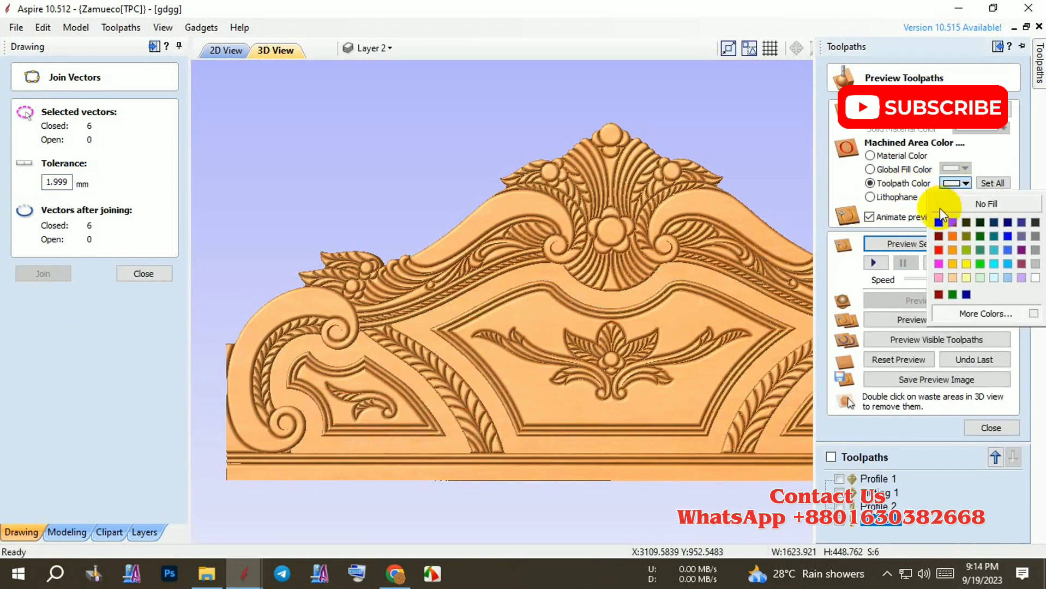
pyautogui.click(923, 217)
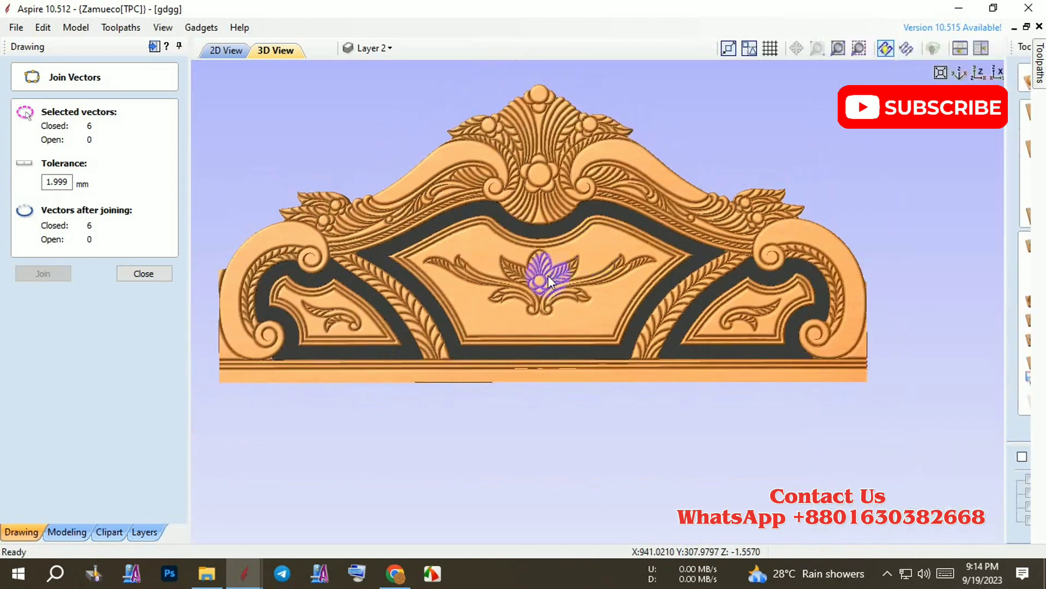
pyautogui.scroll(-1, 605, 275)
pyautogui.scroll(1, 422, 214)
pyautogui.click(180, 46)
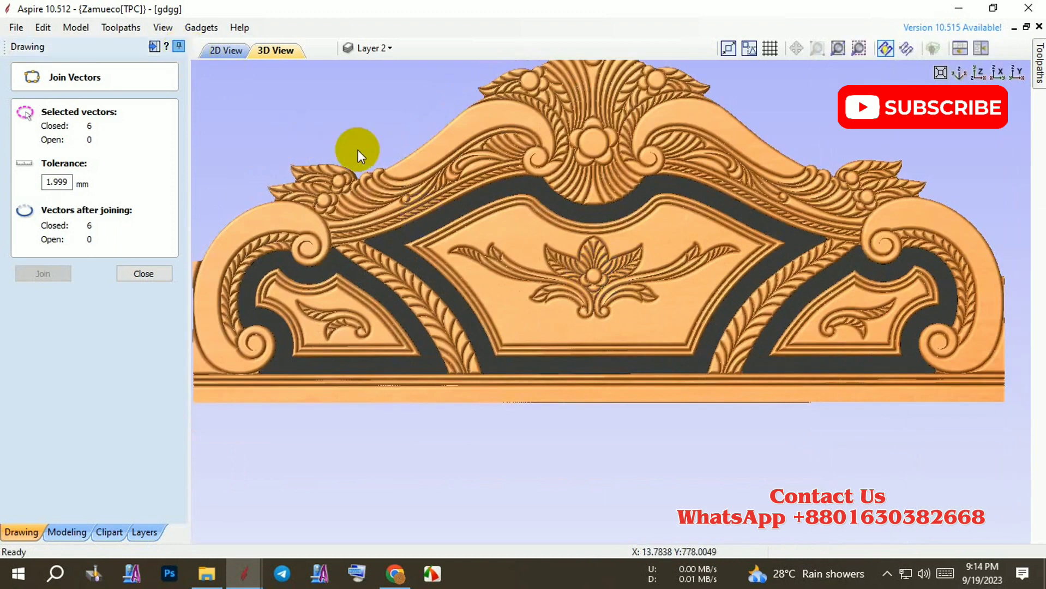
pyautogui.scroll(1, 529, 248)
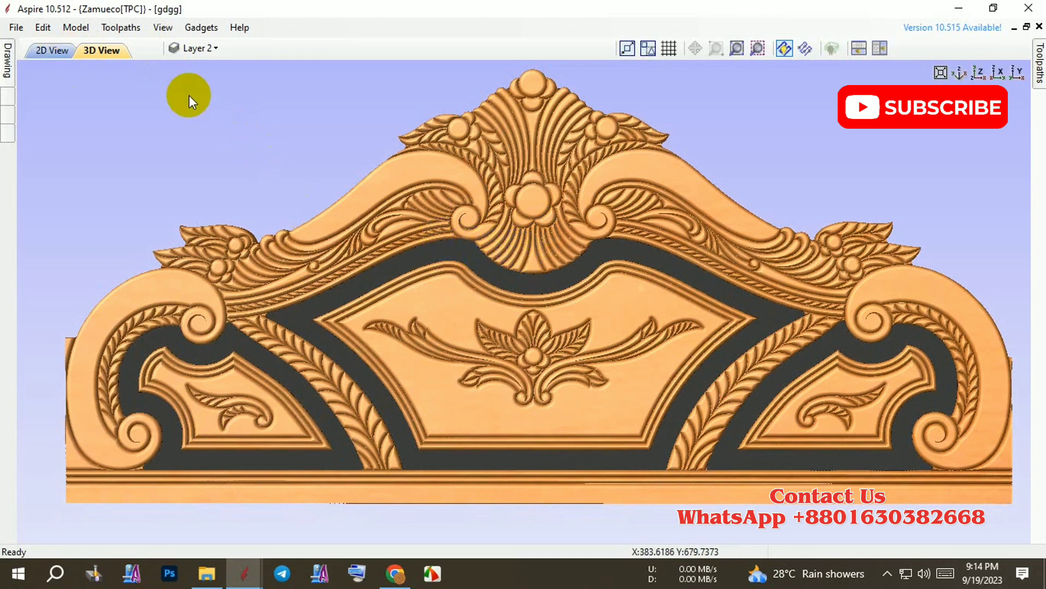
# Return to 2D view with Layer 1 visible and the drawing tools panel pinned open
pyautogui.click(52, 50)
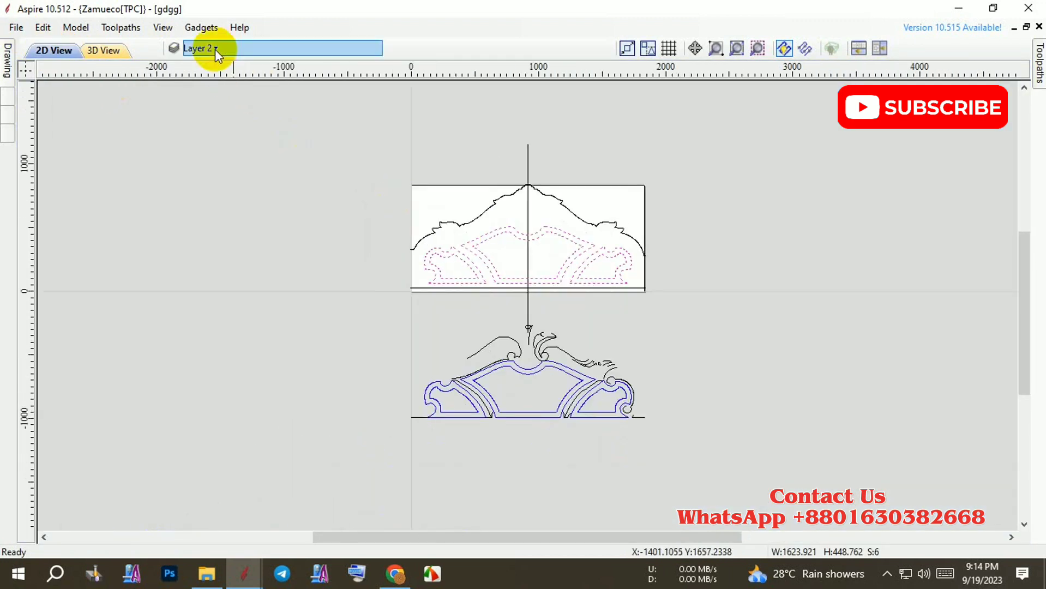
pyautogui.click(213, 48)
pyautogui.click(194, 88)
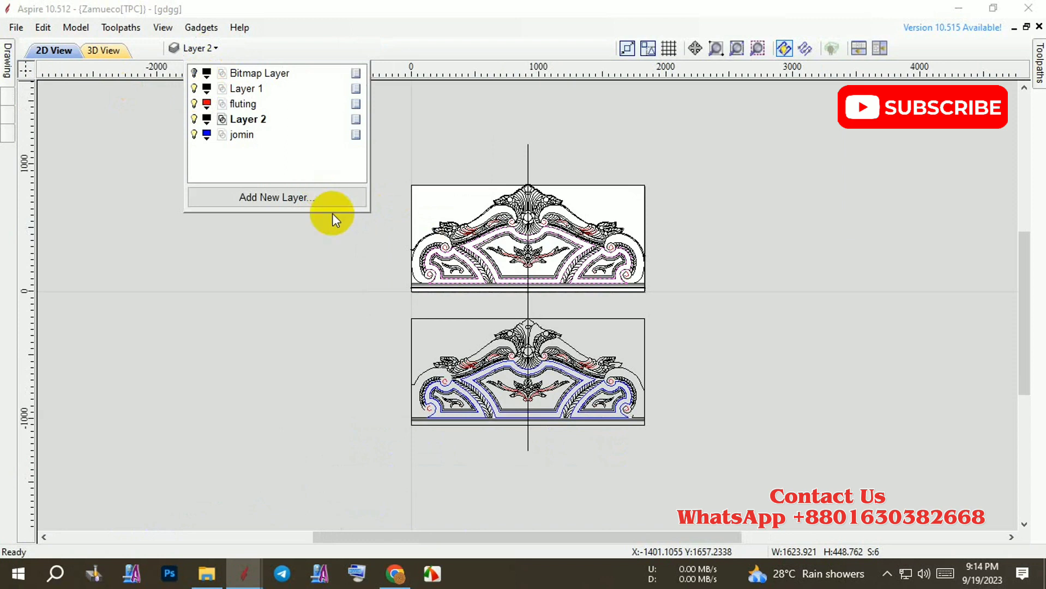
pyautogui.scroll(2, 551, 379)
pyautogui.scroll(4, 554, 377)
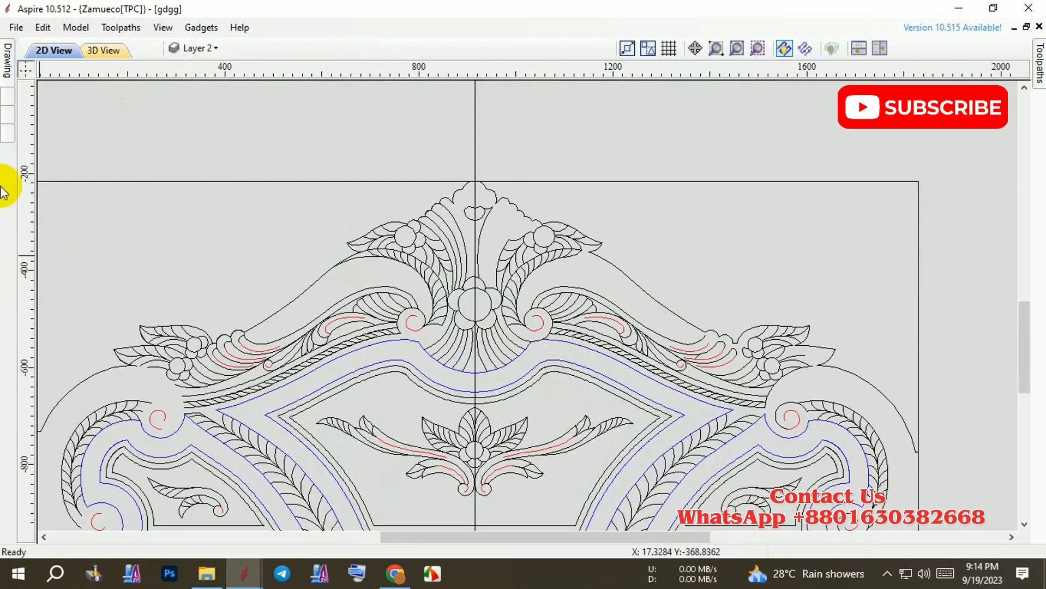
pyautogui.click(7, 60)
pyautogui.press('Escape')
pyautogui.click(180, 46)
# Trim away an arc segment in the crest ornament with Interactive Vector Trim
pyautogui.scroll(5, 664, 304)
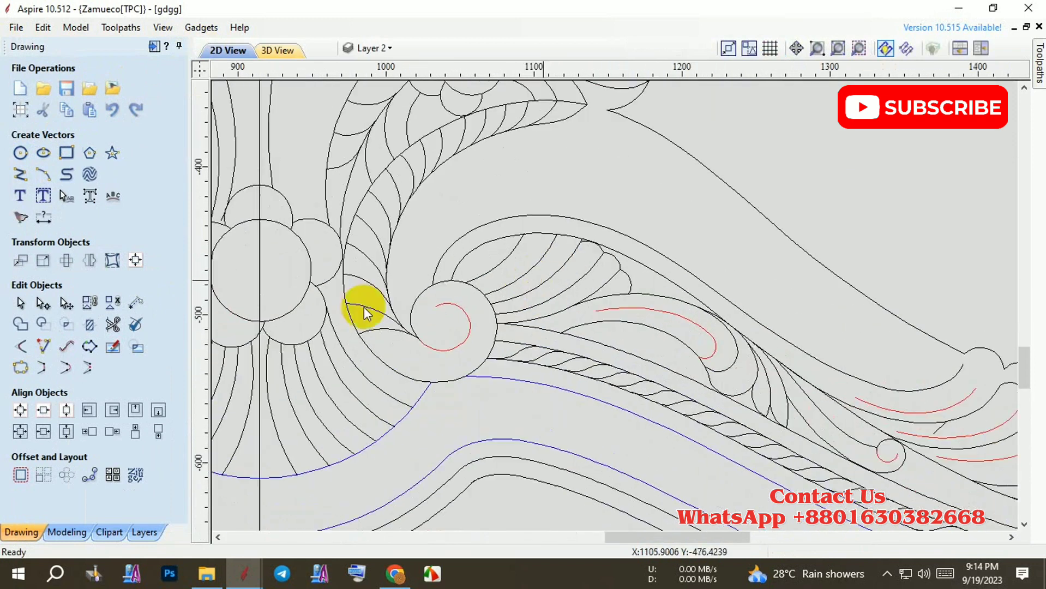
pyautogui.click(112, 324)
pyautogui.click(520, 217)
pyautogui.scroll(-1, 409, 341)
pyautogui.scroll(-1, 452, 228)
pyautogui.scroll(-1, 545, 262)
pyautogui.scroll(-1, 576, 327)
pyautogui.scroll(3, 436, 283)
pyautogui.scroll(2, 755, 431)
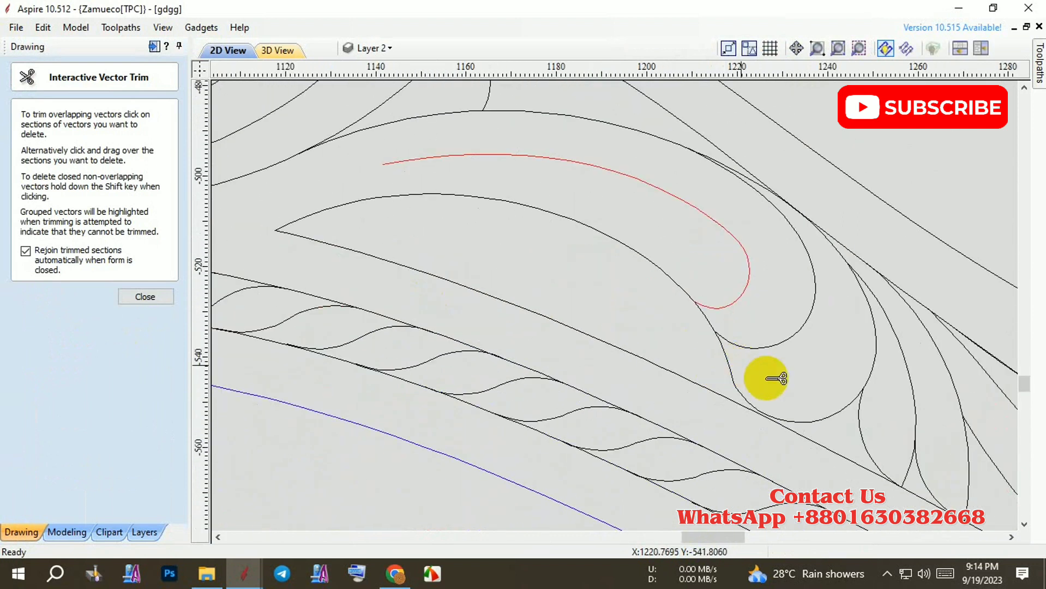
pyautogui.scroll(2, 708, 381)
pyautogui.click(145, 297)
# Draw a three-point polyline across the end of the leaf shape
pyautogui.click(21, 174)
pyautogui.click(738, 347)
pyautogui.click(656, 396)
pyautogui.click(841, 385)
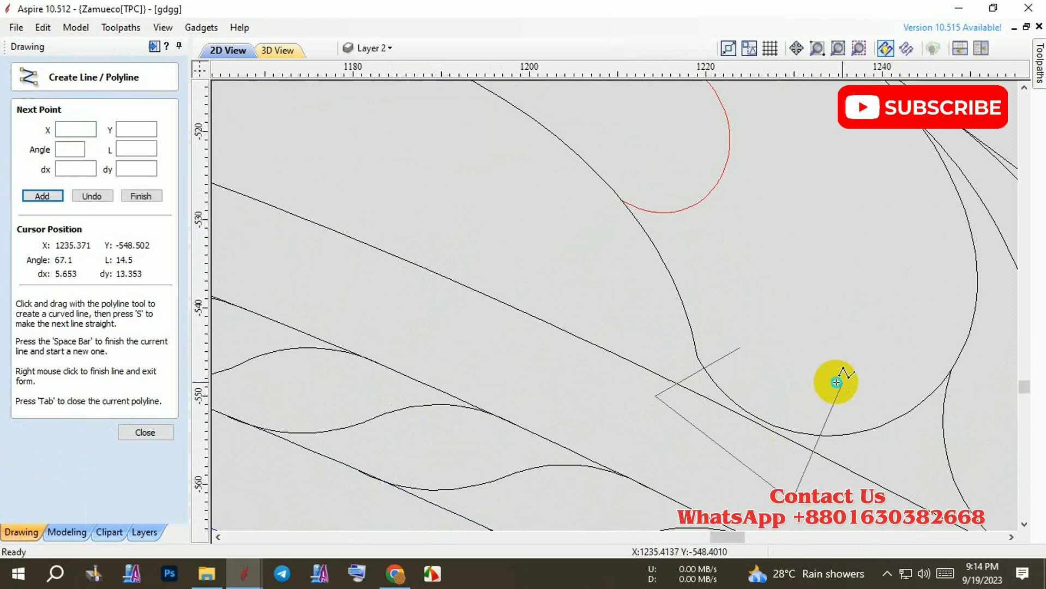
pyautogui.rightClick(837, 380)
pyautogui.press('Escape')
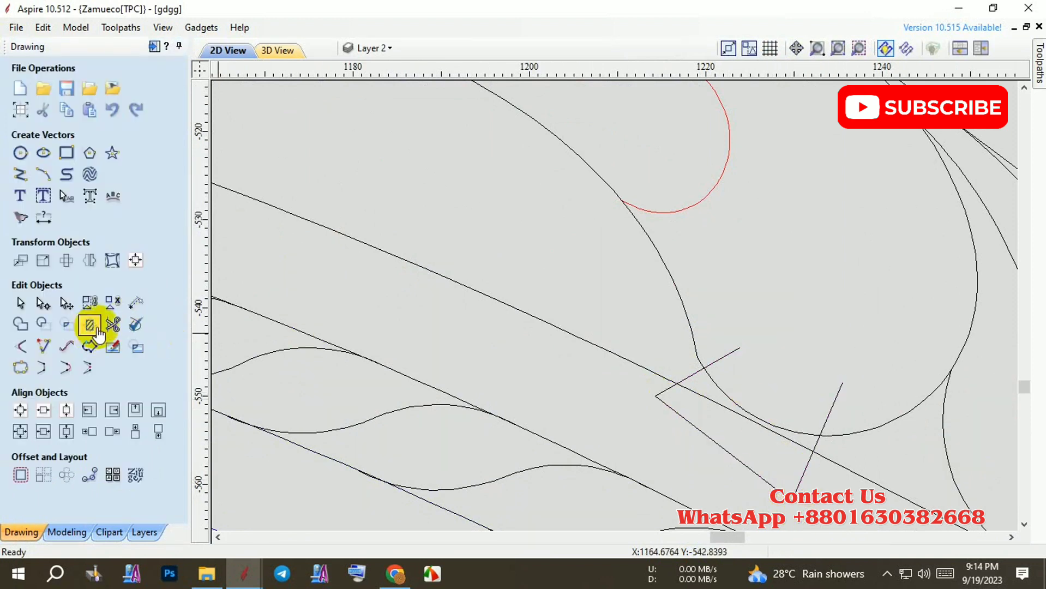
# Trim the leftover line and arc pieces so the leaf forms one closed outline
pyautogui.click(119, 327)
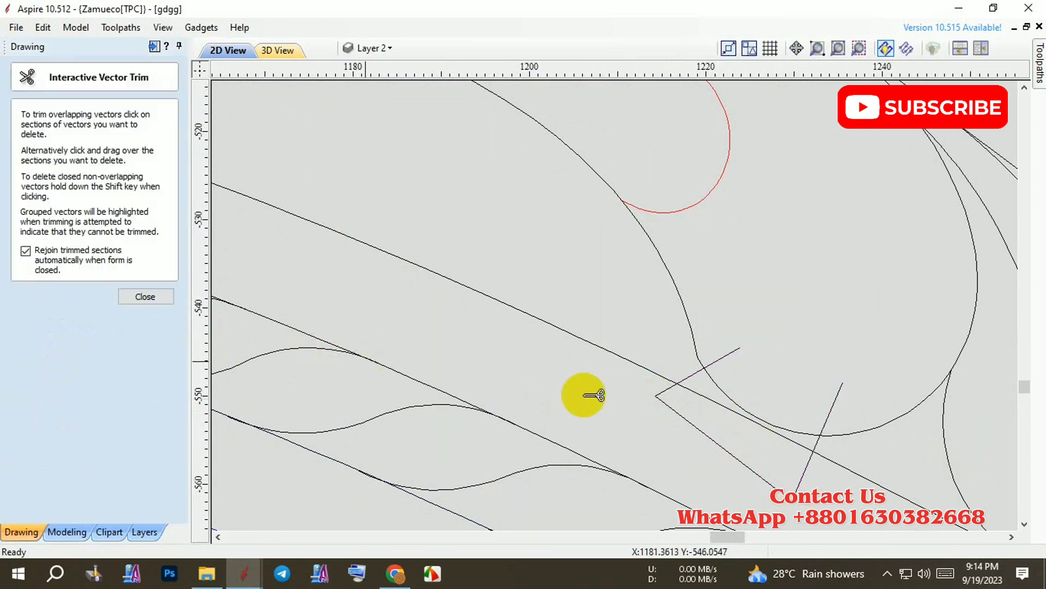
pyautogui.click(730, 406)
pyautogui.click(740, 349)
pyautogui.click(689, 422)
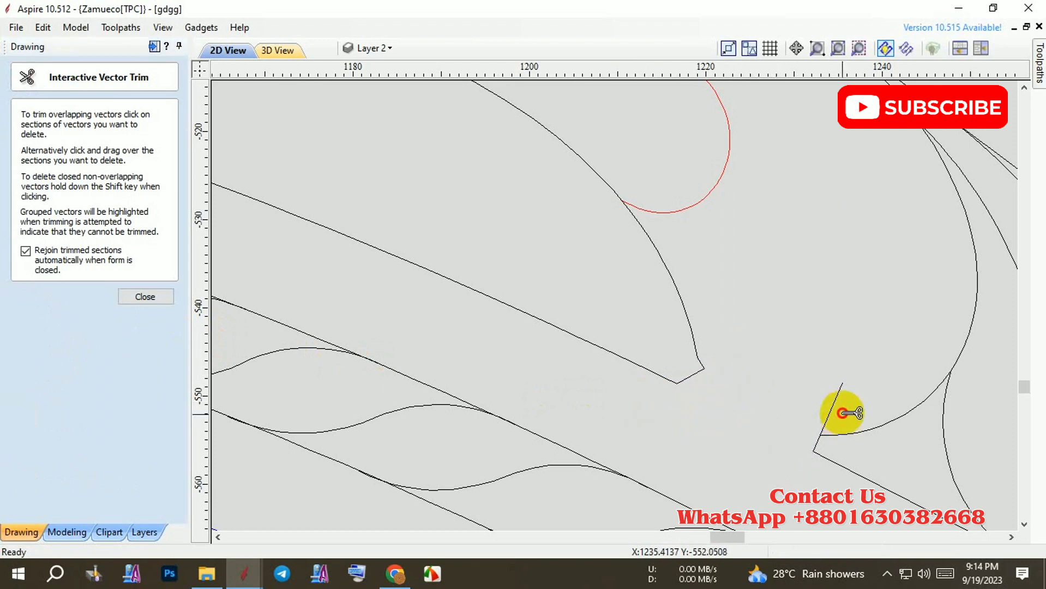
pyautogui.scroll(-3, 801, 406)
pyautogui.press('Escape')
# Select the two leaf outlines and move them onto the jomin layer
pyautogui.click(481, 238)
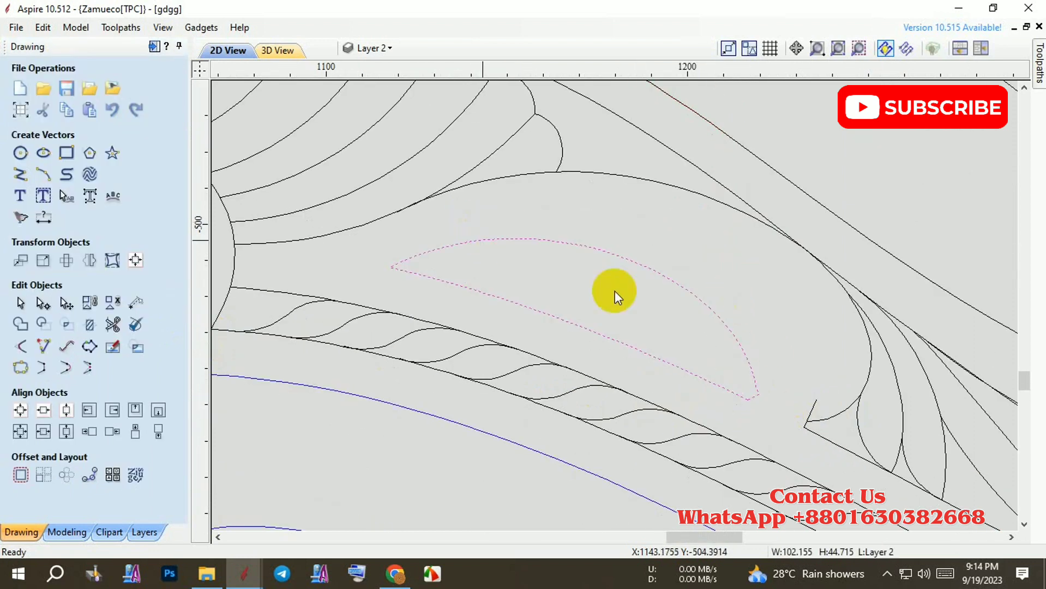
pyautogui.scroll(-3, 615, 290)
pyautogui.keyDown('shift'); pyautogui.click(442, 202); pyautogui.keyUp('shift')
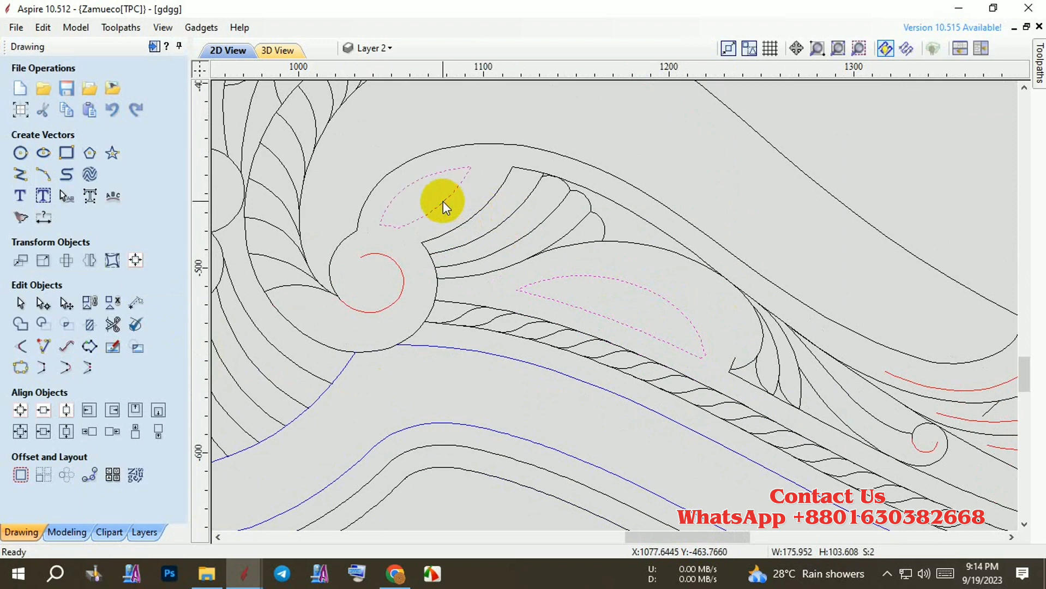
pyautogui.rightClick(443, 201)
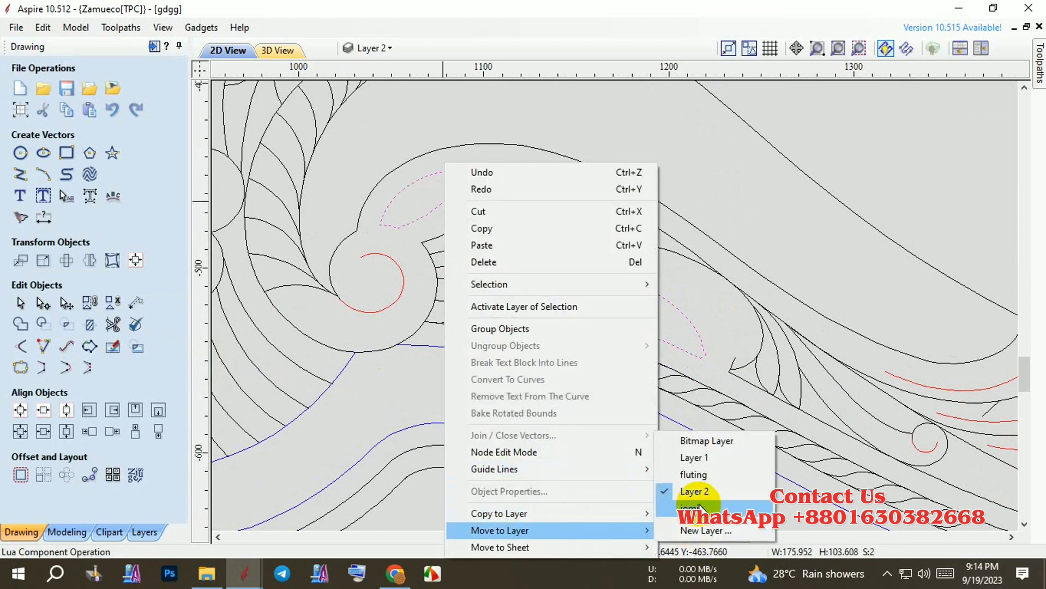
pyautogui.click(693, 507)
pyautogui.scroll(-3, 579, 411)
pyautogui.scroll(1, 534, 284)
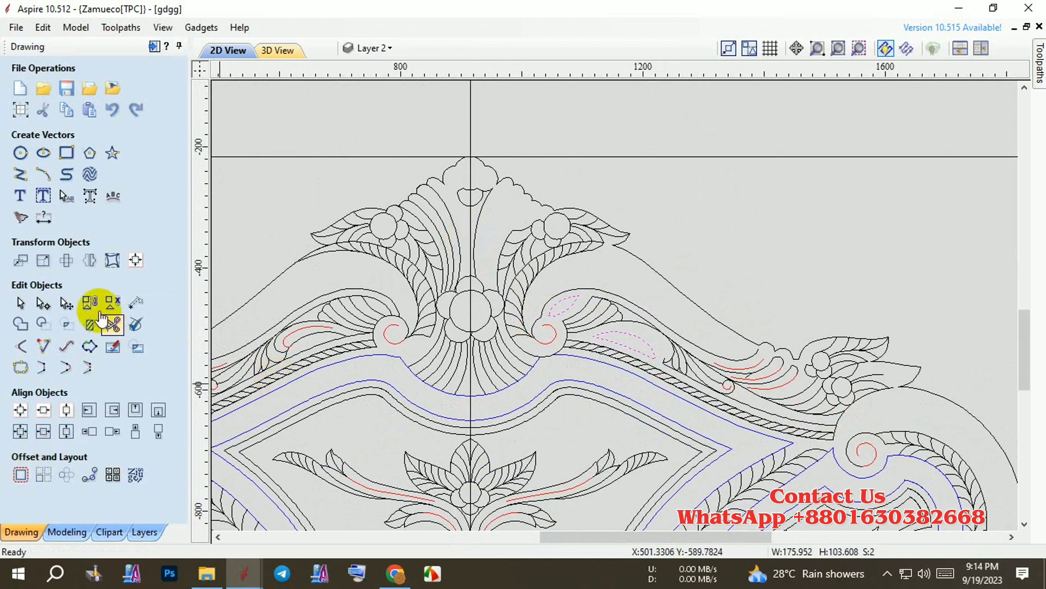
# Create 6.0 mm inward offsets inside both leaf outlines
pyautogui.click(20, 474)
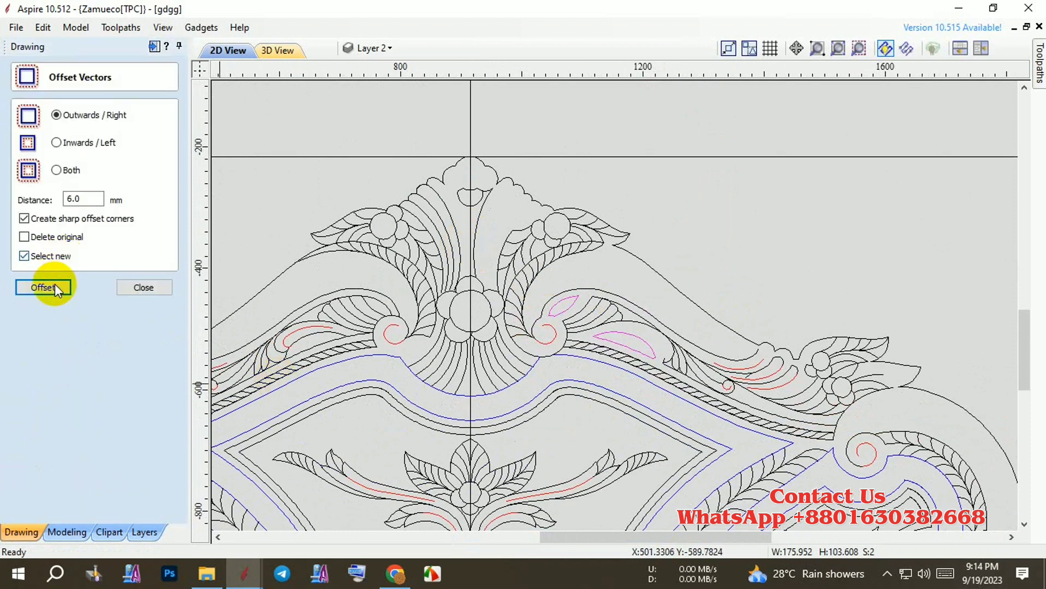
pyautogui.scroll(1, 625, 334)
pyautogui.scroll(1, 624, 334)
pyautogui.click(72, 146)
pyautogui.click(43, 288)
pyautogui.scroll(1, 535, 272)
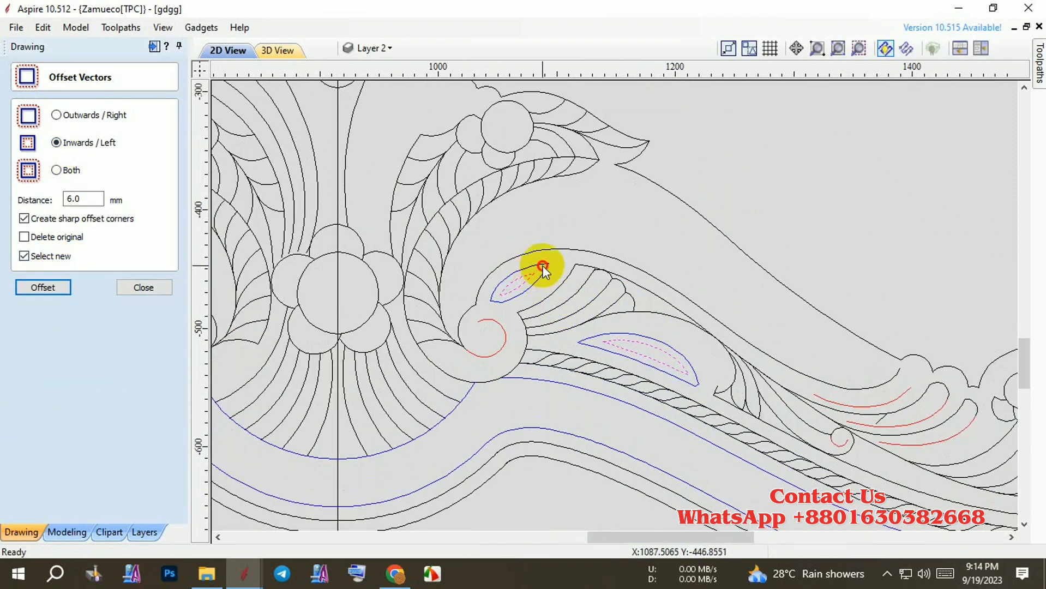
pyautogui.click(542, 267)
pyautogui.scroll(-1, 646, 346)
pyautogui.scroll(-1, 677, 350)
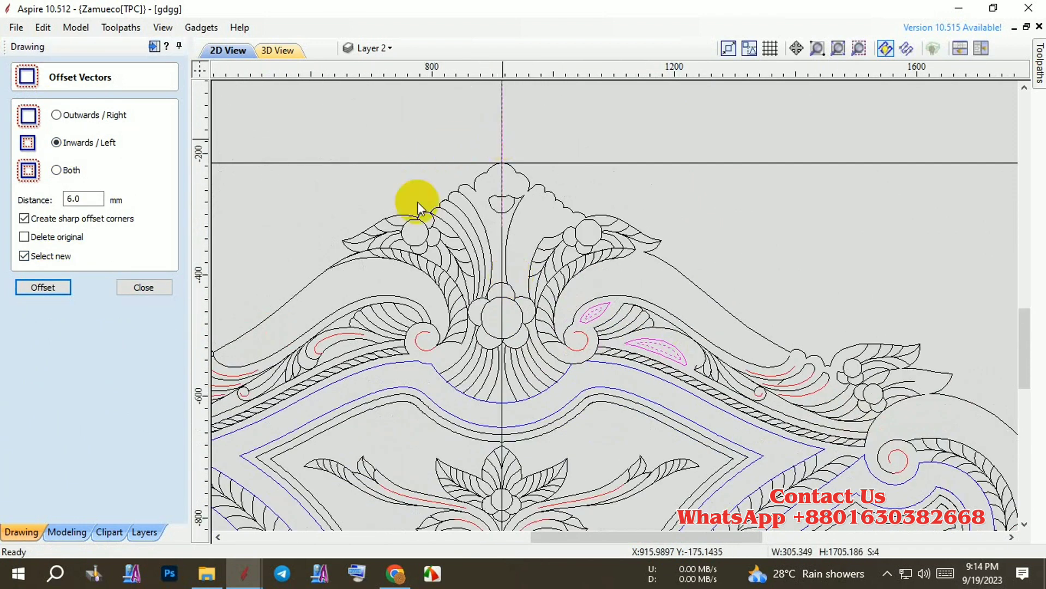
pyautogui.click(143, 289)
# Mirror a copy of the leaf shapes across the centre line
pyautogui.click(97, 277)
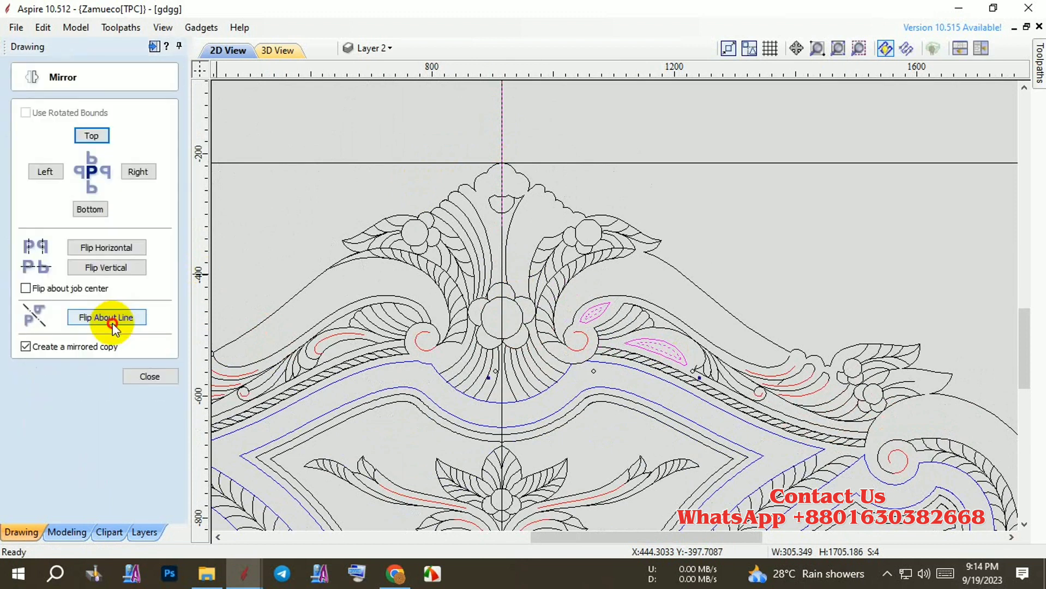
pyautogui.click(105, 316)
pyautogui.scroll(-1, 632, 269)
pyautogui.scroll(-1, 676, 279)
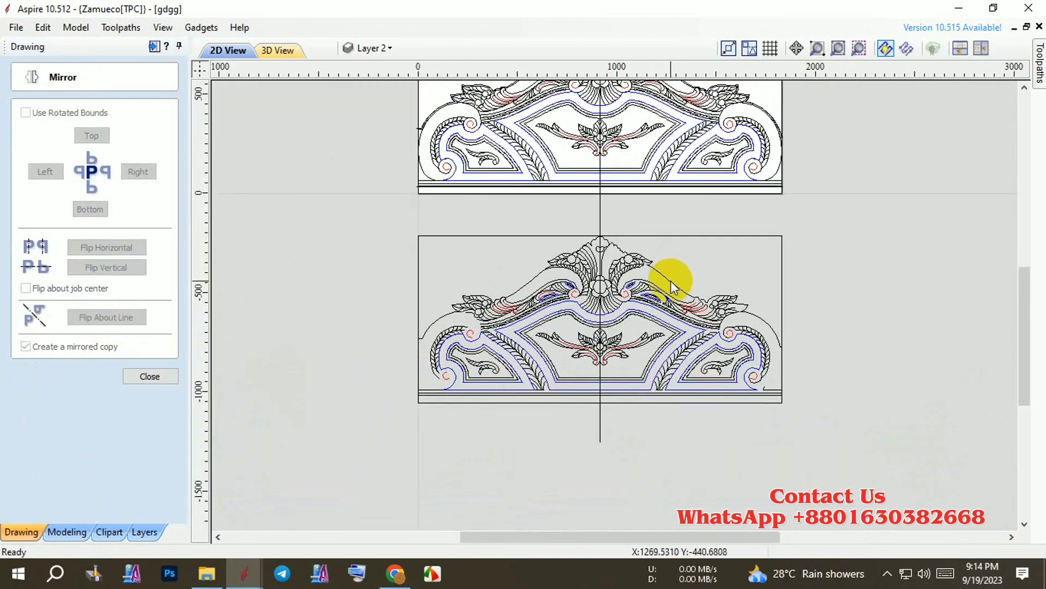
# Select the outer boundary and right-side leaf outlines and confirm their mirrored copy
pyautogui.click(665, 276)
pyautogui.scroll(3, 551, 281)
pyautogui.click(567, 283)
pyautogui.scroll(3, 567, 283)
pyautogui.scroll(-3, 448, 347)
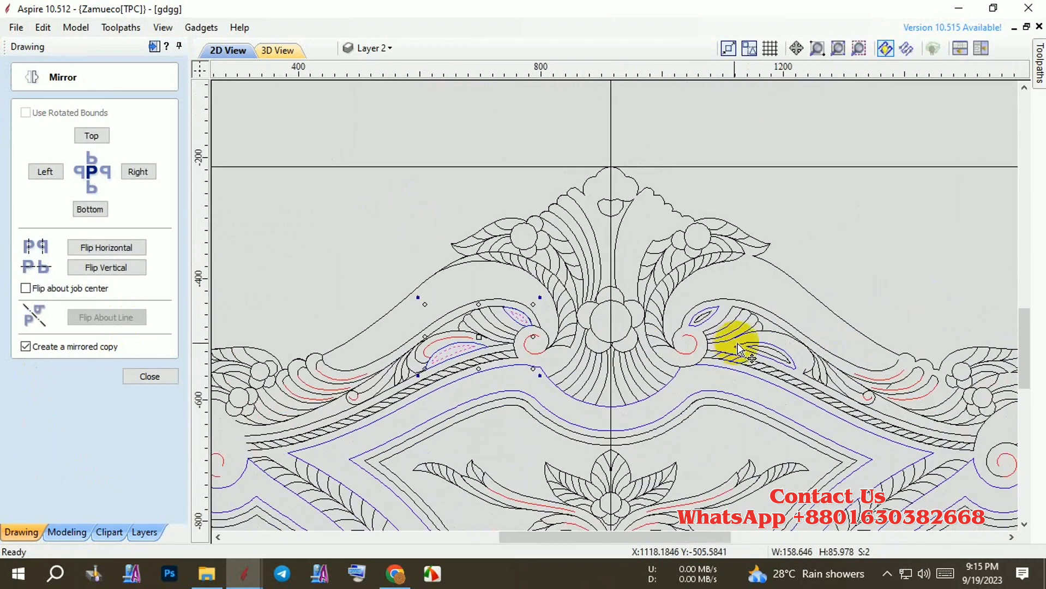
pyautogui.scroll(3, 735, 343)
pyautogui.keyDown('shift'); pyautogui.click(678, 287); pyautogui.keyUp('shift')
pyautogui.keyDown('shift'); pyautogui.click(770, 355); pyautogui.keyUp('shift')
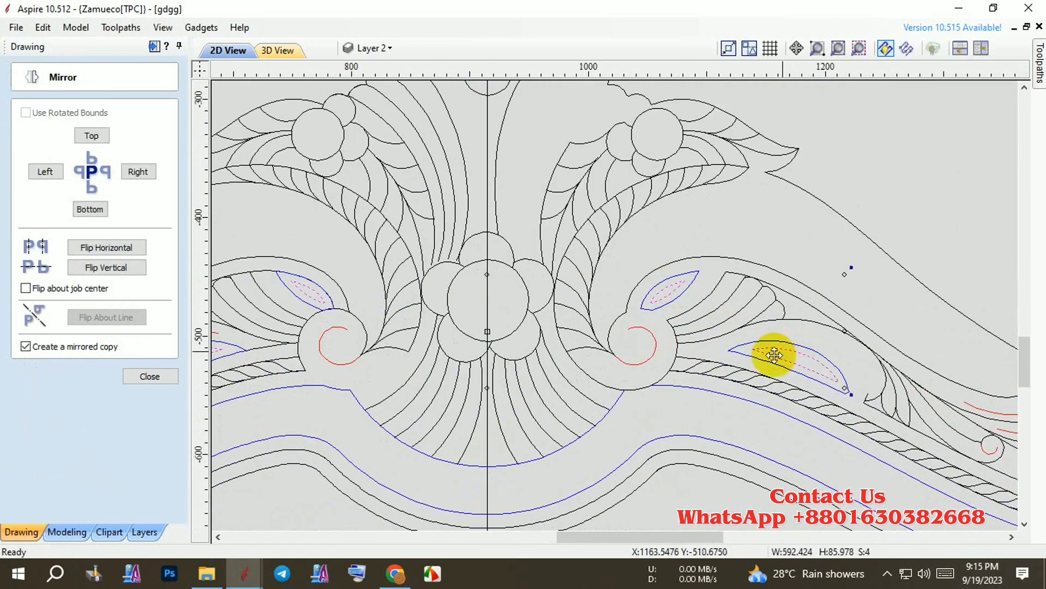
pyautogui.scroll(-3, 770, 355)
pyautogui.click(158, 377)
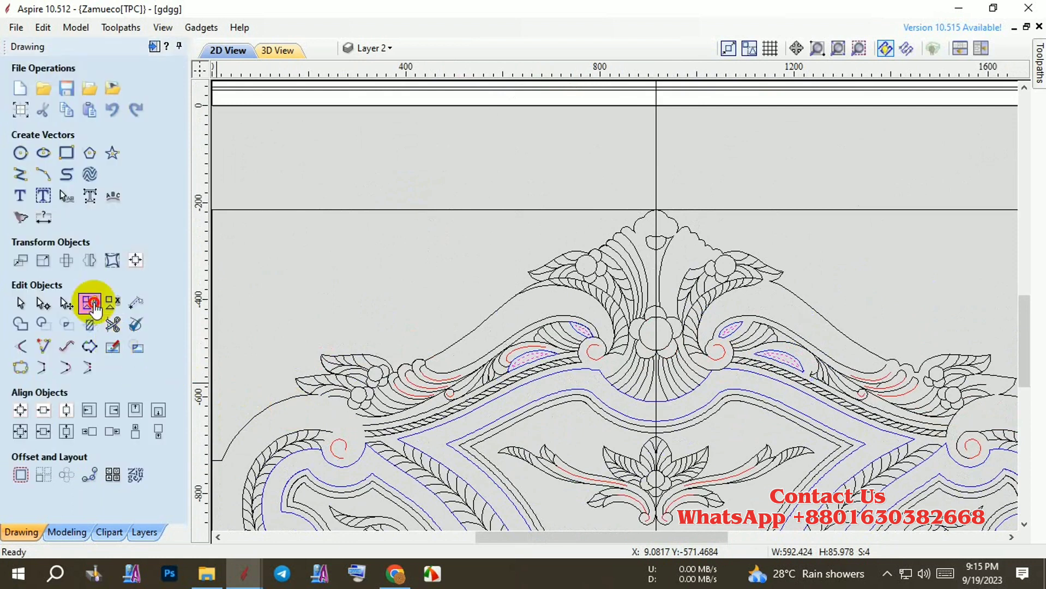
# Select the lower panel outline and centre the design on it with Align Objects
pyautogui.scroll(-2, 523, 374)
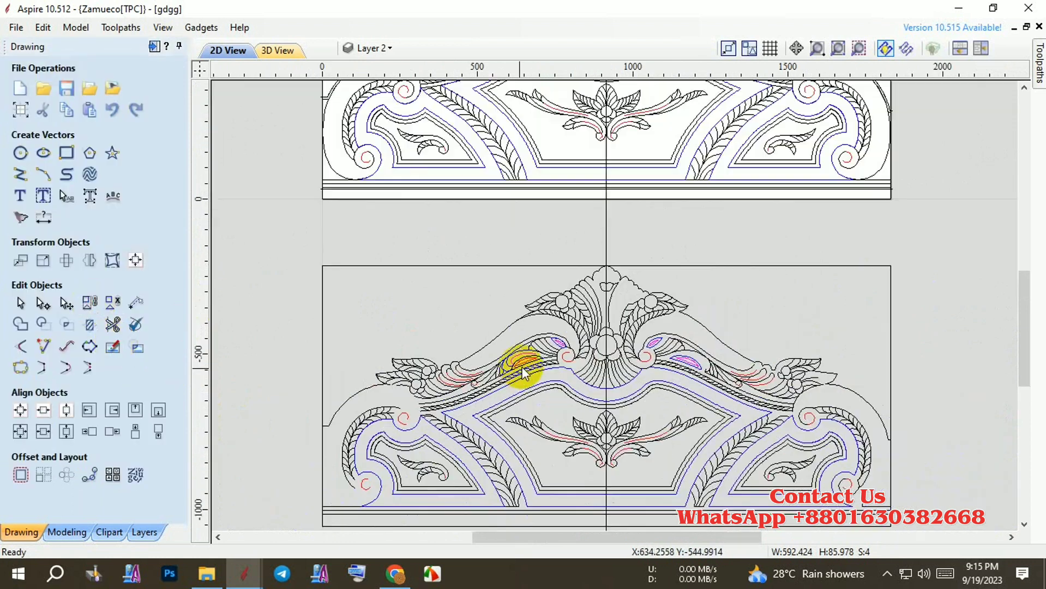
pyautogui.click(534, 266)
pyautogui.scroll(-2, 534, 266)
pyautogui.click(27, 414)
pyautogui.scroll(-2, 553, 243)
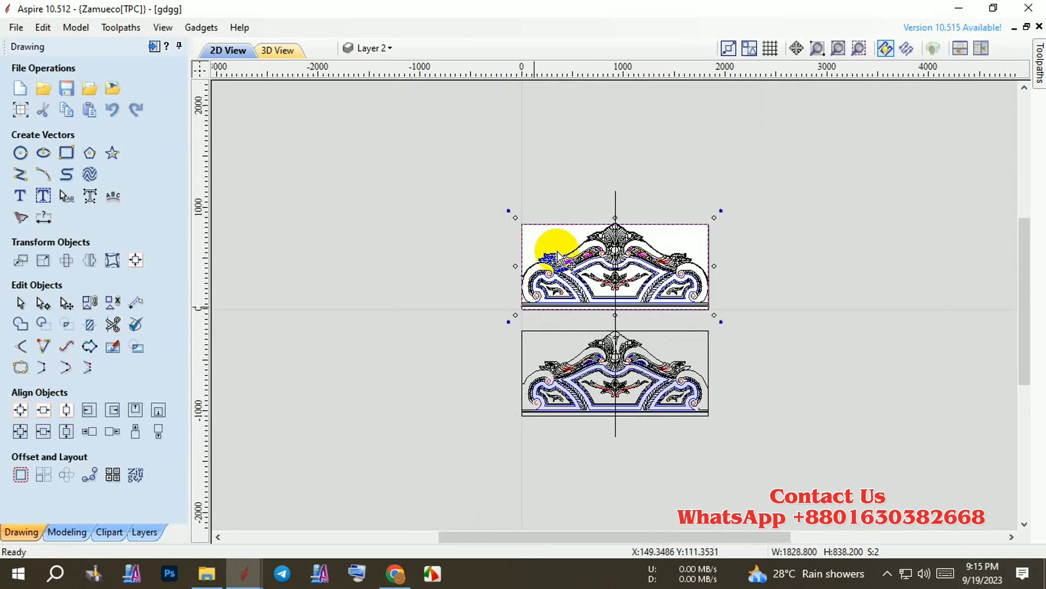
pyautogui.scroll(3, 550, 226)
pyautogui.scroll(3, 598, 284)
pyautogui.scroll(-2, 684, 289)
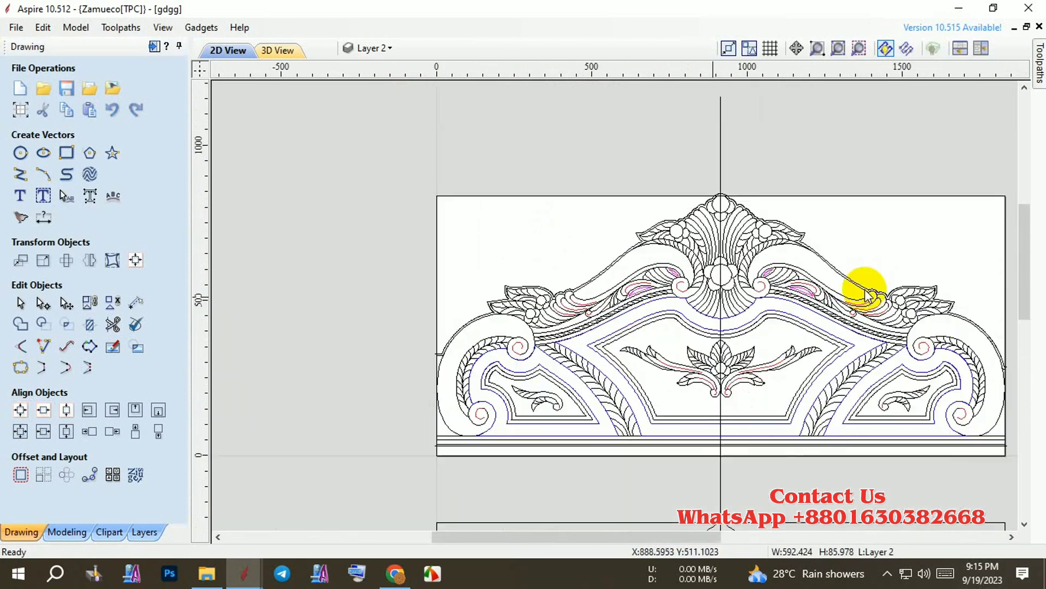
# Open the Profile 2 toolpath's settings from the Toolpaths list for editing
pyautogui.click(1038, 64)
pyautogui.click(990, 421)
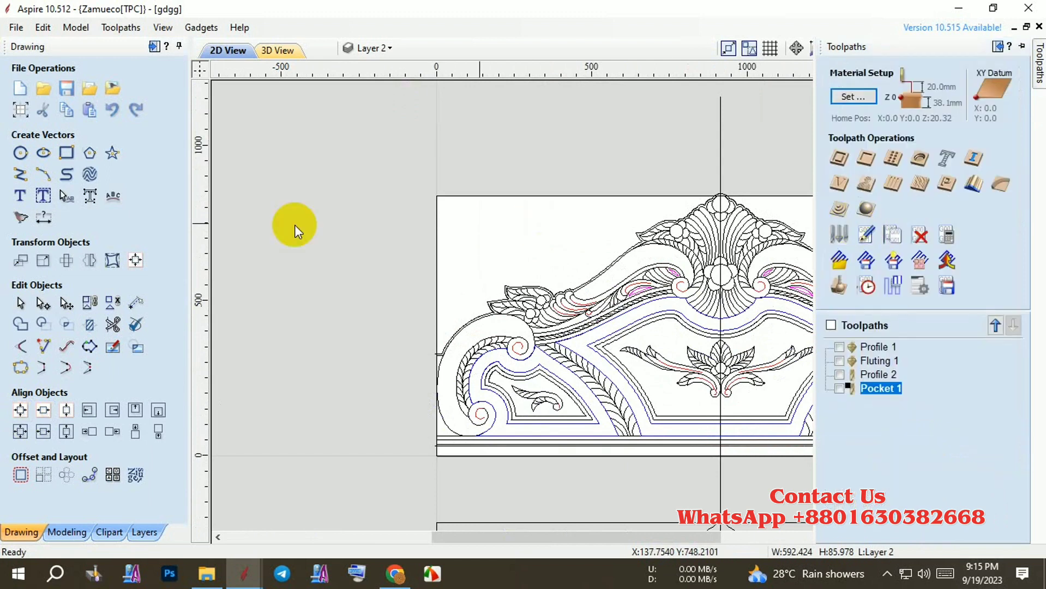
pyautogui.scroll(-2, 290, 224)
pyautogui.scroll(2, 632, 236)
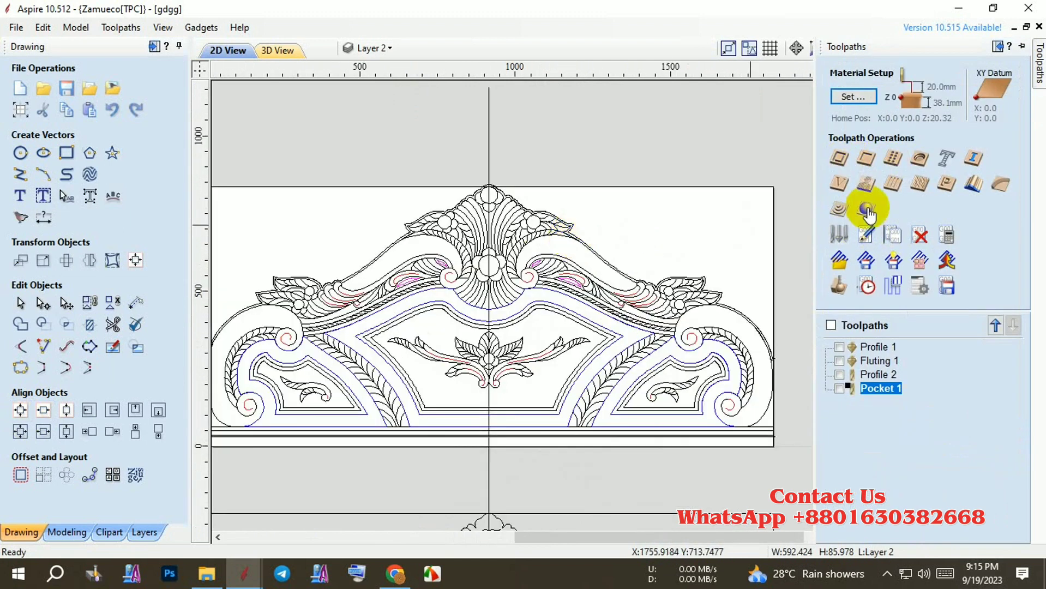
pyautogui.click(875, 372)
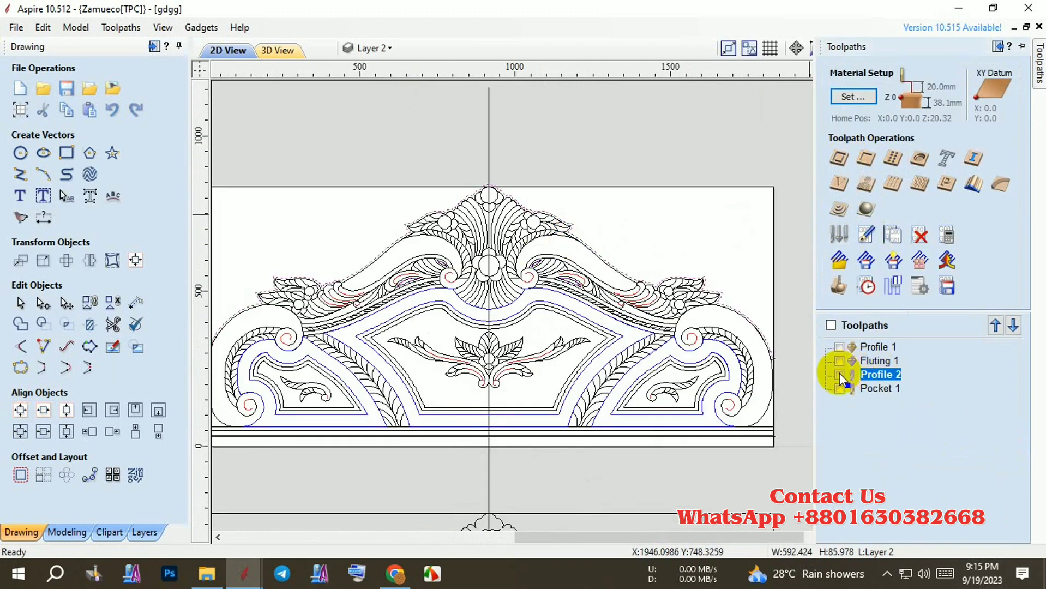
pyautogui.doubleClick(875, 375)
pyautogui.scroll(1, 533, 264)
pyautogui.scroll(2, 540, 264)
pyautogui.scroll(1, 567, 278)
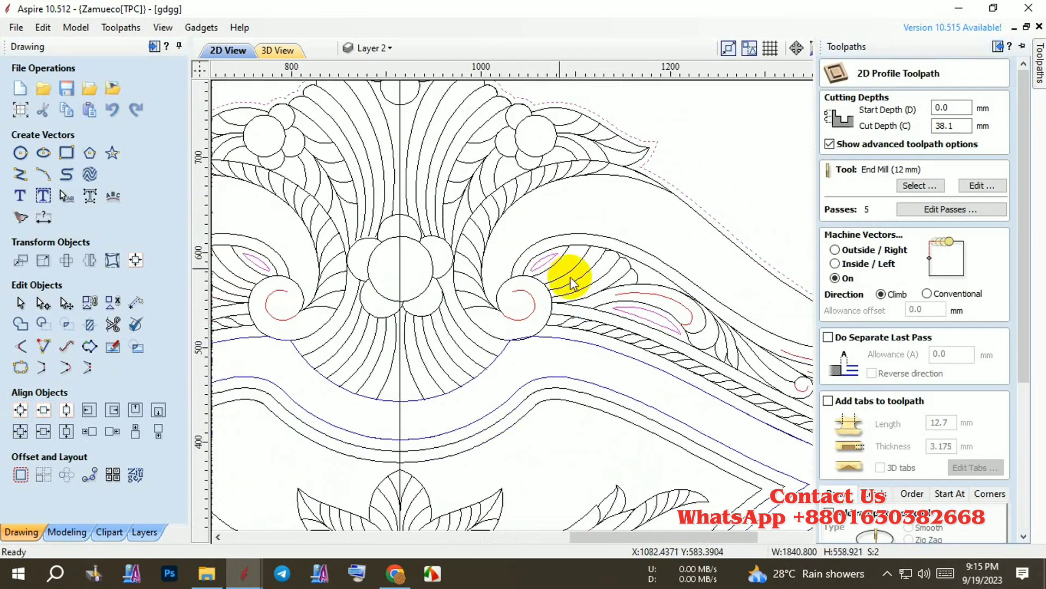
pyautogui.scroll(-2, 570, 281)
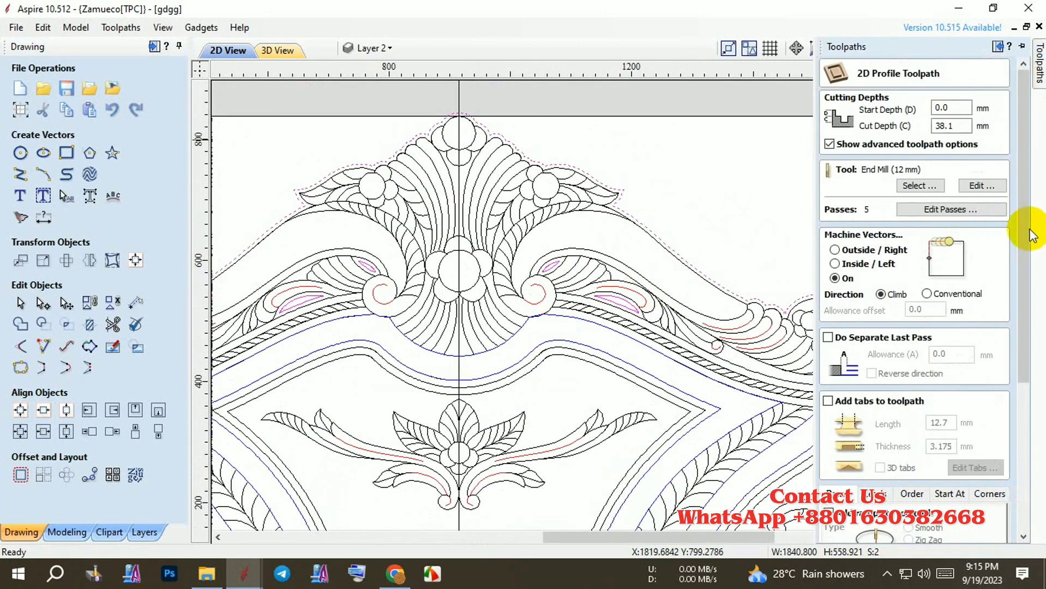
pyautogui.scroll(-5, 1014, 327)
# Recalculate Profile 2, accept the cut-through warning and simulate it on the 3D model
pyautogui.click(860, 530)
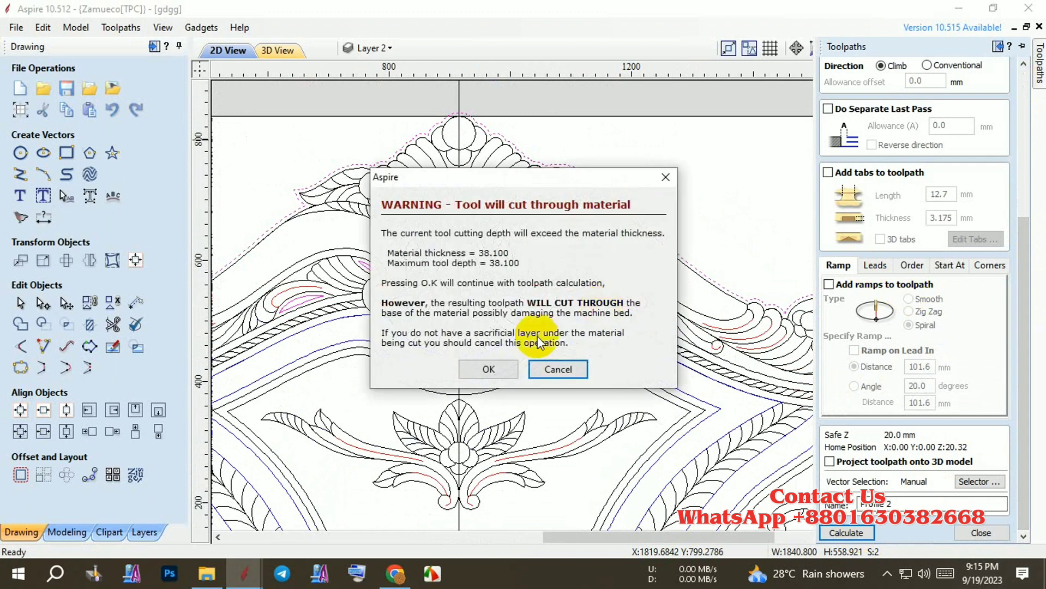
pyautogui.click(500, 373)
pyautogui.click(880, 246)
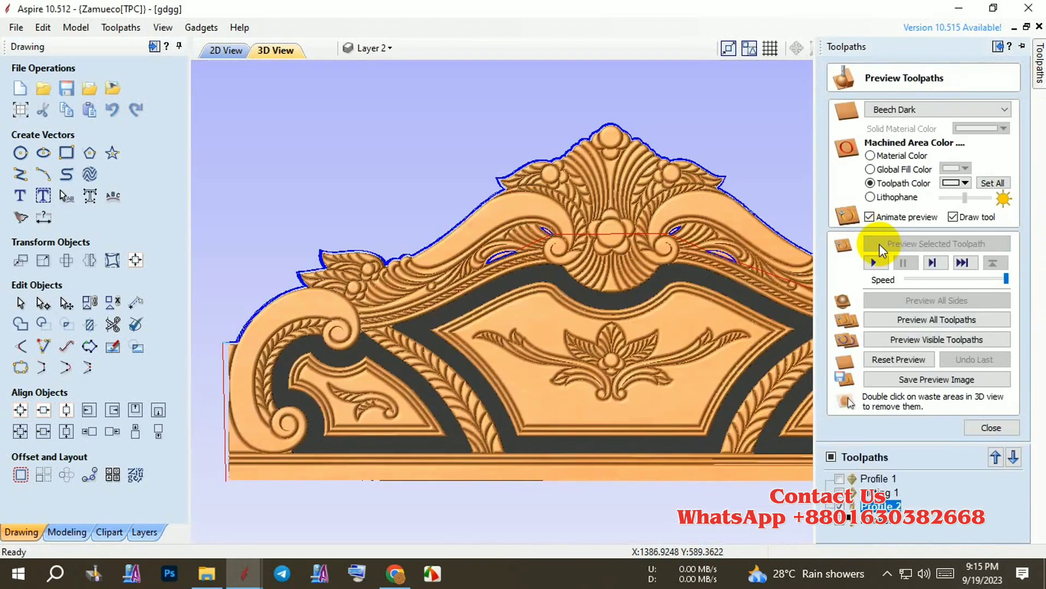
pyautogui.scroll(2, 703, 270)
pyautogui.scroll(-2, 690, 270)
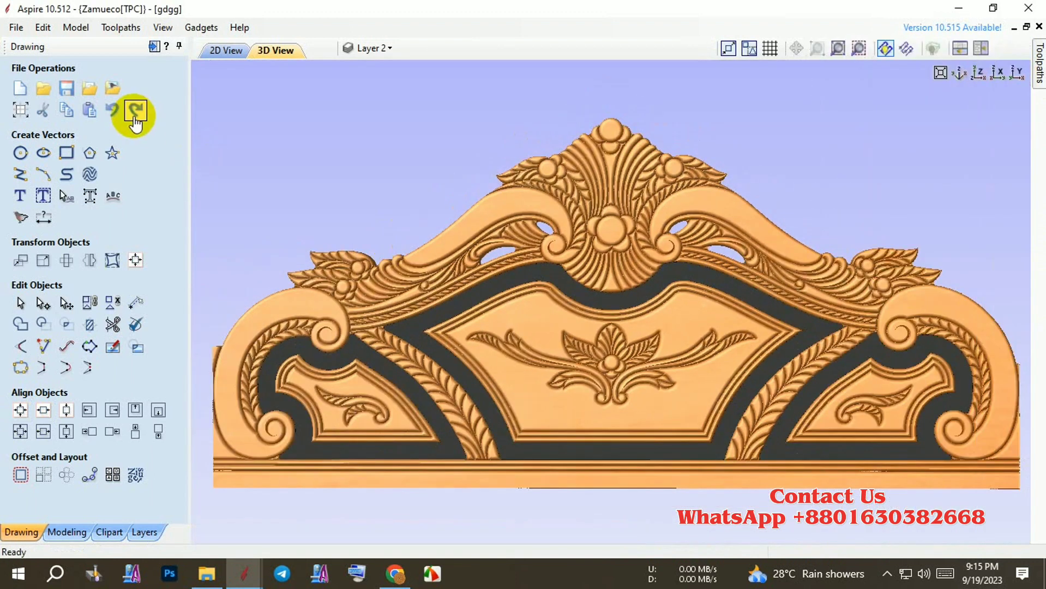
pyautogui.click(178, 49)
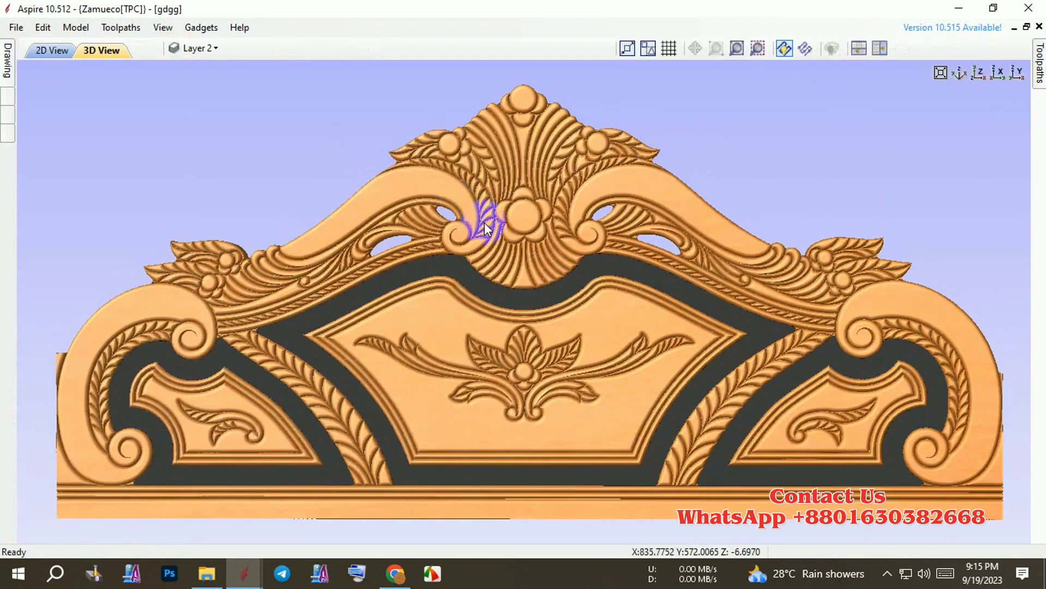
# Save the job and pan across the carved headboard in the 3D preview
pyautogui.hotkey('ctrl', 's')
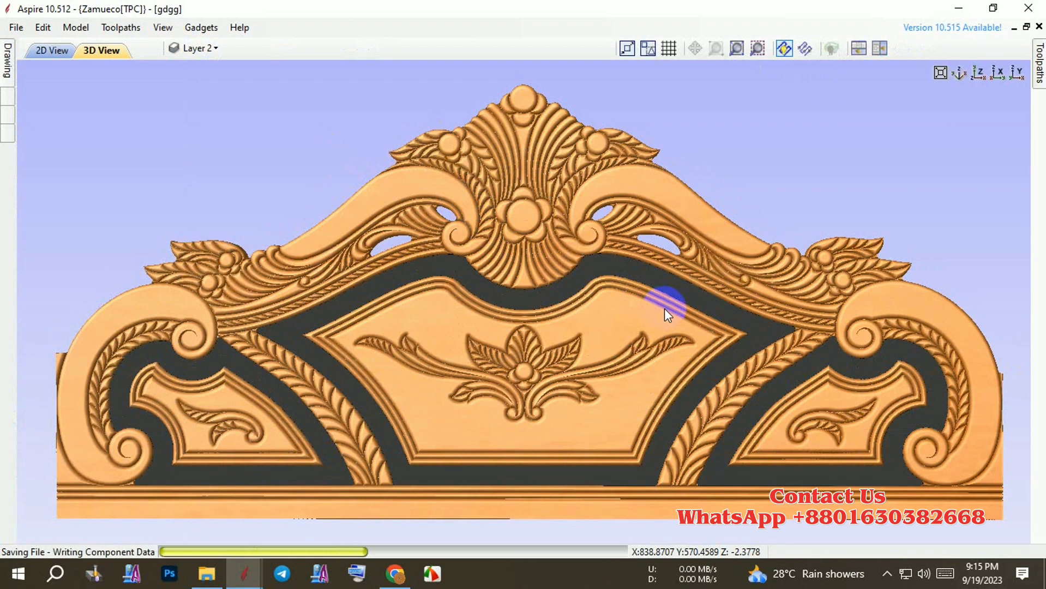
pyautogui.scroll(2, 774, 281)
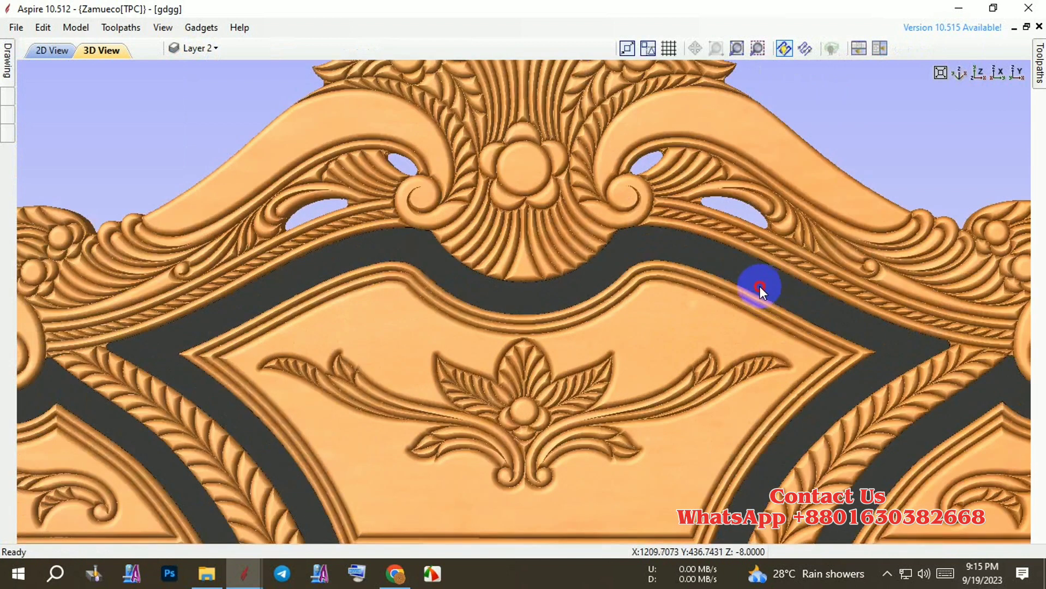
pyautogui.moveTo(759, 286); pyautogui.dragTo(608, 267, button='middle')
pyautogui.scroll(-1, 655, 268)
pyautogui.scroll(-1, 656, 268)
pyautogui.scroll(-1, 655, 268)
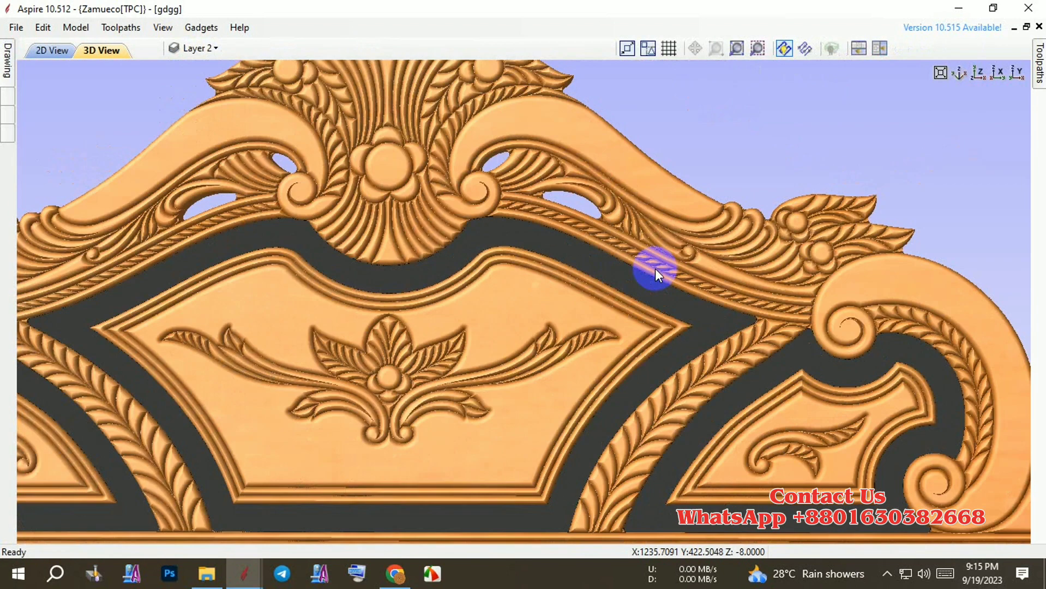
pyautogui.scroll(-1, 759, 319)
pyautogui.scroll(-2, 783, 322)
pyautogui.scroll(-1, 669, 319)
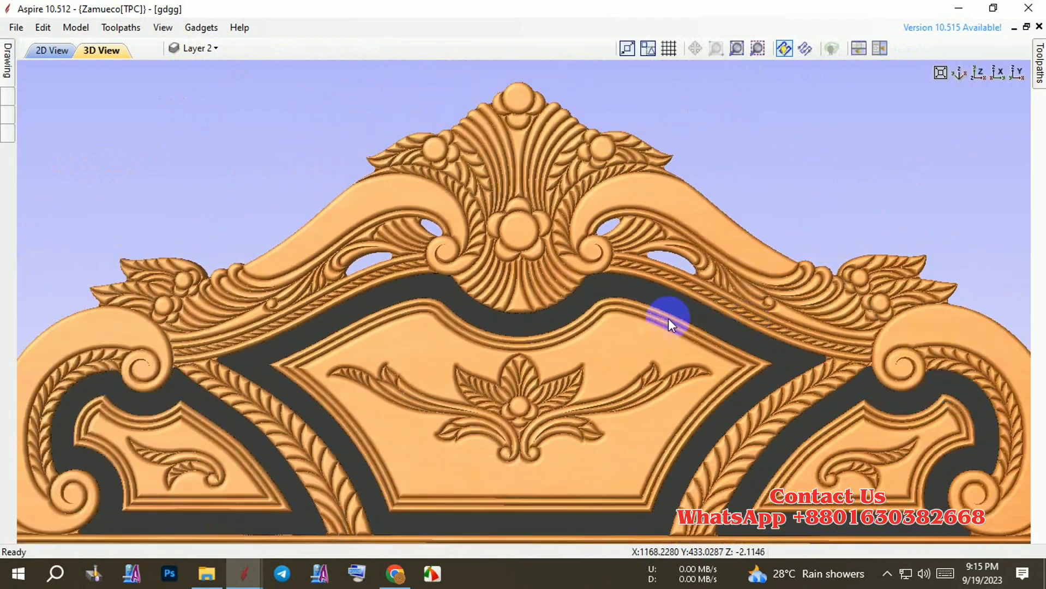
pyautogui.scroll(-1, 701, 307)
pyautogui.scroll(-1, 676, 314)
pyautogui.scroll(-1, 608, 278)
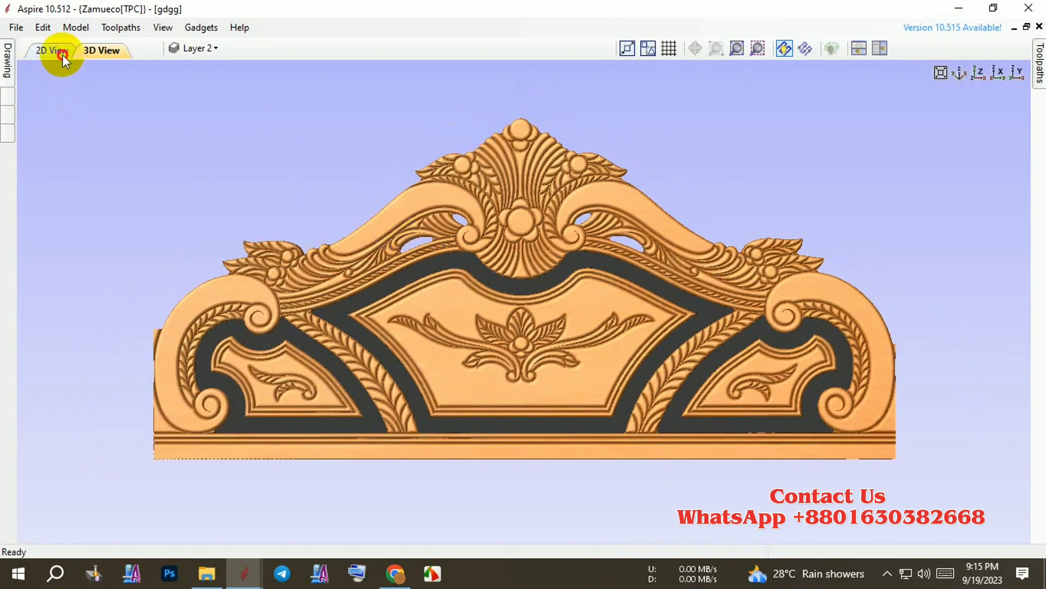
# Back in the 2D view, select and delete the lower duplicate design
pyautogui.click(61, 51)
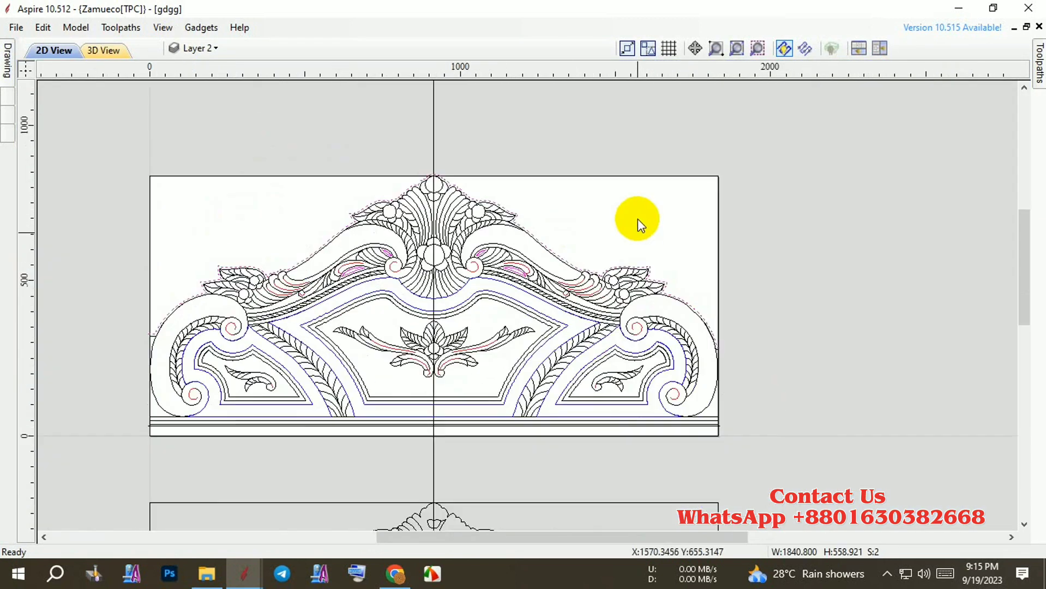
pyautogui.scroll(-2, 639, 223)
pyautogui.scroll(1, 408, 292)
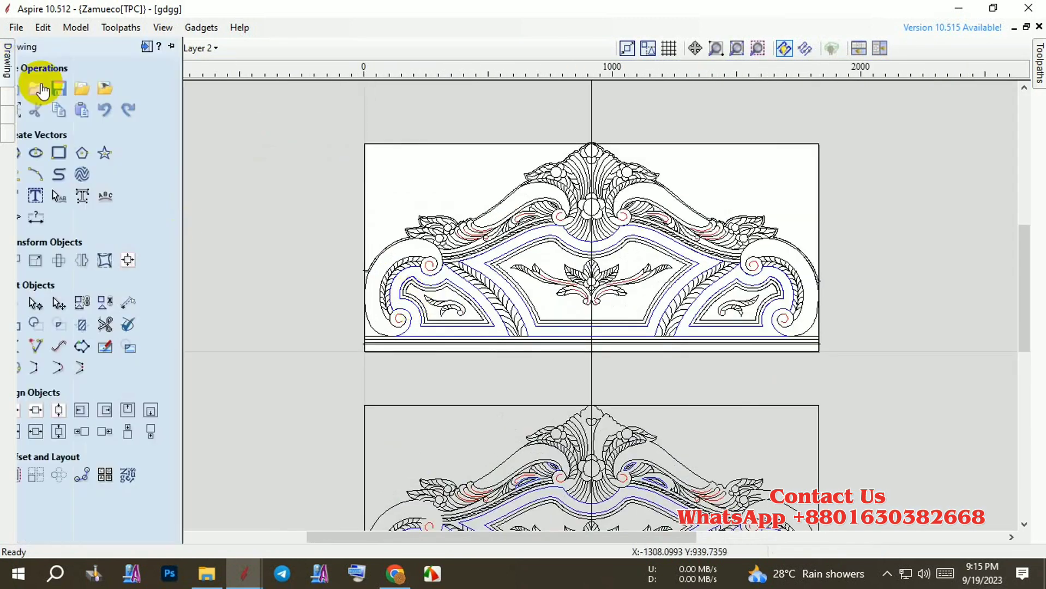
pyautogui.scroll(-3, 382, 322)
pyautogui.moveTo(406, 352); pyautogui.dragTo(707, 523)
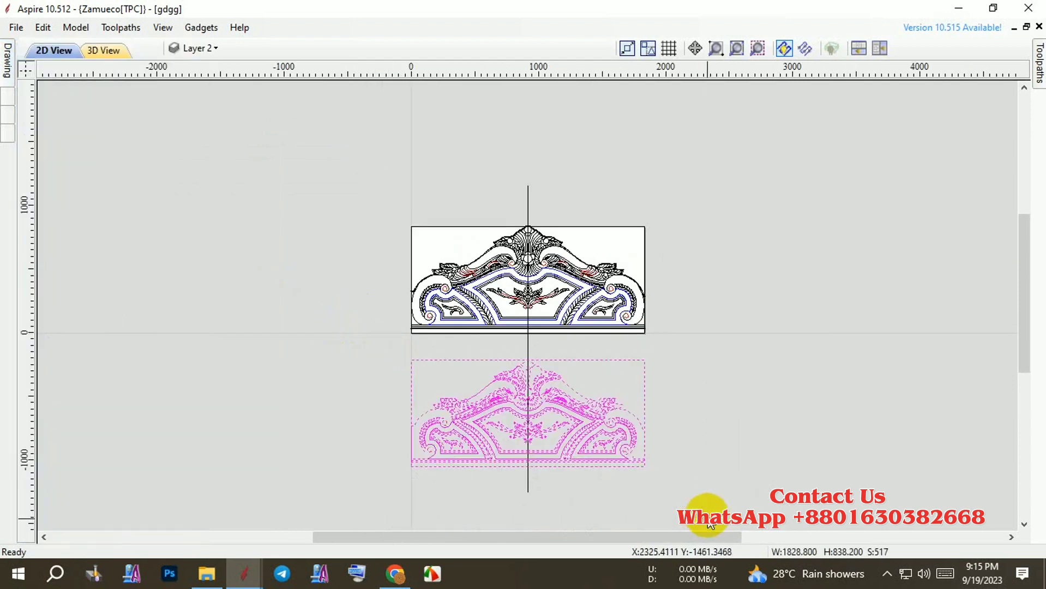
pyautogui.press('Delete')
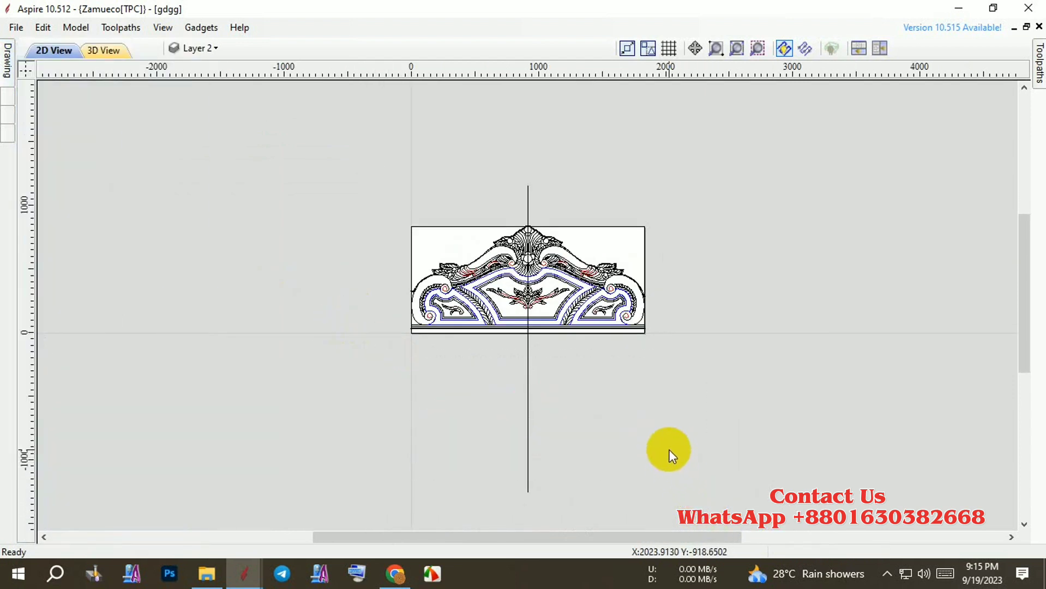
# Resize the job to 33 × 72 inches and switch units to mm (838.2 × 1828.8 mm)
pyautogui.scroll(1, 388, 302)
pyautogui.click(196, 48)
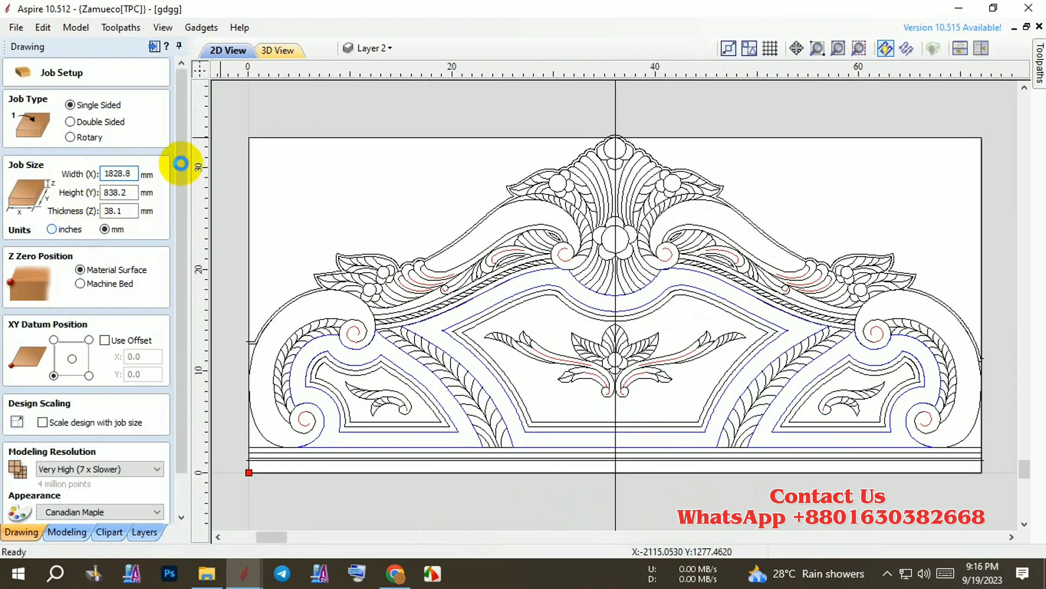
pyautogui.moveTo(180, 163); pyautogui.dragTo(185, 275)
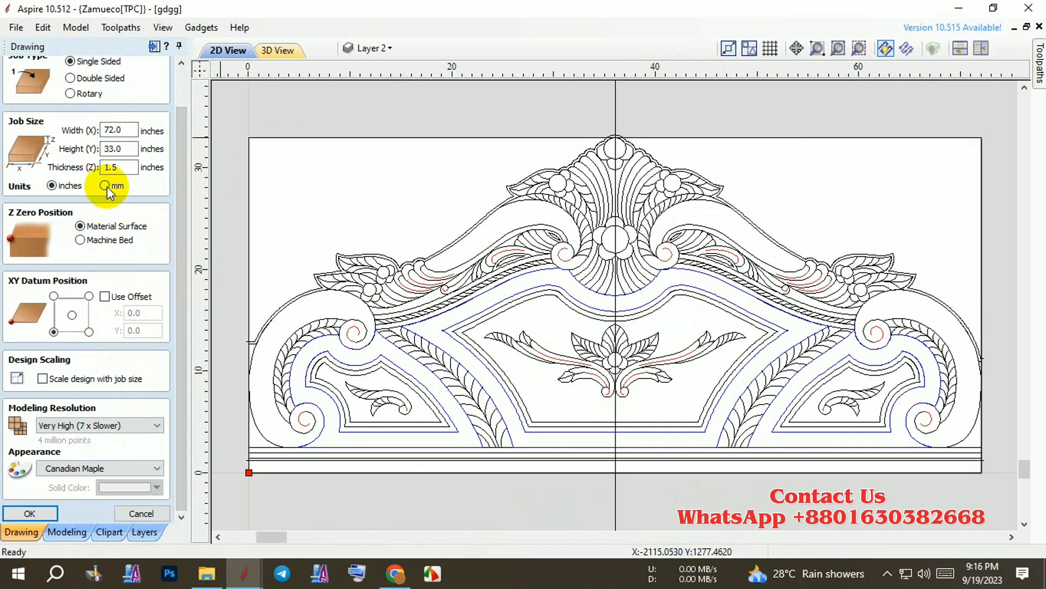
pyautogui.moveTo(121, 130)
pyautogui.mouseDown()
pyautogui.moveTo(69, 130)
pyautogui.moveTo(78, 149)
pyautogui.mouseUp()
pyautogui.write('33')
pyautogui.write('72')
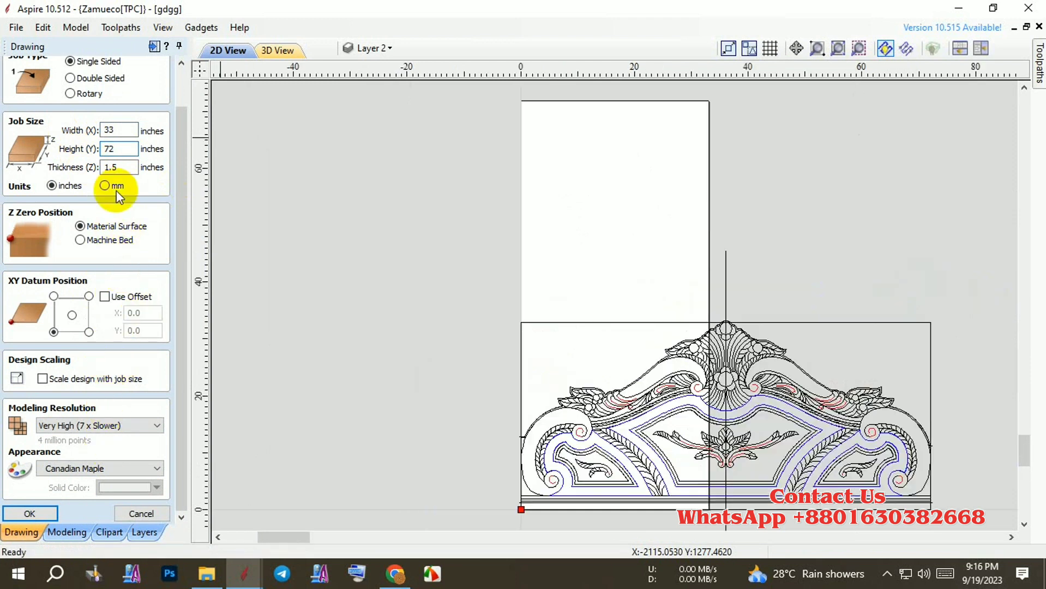
pyautogui.click(105, 185)
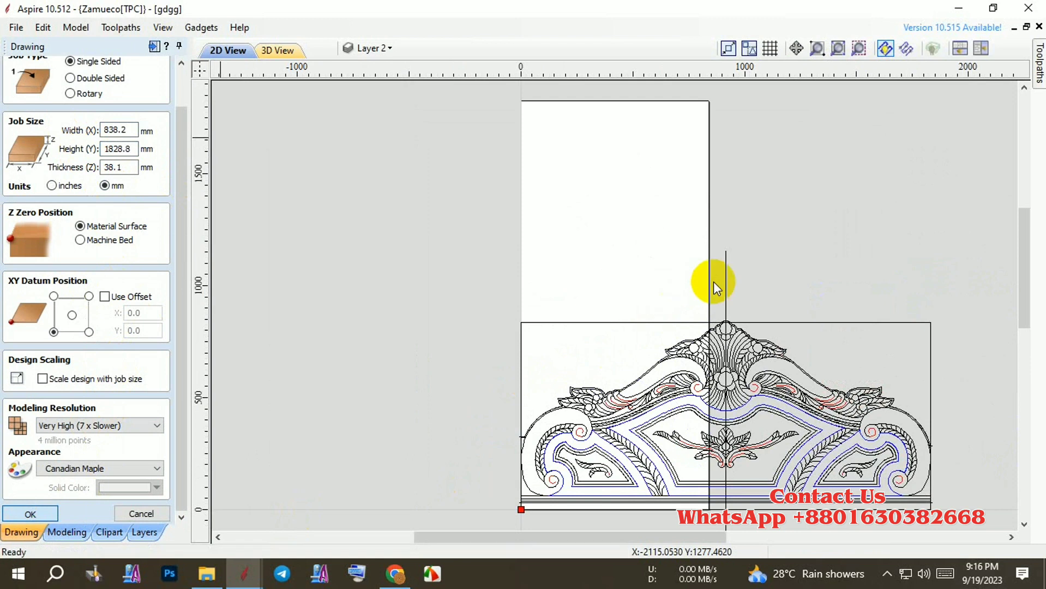
pyautogui.press('Return')
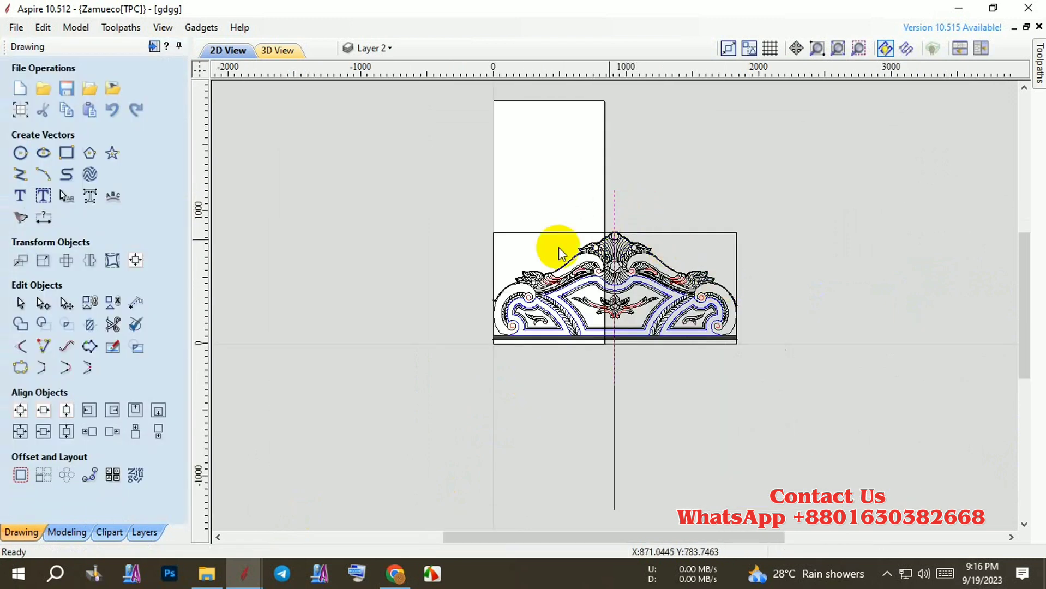
# Start the vector trimming tool, then exit it without trimming anything
pyautogui.scroll(2, 560, 249)
pyautogui.scroll(-2, 447, 238)
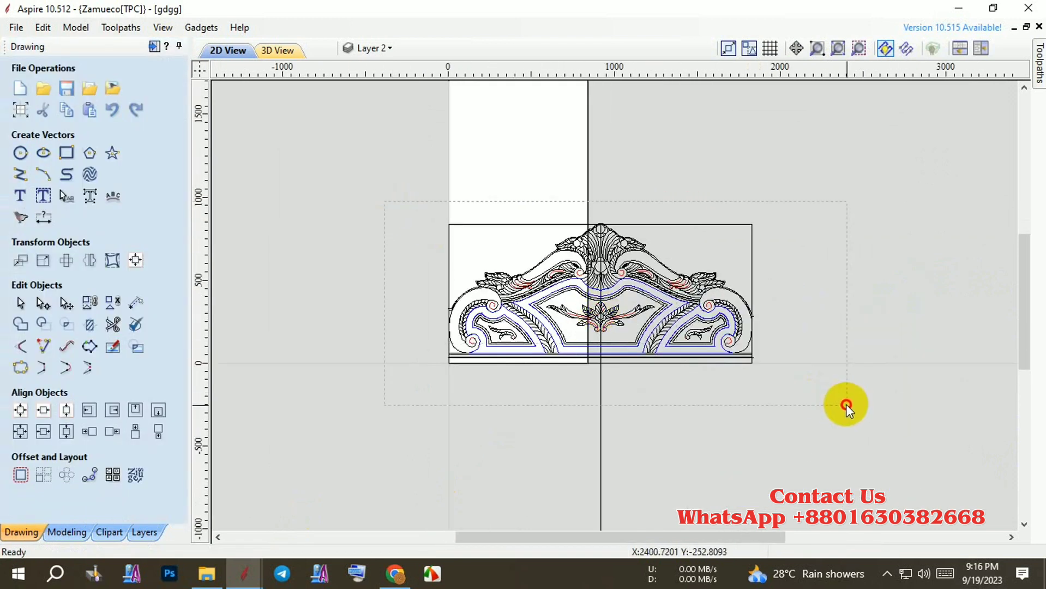
pyautogui.click(94, 326)
pyautogui.scroll(2, 401, 303)
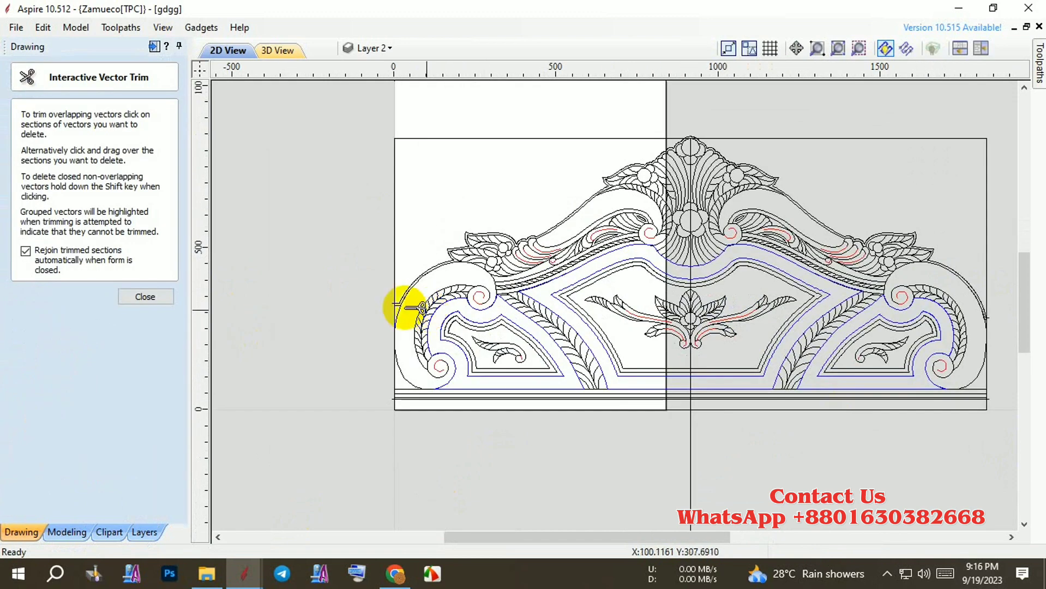
pyautogui.scroll(3, 376, 302)
pyautogui.scroll(-5, 310, 315)
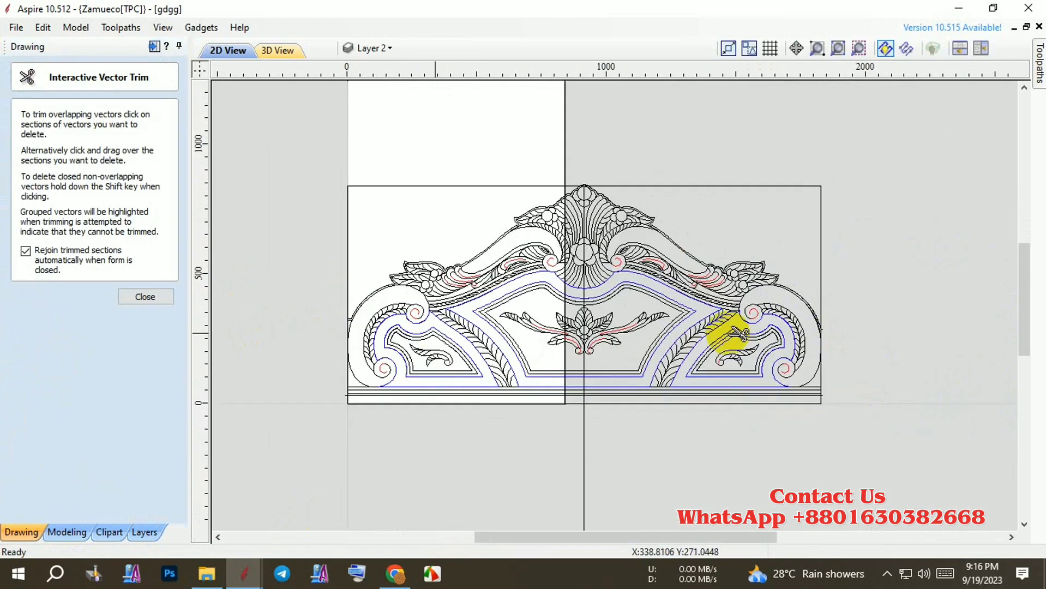
pyautogui.scroll(3, 730, 345)
pyautogui.scroll(2, 813, 341)
pyautogui.press('Escape')
pyautogui.scroll(-5, 806, 342)
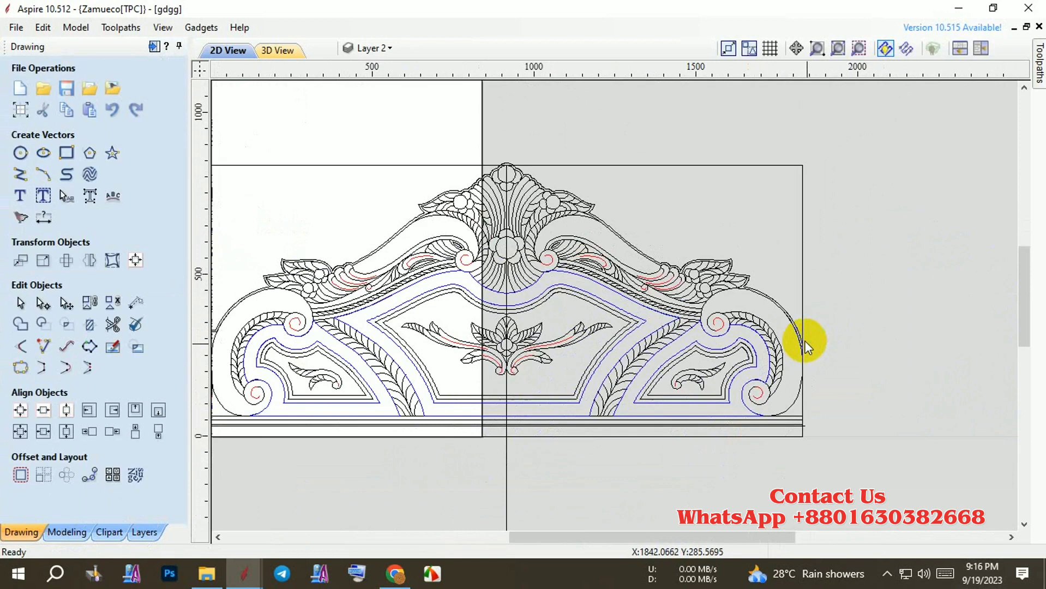
pyautogui.scroll(-2, 627, 283)
# Select the whole headboard, rotate it 90° and align it within the material
pyautogui.hotkey('ctrl', 'a')
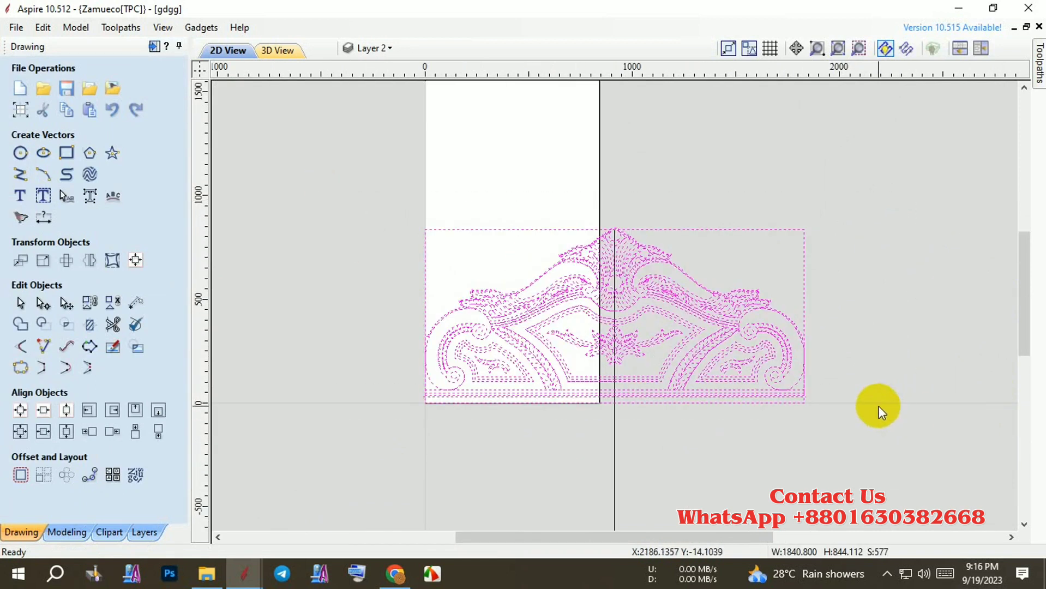
pyautogui.moveTo(867, 408); pyautogui.dragTo(811, 414)
pyautogui.press('Escape')
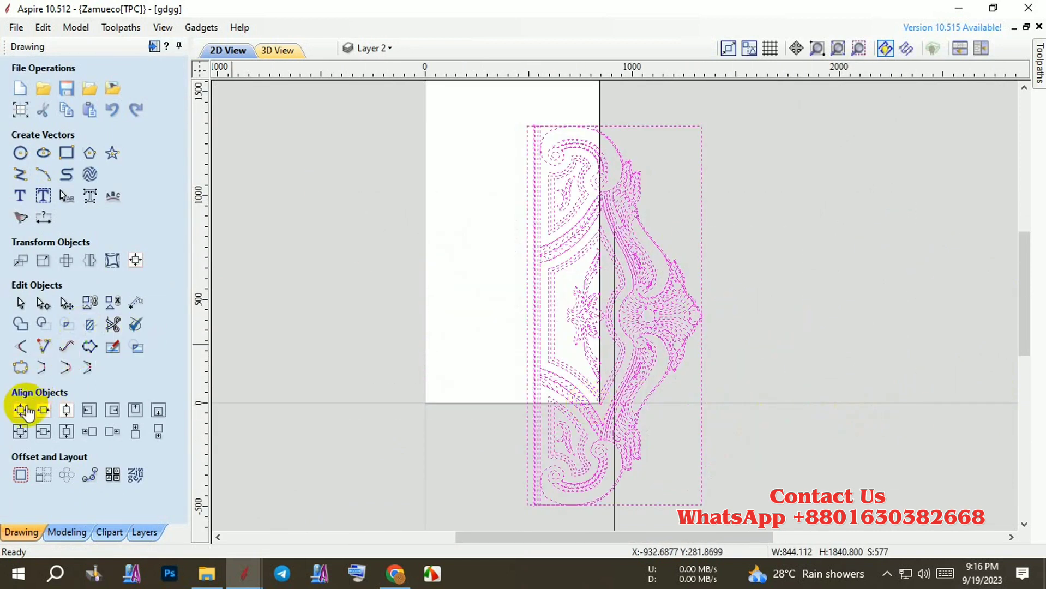
pyautogui.click(20, 410)
pyautogui.scroll(3, 459, 490)
pyautogui.scroll(-1, 473, 374)
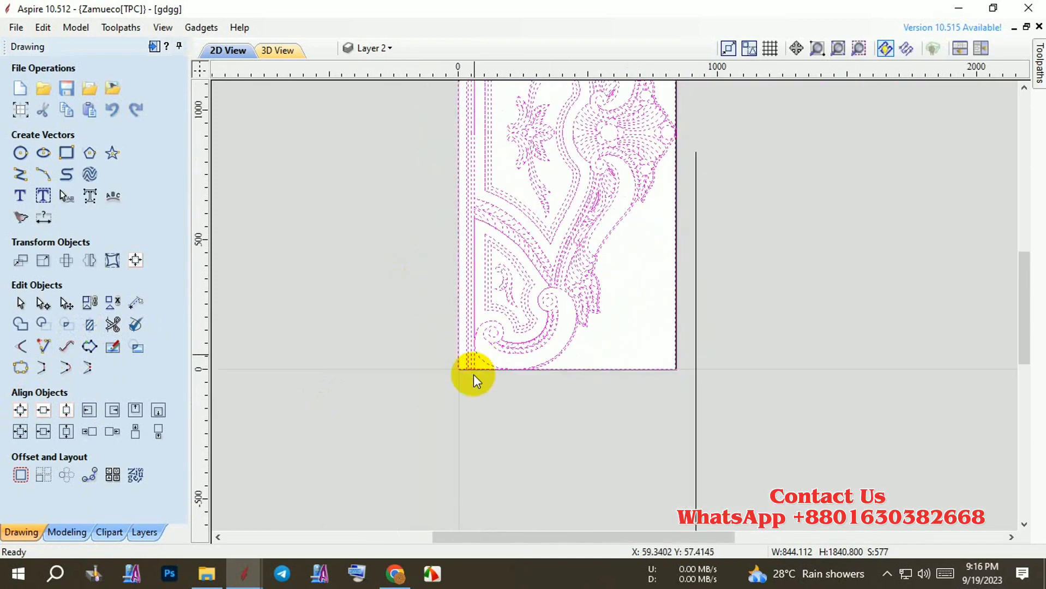
pyautogui.scroll(3, 429, 383)
pyautogui.scroll(2, 398, 396)
pyautogui.scroll(3, 398, 397)
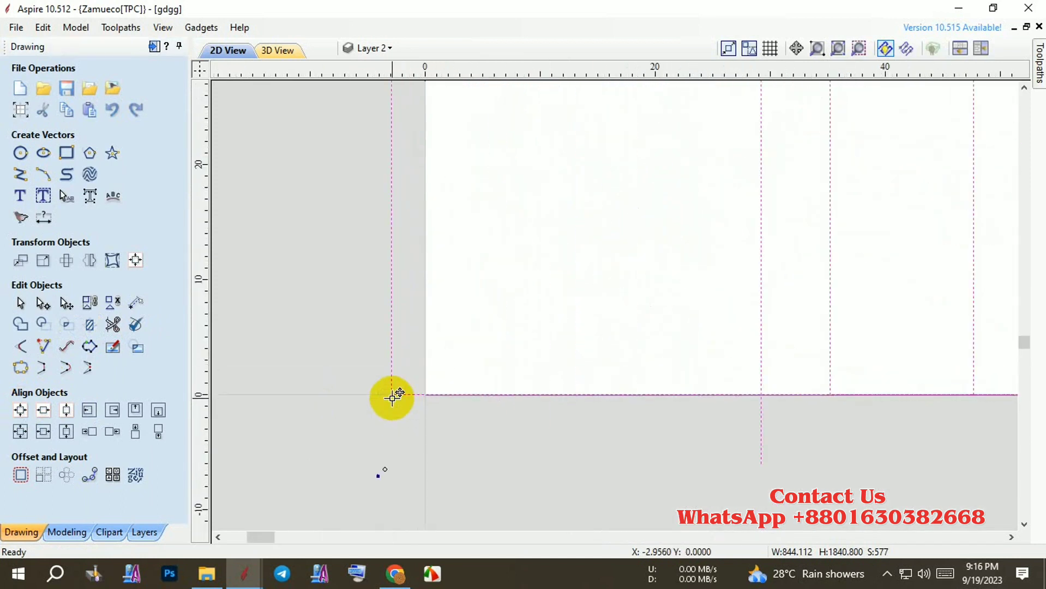
# Snap the design's corner onto the material's 0,0 origin and deselect it
pyautogui.moveTo(420, 392); pyautogui.dragTo(441, 392)
pyautogui.scroll(-2, 440, 392)
pyautogui.scroll(-2, 498, 419)
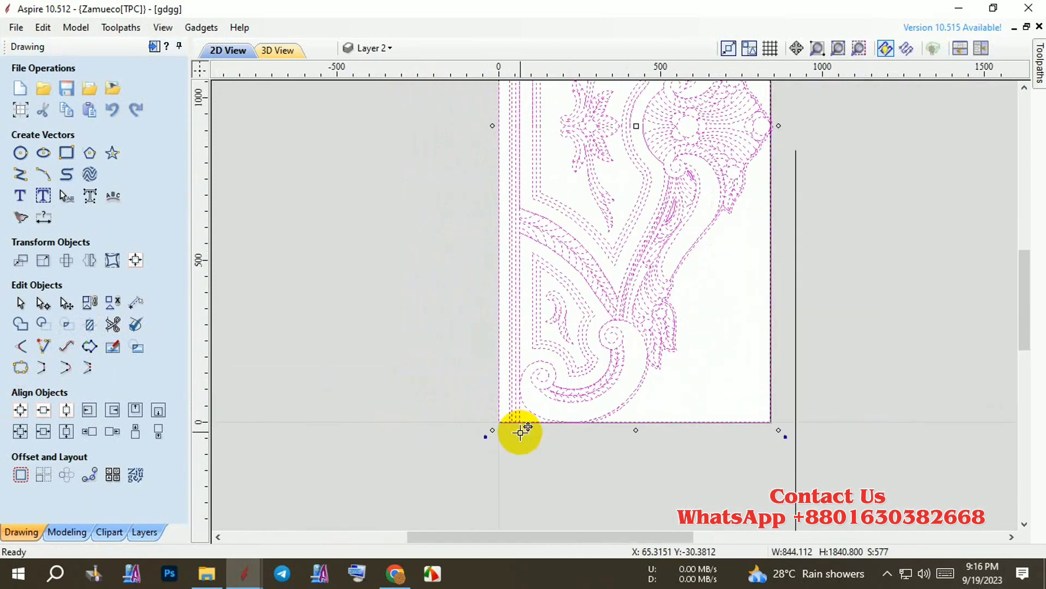
pyautogui.scroll(-2, 518, 427)
pyautogui.click(519, 131)
pyautogui.scroll(1, 519, 131)
pyautogui.scroll(1, 519, 130)
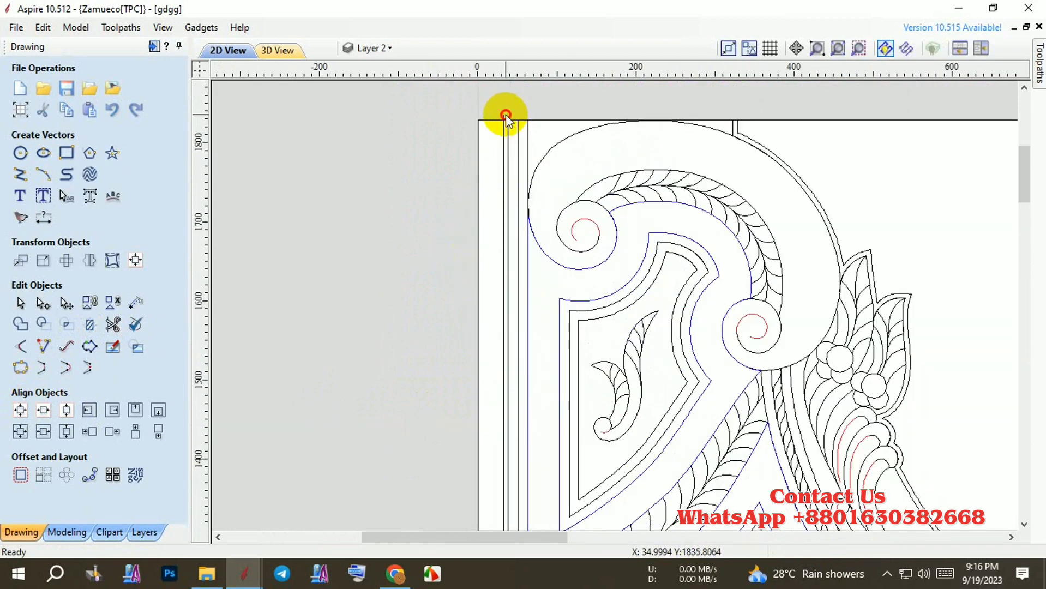
pyautogui.scroll(-1, 506, 114)
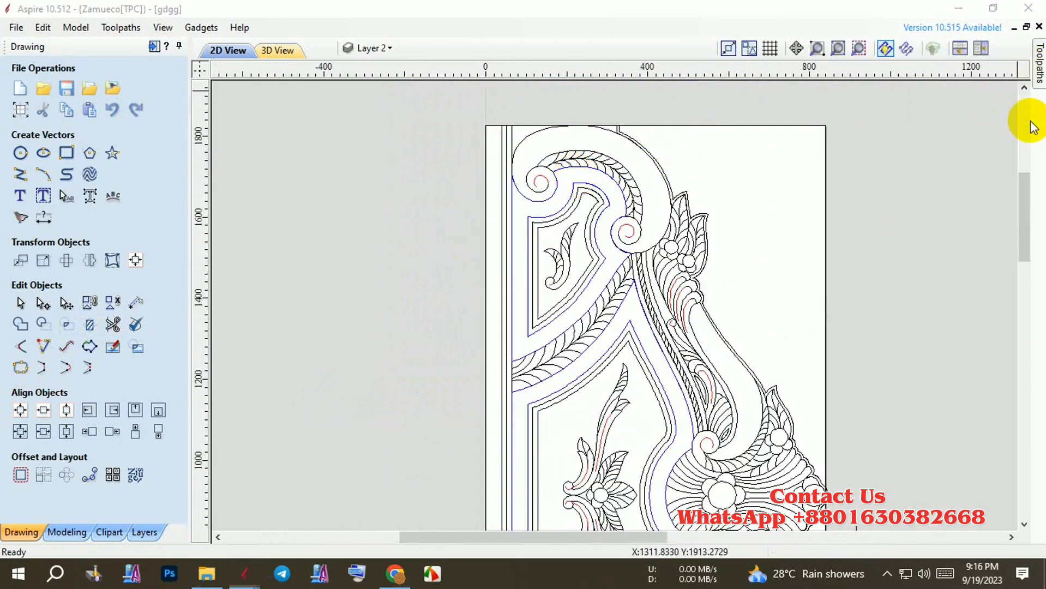
# Open Profile 1's settings and check the selected vectors' right-click actions
pyautogui.click(1039, 65)
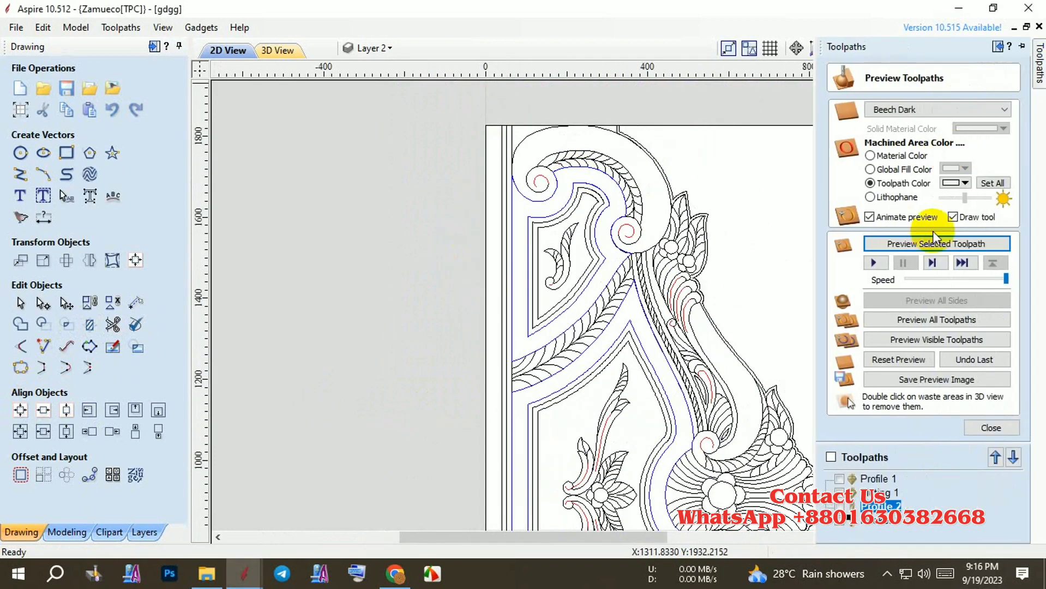
pyautogui.click(884, 478)
pyautogui.doubleClick(883, 478)
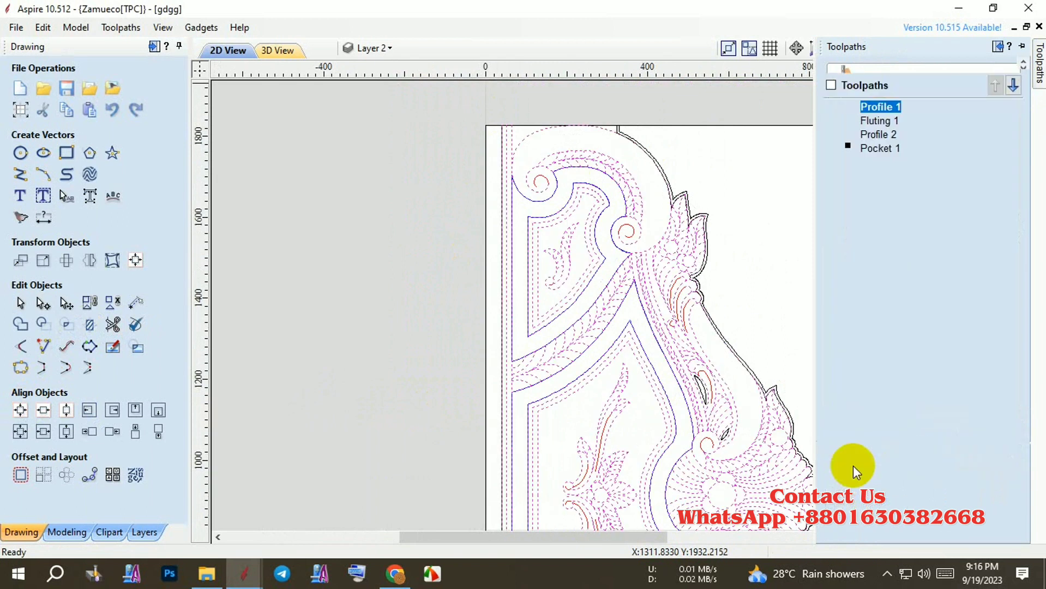
pyautogui.scroll(-2, 443, 128)
pyautogui.scroll(1, 537, 291)
pyautogui.scroll(1, 504, 322)
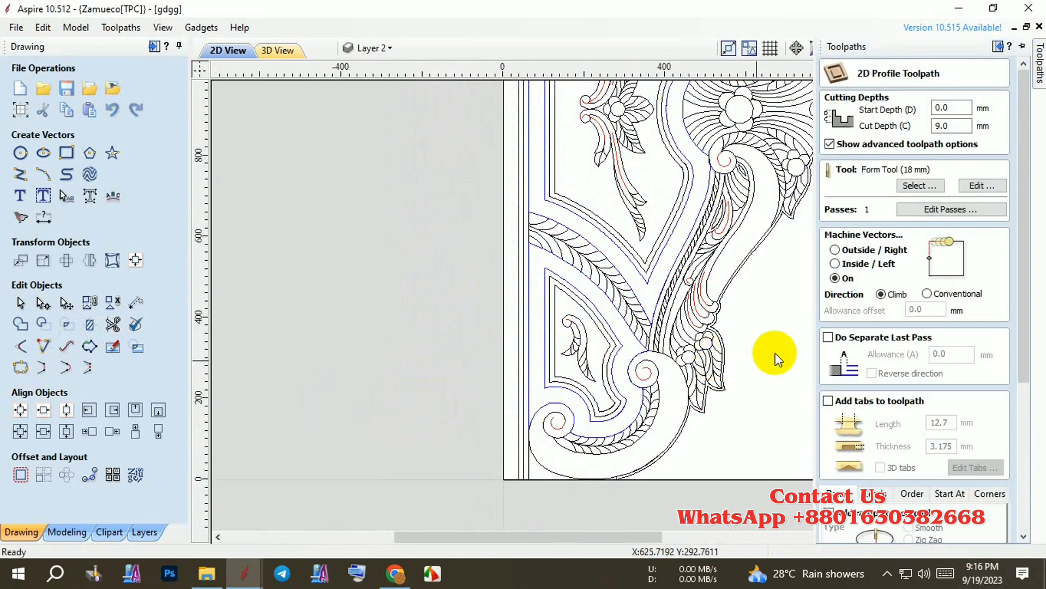
pyautogui.scroll(2, 689, 332)
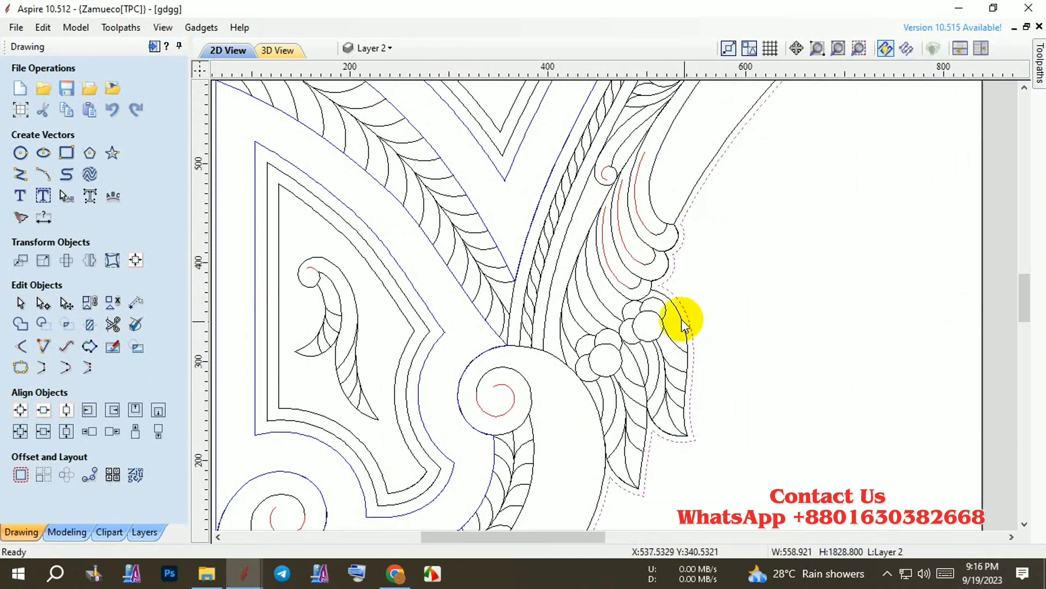
pyautogui.rightClick(682, 325)
pyautogui.moveTo(738, 530)
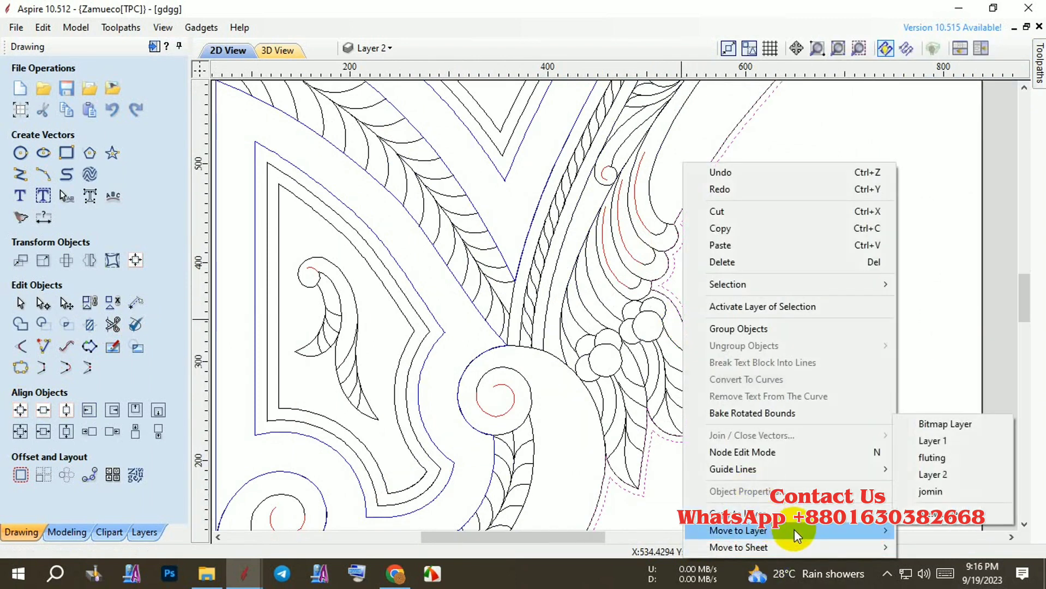
pyautogui.click(817, 351)
pyautogui.scroll(-2, 537, 168)
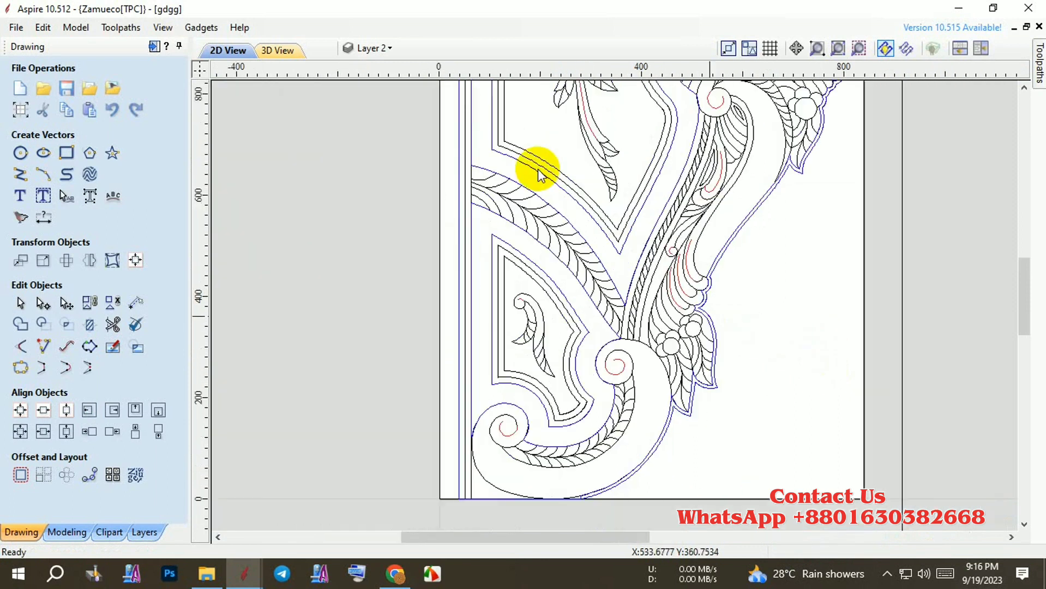
# Hide the layer holding the blue vectors and close the Profile 1 settings
pyautogui.click(389, 49)
pyautogui.click(370, 133)
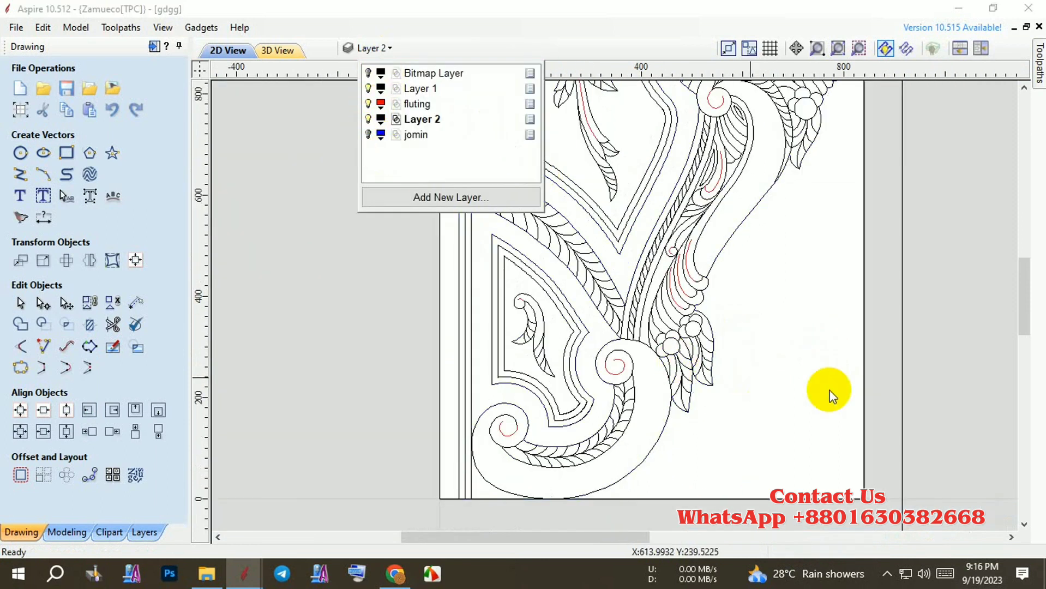
pyautogui.scroll(-3, 775, 359)
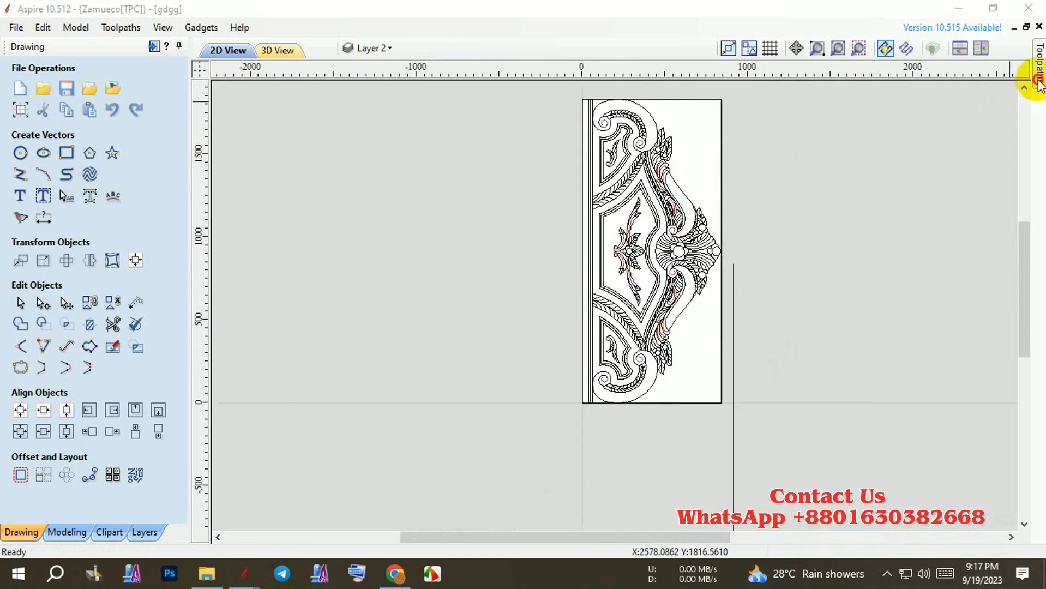
pyautogui.click(1033, 76)
pyautogui.moveTo(1018, 366); pyautogui.dragTo(970, 521)
pyautogui.scroll(-3, 970, 521)
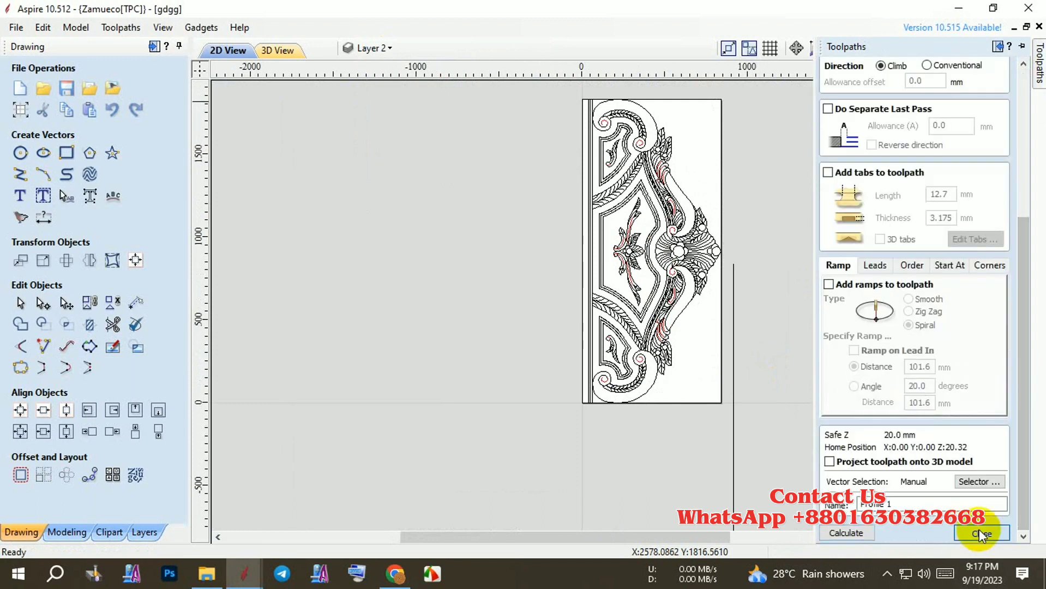
pyautogui.click(976, 527)
# Move the selected vectors to the jomin layer from Profile 1's settings
pyautogui.doubleClick(875, 336)
pyautogui.scroll(2, 670, 303)
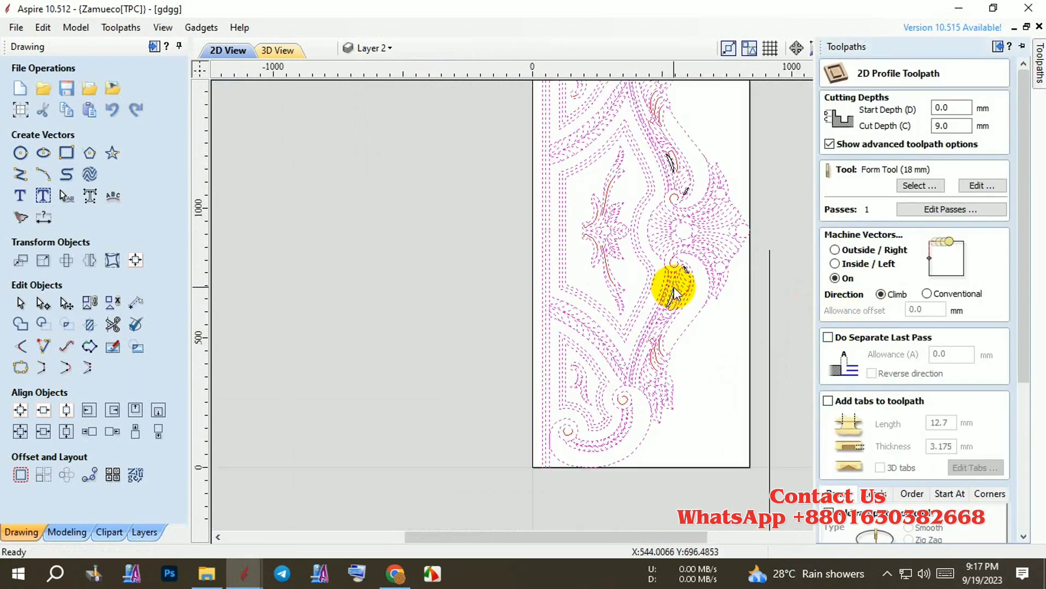
pyautogui.scroll(2, 673, 288)
pyautogui.scroll(1, 658, 257)
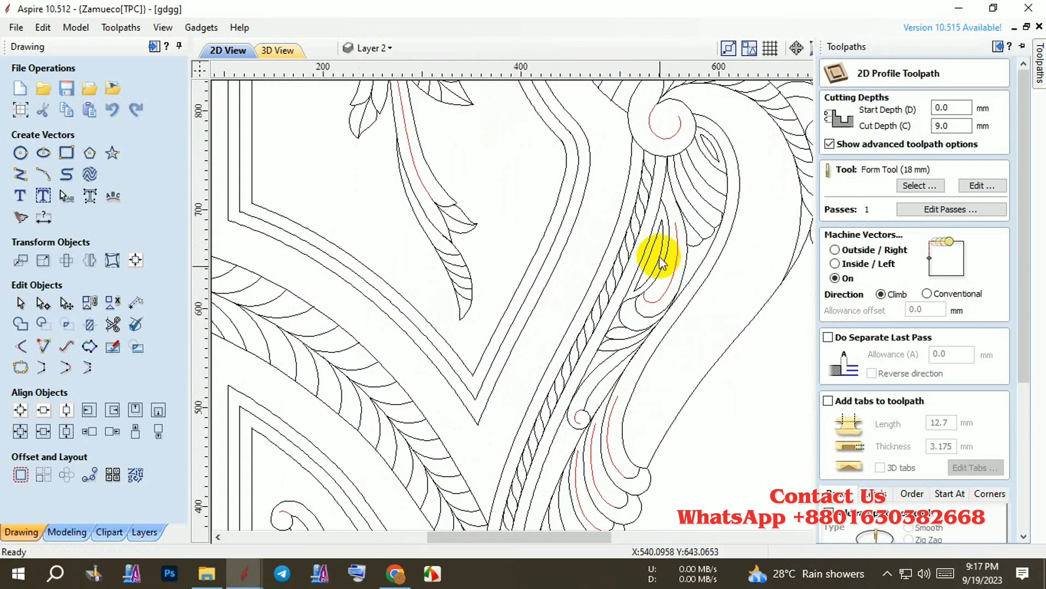
pyautogui.scroll(-2, 665, 268)
pyautogui.scroll(-1, 666, 269)
pyautogui.rightClick(666, 269)
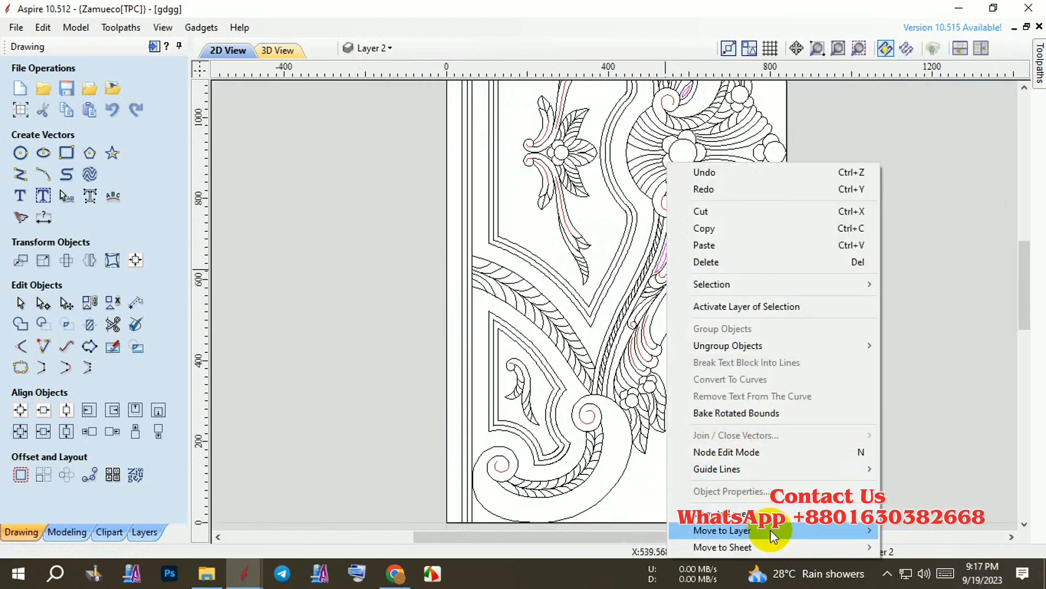
pyautogui.moveTo(722, 531)
pyautogui.click(905, 508)
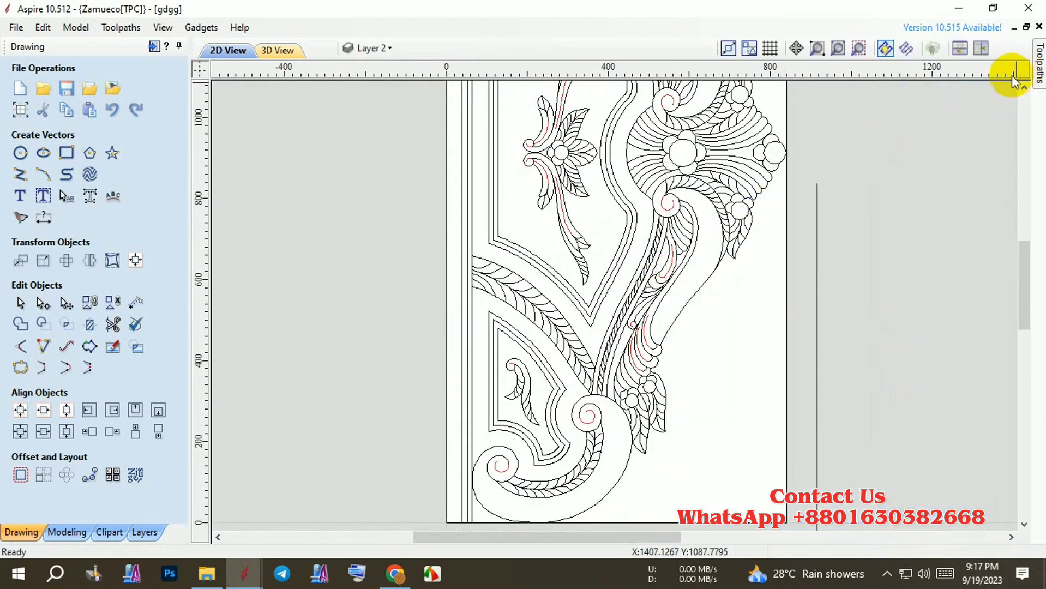
pyautogui.scroll(-5, 1003, 436)
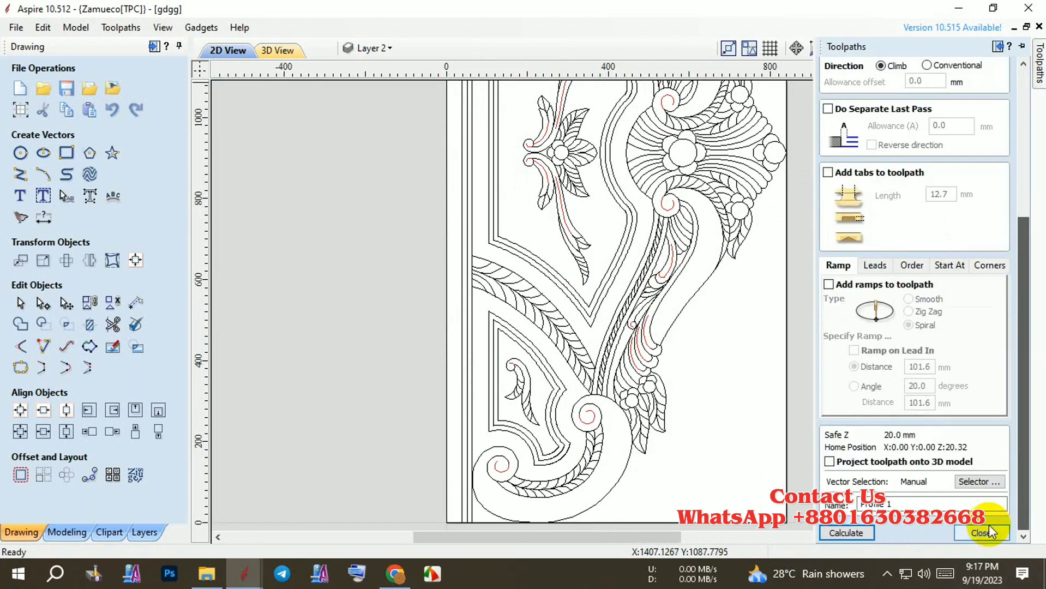
pyautogui.click(989, 525)
# Recalculate Profile 1 and start simulating its carving in 3D
pyautogui.doubleClick(882, 336)
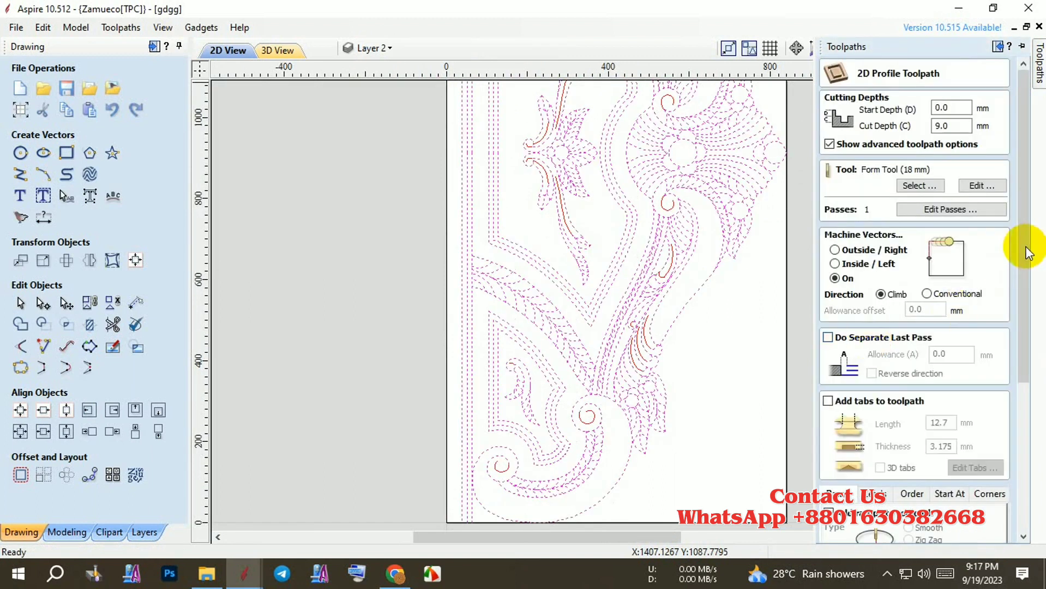
pyautogui.moveTo(1022, 246); pyautogui.dragTo(1006, 406)
pyautogui.click(837, 537)
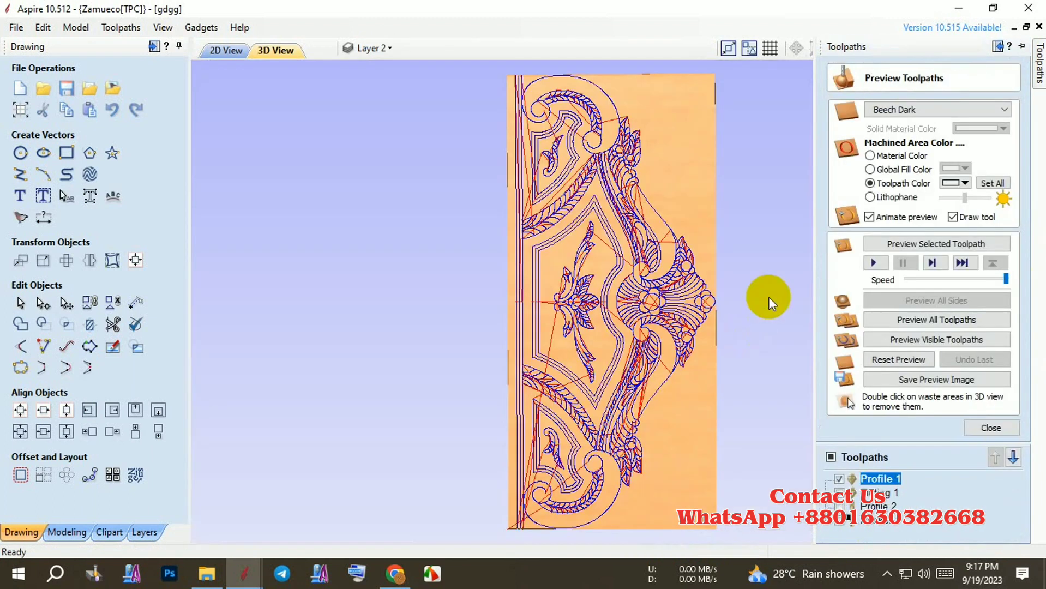
pyautogui.click(908, 248)
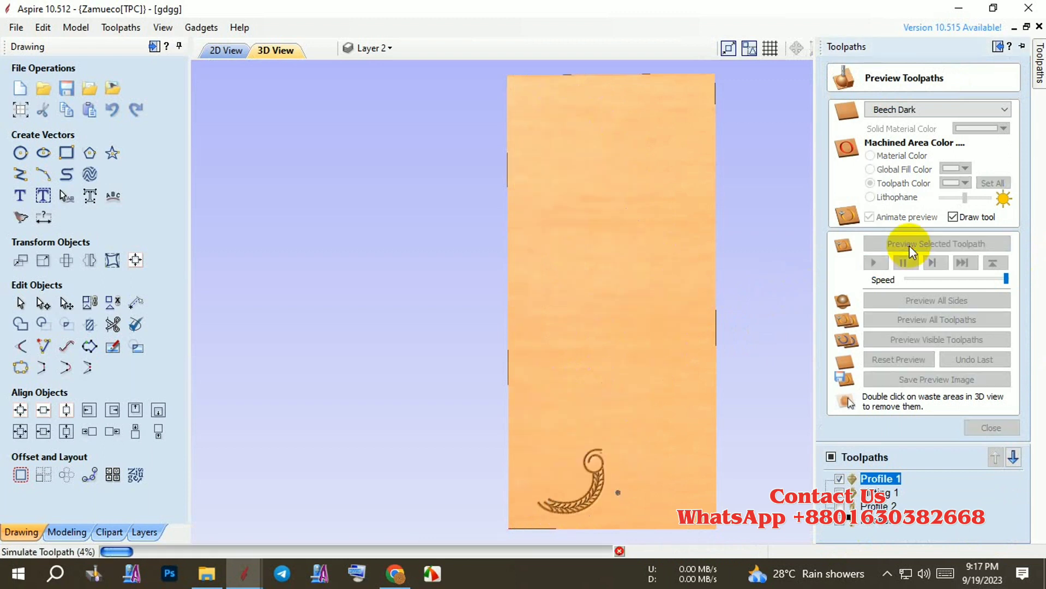
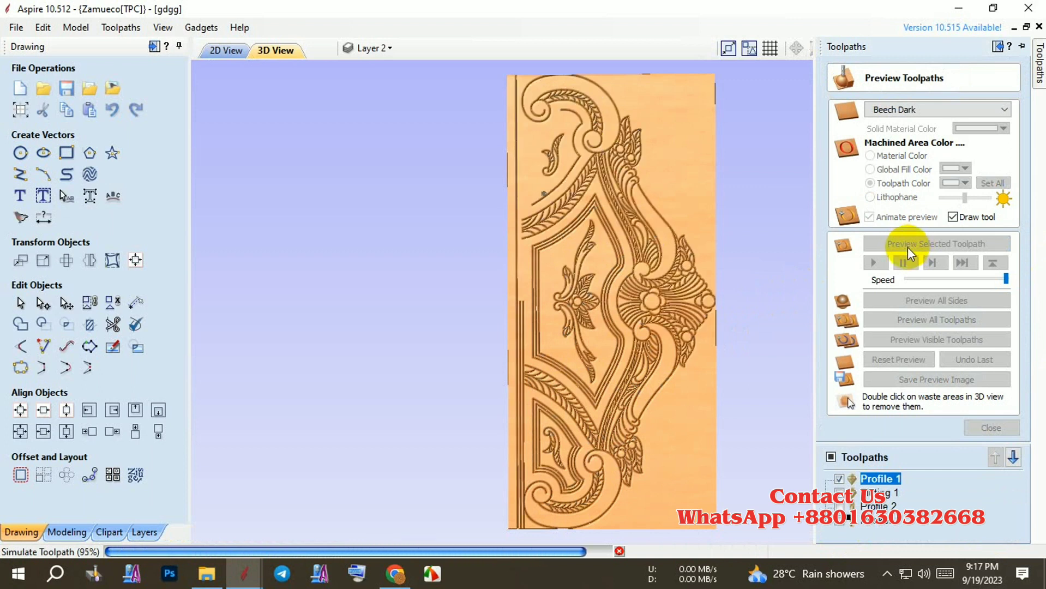
# Preview the Fluting 1 toolpath's 9 mm-deep grooves on the headboard panel
pyautogui.click(879, 492)
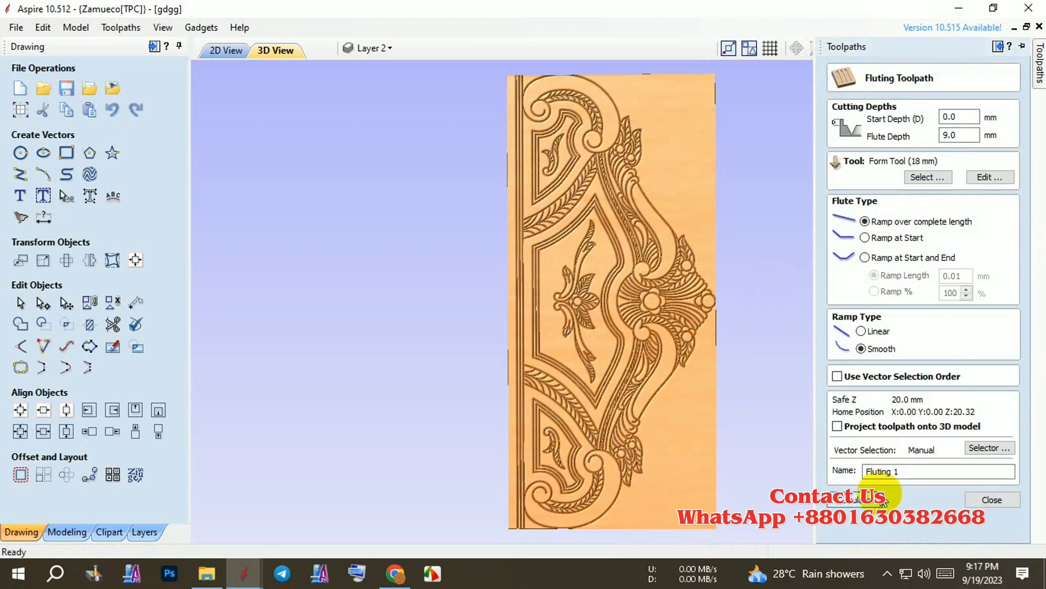
pyautogui.click(916, 248)
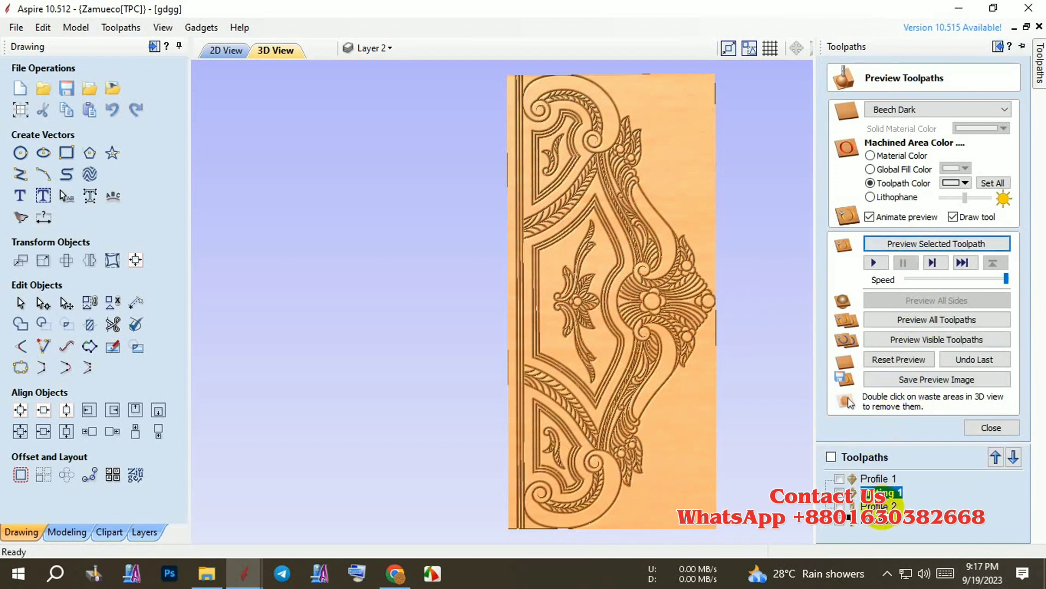
# Calculate Profile 2 at 38.1 mm depth, accepting the cut-through warning
pyautogui.doubleClick(880, 507)
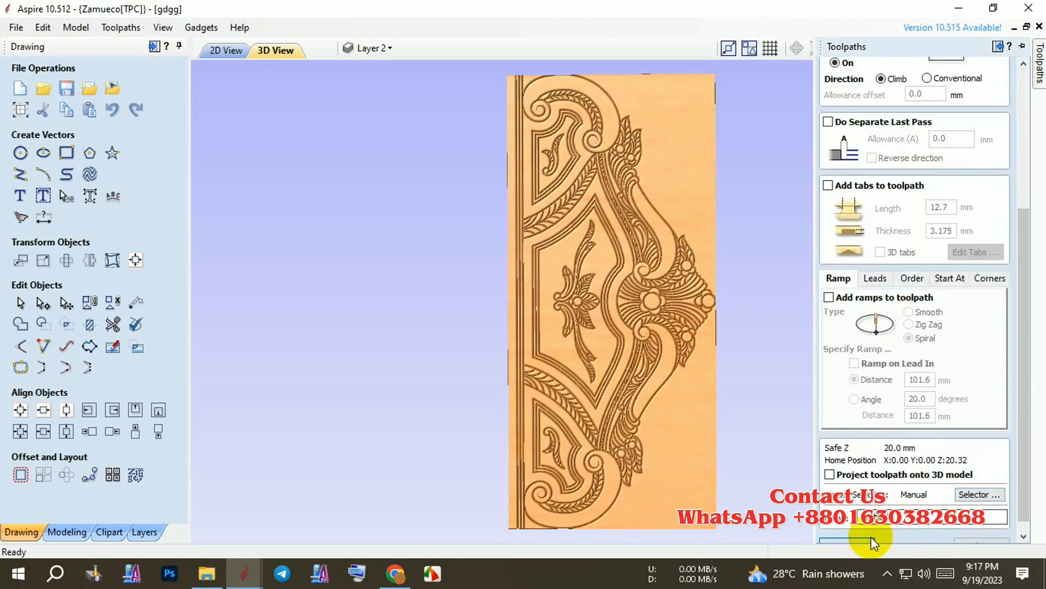
pyautogui.click(870, 537)
pyautogui.click(496, 369)
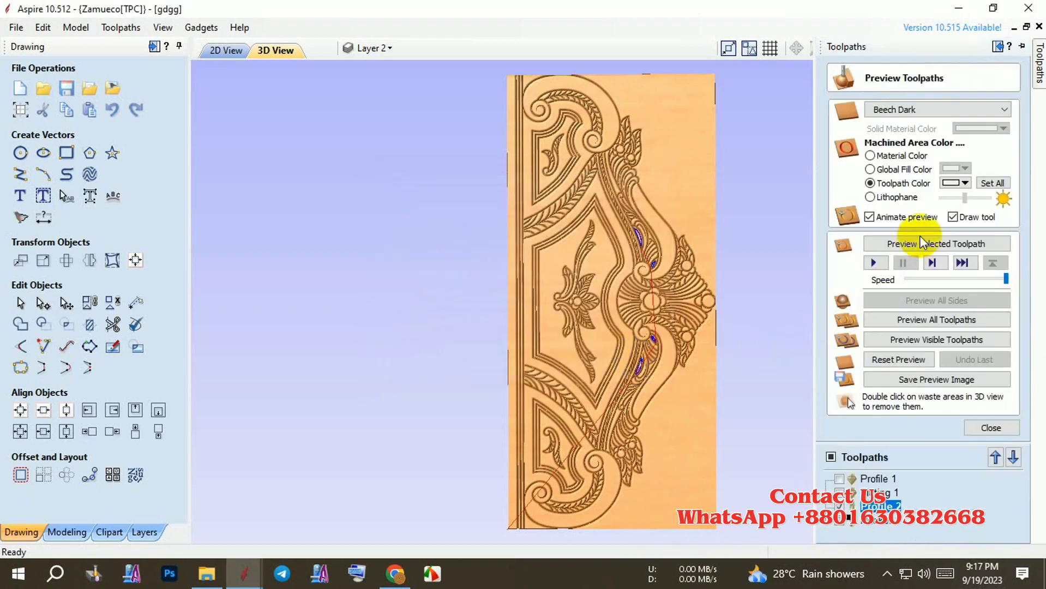
pyautogui.click(224, 50)
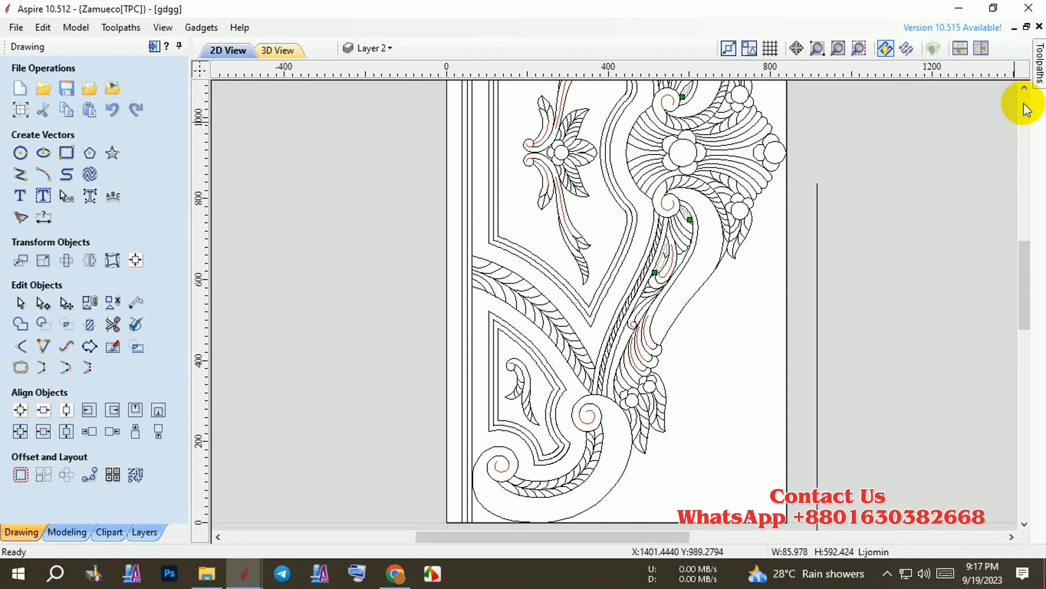
# Reopen Profile 2, check the layer list, and recalculate it past the cut-through warning
pyautogui.moveTo(1039, 61)
pyautogui.doubleClick(877, 506)
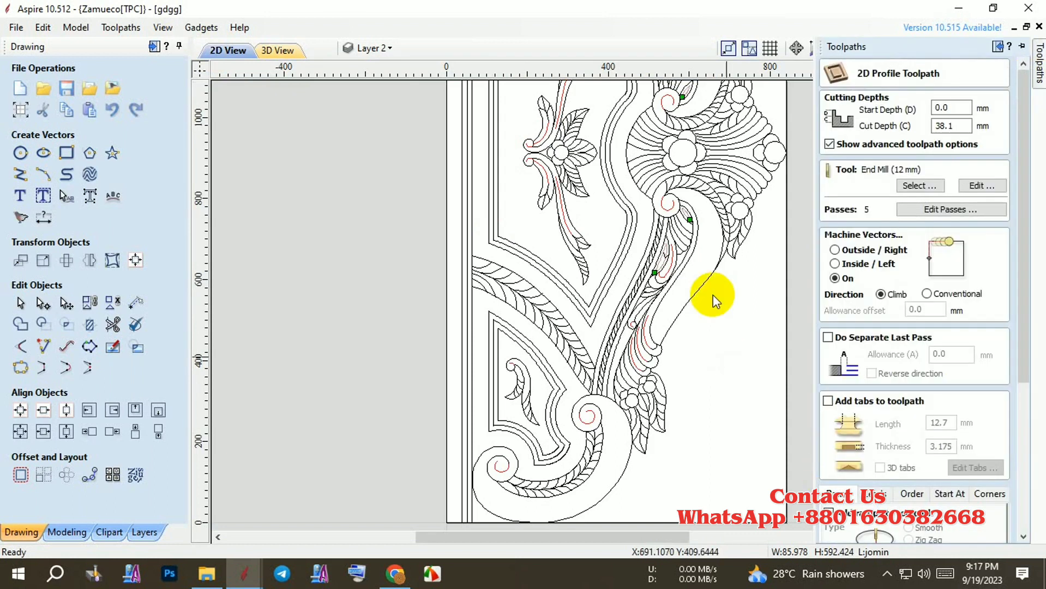
pyautogui.scroll(-3, 700, 326)
pyautogui.click(374, 48)
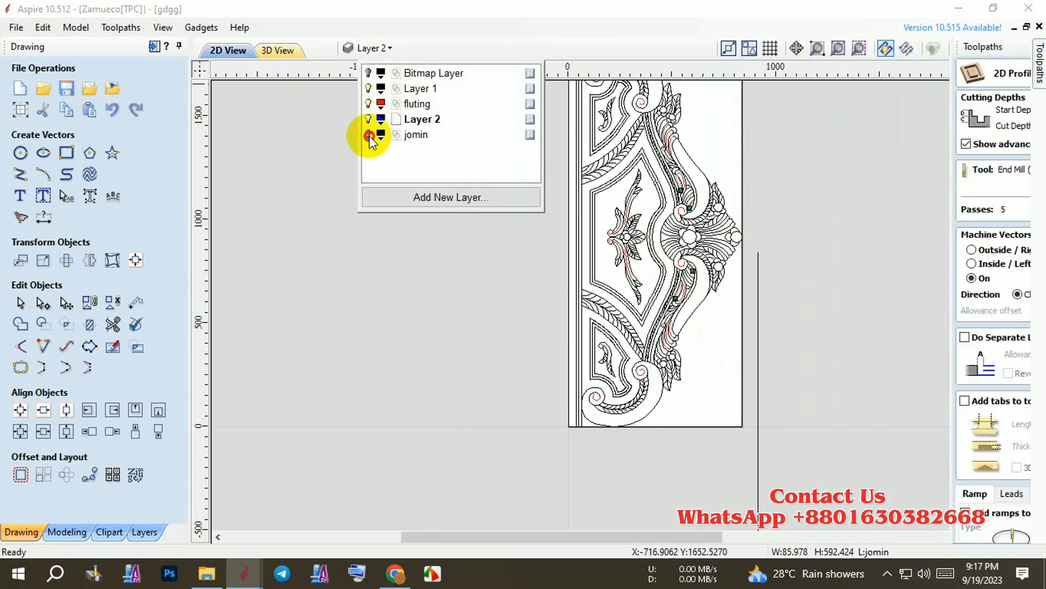
pyautogui.scroll(2, 725, 225)
pyautogui.scroll(3, 733, 217)
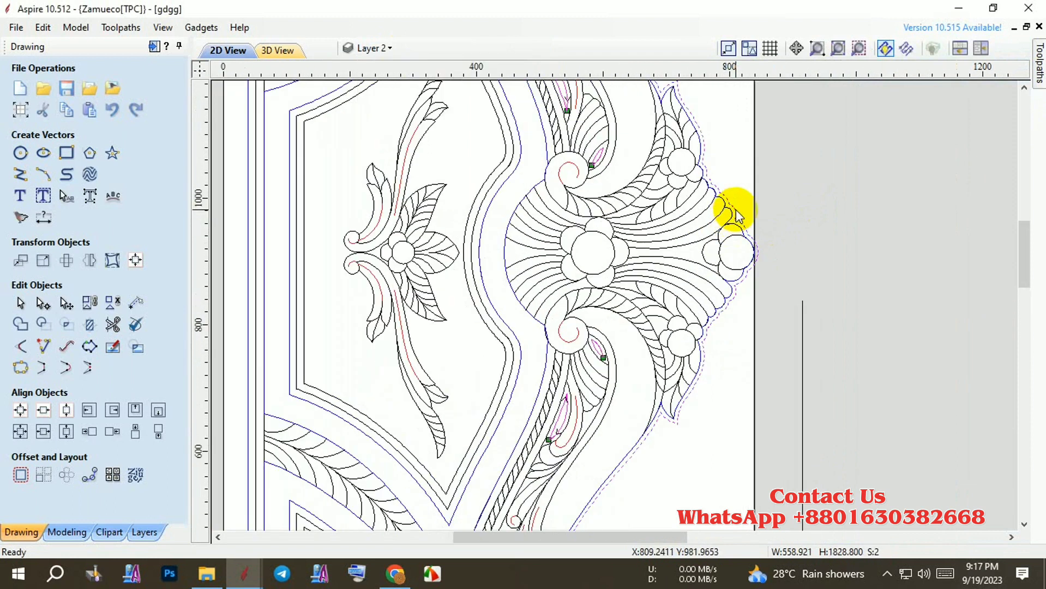
pyautogui.scroll(-3, 733, 217)
pyautogui.click(1040, 82)
pyautogui.scroll(-10, 1011, 272)
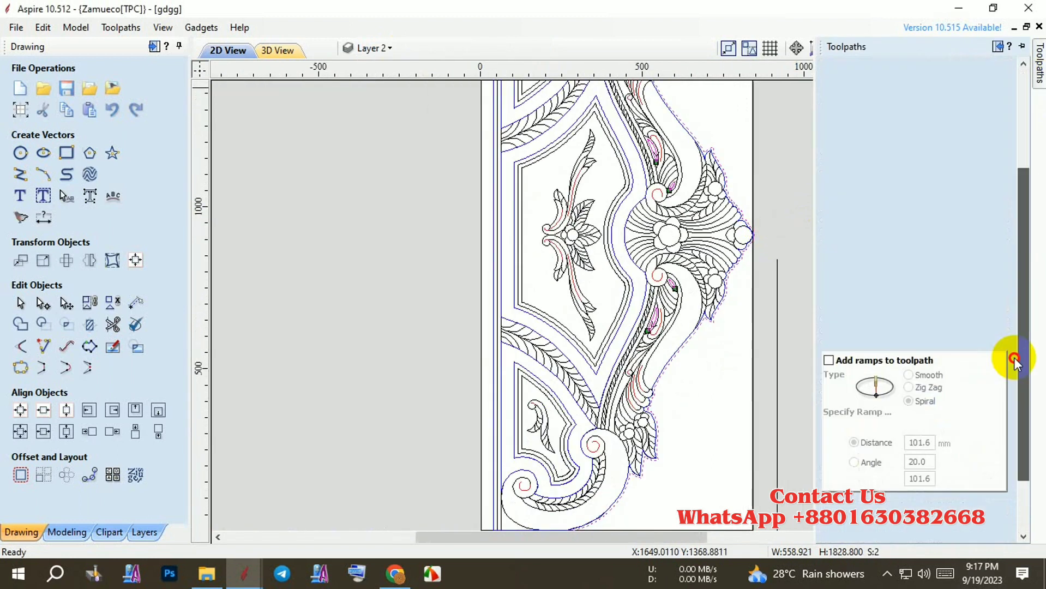
pyautogui.click(848, 533)
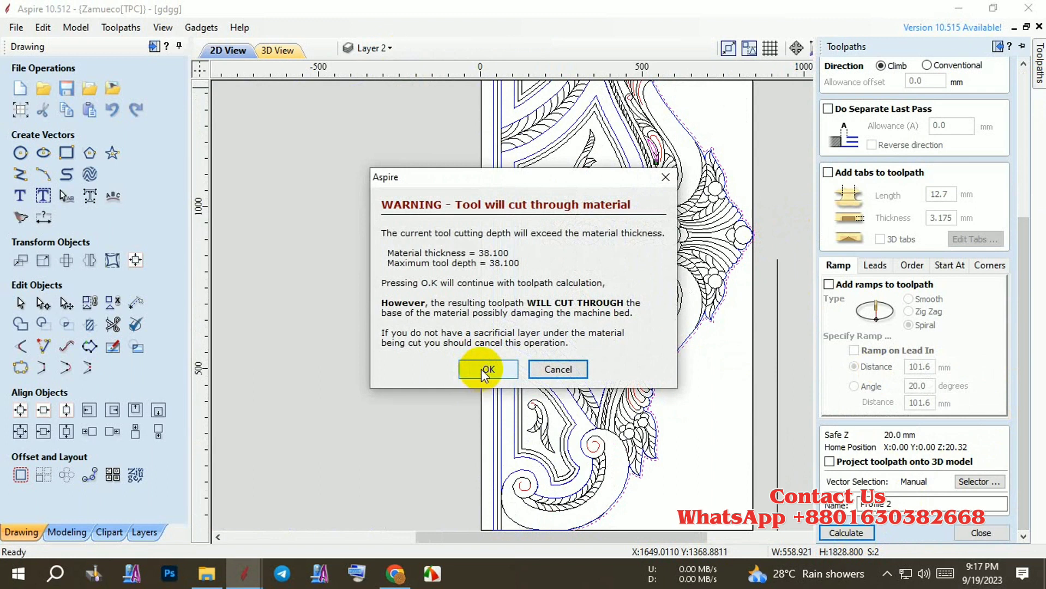
pyautogui.click(484, 371)
# Preview the Profile 2 outline cut-out with the offcut removed
pyautogui.click(913, 245)
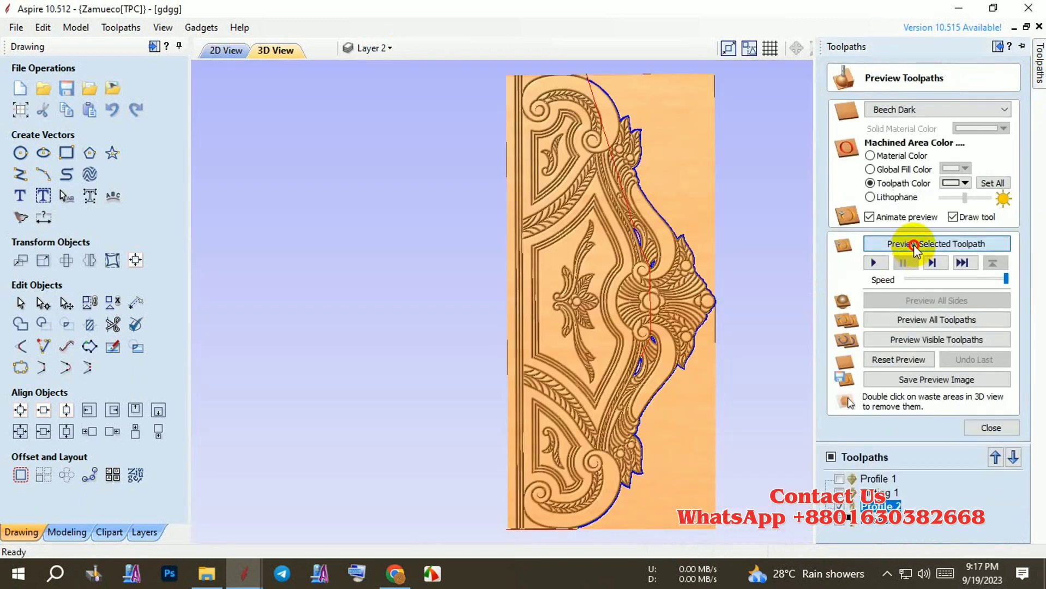
pyautogui.click(696, 208)
pyautogui.scroll(2, 655, 388)
pyautogui.scroll(2, 677, 318)
pyautogui.scroll(-3, 677, 318)
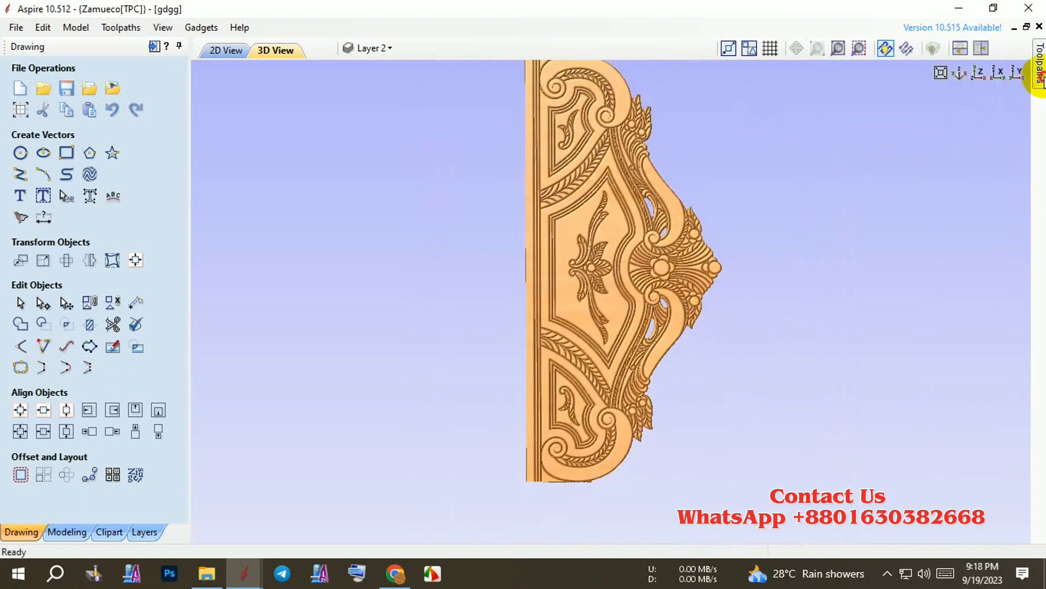
# Calculate and preview the raster Pocket 1 toolpath clearing the panel's inner bands
pyautogui.doubleClick(875, 524)
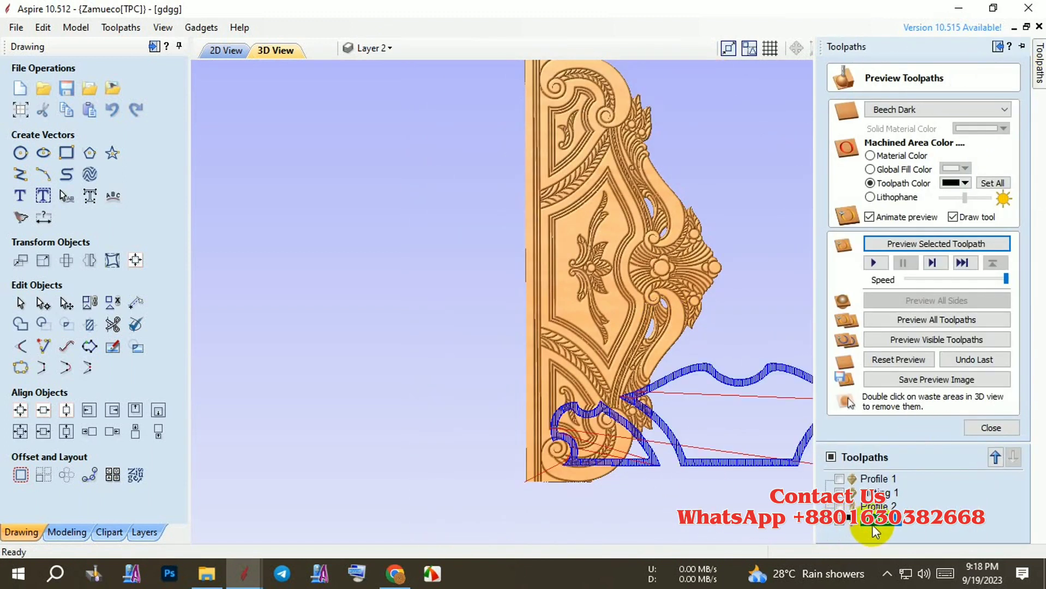
pyautogui.scroll(-5, 1010, 356)
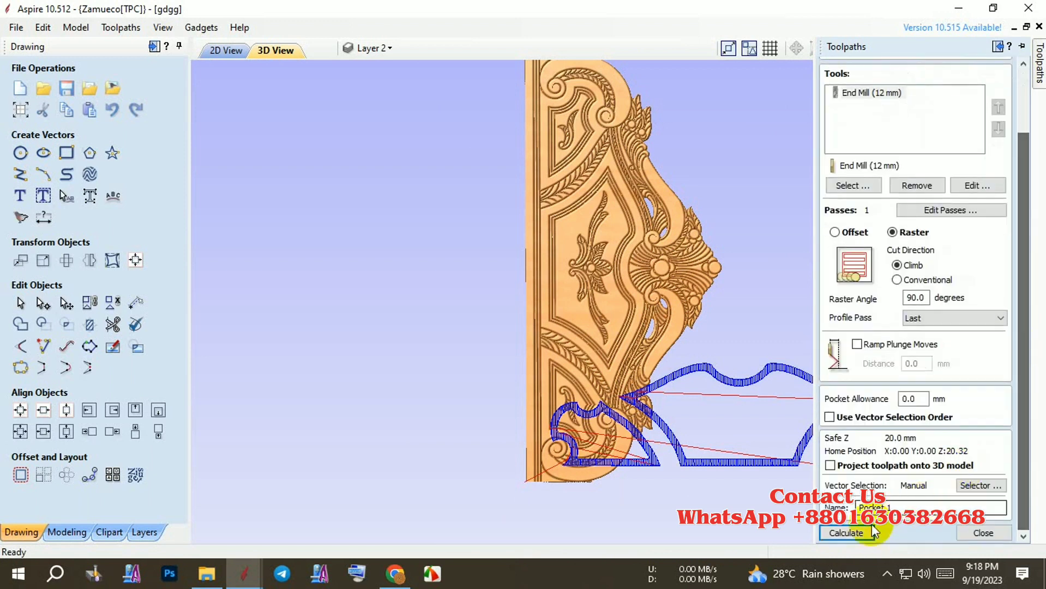
pyautogui.click(871, 523)
pyautogui.click(902, 244)
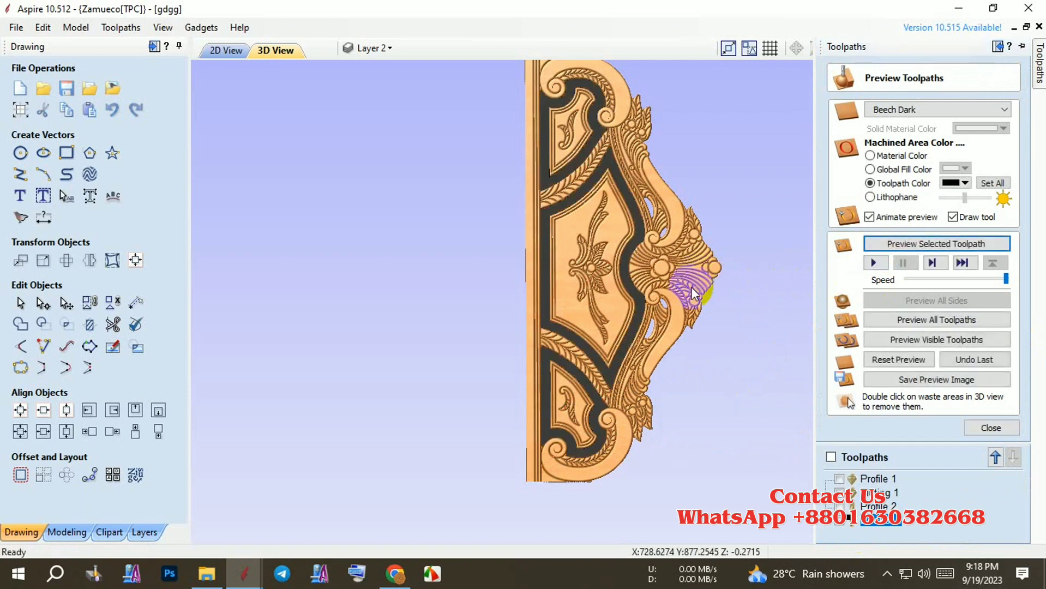
pyautogui.moveTo(672, 336)
pyautogui.mouseDown()
pyautogui.moveTo(662, 302)
pyautogui.moveTo(665, 354)
pyautogui.mouseUp()
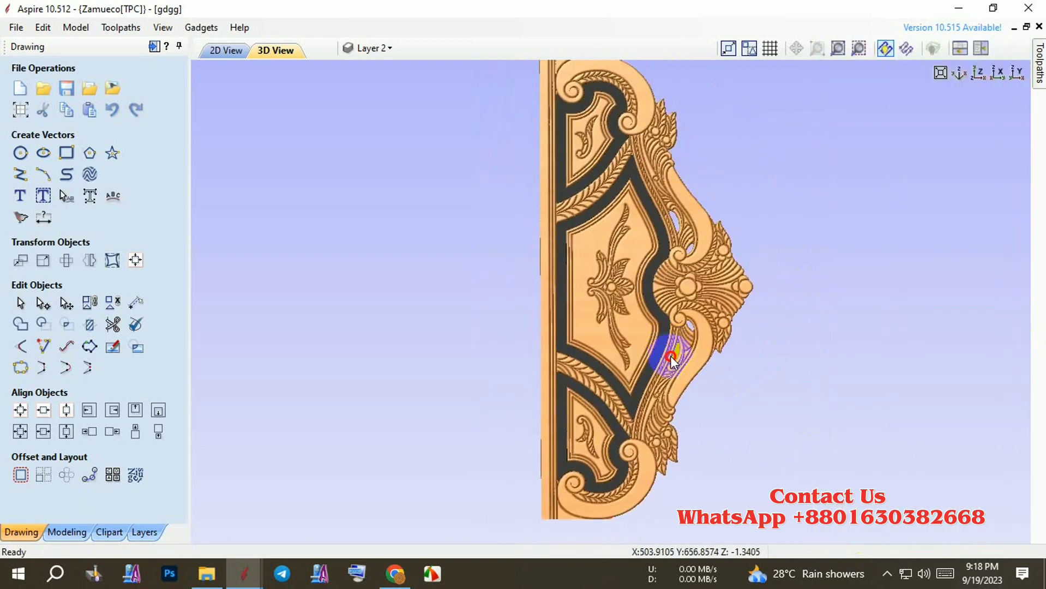
# Show the Bitmap Layer's headboard reference photo in the 2D drawing
pyautogui.click(245, 55)
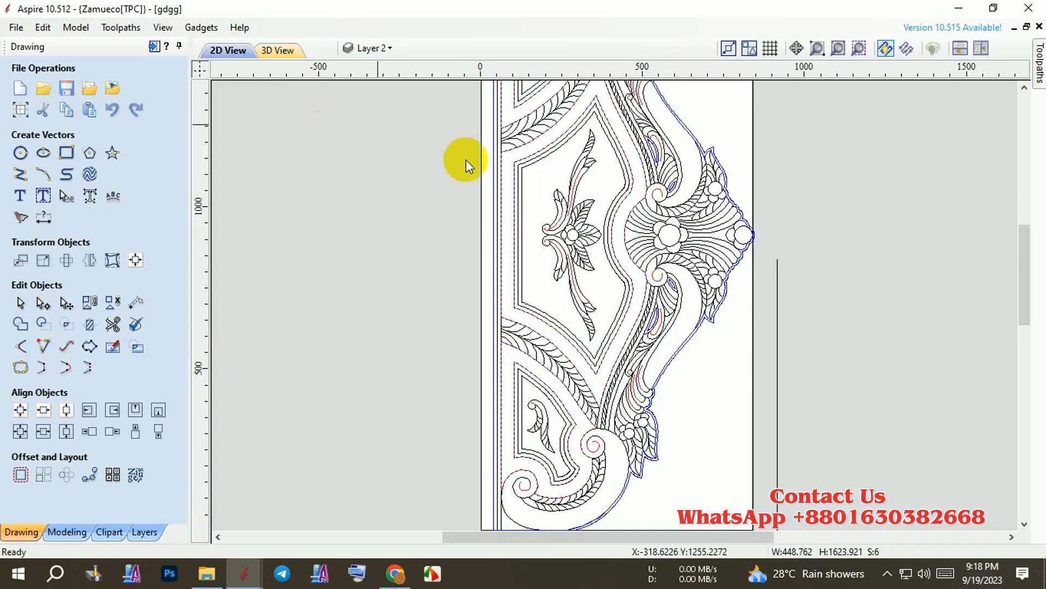
pyautogui.click(371, 48)
pyautogui.click(369, 73)
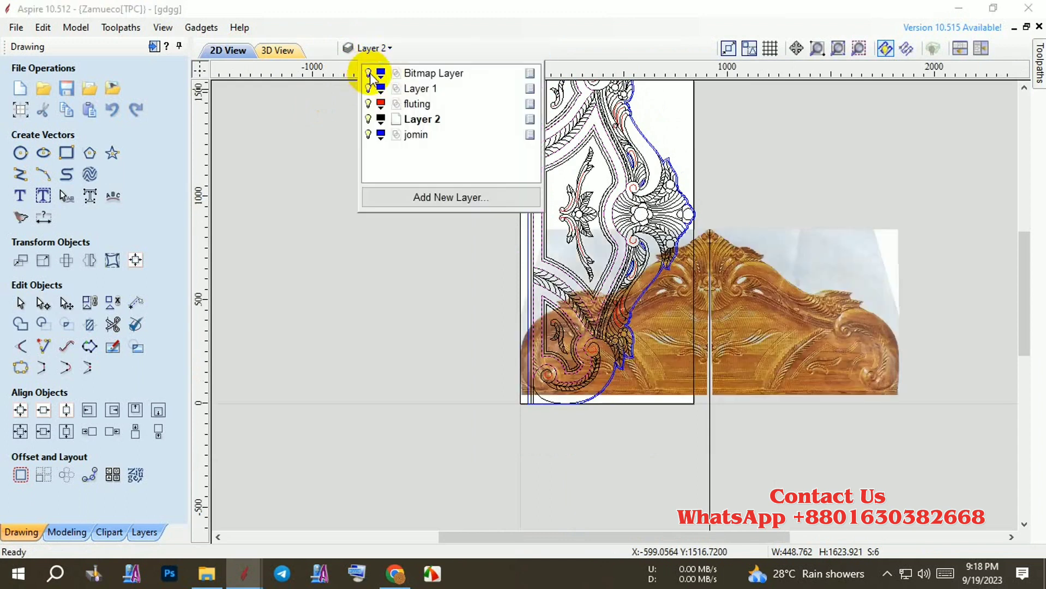
pyautogui.scroll(2, 898, 398)
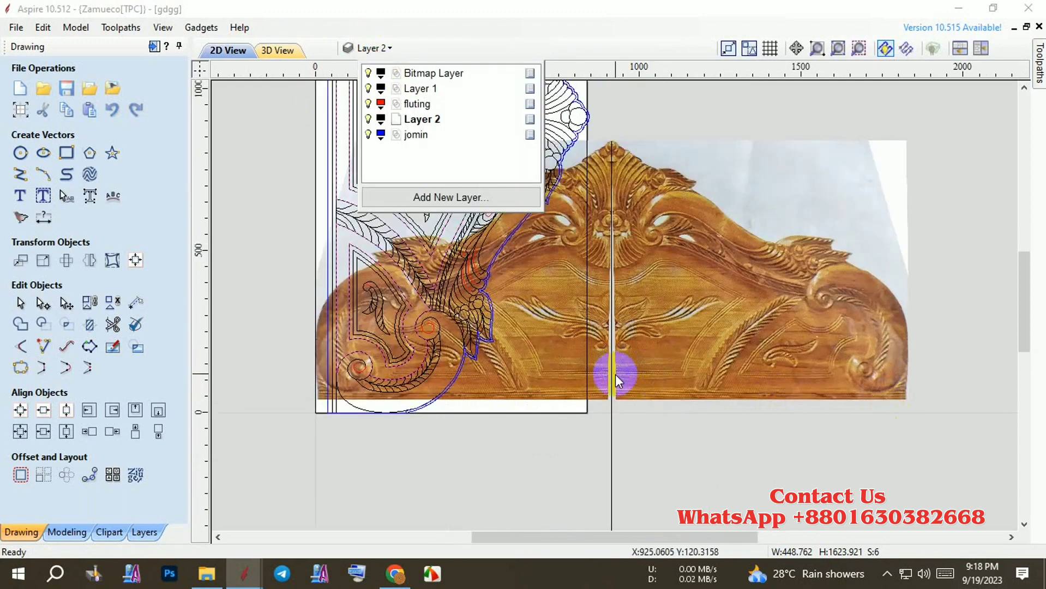
pyautogui.scroll(1, 838, 395)
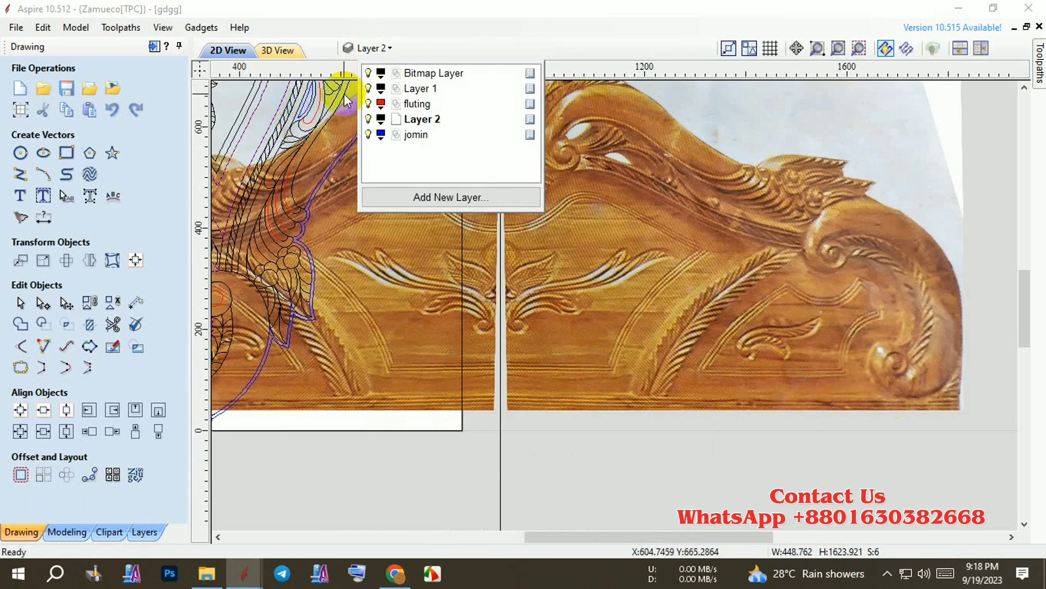
# Hide the Bitmap Layer photo again and zoom around the 2D drawing
pyautogui.click(368, 73)
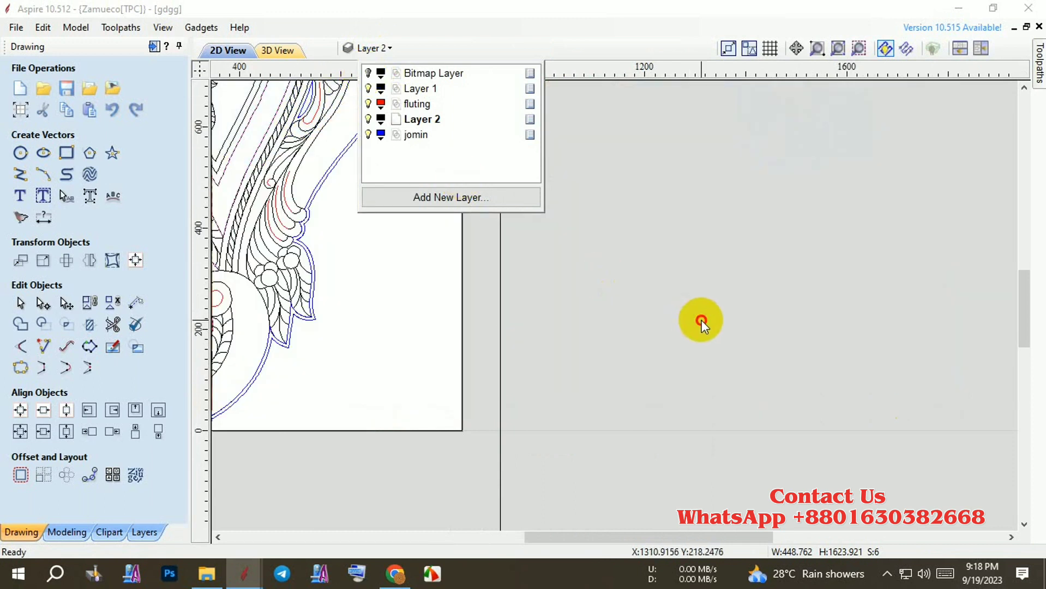
pyautogui.click(701, 320)
pyautogui.scroll(-2, 701, 320)
pyautogui.scroll(-1, 648, 345)
pyautogui.scroll(2, 565, 379)
pyautogui.scroll(-2, 592, 438)
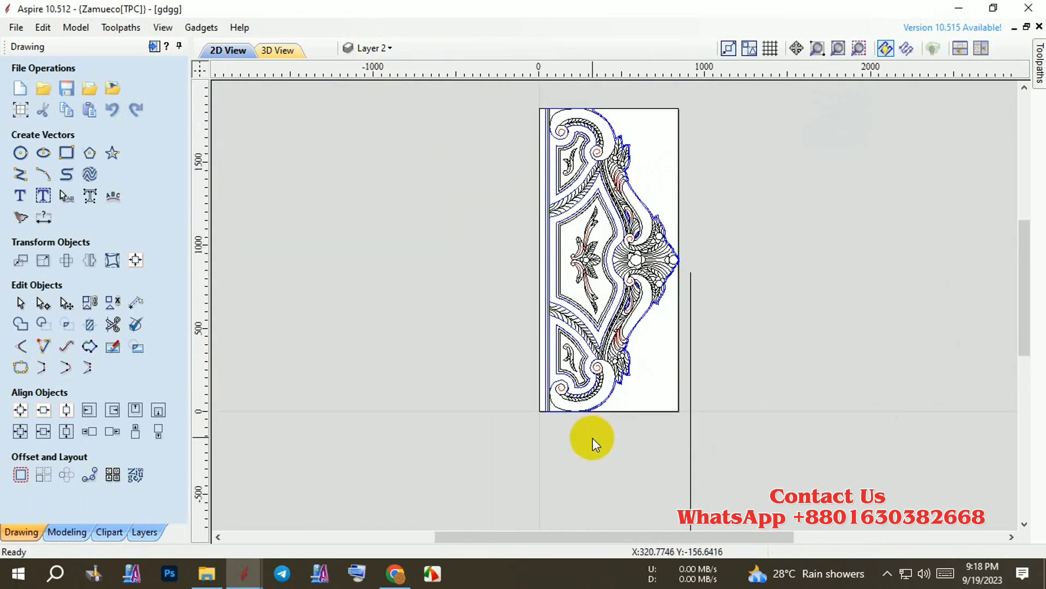
pyautogui.scroll(2, 560, 291)
pyautogui.scroll(2, 515, 271)
pyautogui.scroll(1, 508, 226)
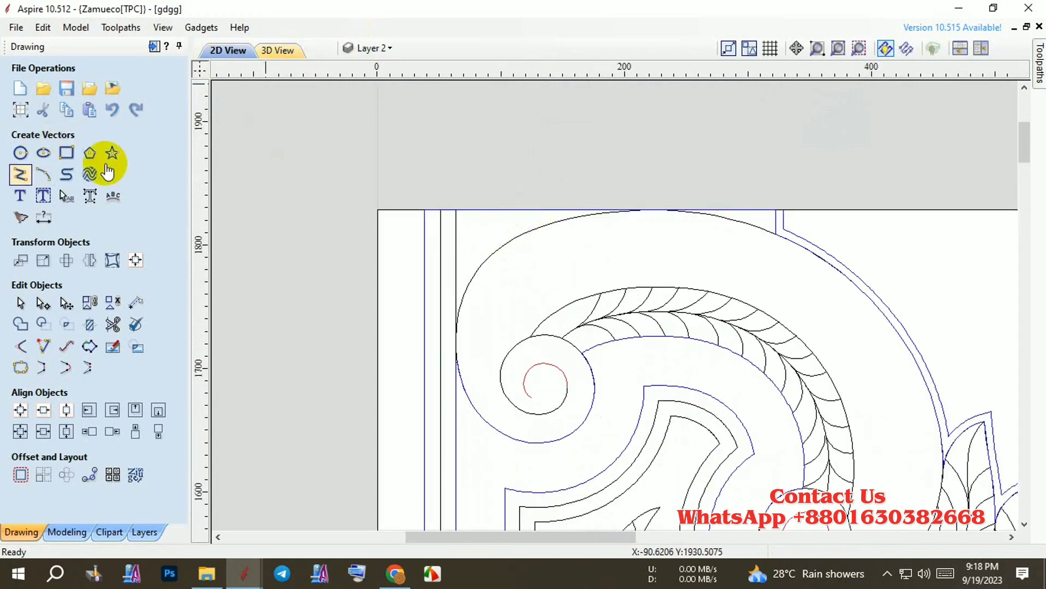
pyautogui.click(284, 51)
pyautogui.moveTo(641, 356)
pyautogui.mouseDown()
pyautogui.moveTo(901, 306)
pyautogui.moveTo(539, 342)
pyautogui.moveTo(538, 423)
pyautogui.moveTo(637, 314)
pyautogui.mouseUp()
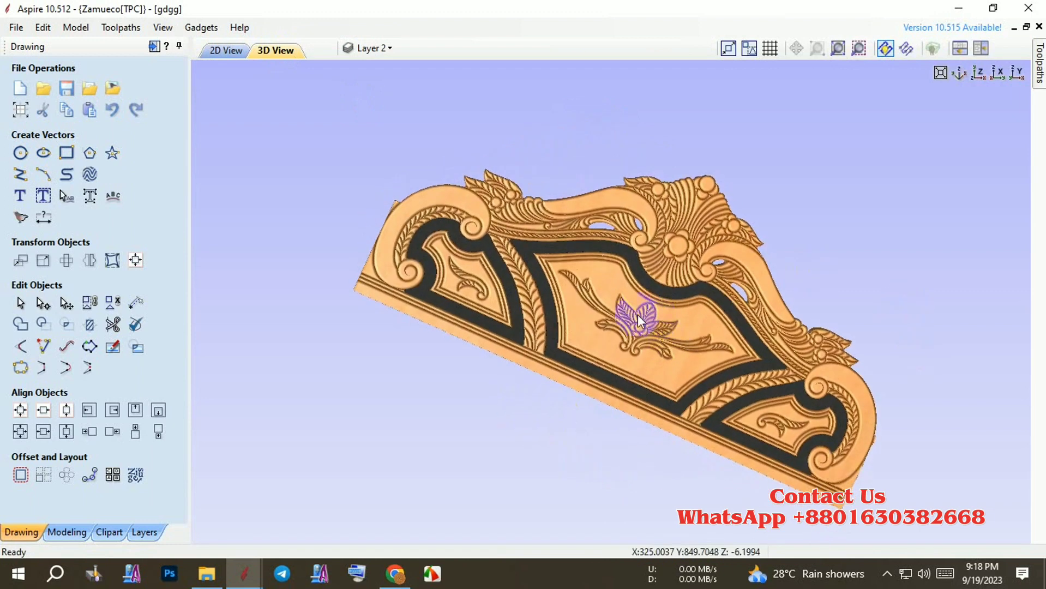
pyautogui.scroll(3, 637, 315)
pyautogui.scroll(2, 532, 256)
pyautogui.scroll(2, 791, 436)
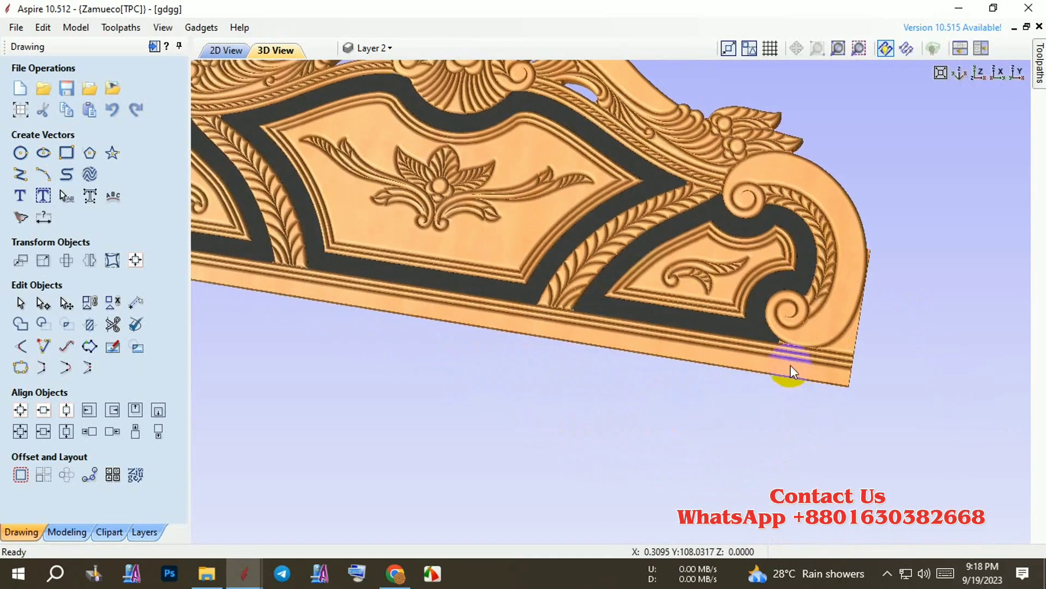
pyautogui.scroll(2, 710, 345)
pyautogui.scroll(1, 710, 345)
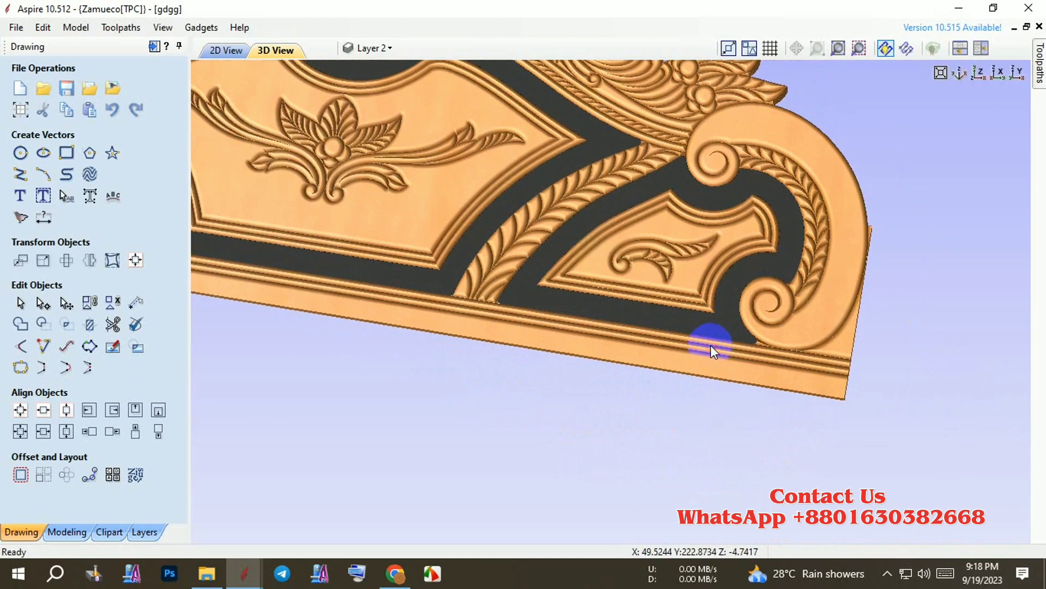
pyautogui.click(229, 51)
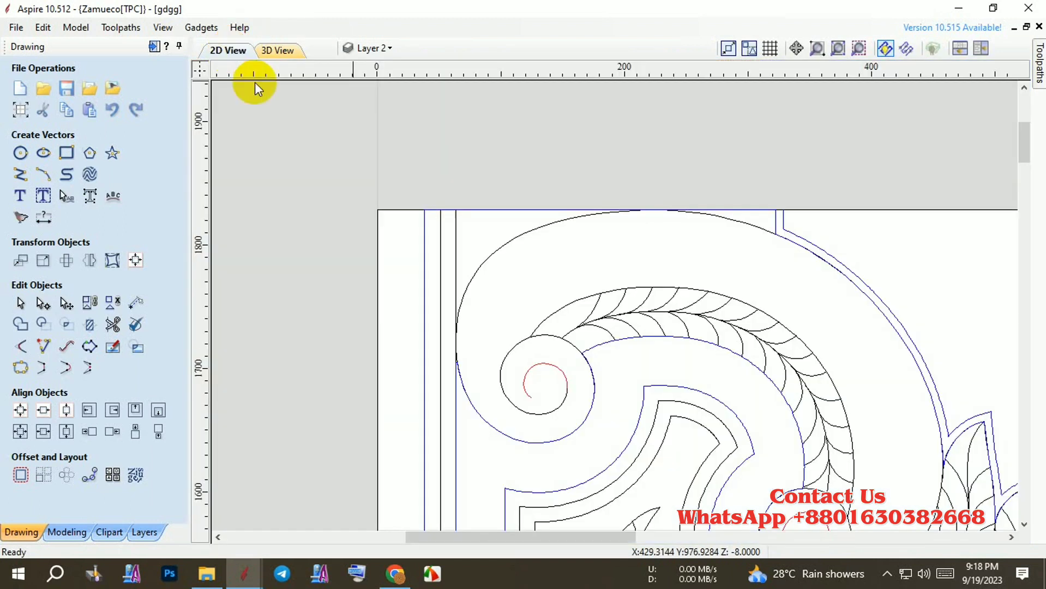
pyautogui.scroll(-3, 569, 266)
pyautogui.scroll(-3, 501, 187)
pyautogui.scroll(-3, 498, 232)
# Glance at the Downloads window, return to Aspire, then bring up File Explorer's M: drive
pyautogui.click(206, 572)
pyautogui.scroll(2, 114, 464)
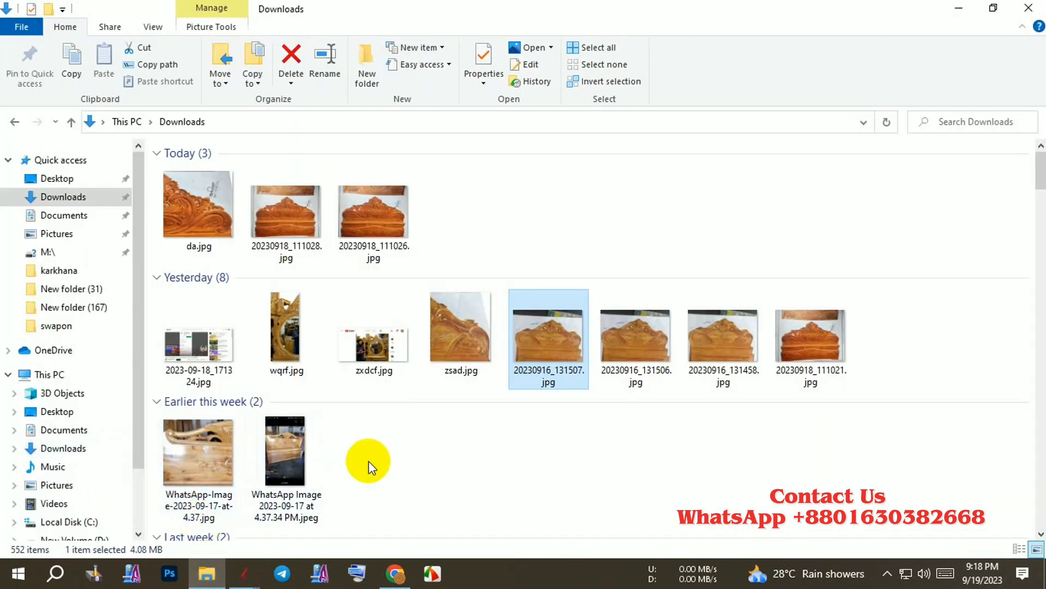
pyautogui.moveTo(244, 574)
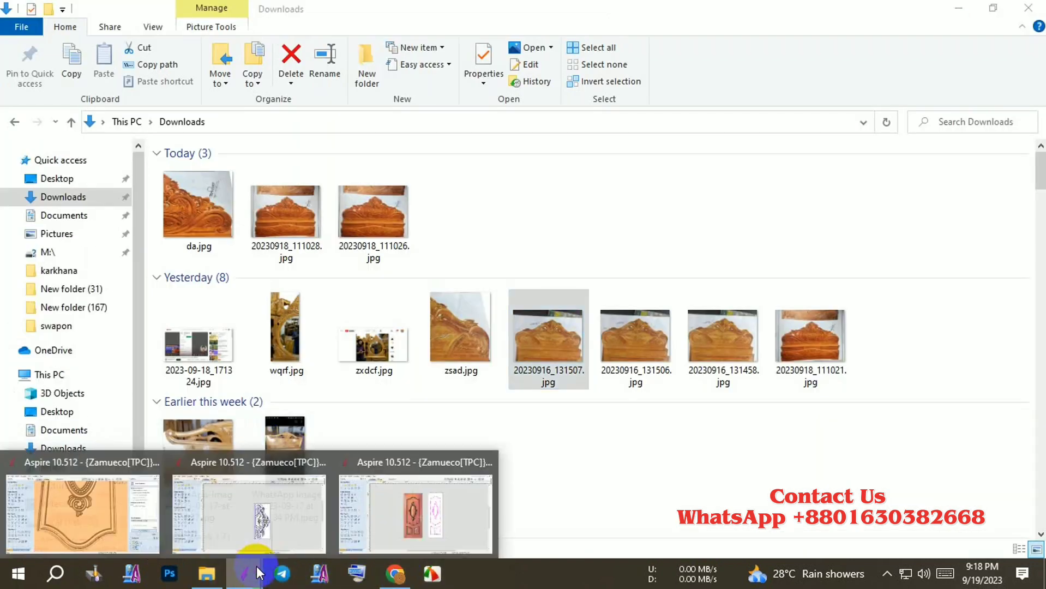
pyautogui.click(289, 522)
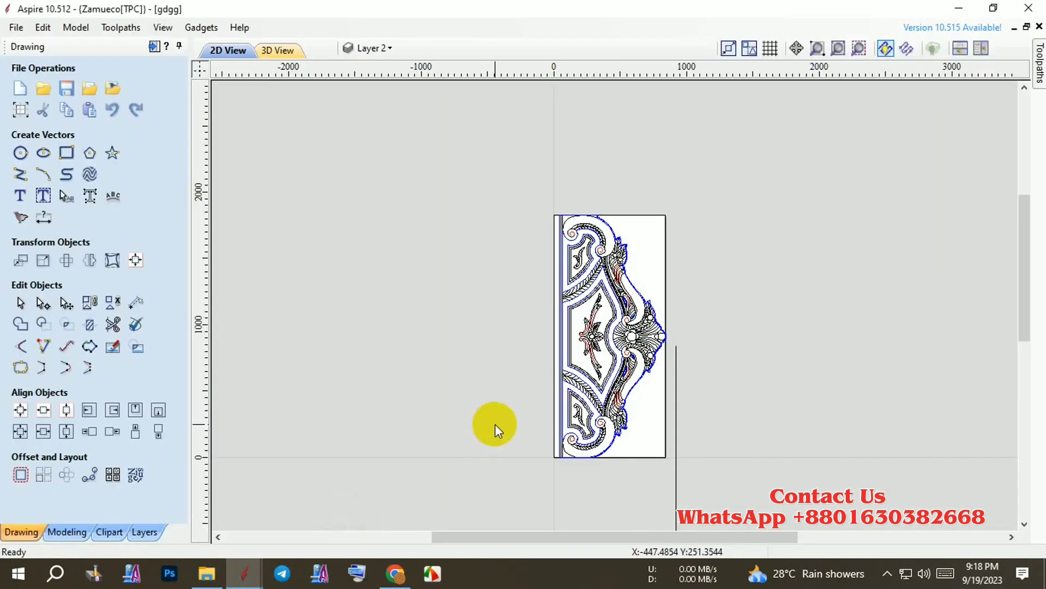
pyautogui.scroll(4, 572, 233)
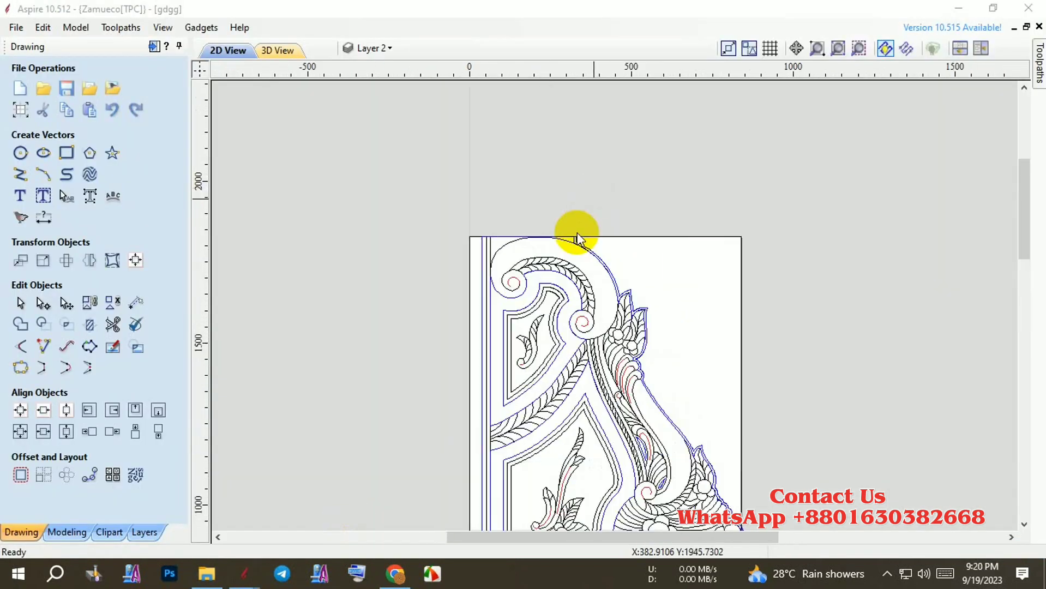
pyautogui.scroll(2, 572, 237)
pyautogui.scroll(1, 575, 244)
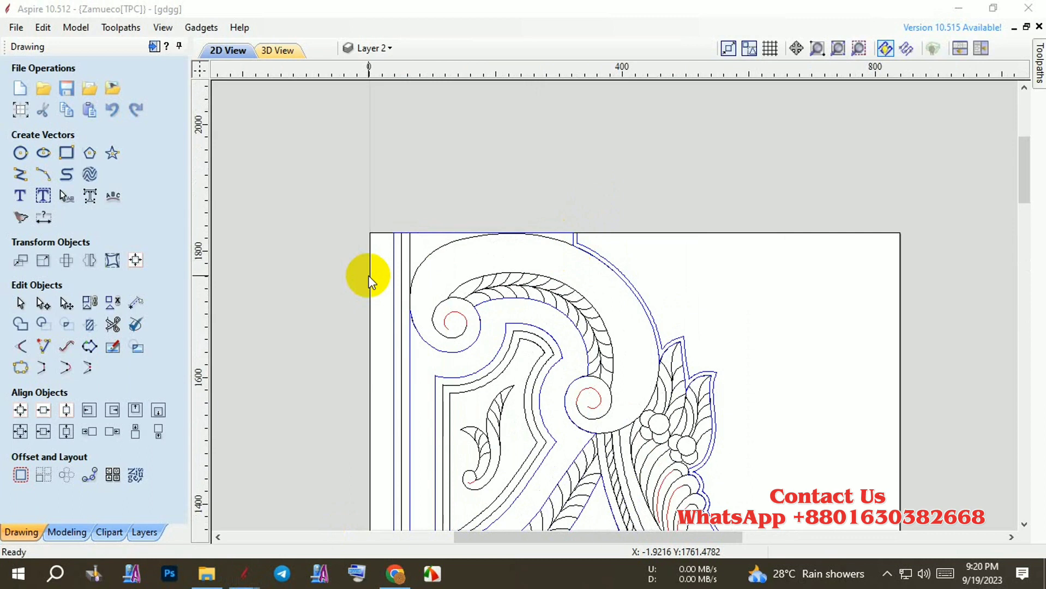
pyautogui.hotkey('alt', 'Tab')
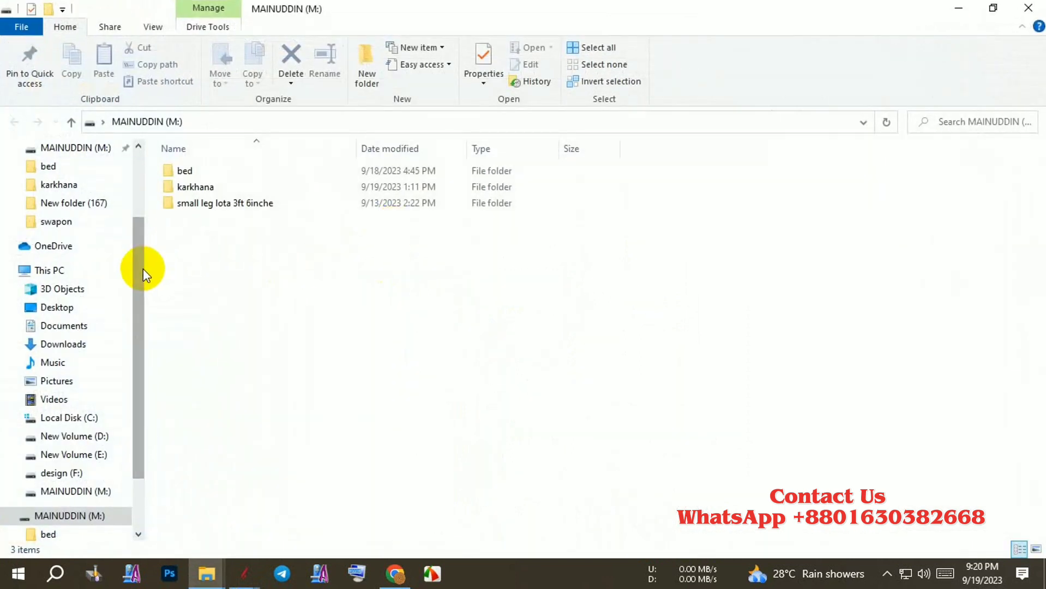
# Create a folder named swapon in the M: drive root, beside bed and karkhana
pyautogui.scroll(1, 141, 270)
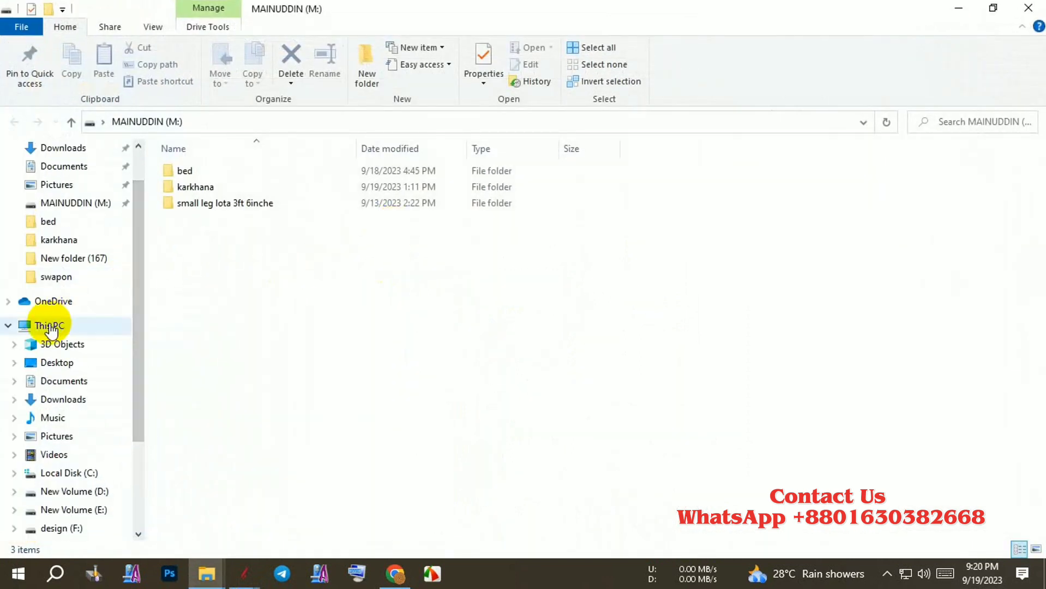
pyautogui.click(48, 325)
pyautogui.doubleClick(274, 328)
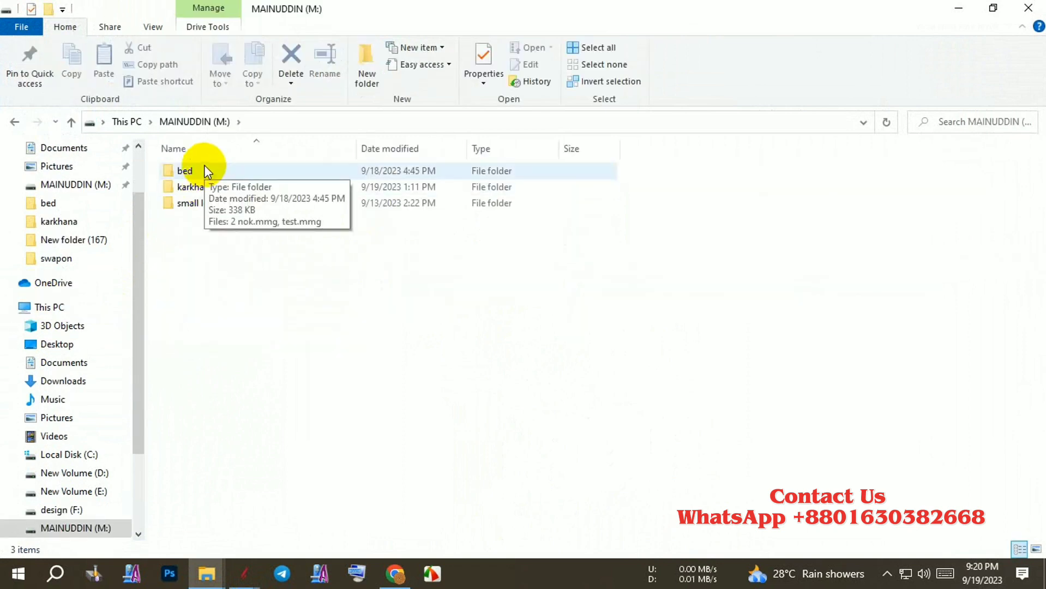
pyautogui.click(362, 65)
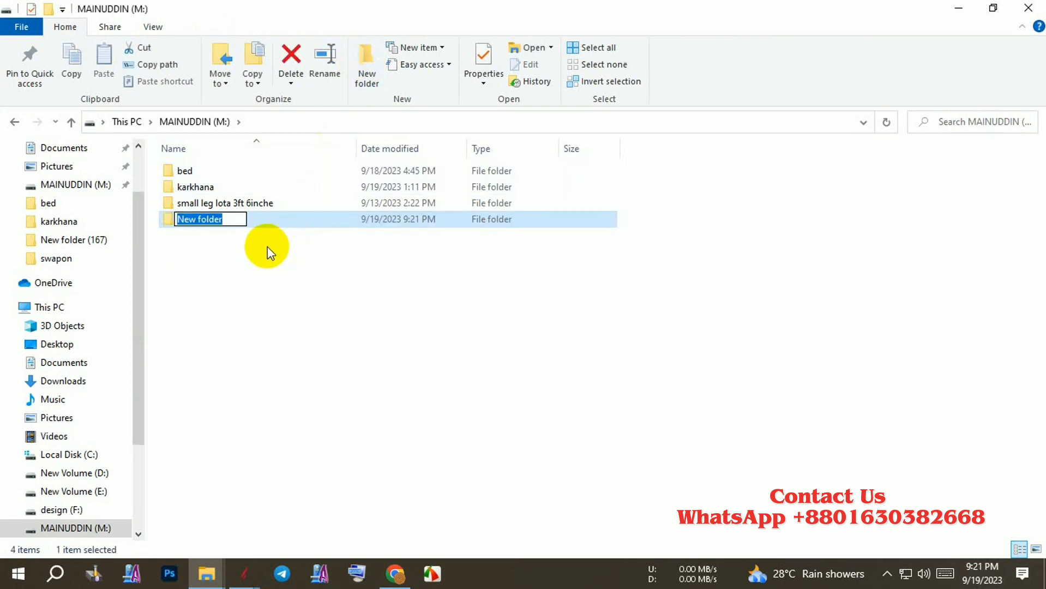
pyautogui.write('swapon')
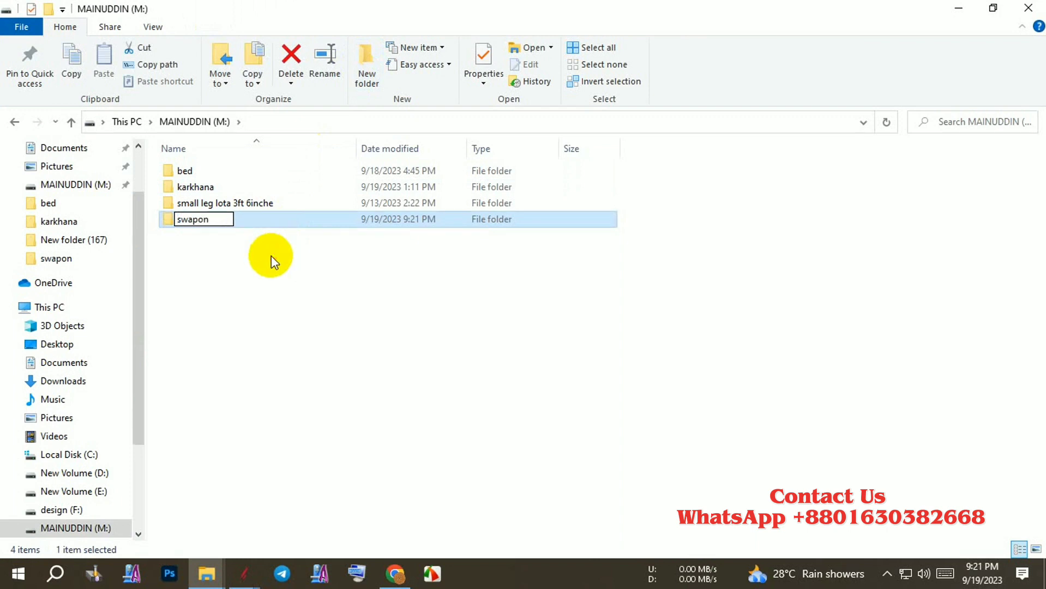
pyautogui.click(271, 256)
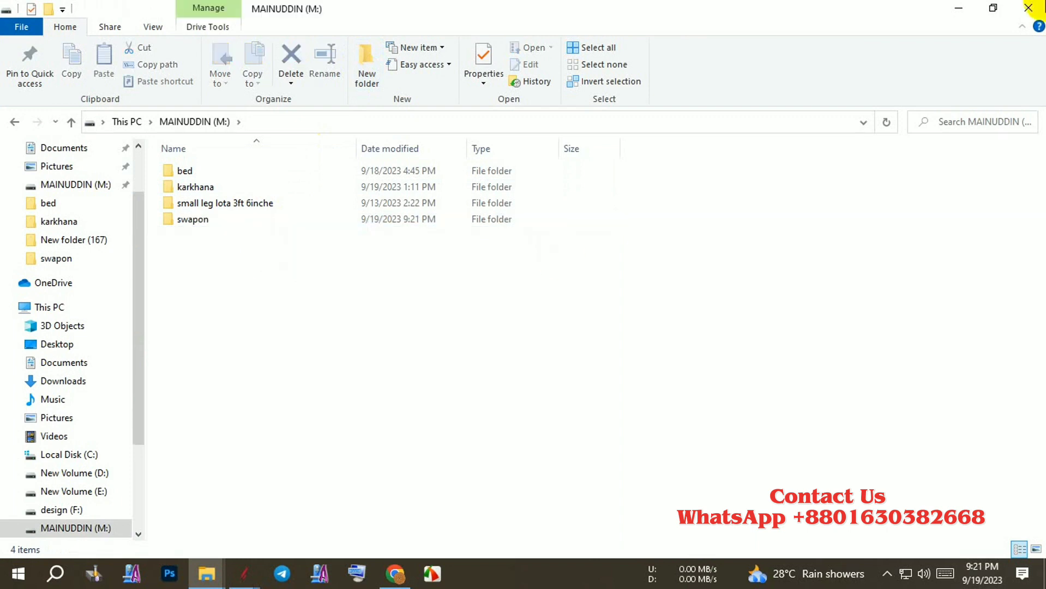
# Reverse the direction of the panel's outer boundary vector in node editing
pyautogui.click(1035, 6)
pyautogui.scroll(-3, 546, 194)
pyautogui.scroll(2, 545, 197)
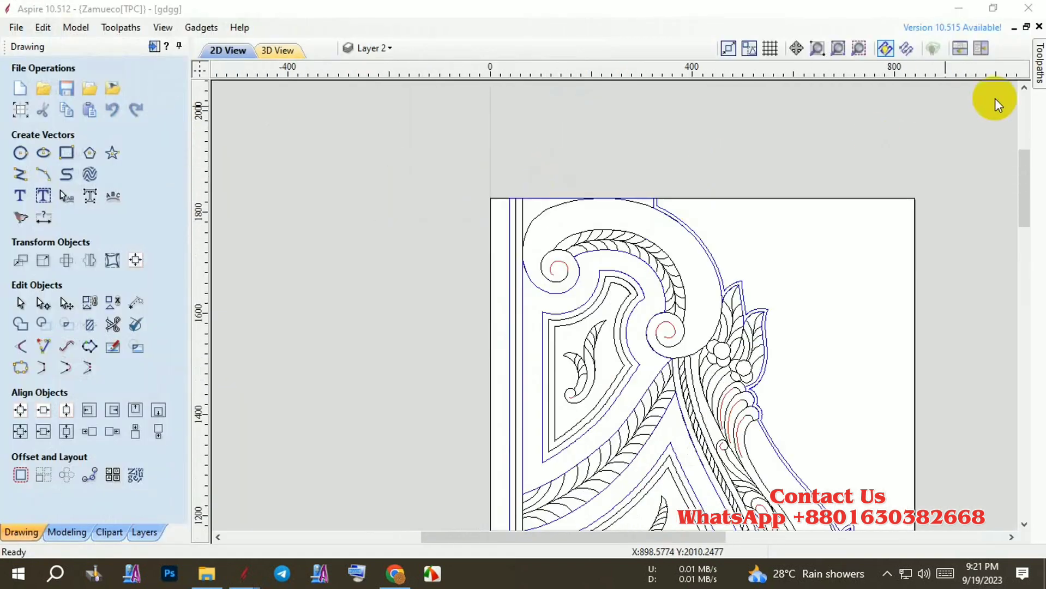
pyautogui.scroll(-1, 1014, 103)
pyautogui.scroll(-3, 560, 246)
pyautogui.scroll(3, 553, 436)
pyautogui.scroll(2, 486, 509)
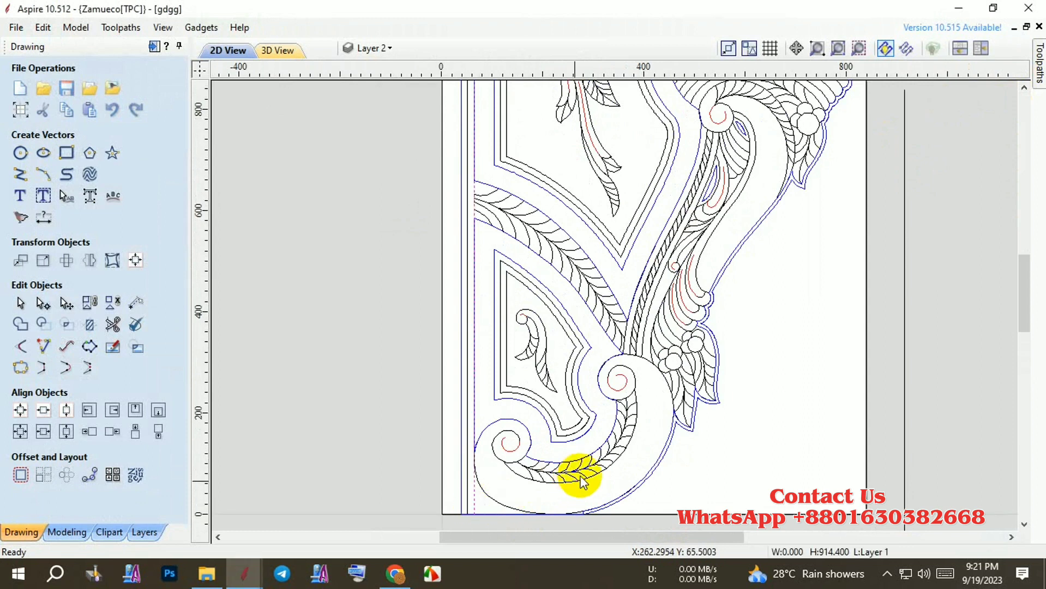
pyautogui.scroll(3, 499, 507)
pyautogui.click(509, 498)
pyautogui.scroll(-1, 656, 516)
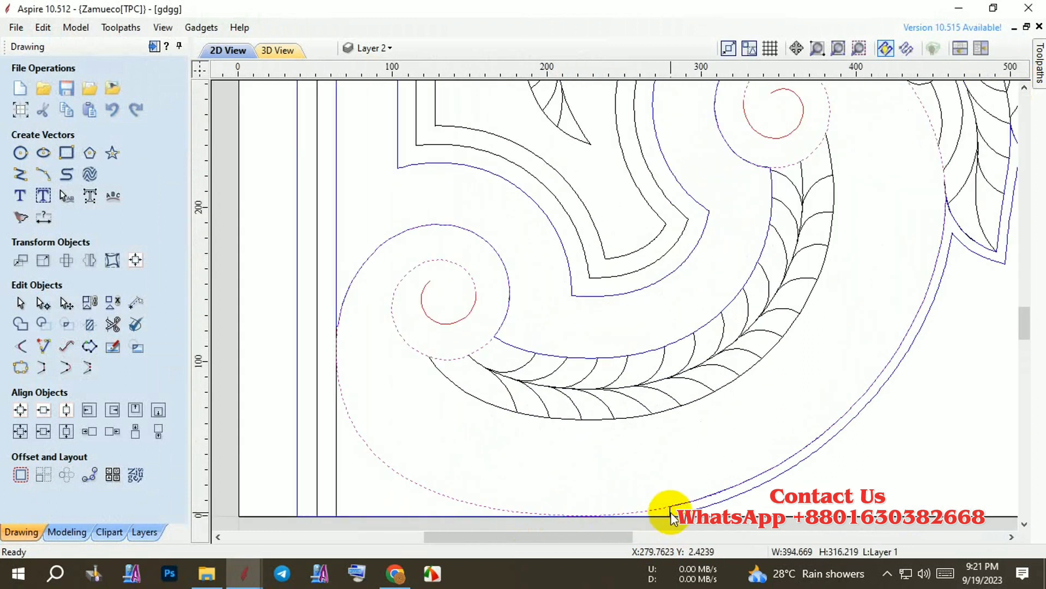
pyautogui.scroll(-2, 600, 480)
pyautogui.doubleClick(481, 491)
pyautogui.scroll(1, 481, 491)
pyautogui.scroll(1, 468, 473)
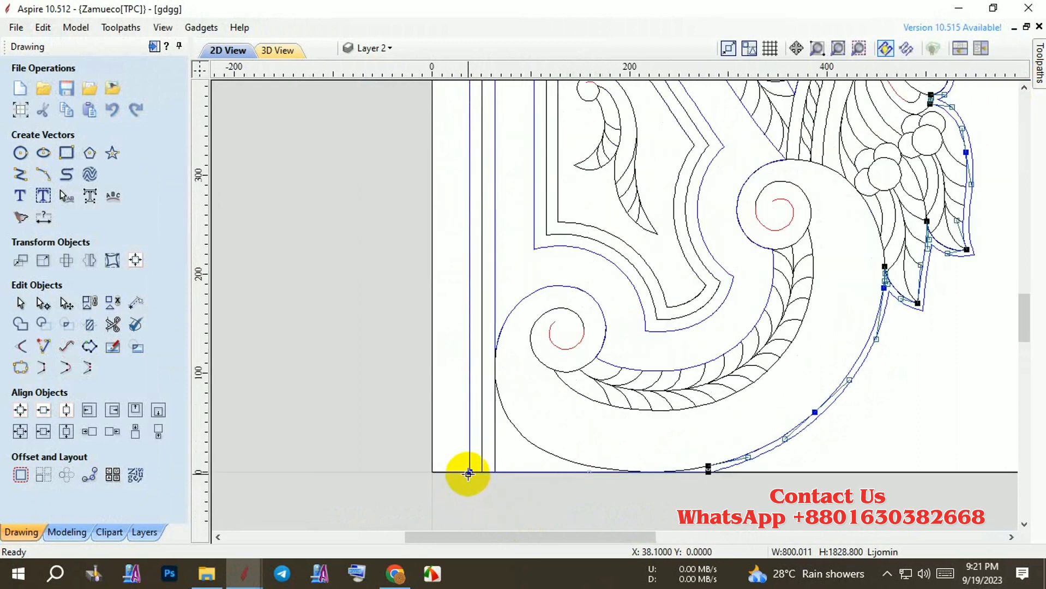
pyautogui.rightClick(467, 473)
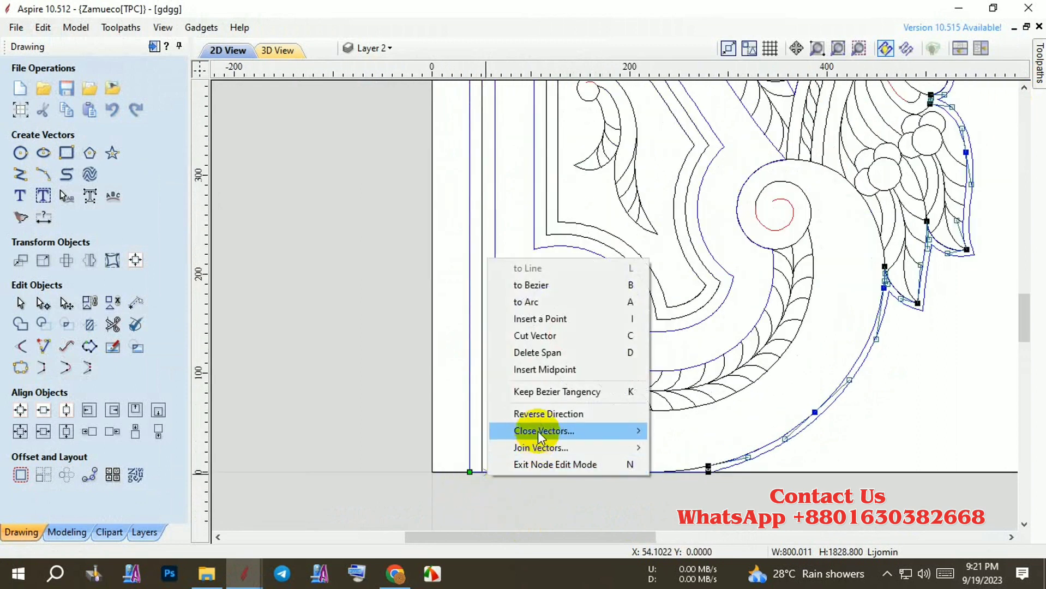
pyautogui.click(526, 413)
# Create a 2D Profile toolpath named test on the boundary and calculate it
pyautogui.click(1039, 65)
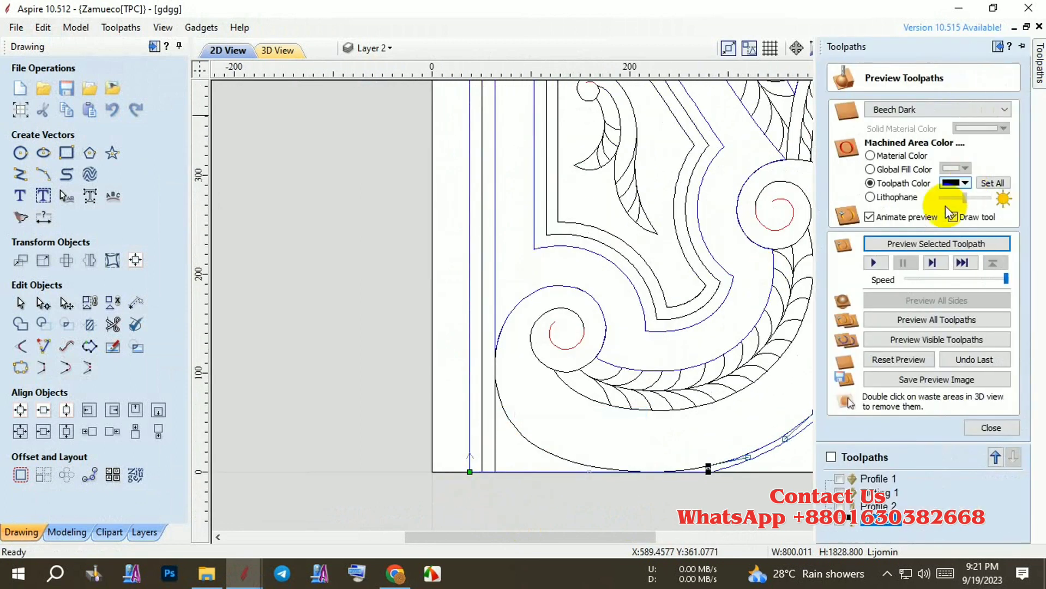
pyautogui.click(991, 429)
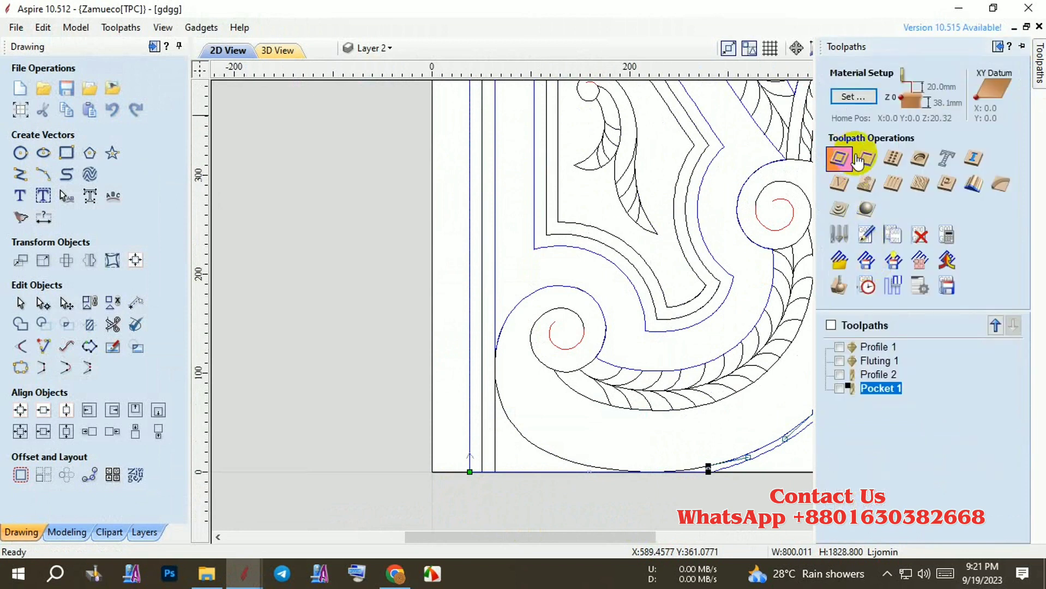
pyautogui.click(843, 161)
pyautogui.click(948, 125)
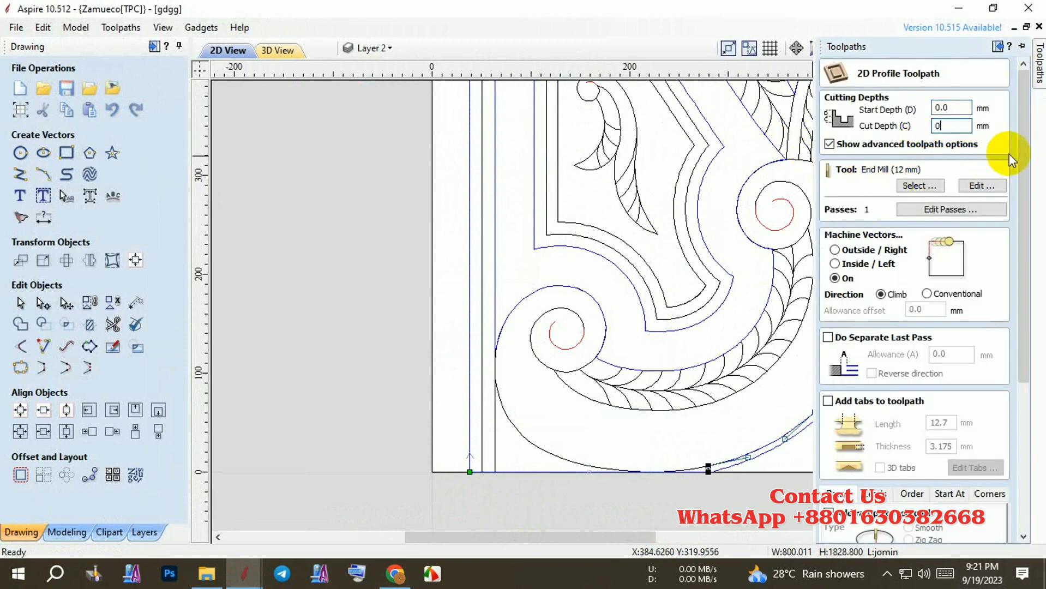
pyautogui.moveTo(1020, 152); pyautogui.dragTo(1021, 300)
pyautogui.click(921, 503)
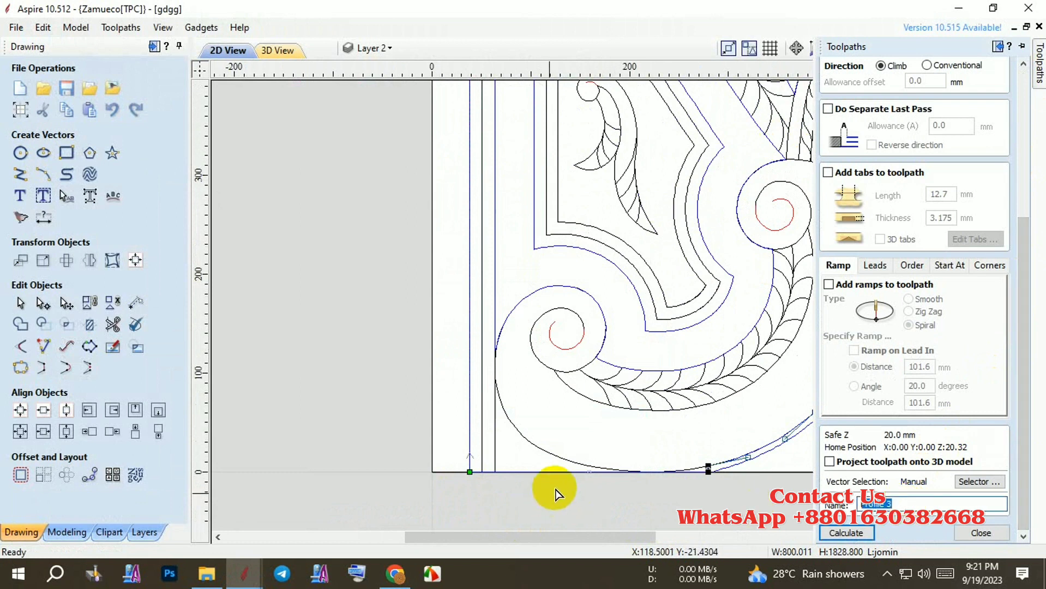
pyautogui.click(851, 533)
# Orbit the 3D carving to inspect it, then set a flat Top view
pyautogui.moveTo(687, 458)
pyautogui.mouseDown()
pyautogui.moveTo(514, 410)
pyautogui.moveTo(667, 413)
pyautogui.mouseUp()
pyautogui.scroll(5, 638, 499)
pyautogui.moveTo(637, 499)
pyautogui.mouseDown()
pyautogui.moveTo(529, 371)
pyautogui.moveTo(866, 180)
pyautogui.mouseUp()
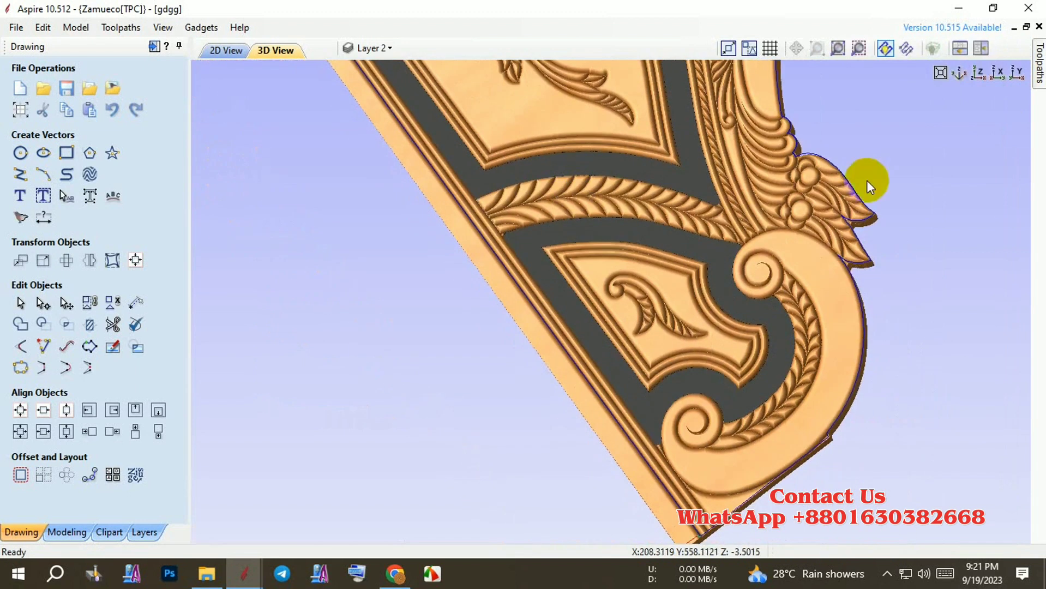
pyautogui.click(969, 76)
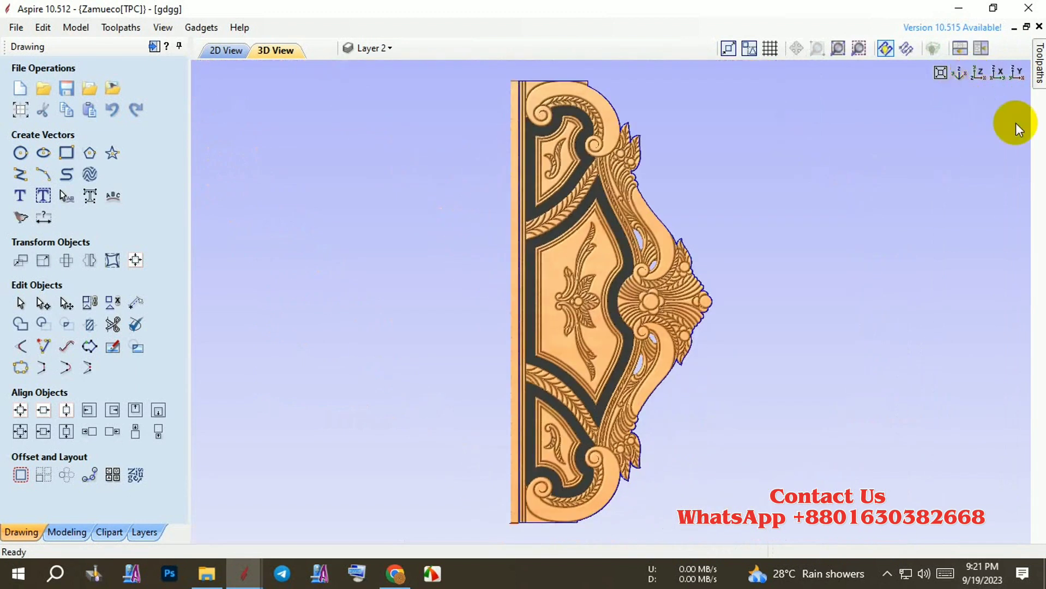
# Save the test toolpath as test.mmg in the swapon folder
pyautogui.click(1040, 83)
pyautogui.click(993, 432)
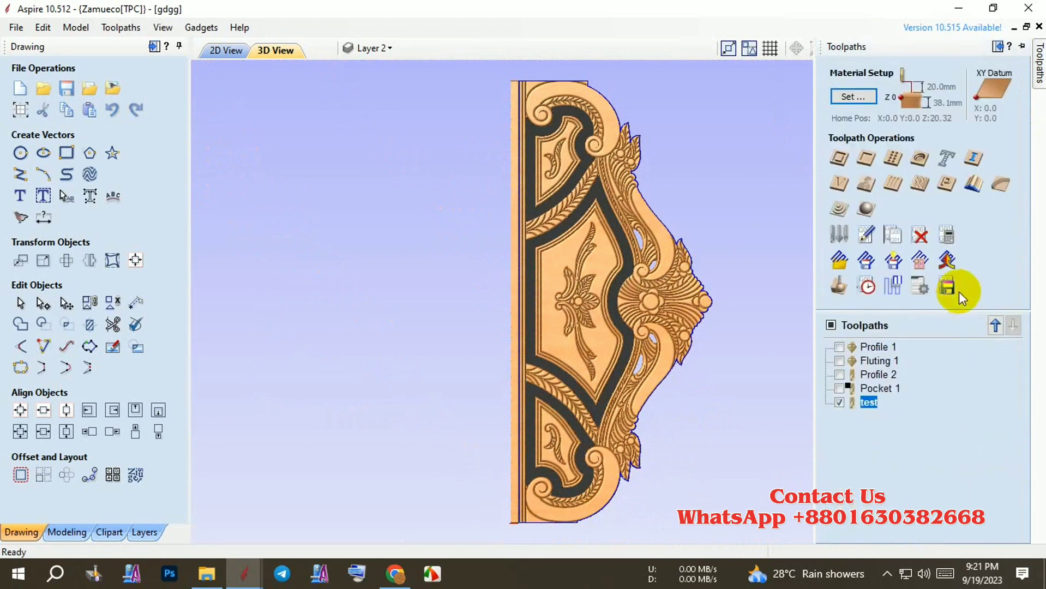
pyautogui.click(954, 289)
pyautogui.click(918, 402)
pyautogui.scroll(-2, 545, 304)
pyautogui.click(480, 312)
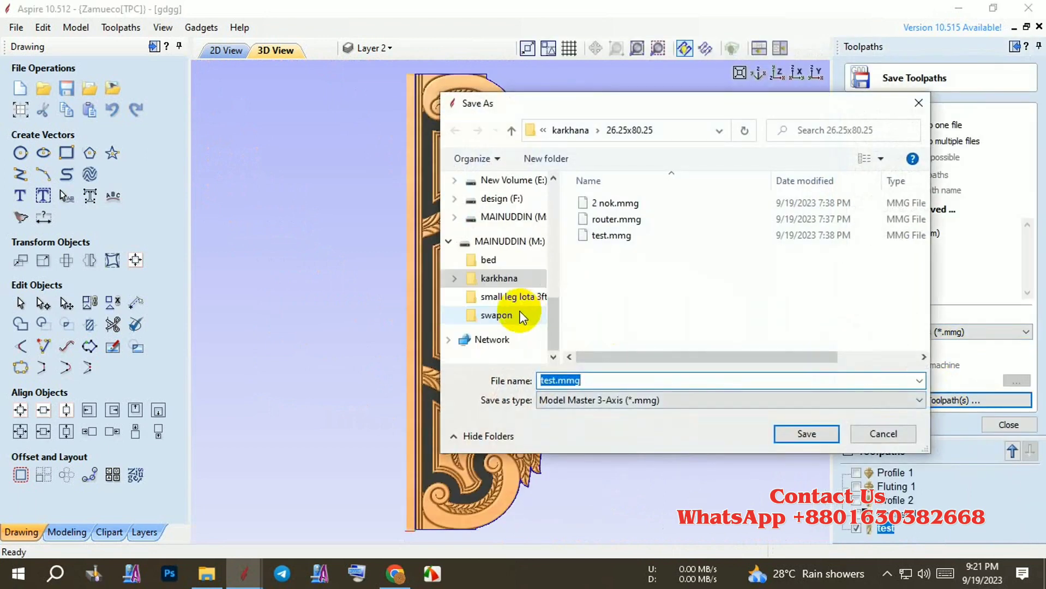
pyautogui.click(811, 434)
# Rename Pocket 1 to jomin and save it as jomin.mmg
pyautogui.click(872, 514)
pyautogui.rightClick(886, 514)
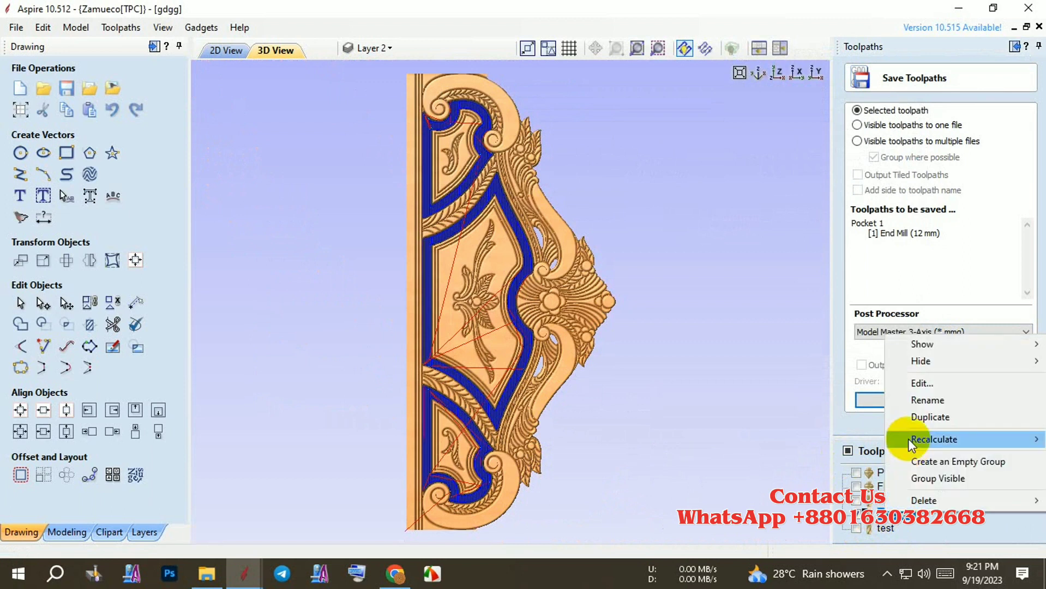
pyautogui.click(921, 399)
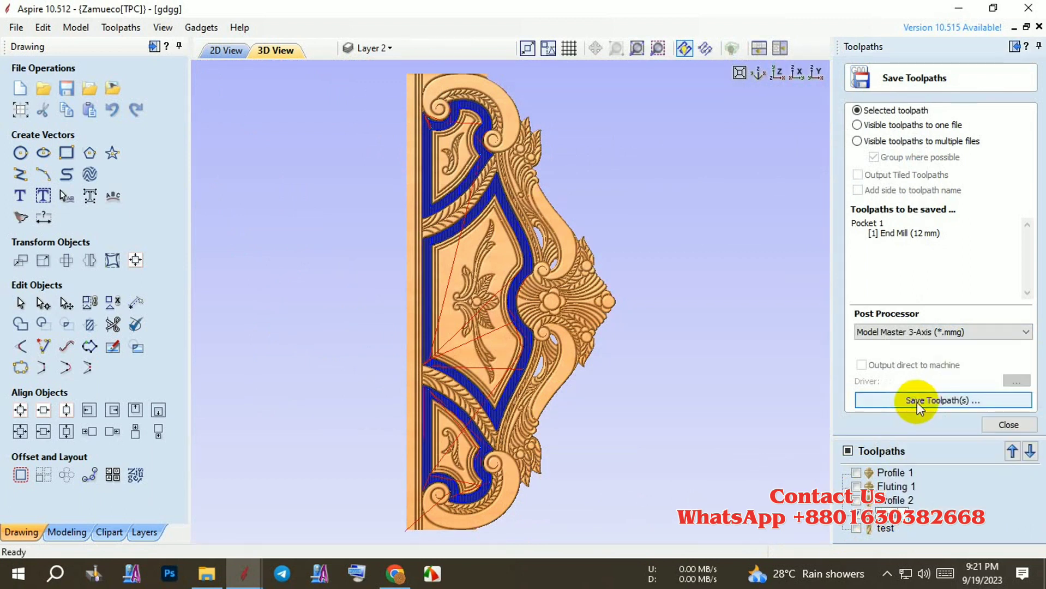
pyautogui.press('Return')
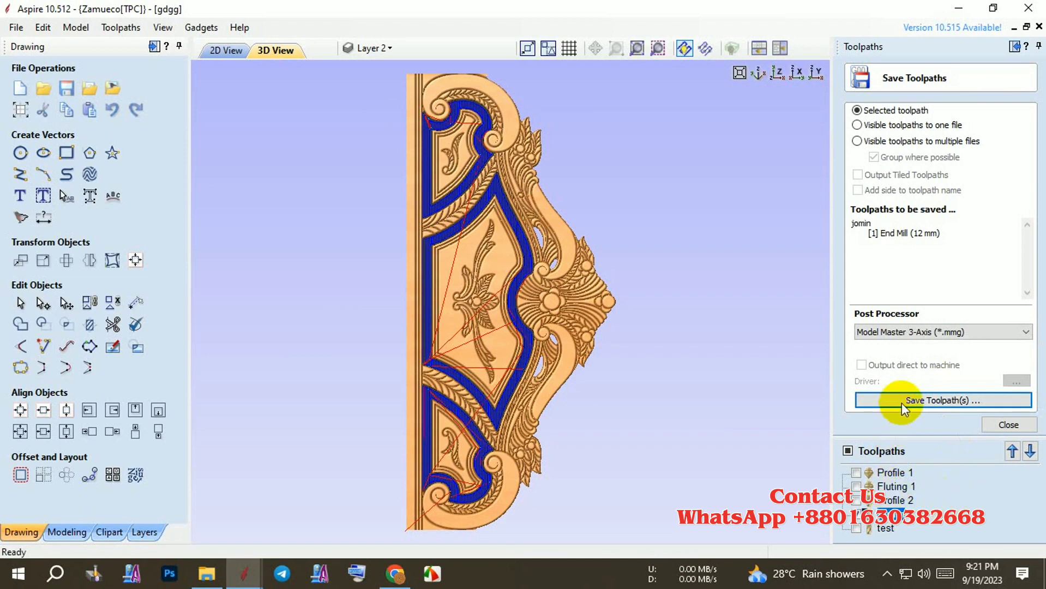
pyautogui.click(901, 401)
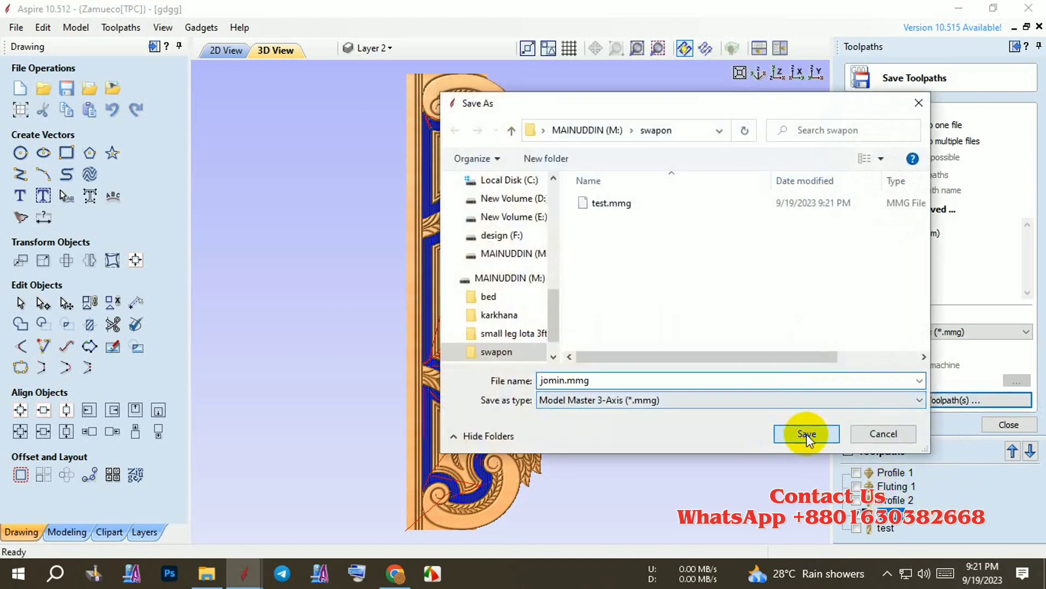
pyautogui.click(805, 434)
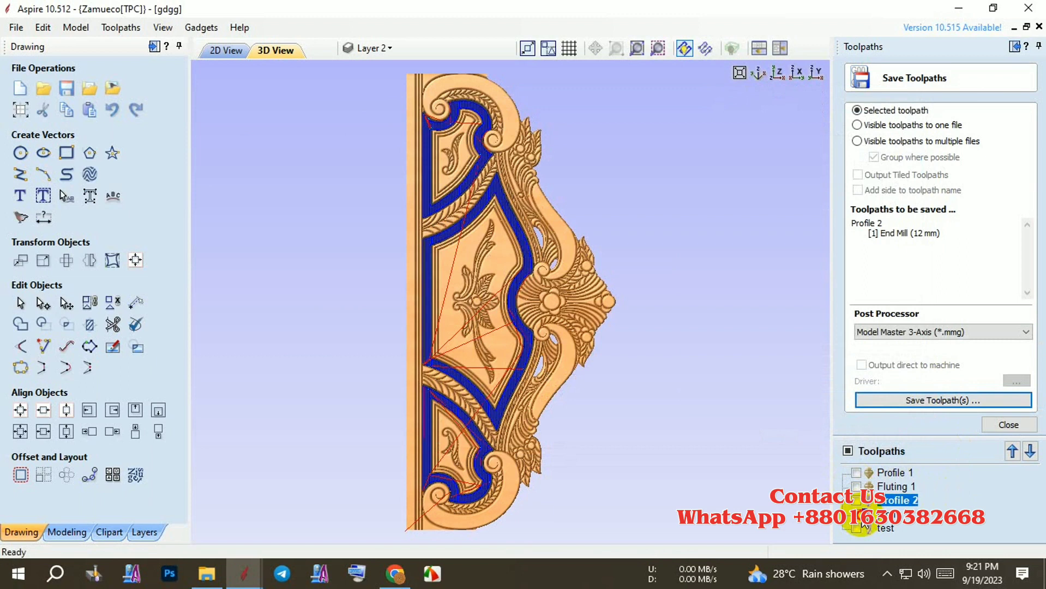
# Rename Profile 2 to cutting and save it as an .mmg file
pyautogui.click(856, 500)
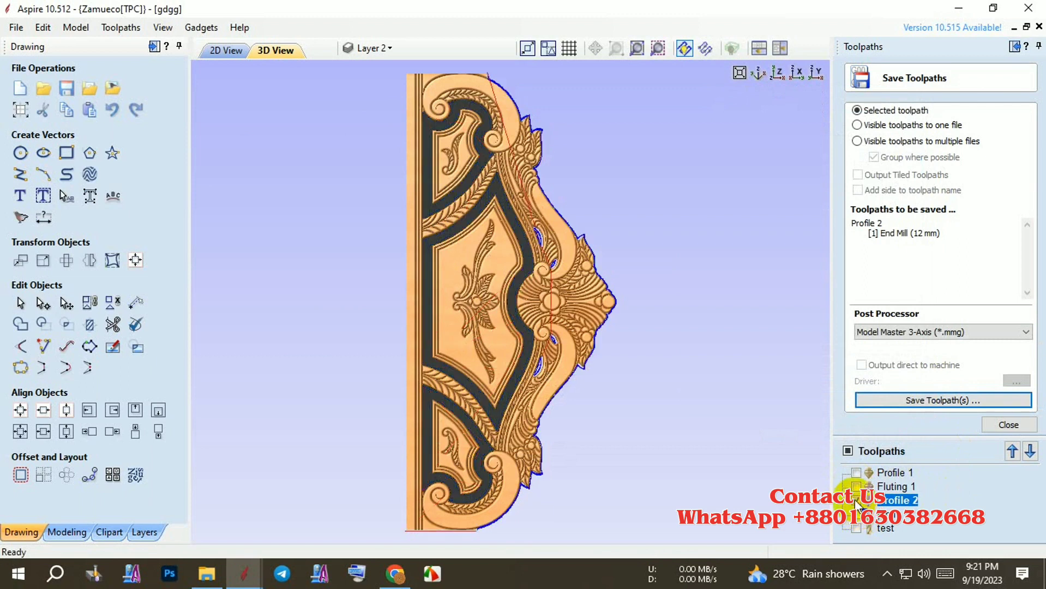
pyautogui.rightClick(894, 500)
pyautogui.click(920, 391)
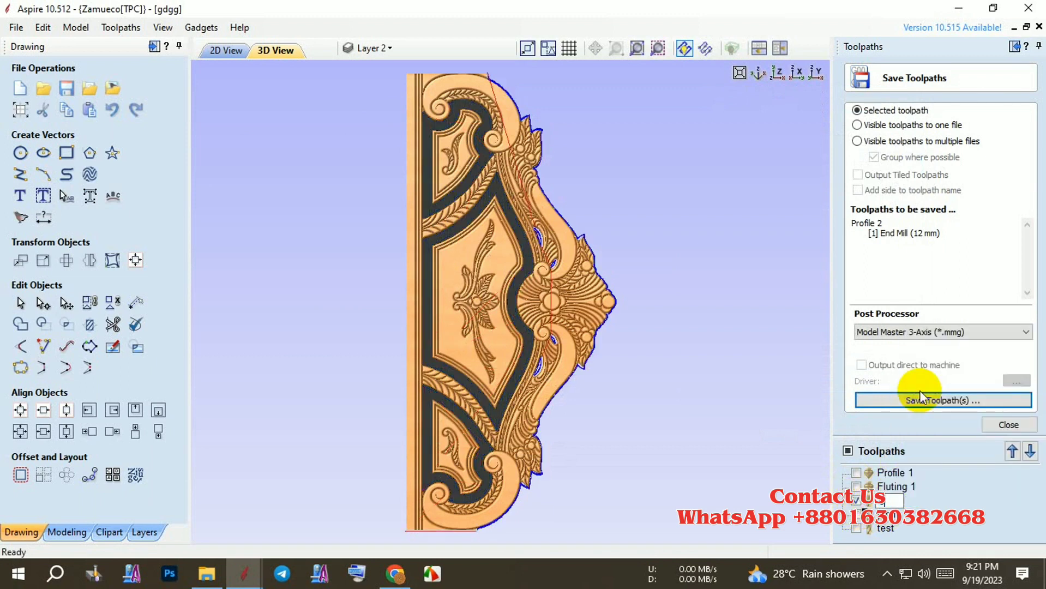
pyautogui.write('uttin')
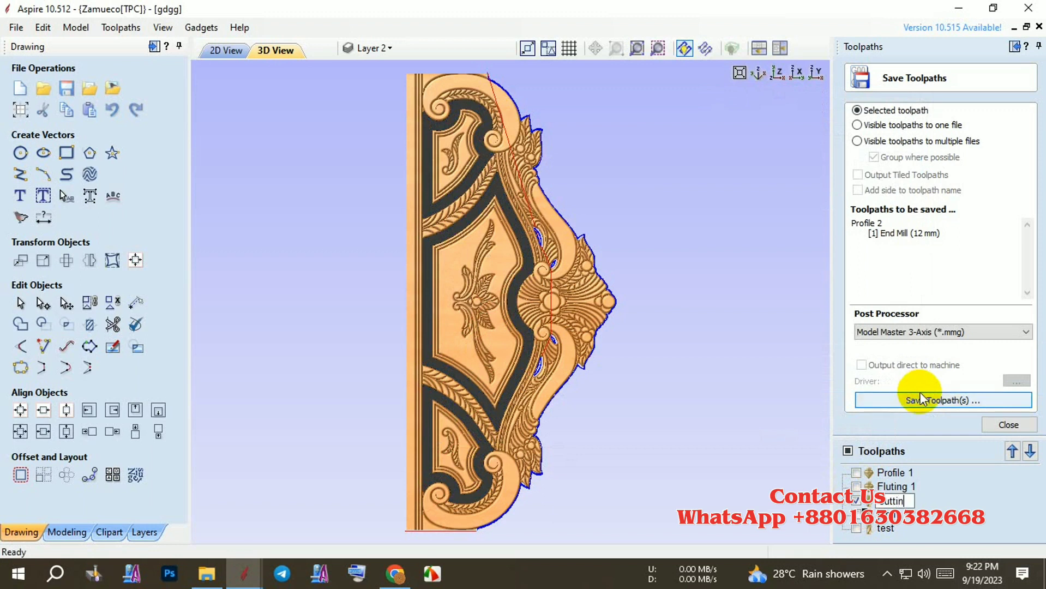
pyautogui.write('g')
pyautogui.press('Return')
pyautogui.click(914, 400)
pyautogui.click(803, 430)
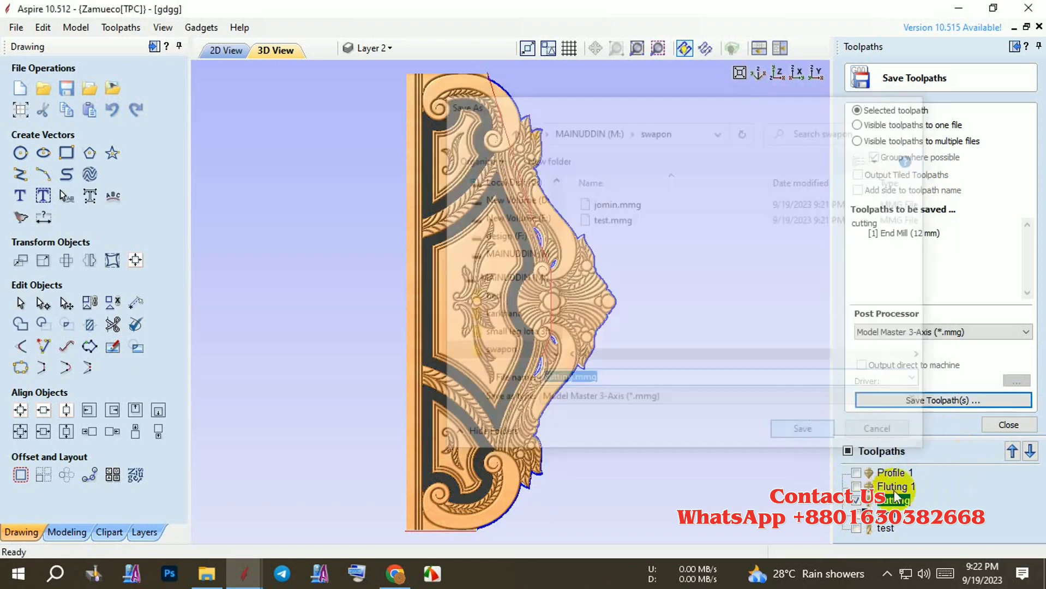
# Rename Fluting 1 to Fluting 9 and save it as an .mmg file
pyautogui.click(872, 486)
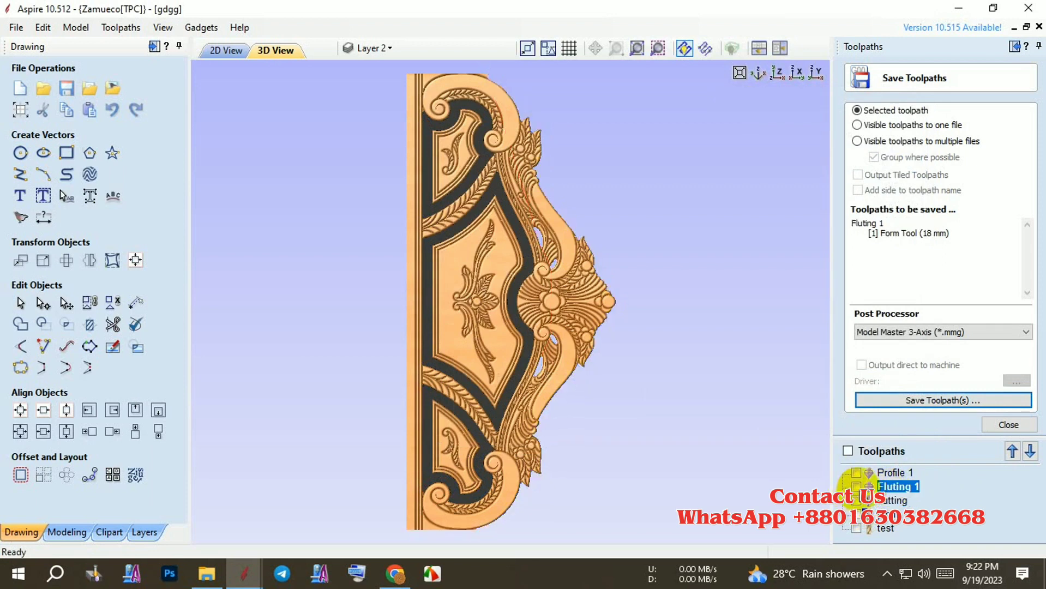
pyautogui.click(855, 486)
pyautogui.doubleClick(893, 486)
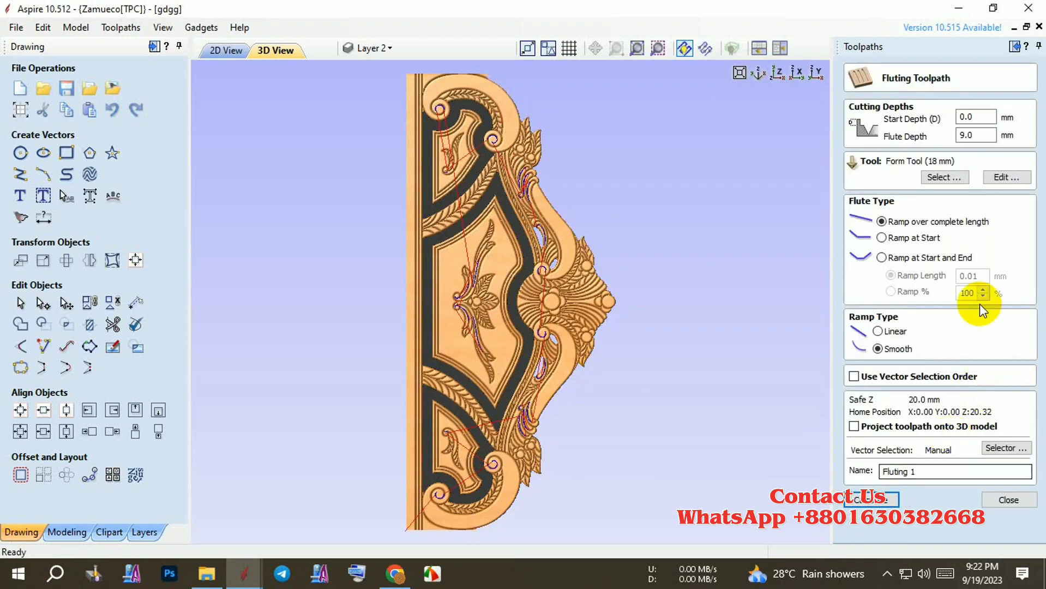
pyautogui.click(1003, 501)
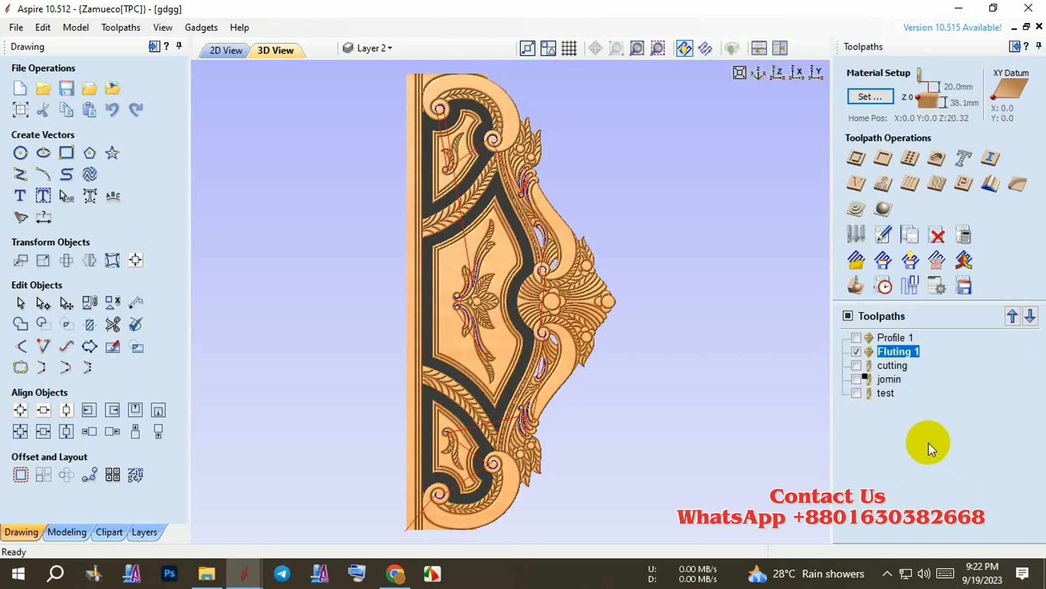
pyautogui.rightClick(906, 350)
pyautogui.click(930, 418)
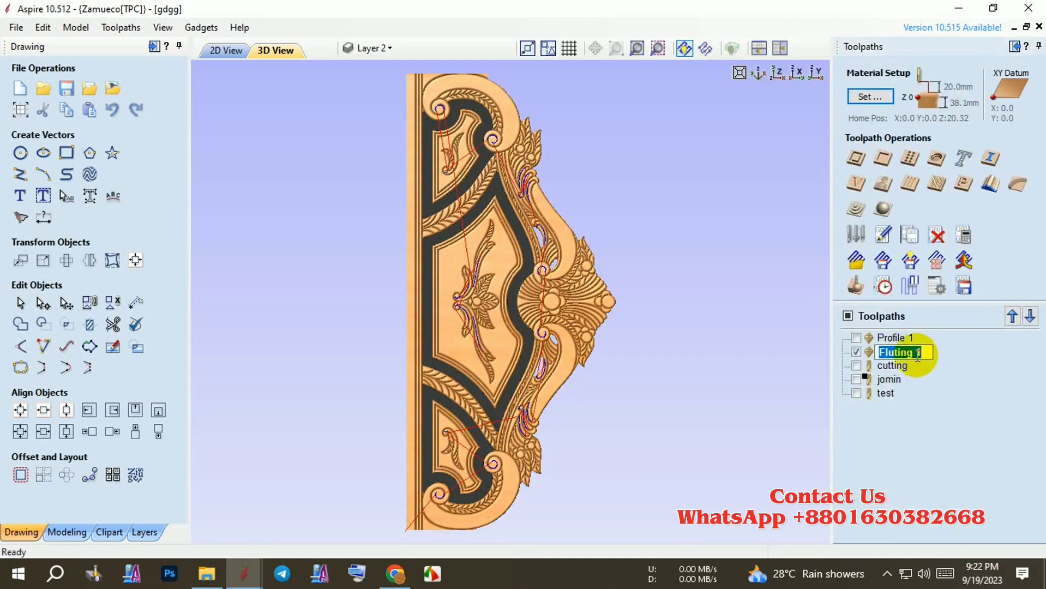
pyautogui.write('9')
pyautogui.click(864, 350)
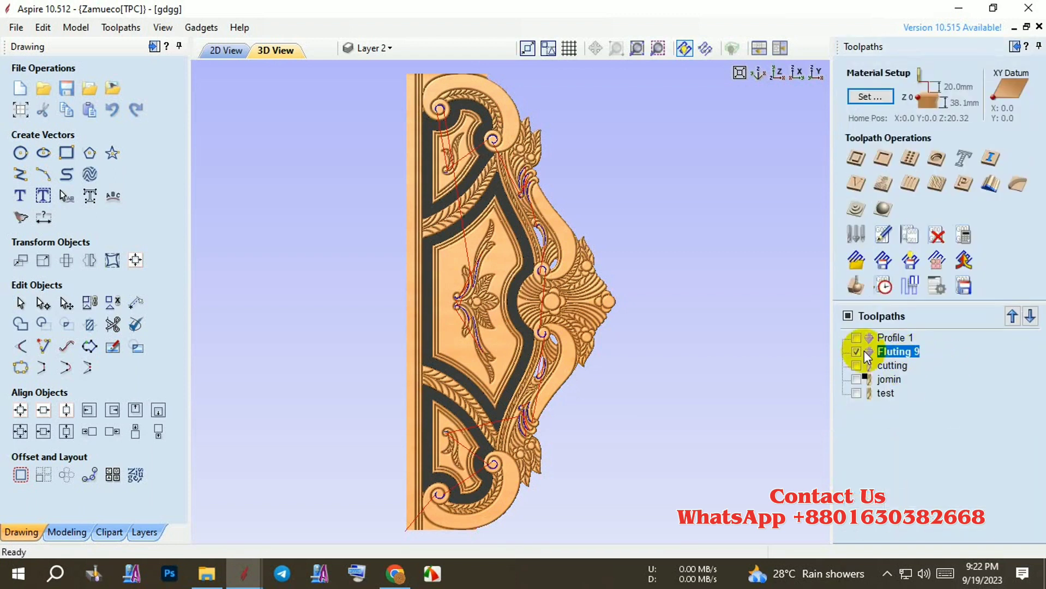
pyautogui.click(963, 285)
pyautogui.click(934, 403)
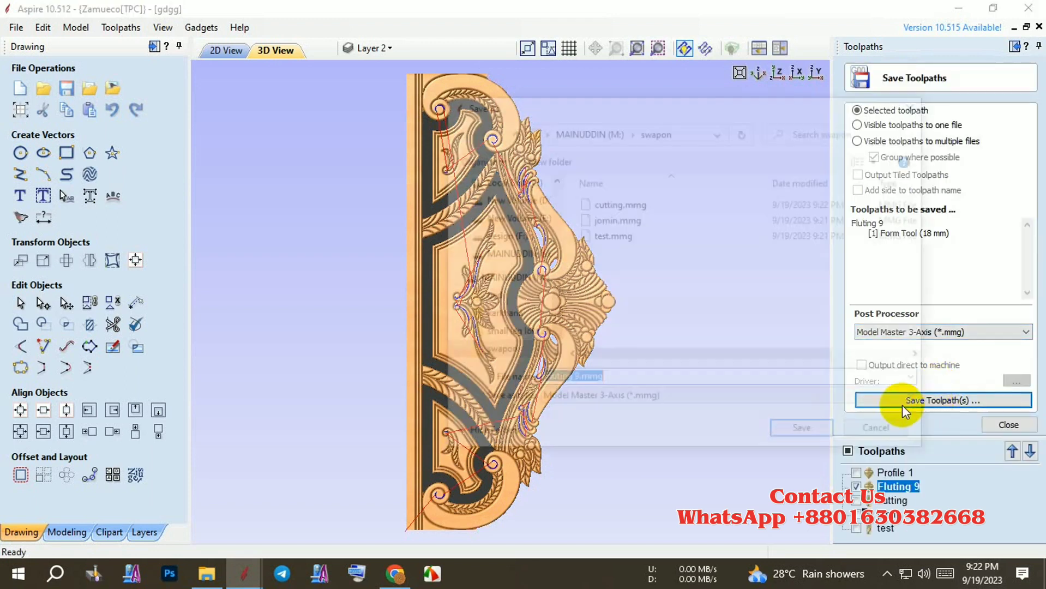
pyautogui.click(810, 432)
# Hide the Fluting 9 preview, select Profile 1, and return to the 2D view
pyautogui.click(855, 487)
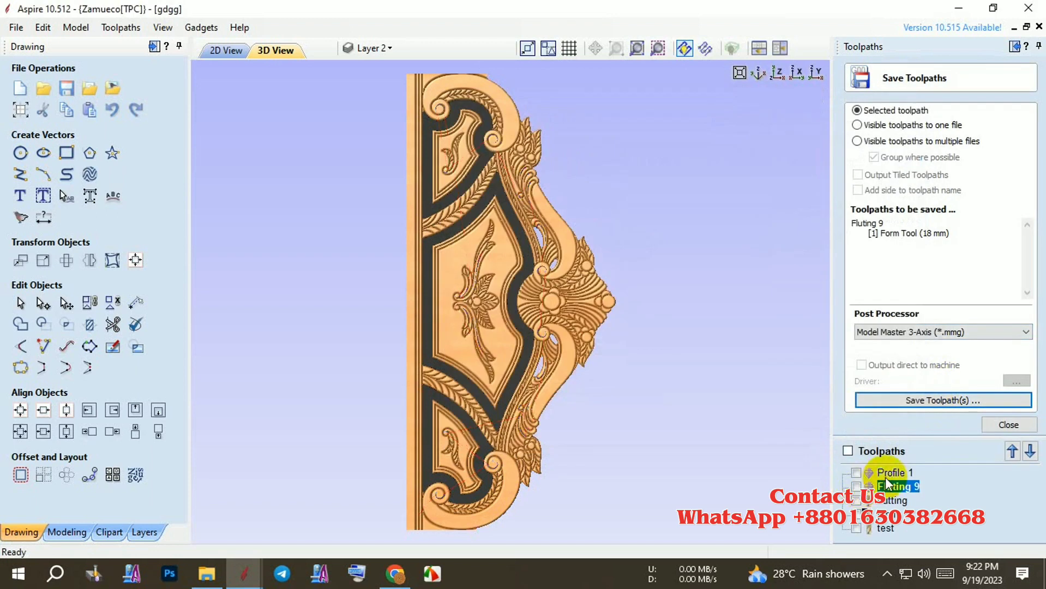
pyautogui.click(894, 472)
pyautogui.click(226, 55)
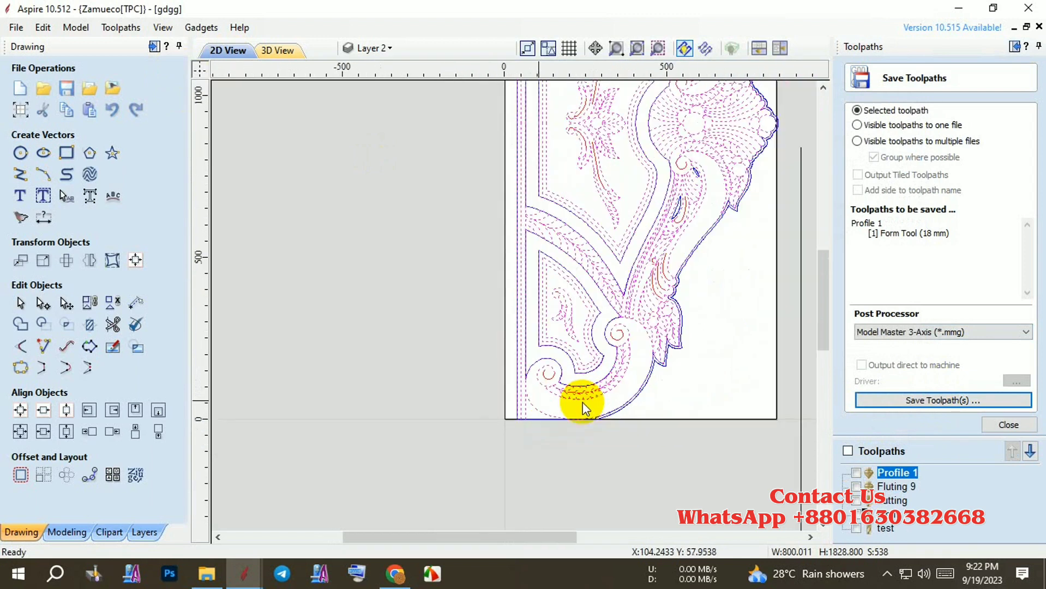
# Edit Profile 1 to cut with End Mill (1 mm) at 0.02 mm depth
pyautogui.click(1004, 423)
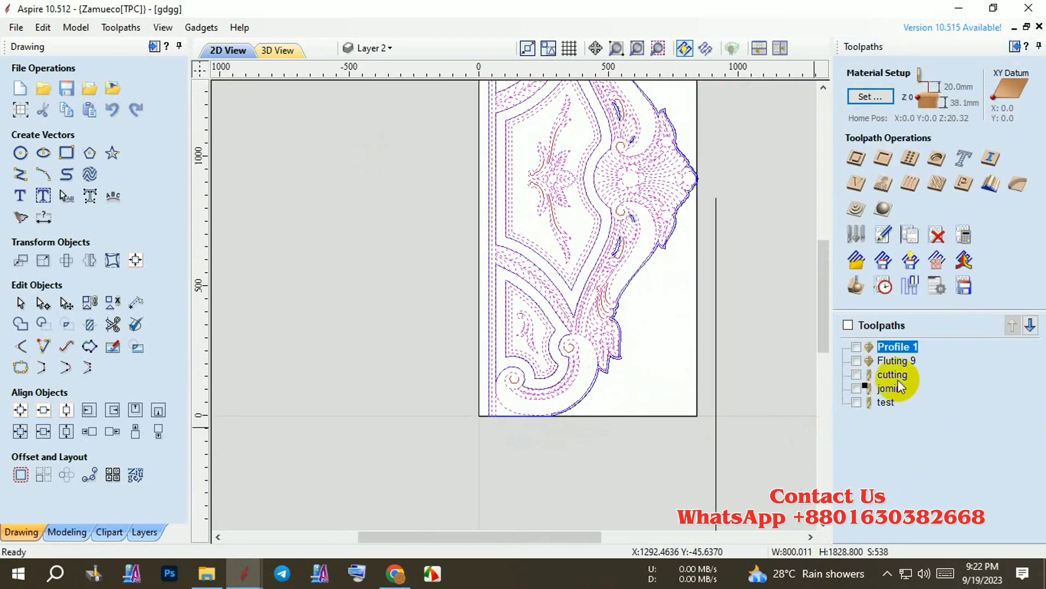
pyautogui.doubleClick(892, 345)
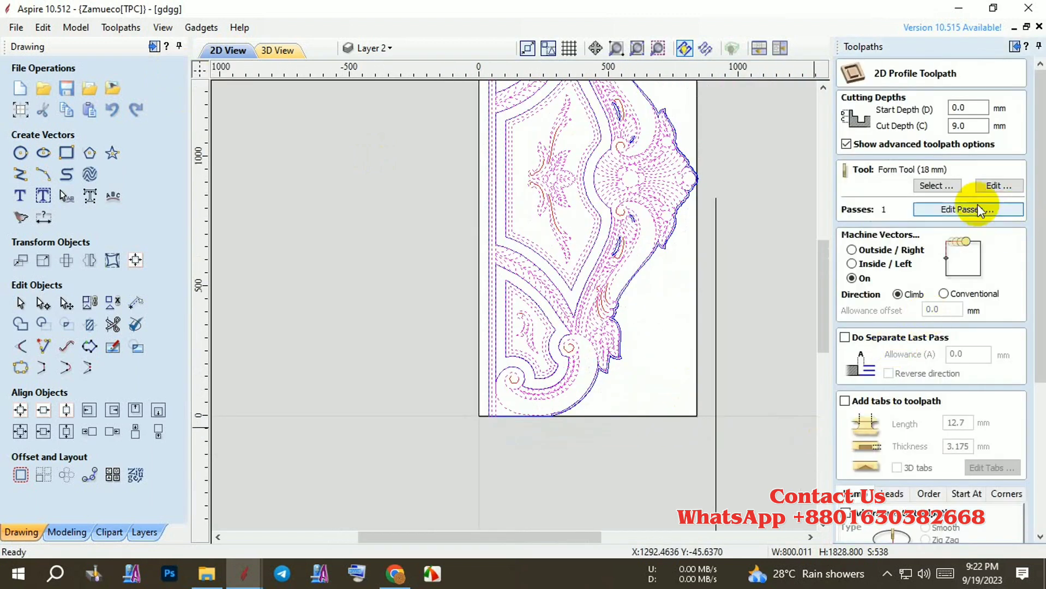
pyautogui.click(939, 186)
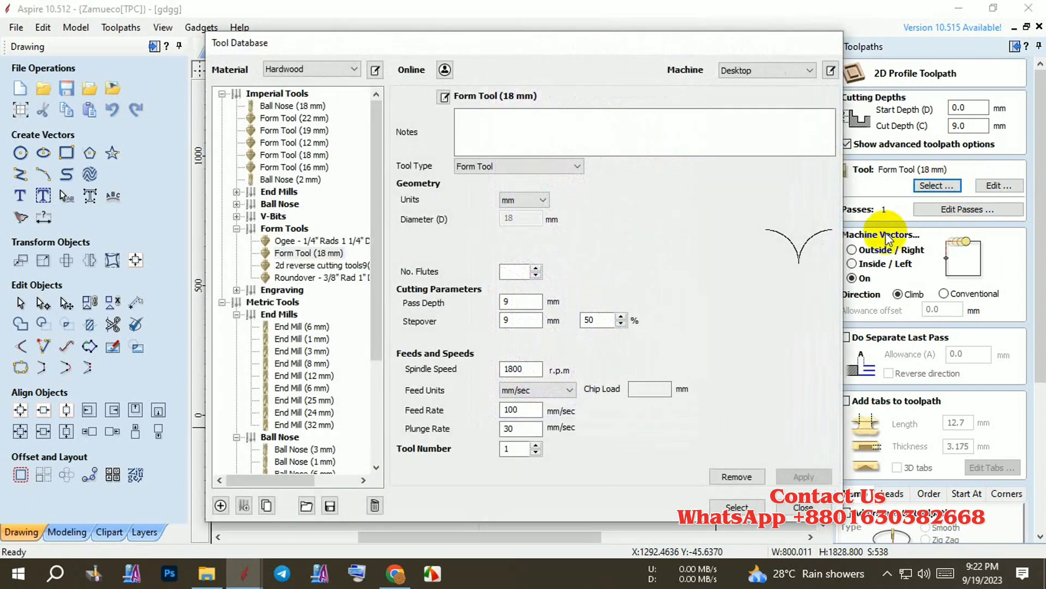
pyautogui.click(298, 338)
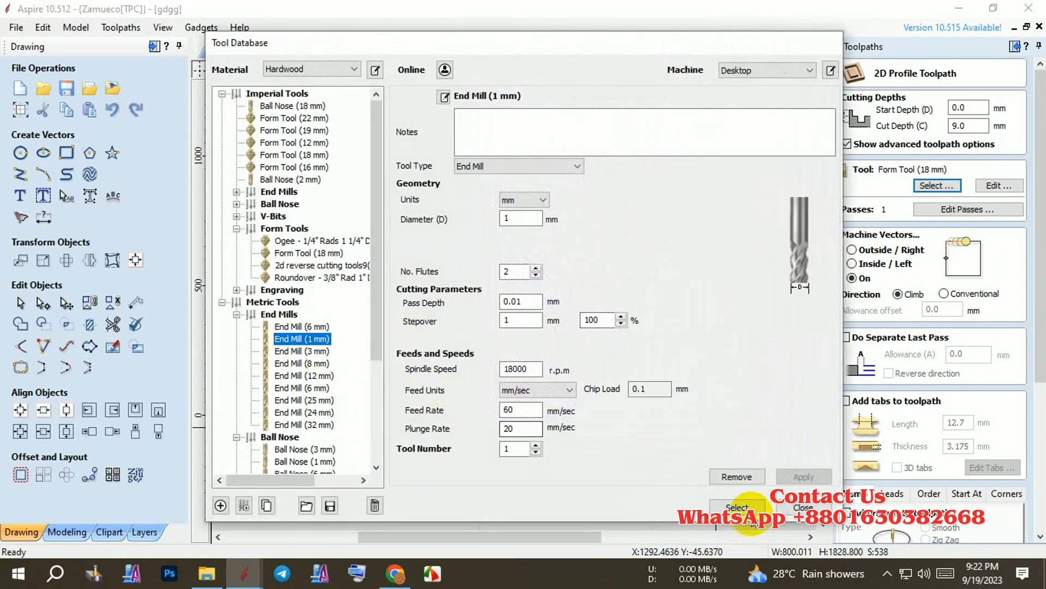
pyautogui.click(737, 507)
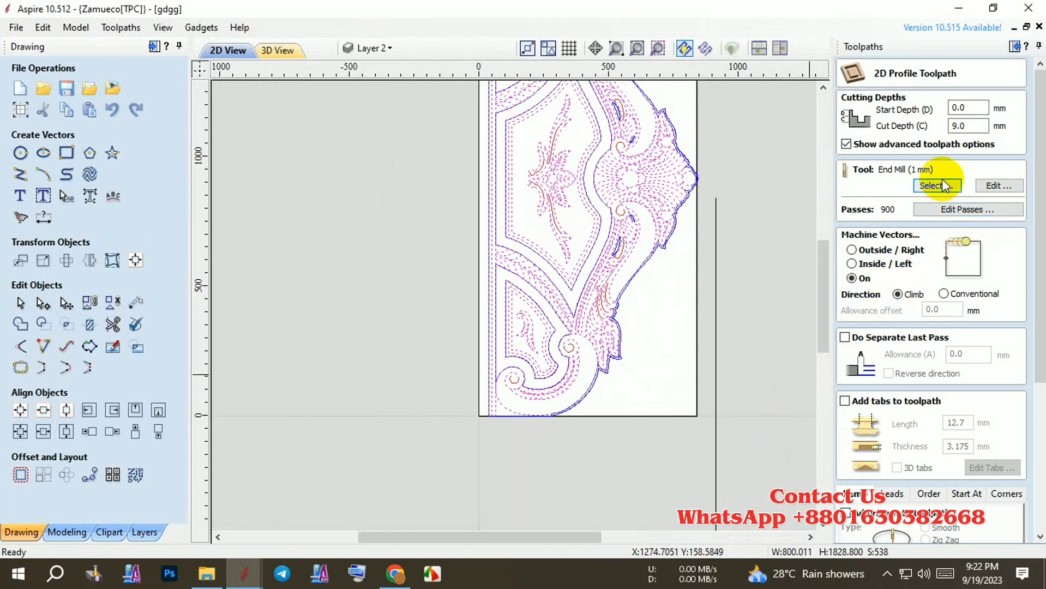
pyautogui.doubleClick(970, 127)
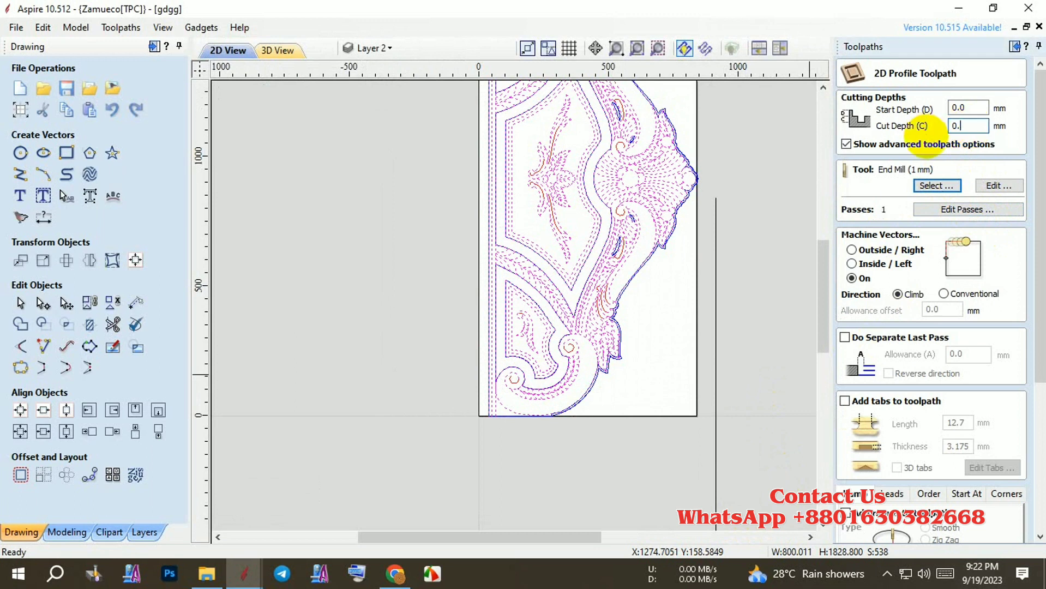
pyautogui.write('02')
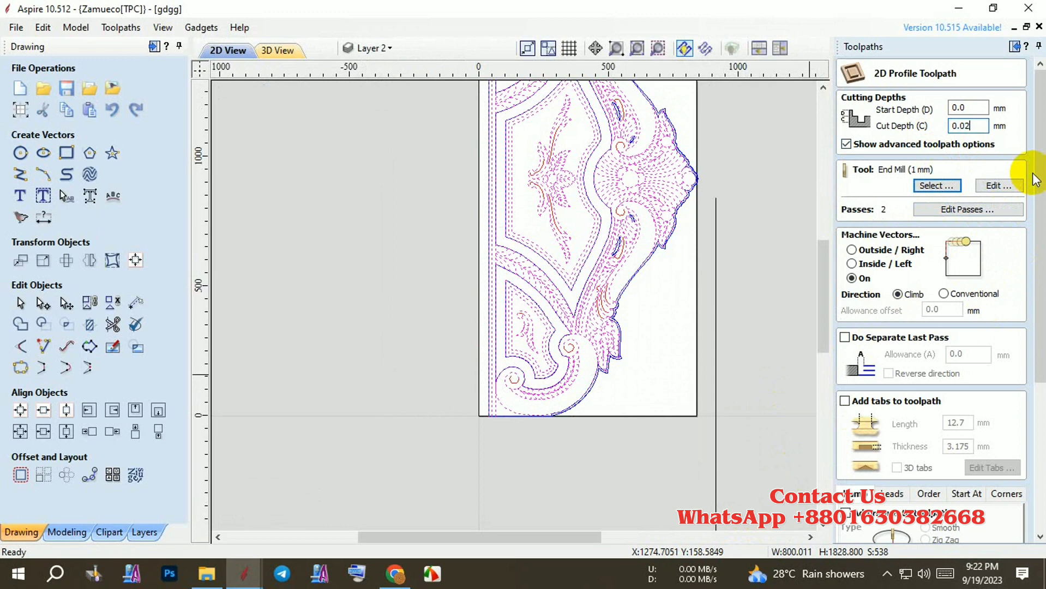
pyautogui.scroll(-5, 1017, 368)
pyautogui.click(992, 529)
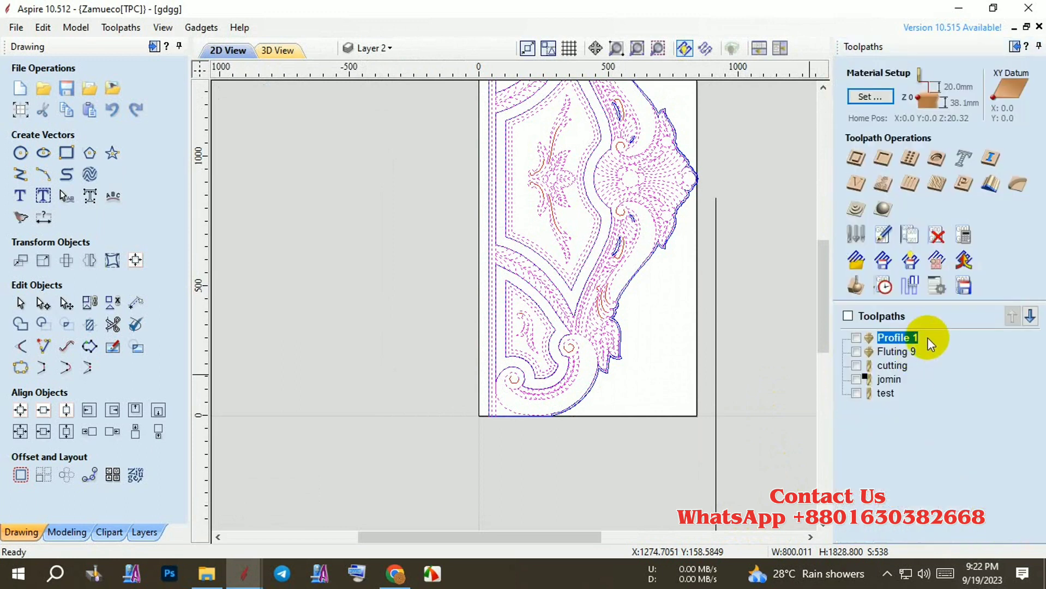
# Calculate fluting toolpath nok2: End Mill (1 mm), 0.02 mm deep, ramped at start and end
pyautogui.click(921, 170)
pyautogui.click(941, 177)
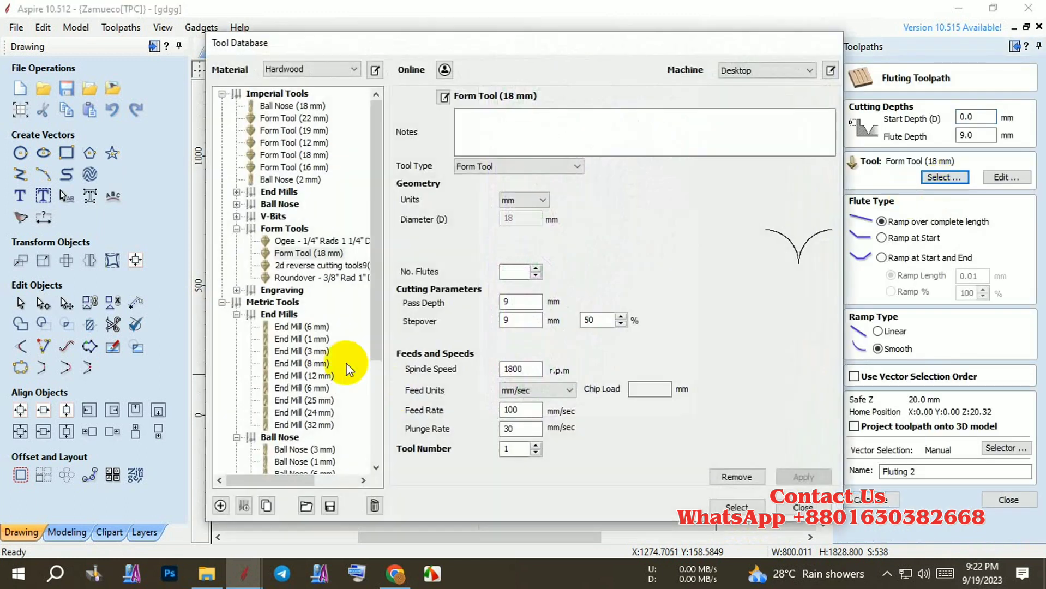
pyautogui.click(308, 343)
pyautogui.click(802, 477)
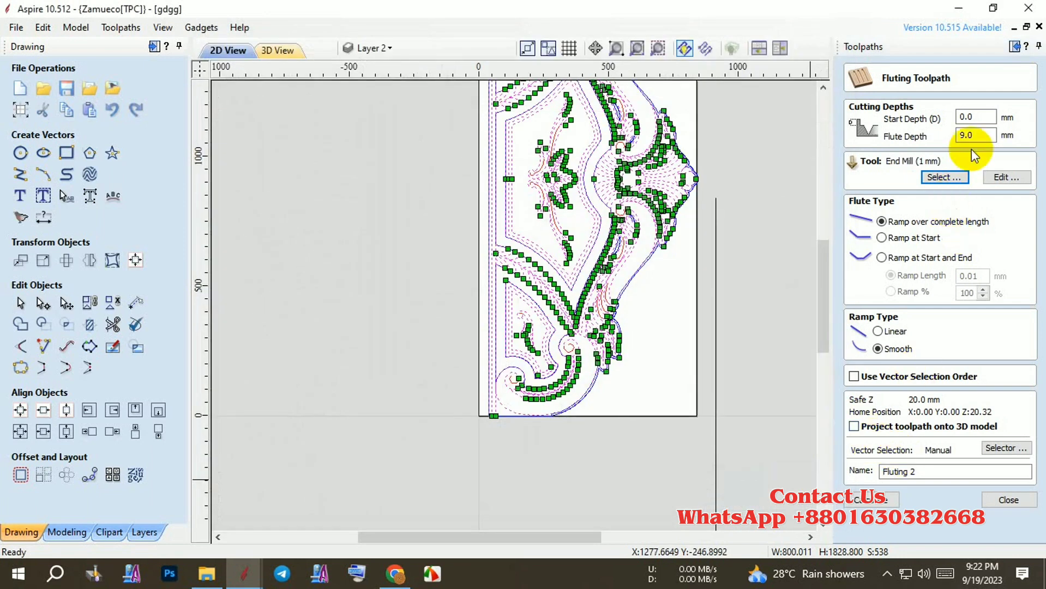
pyautogui.doubleClick(968, 136)
pyautogui.write('.02')
pyautogui.click(881, 258)
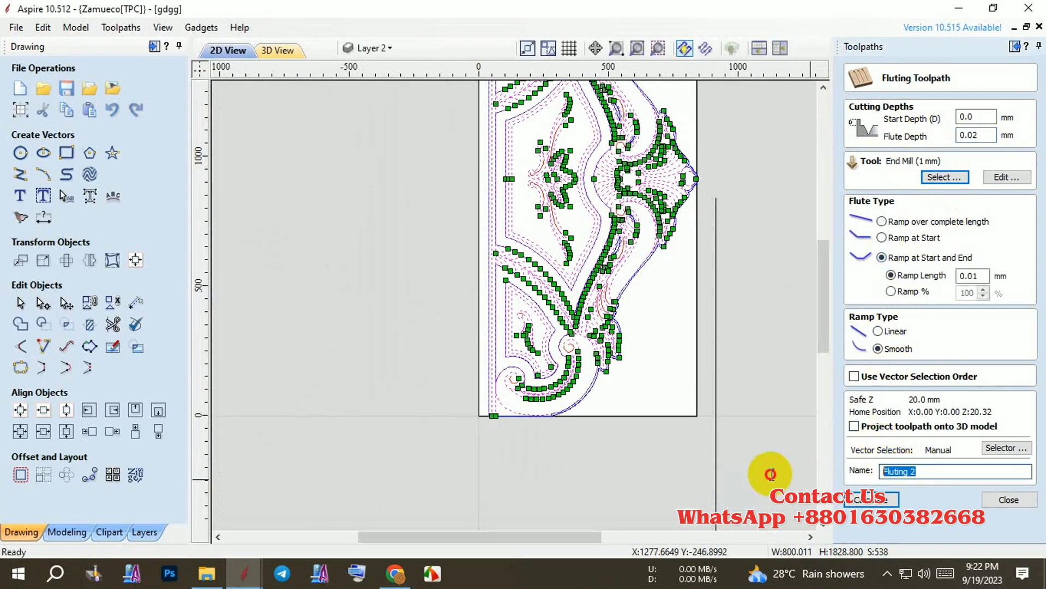
pyautogui.moveTo(868, 472); pyautogui.dragTo(917, 480)
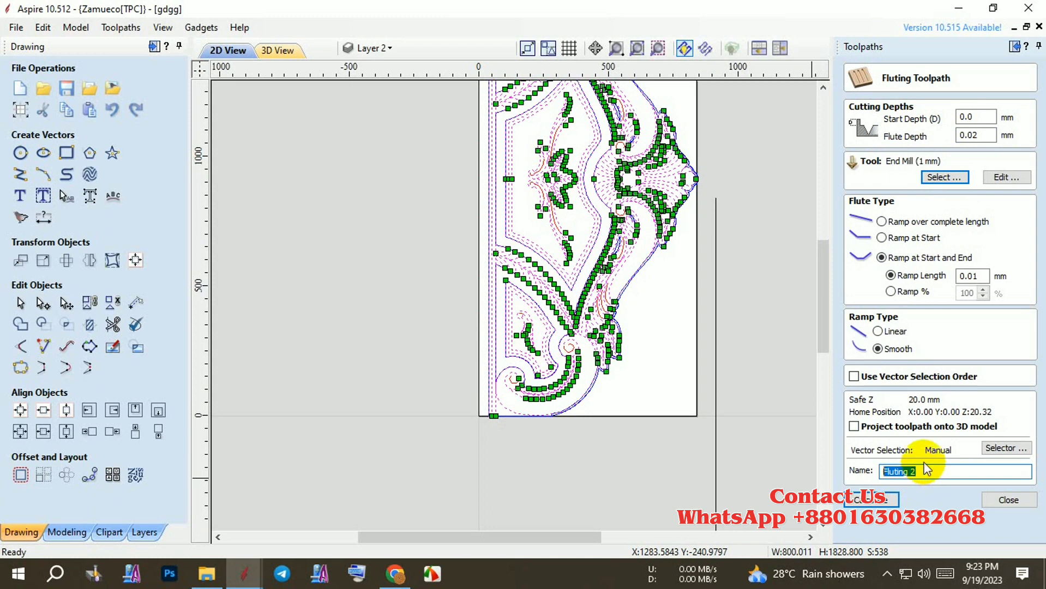
pyautogui.write('nok')
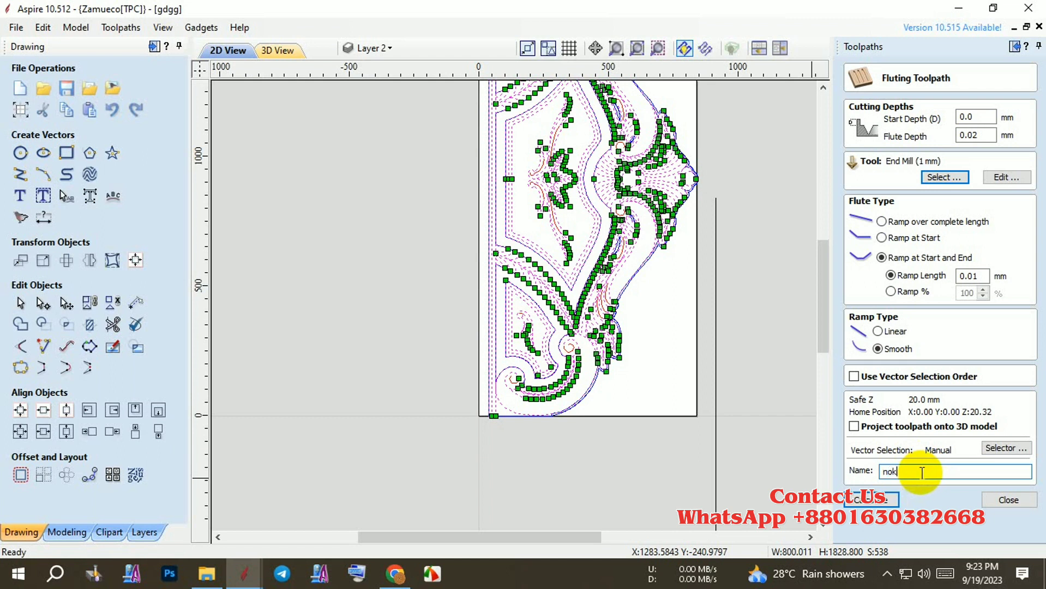
pyautogui.write('2')
pyautogui.click(886, 501)
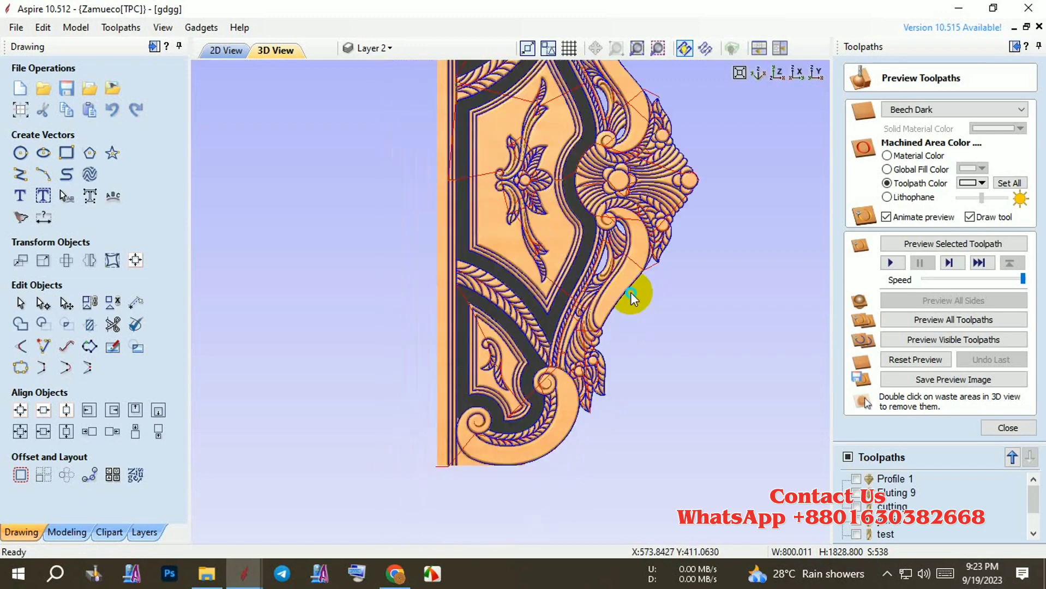
# Zoom and tilt the 3D preview to inspect the nok2 flutes on the lower scroll, then close Preview Toolpaths
pyautogui.scroll(5, 629, 293)
pyautogui.moveTo(601, 383); pyautogui.dragTo(540, 343)
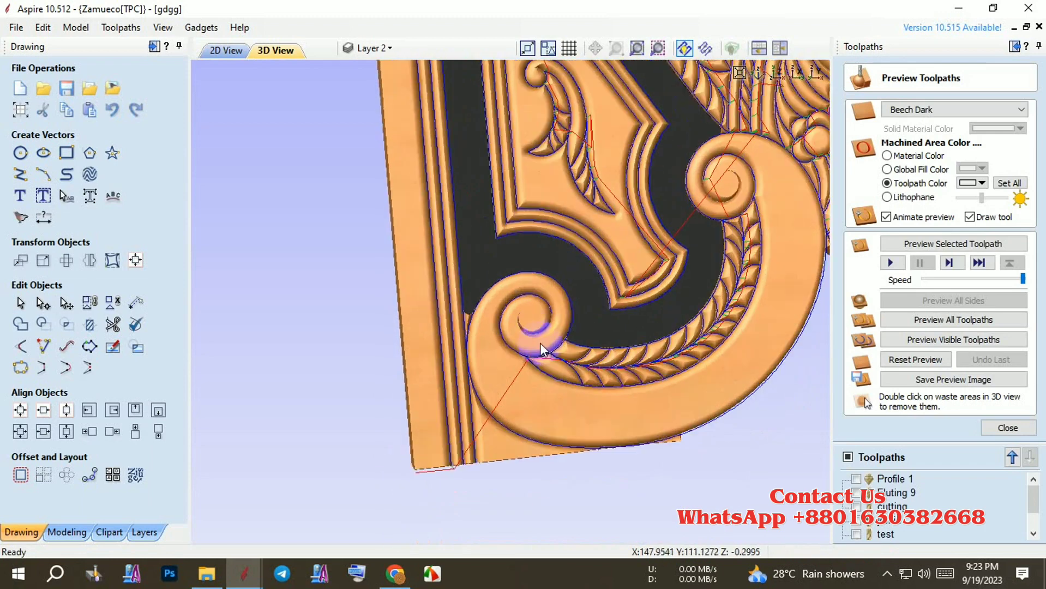
pyautogui.scroll(-2, 518, 321)
pyautogui.scroll(-2, 494, 286)
pyautogui.scroll(-2, 545, 332)
pyautogui.scroll(-2, 594, 311)
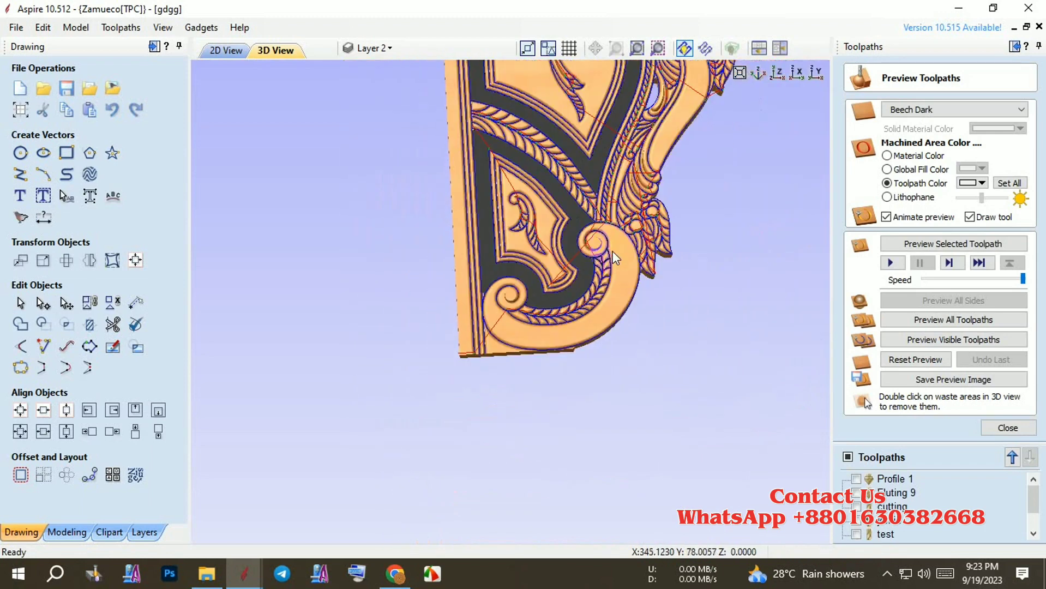
pyautogui.scroll(2, 667, 212)
pyautogui.scroll(2, 618, 299)
pyautogui.scroll(2, 630, 311)
pyautogui.scroll(2, 628, 470)
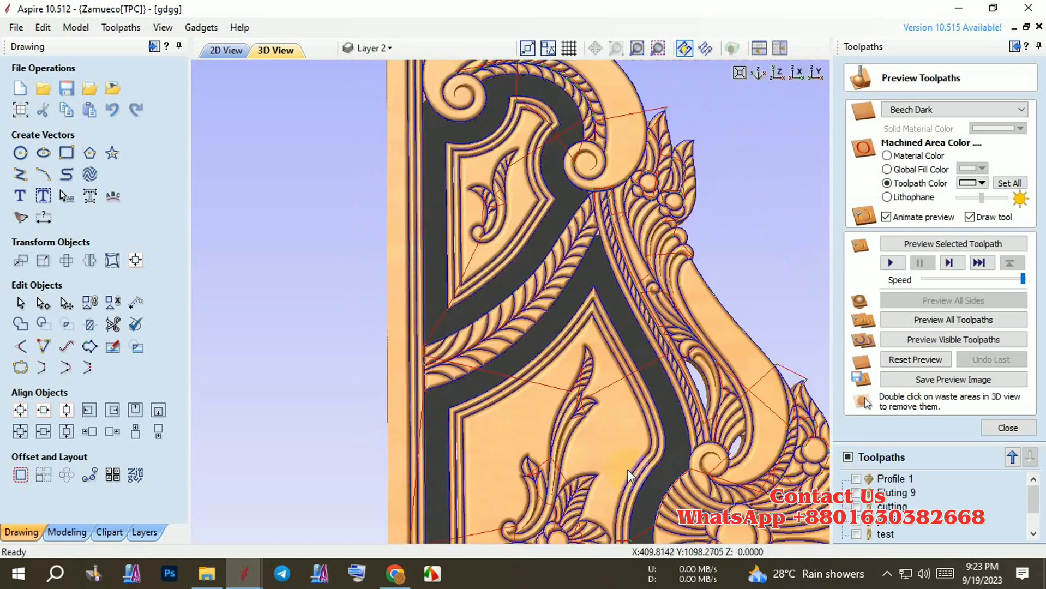
pyautogui.scroll(-2, 627, 469)
pyautogui.scroll(-1, 602, 258)
pyautogui.scroll(-2, 597, 206)
pyautogui.scroll(-2, 597, 206)
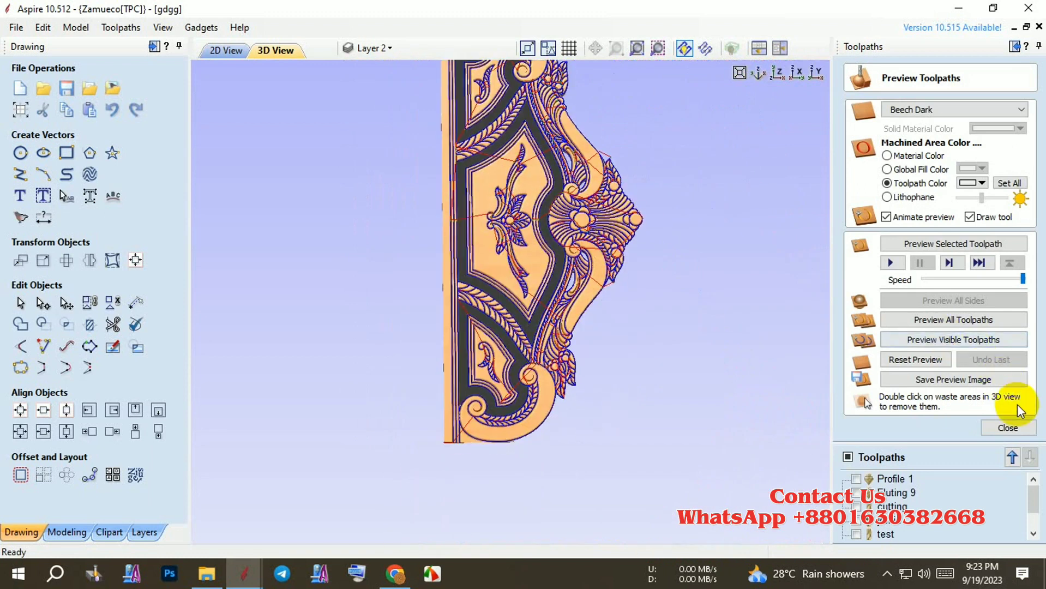
pyautogui.click(1008, 428)
# Export nok2 as nok2.mmg into the swapon folder and hide its toolpath preview
pyautogui.click(963, 289)
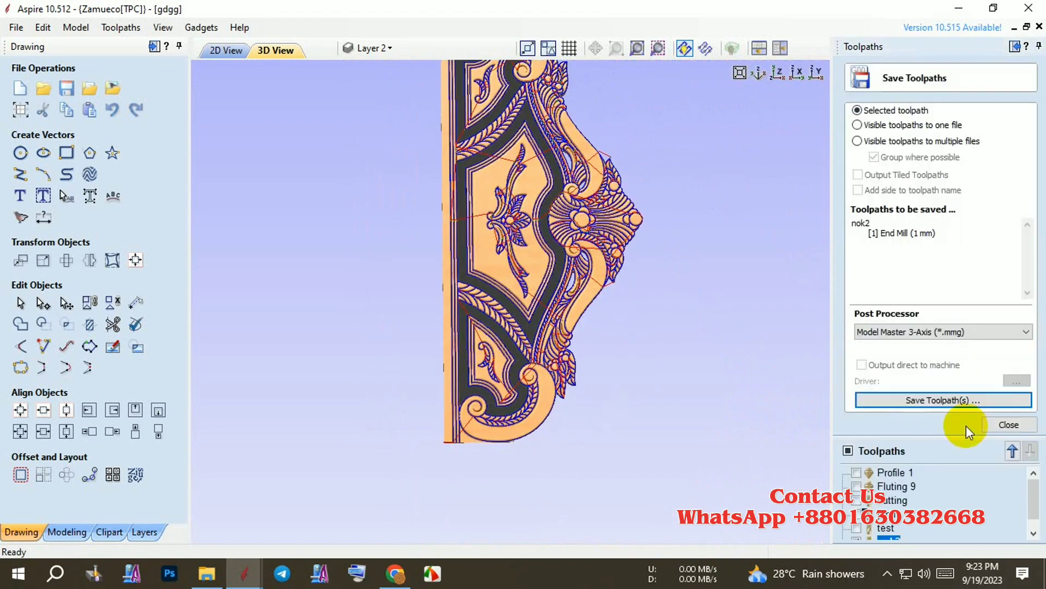
pyautogui.click(912, 402)
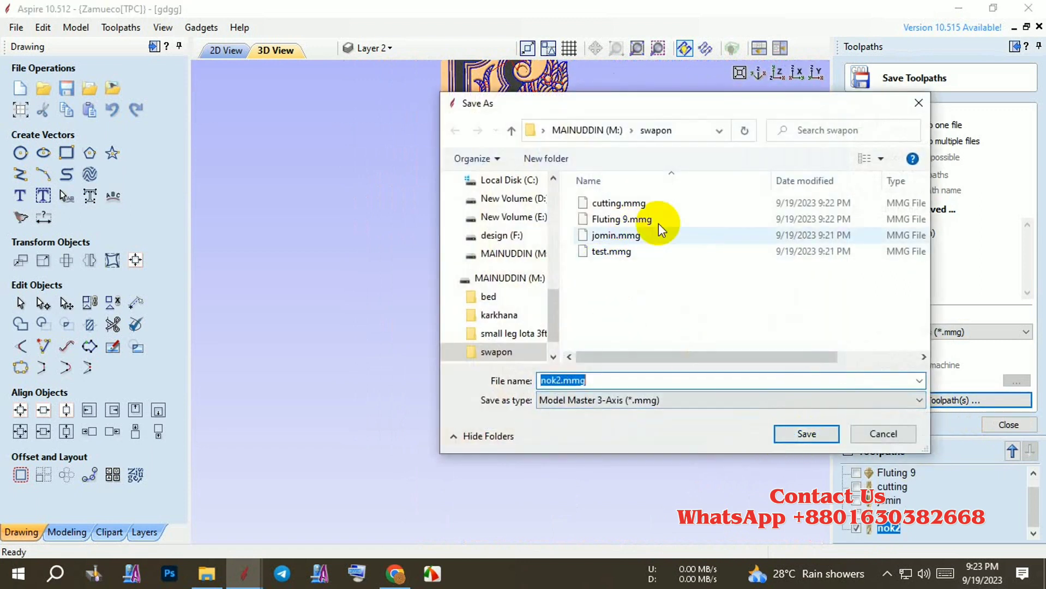
pyautogui.click(807, 434)
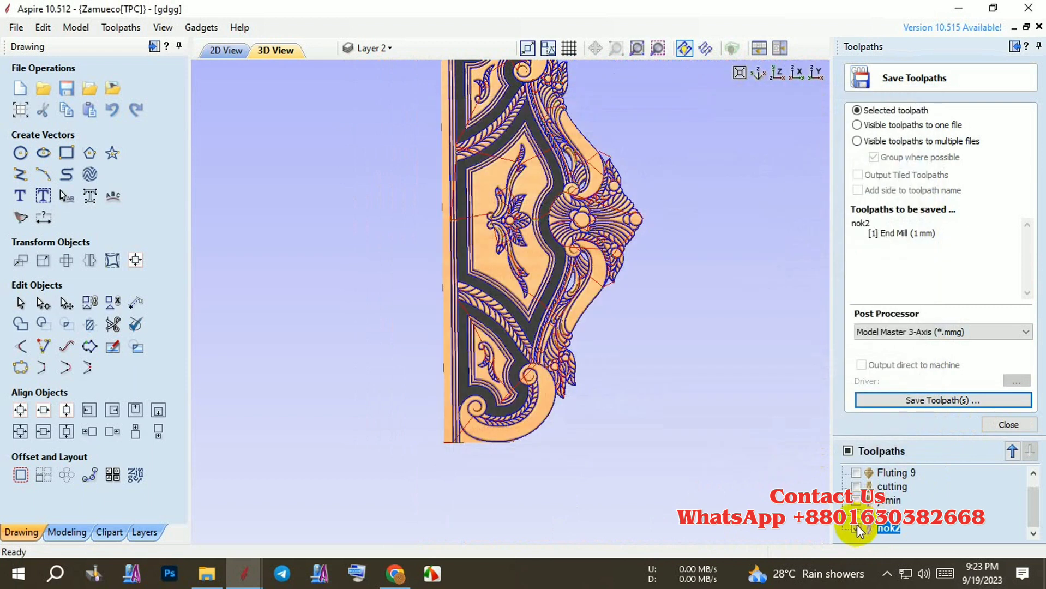
pyautogui.click(856, 527)
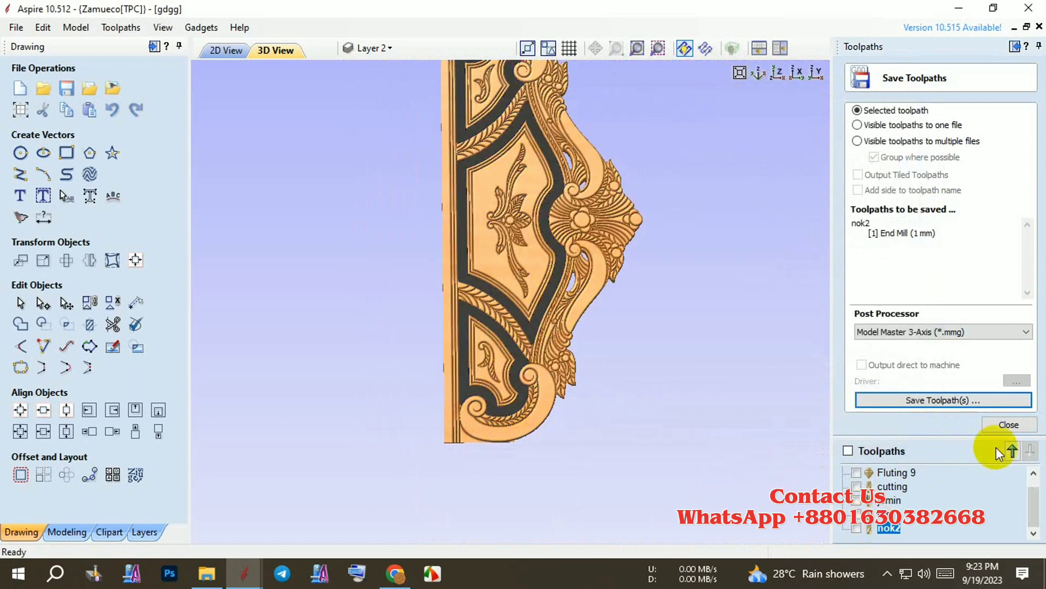
pyautogui.click(1004, 426)
# Save the headboard project file to disk
pyautogui.moveTo(693, 424)
pyautogui.mouseDown()
pyautogui.moveTo(518, 281)
pyautogui.moveTo(451, 406)
pyautogui.mouseUp()
pyautogui.click(66, 88)
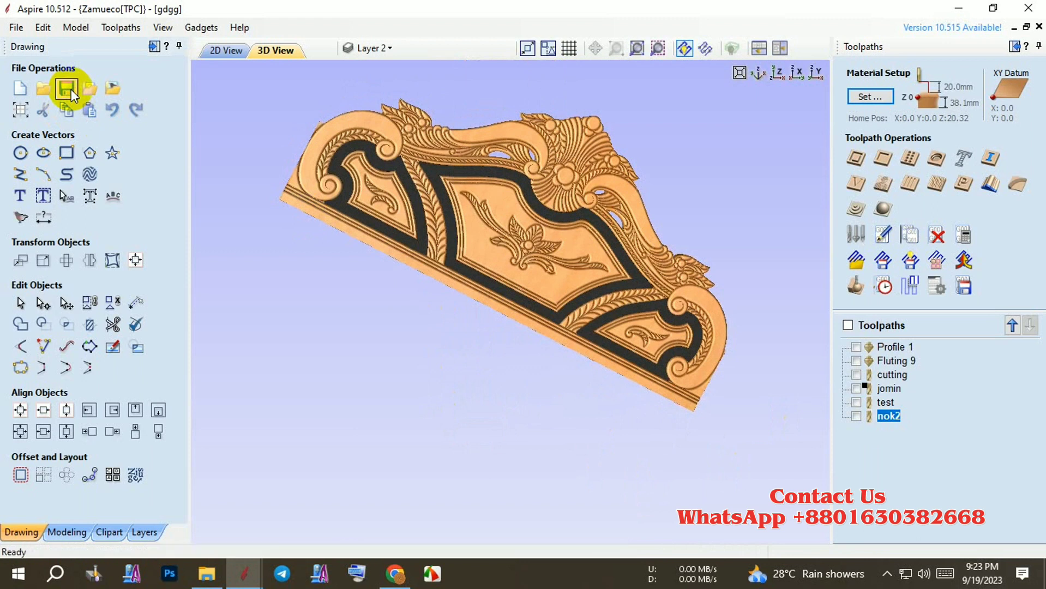
pyautogui.click(70, 92)
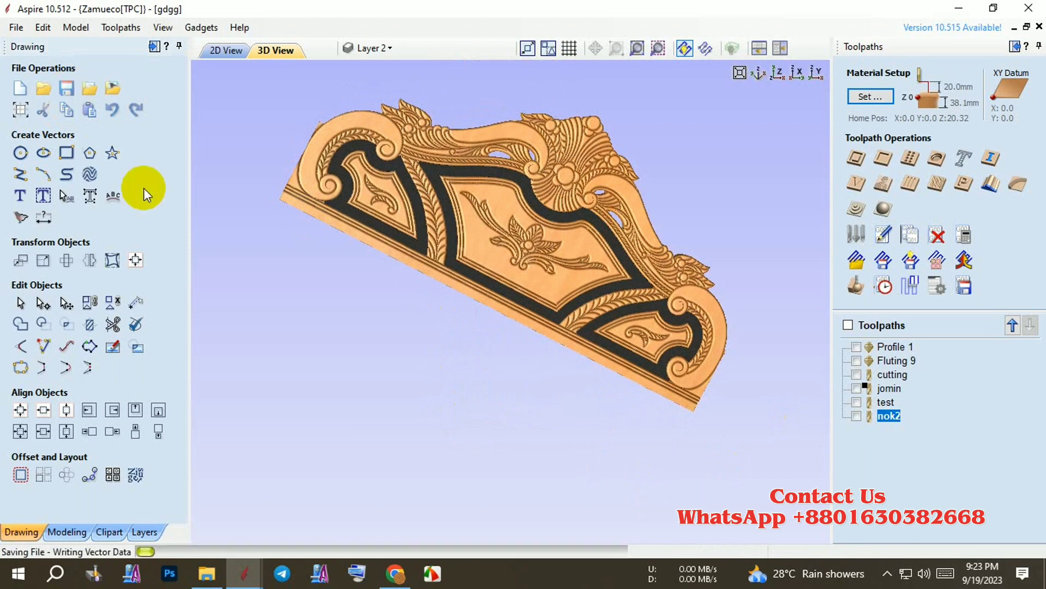